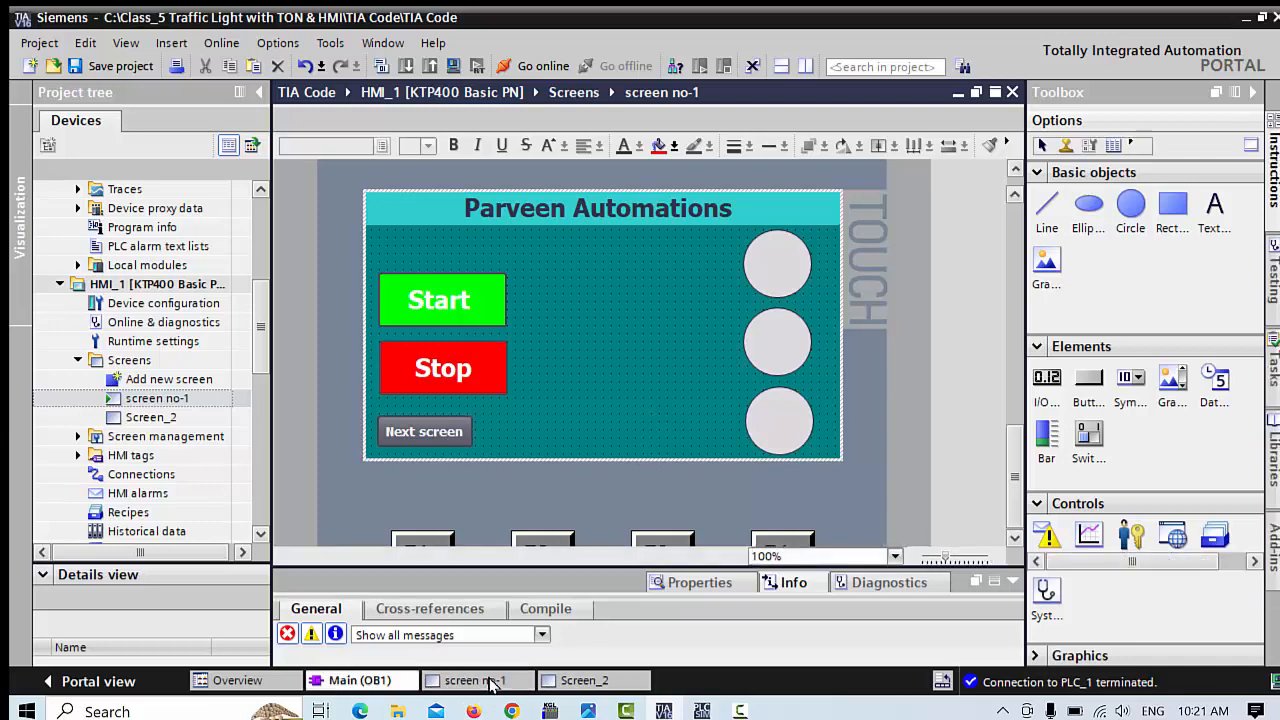
Step: Open HMI screen no-1 and delete its Next screen button
click(488, 682)
click(474, 686)
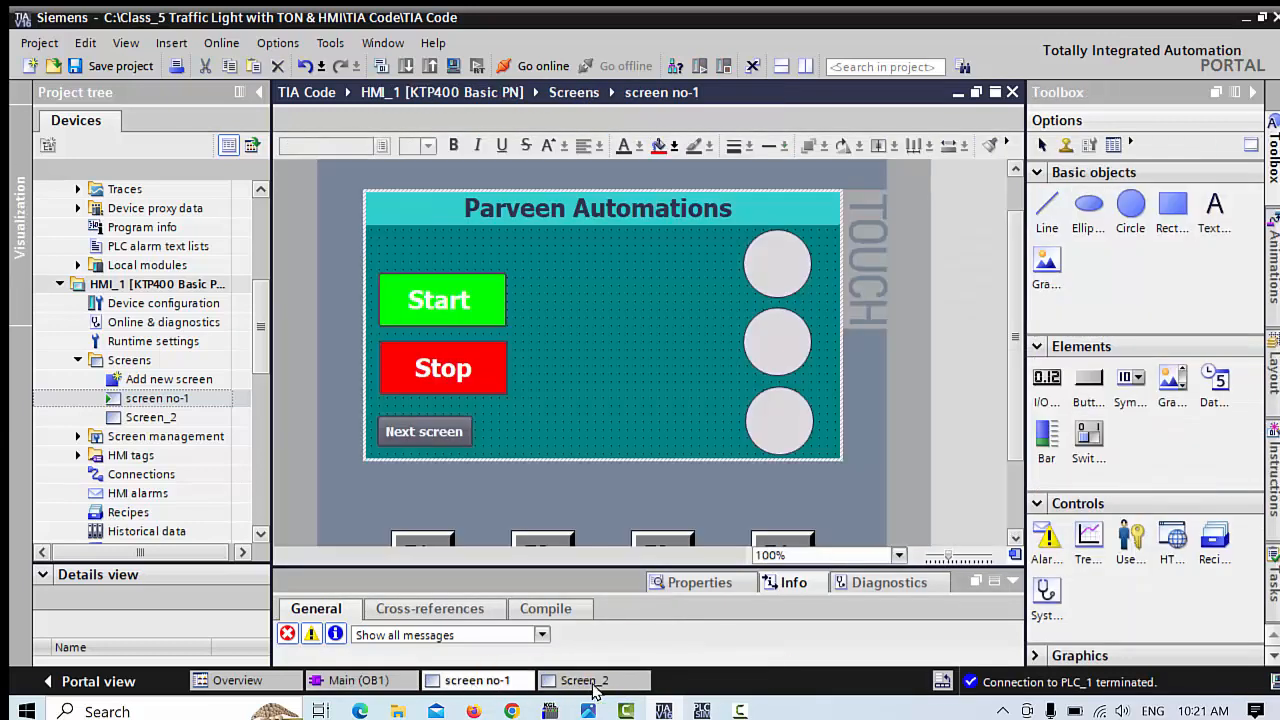
click(596, 690)
click(476, 690)
click(150, 711)
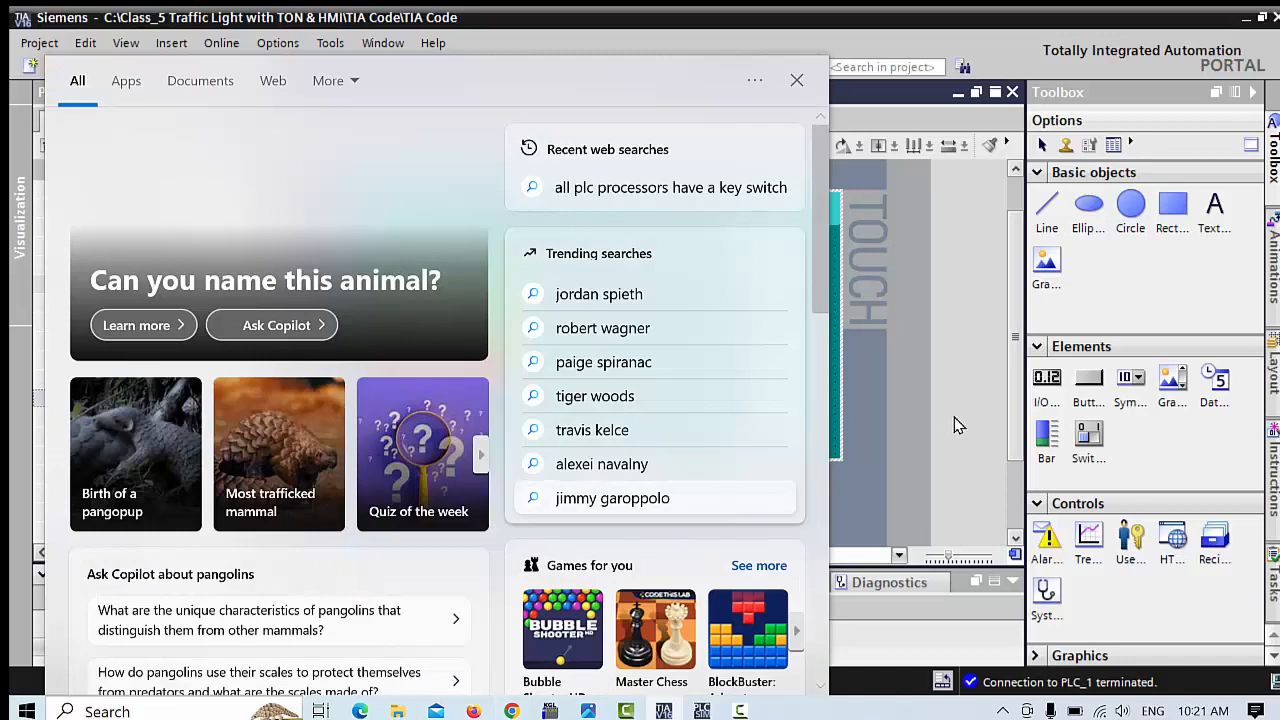
click(951, 417)
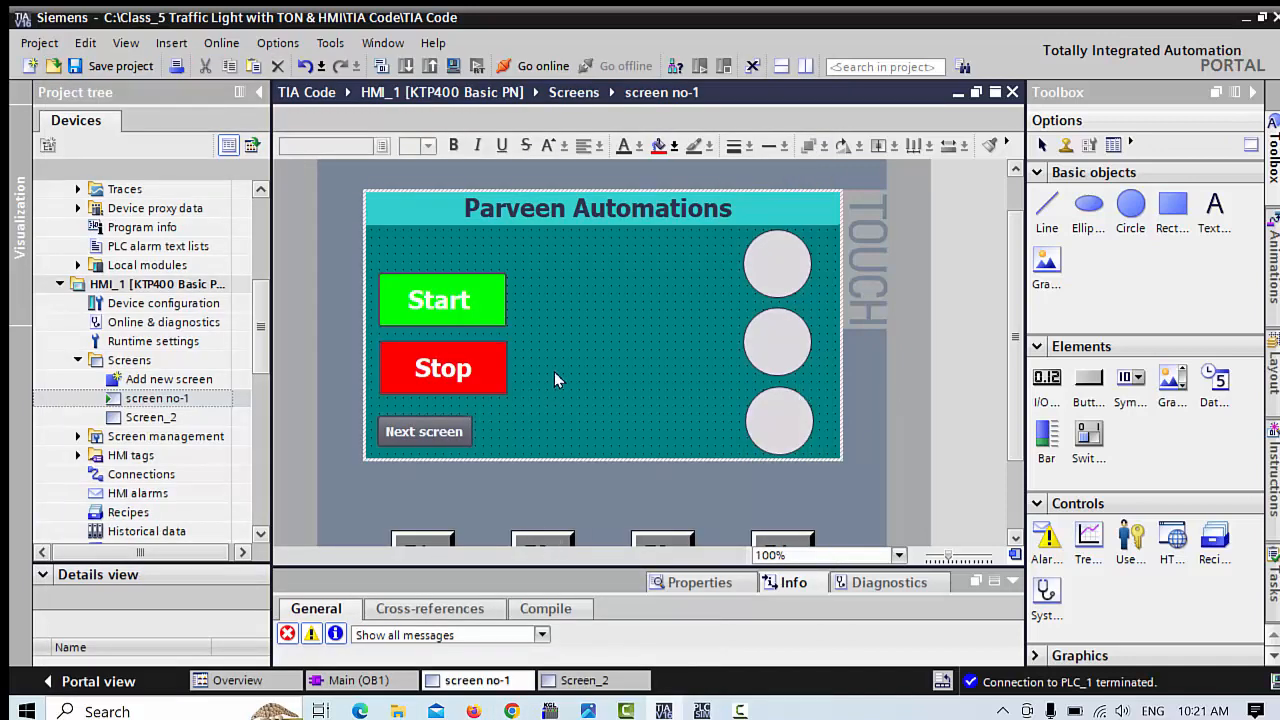
scroll(554, 379, down, 3)
click(436, 334)
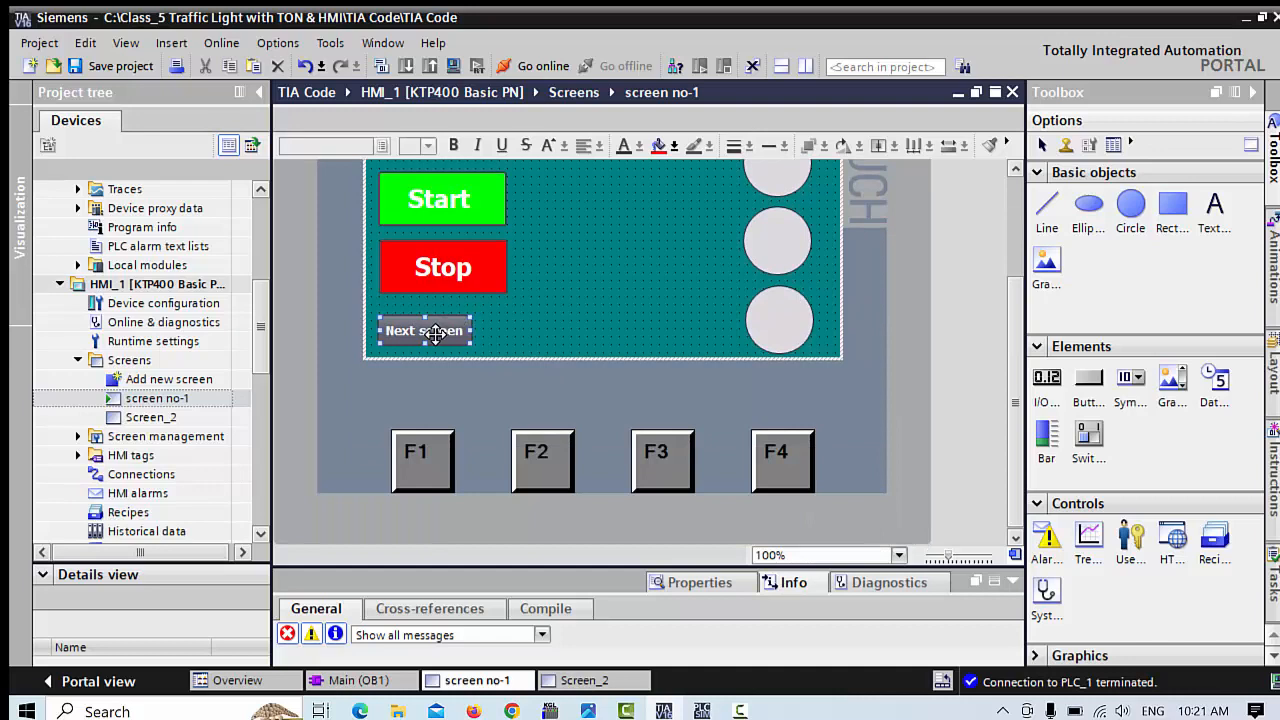
key(Delete)
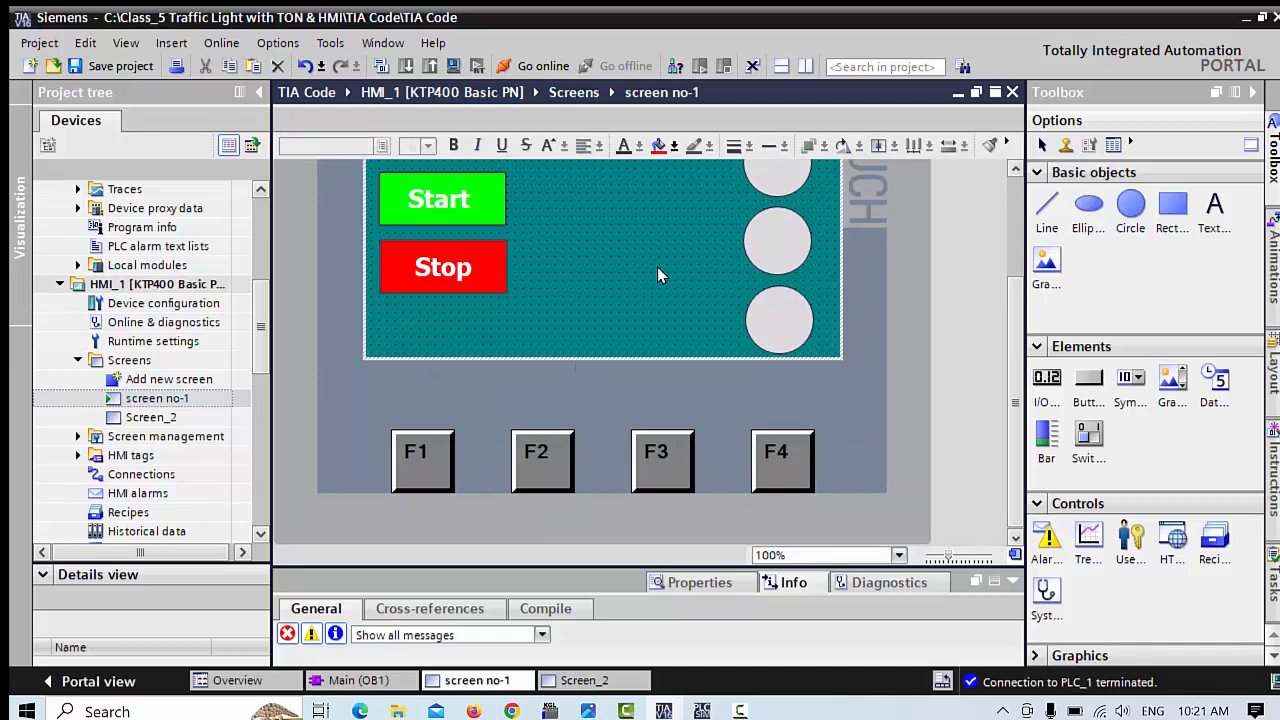
scroll(616, 354, up, 5)
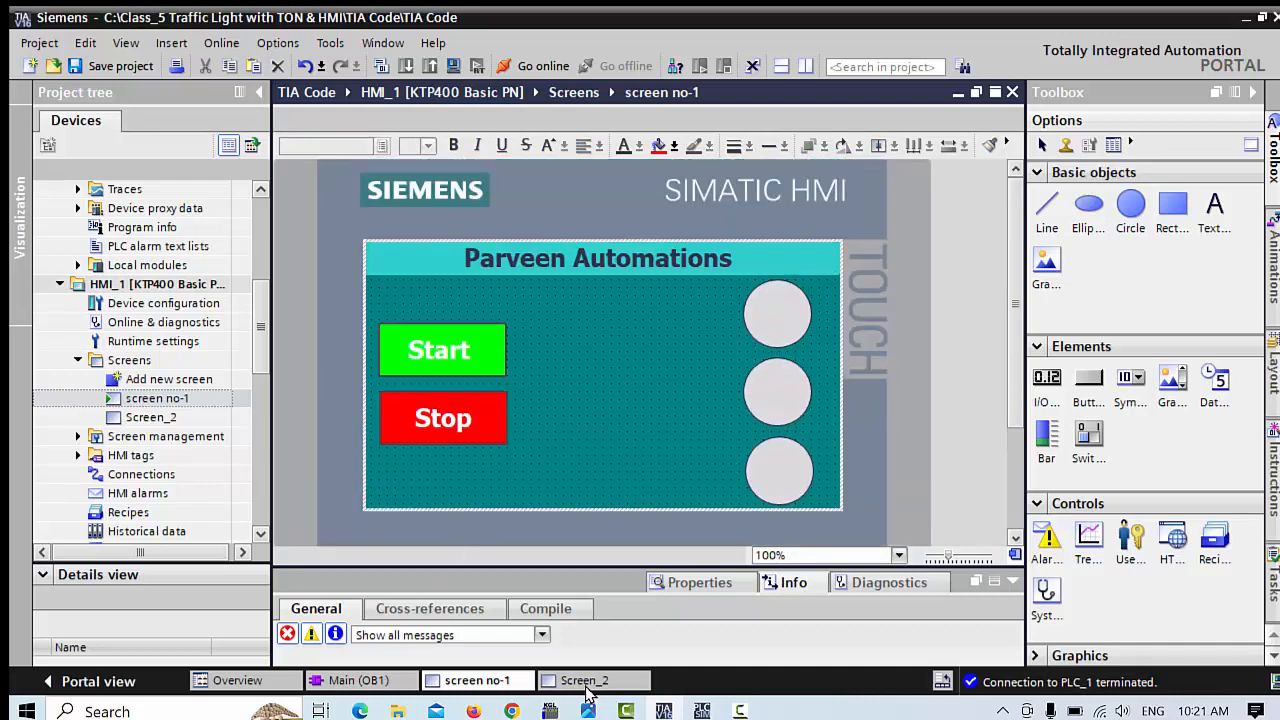
Step: Close the Screen_2 editor, leaving the Main OB1 block and screen no-1 open
click(586, 682)
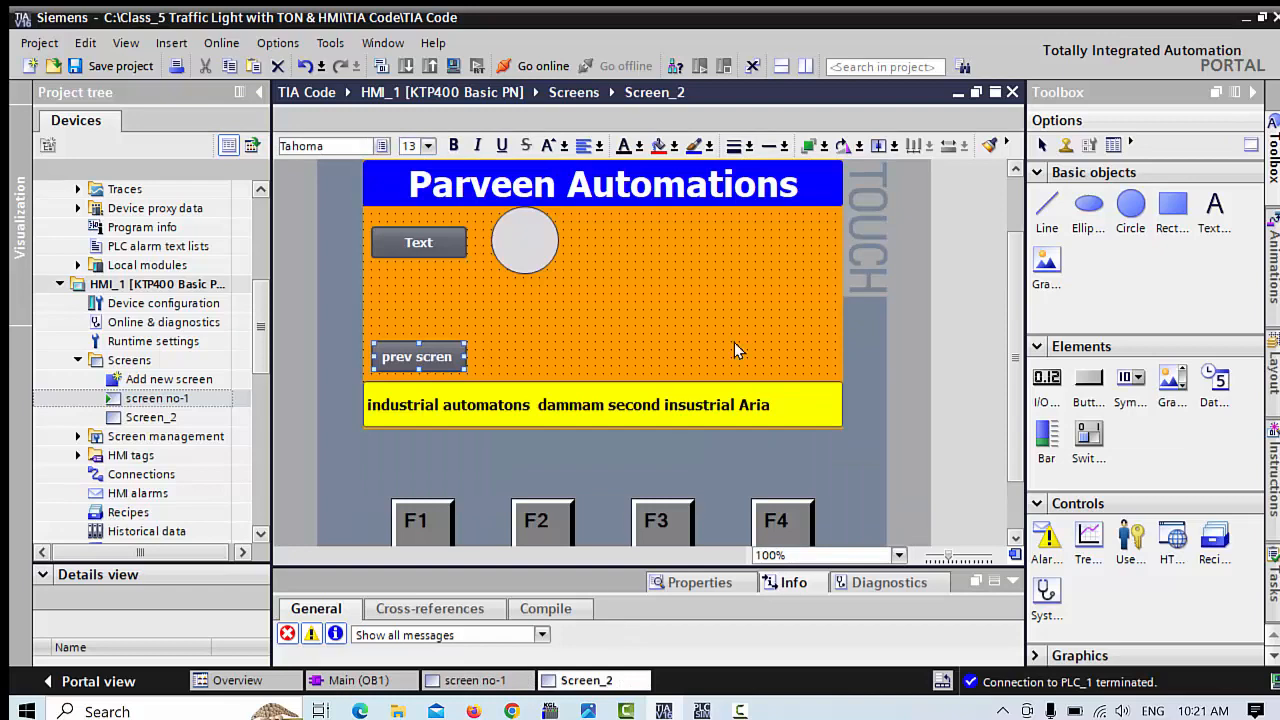
click(1012, 92)
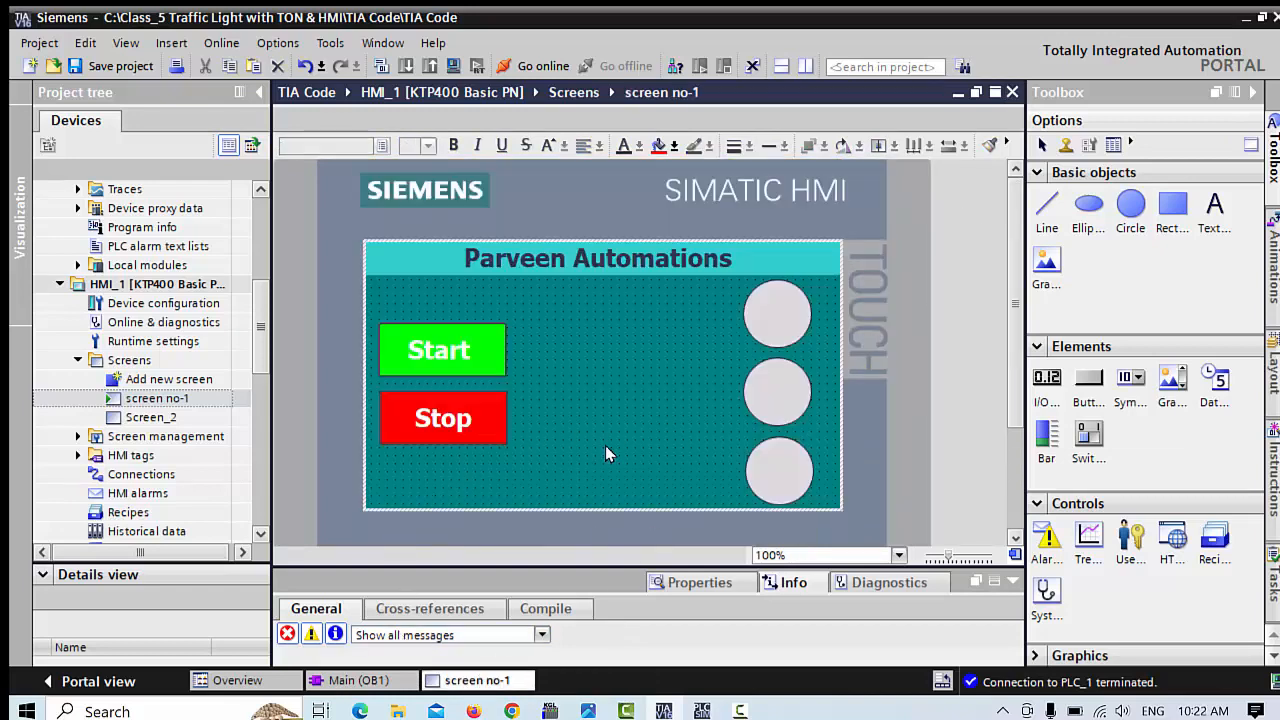
click(410, 686)
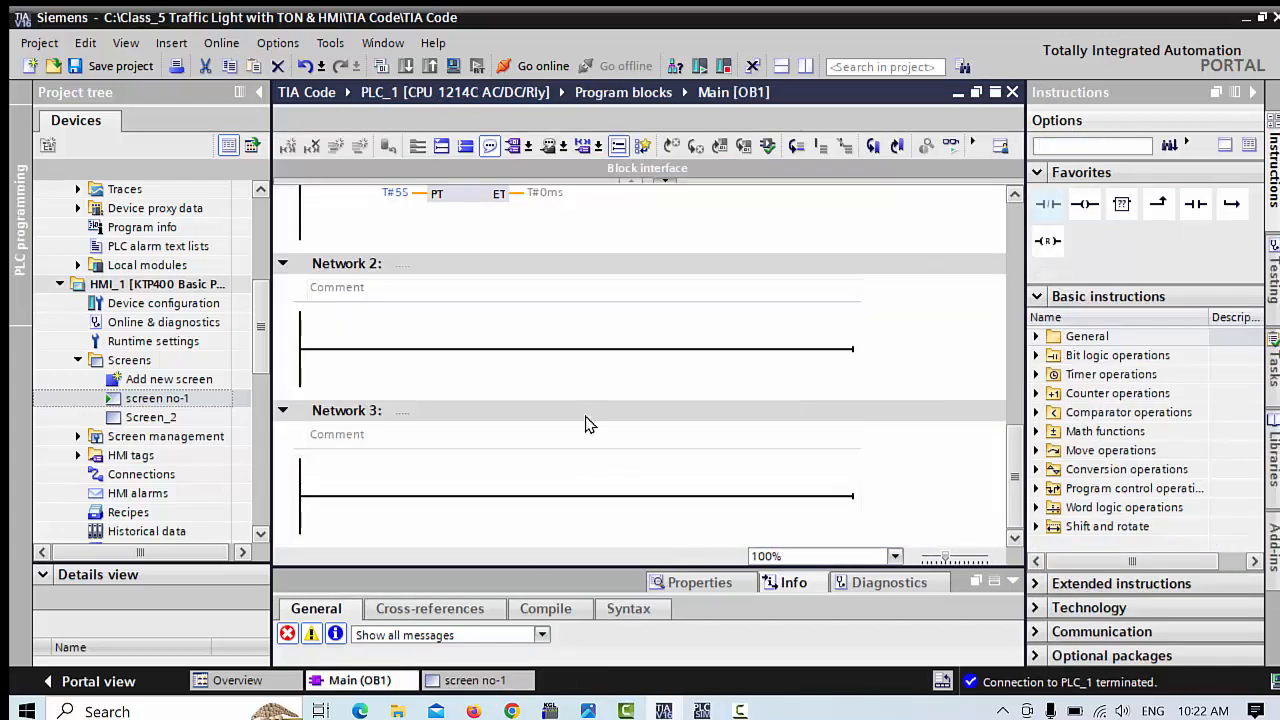
click(482, 686)
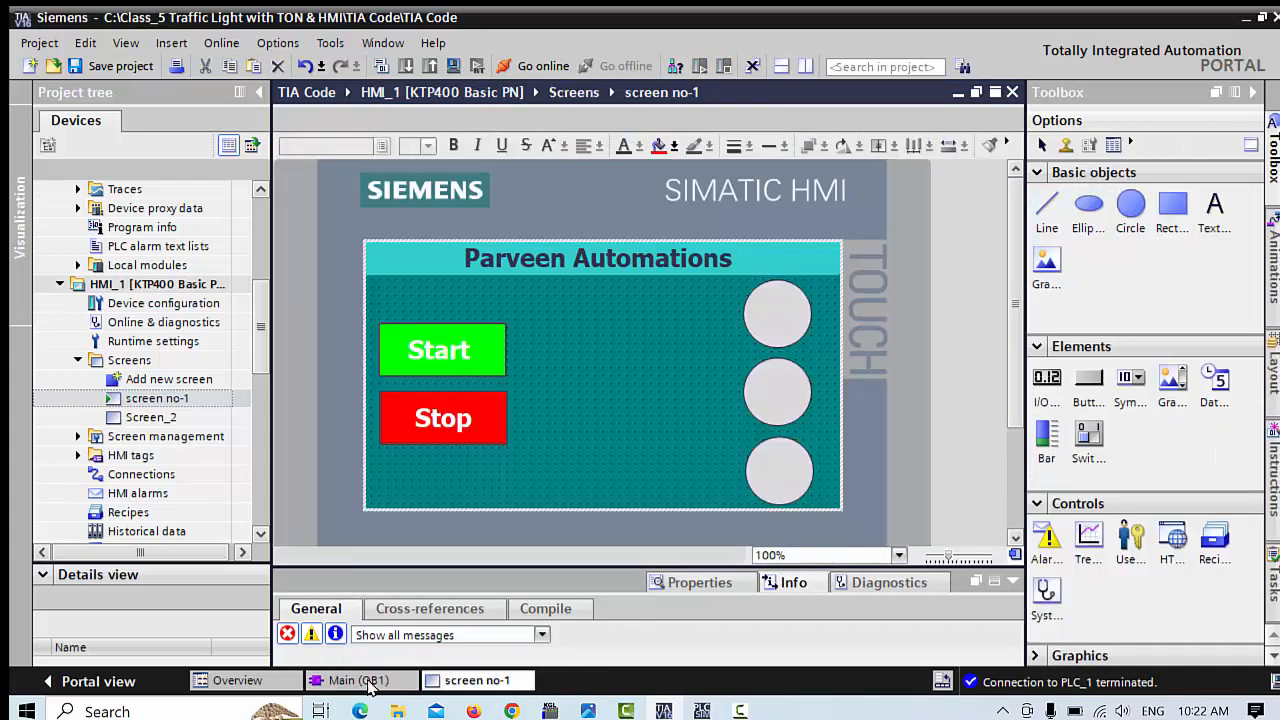
Step: Insert a normally open contact and an output coil in Network 2 of Main OB1
click(482, 686)
click(345, 350)
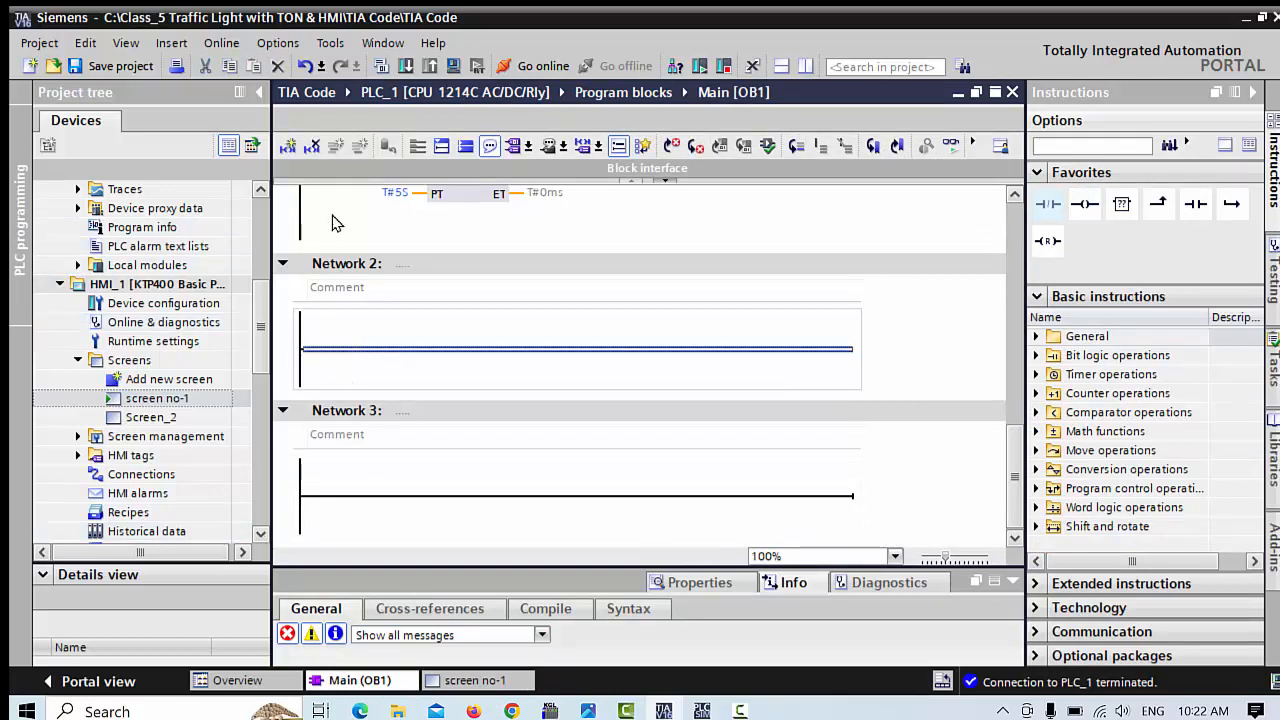
click(1196, 206)
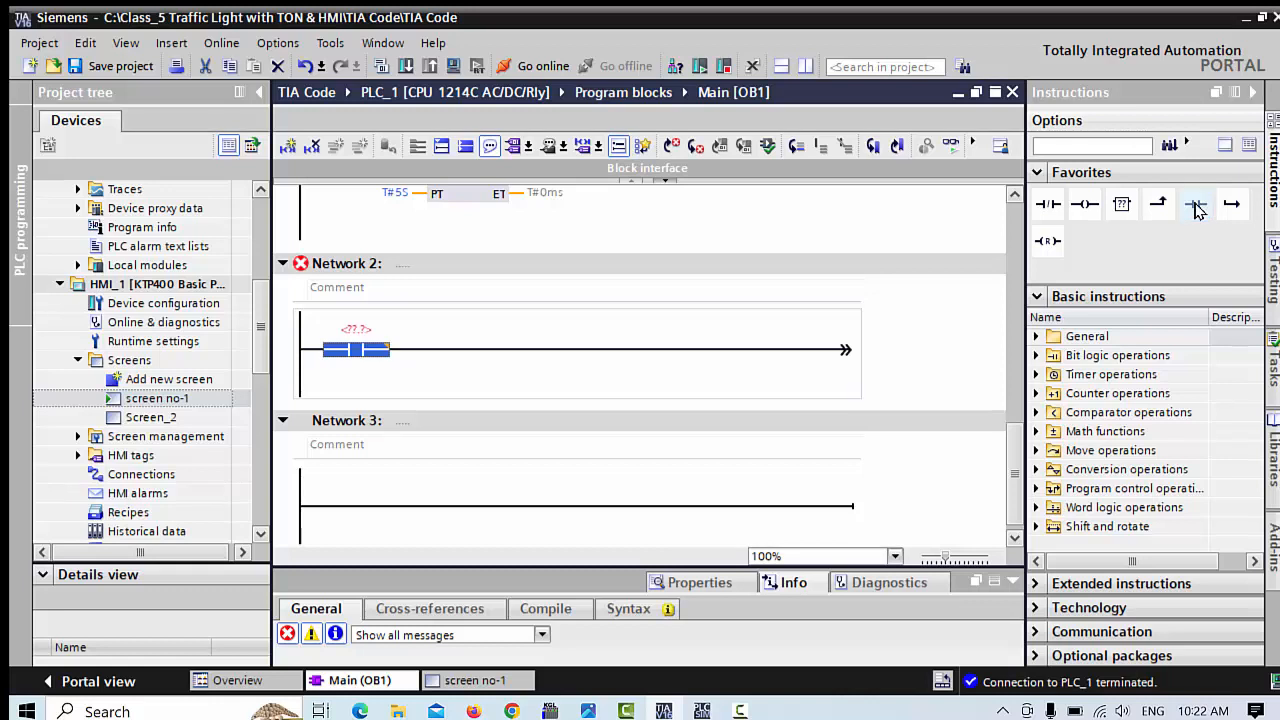
click(1090, 205)
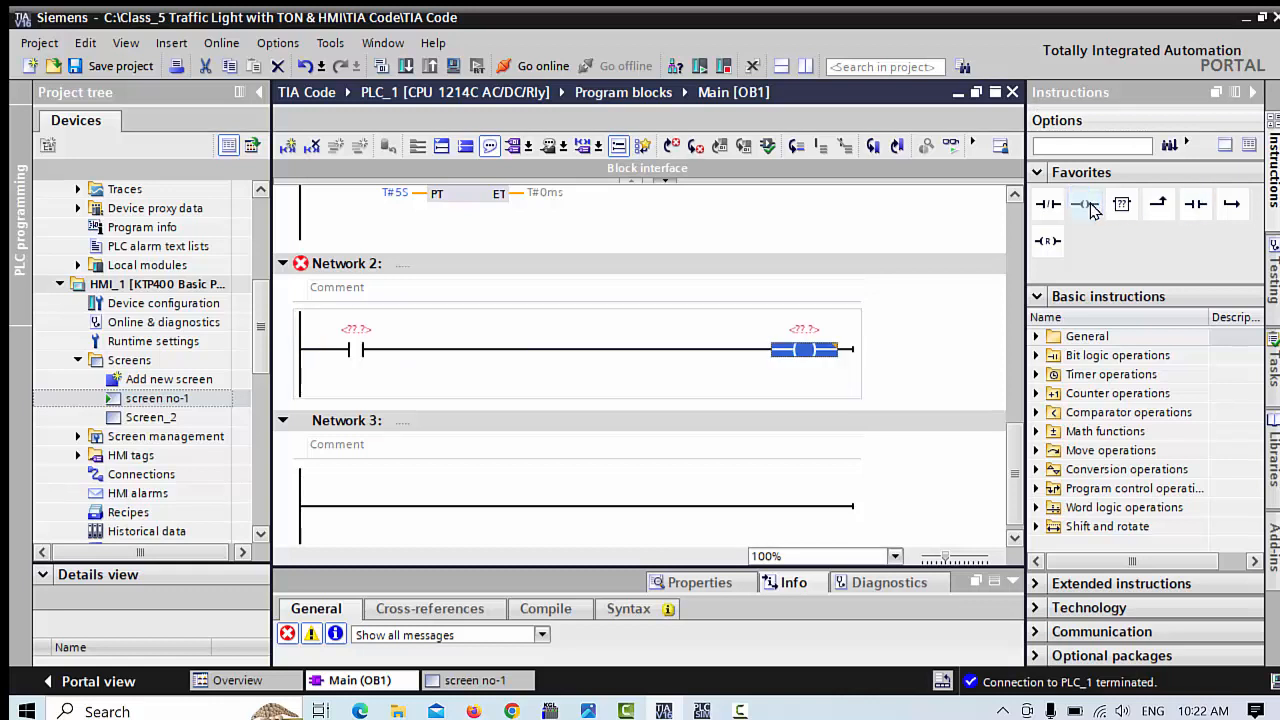
Step: Open a parallel branch after the contact in Network 2 and place two output coils on it
click(566, 350)
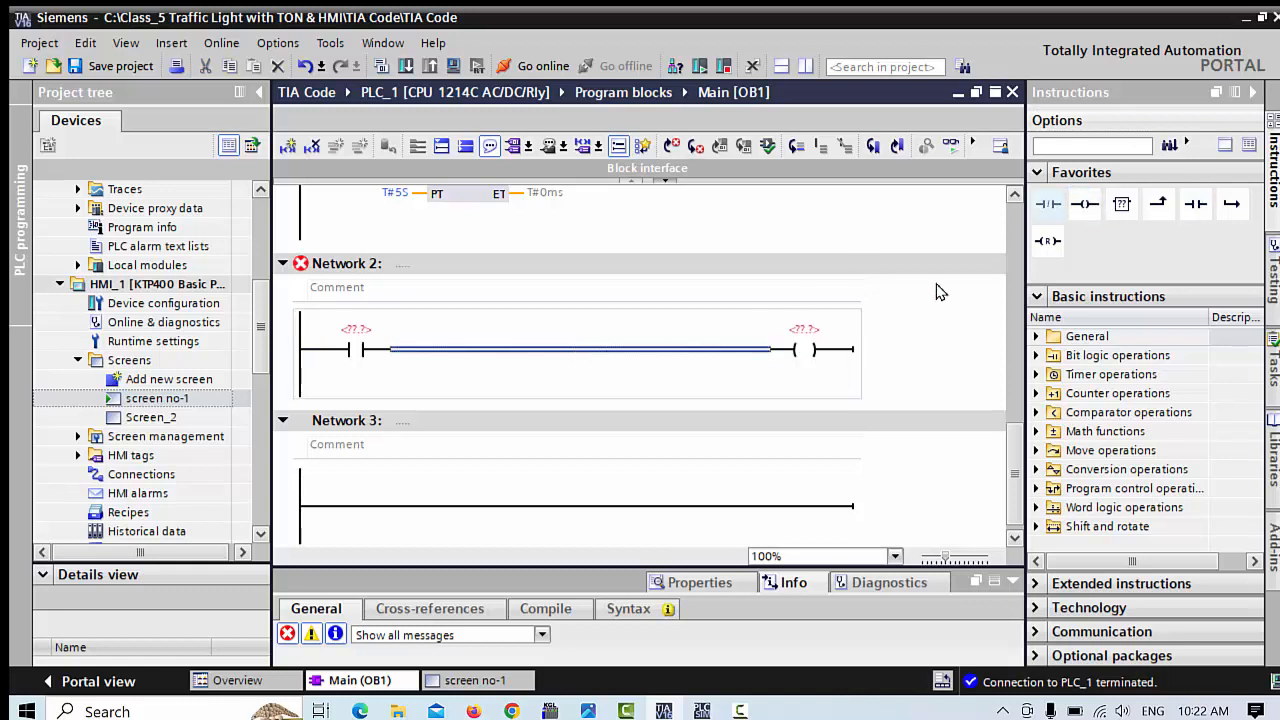
click(1158, 204)
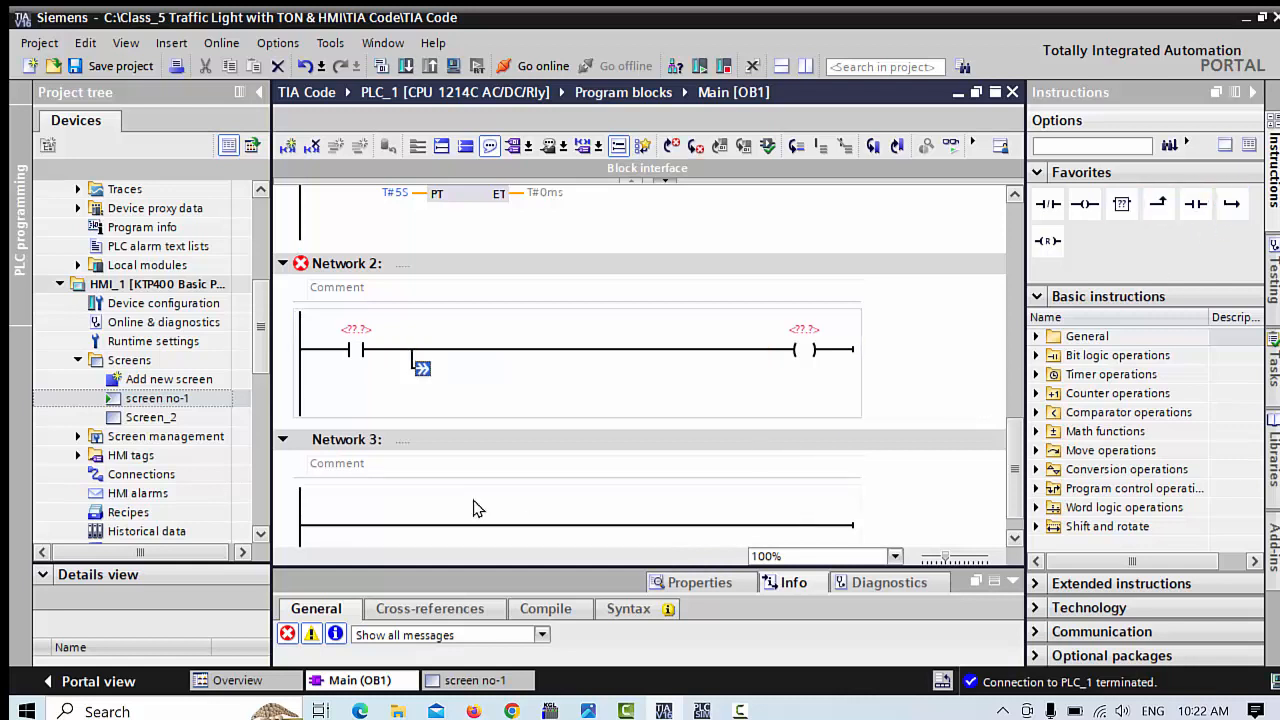
click(1086, 206)
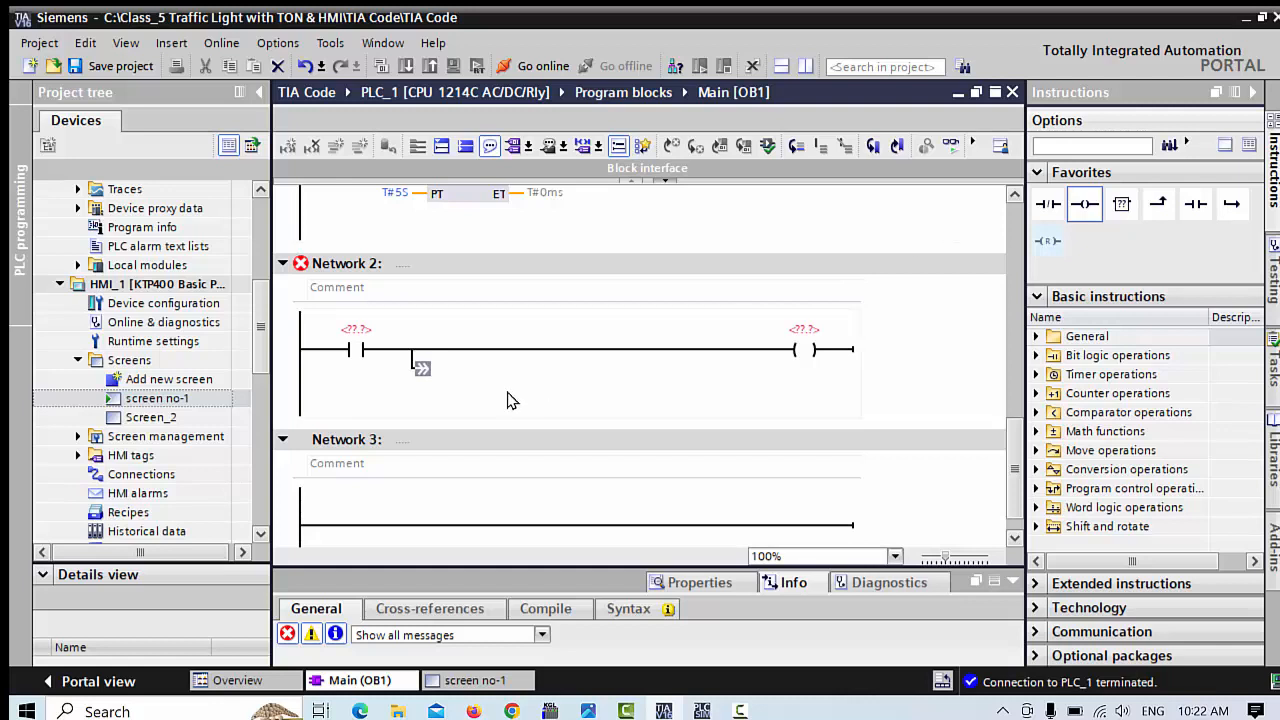
click(420, 370)
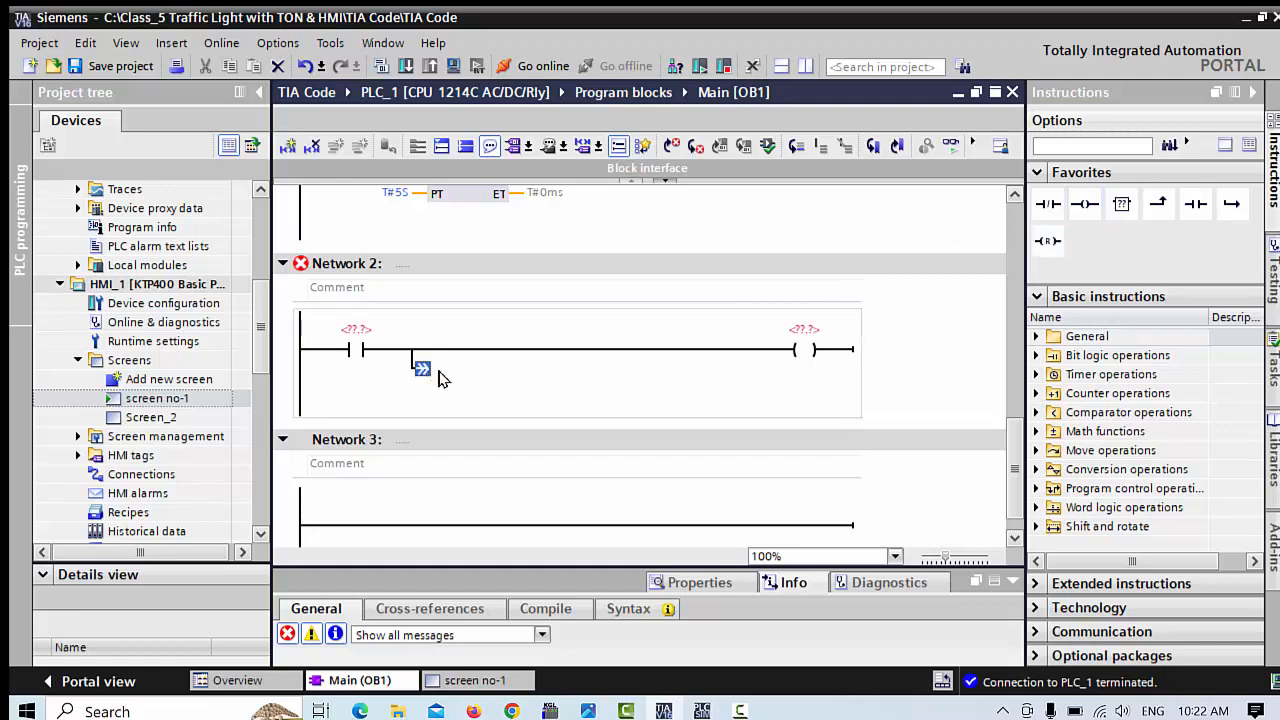
click(1092, 213)
click(1092, 213)
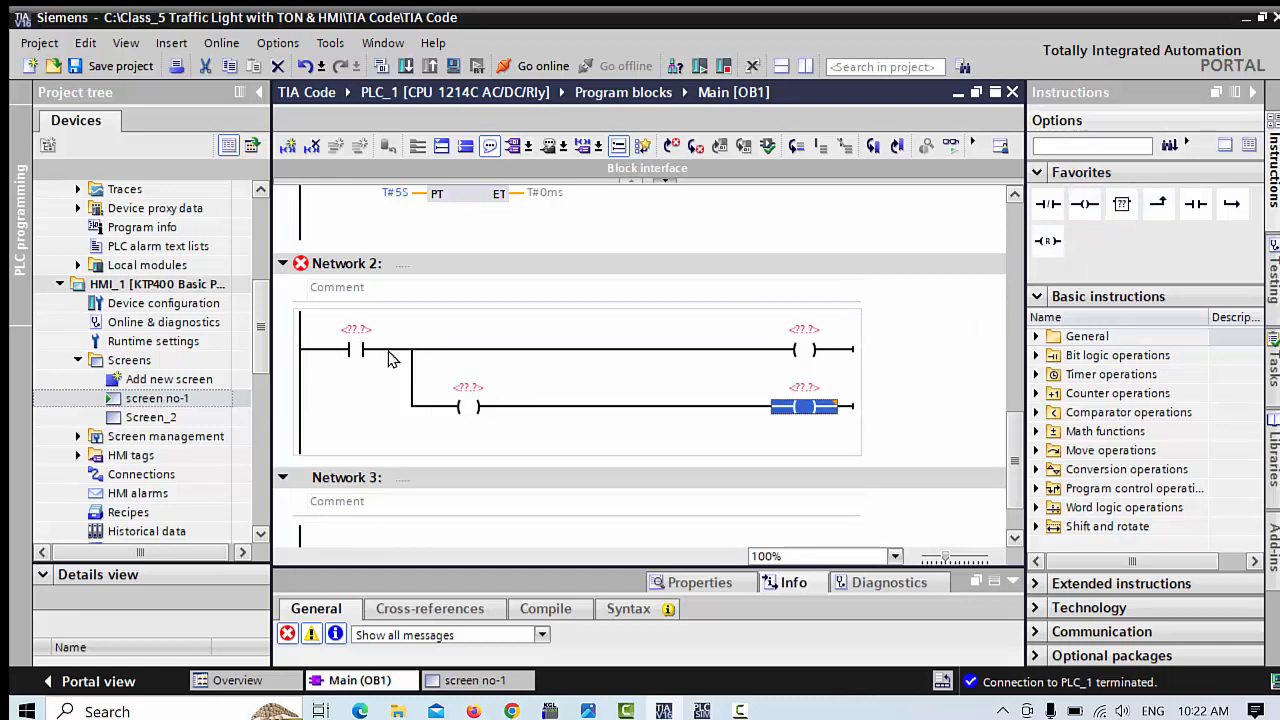
Step: Assign address M50.0 to the Network 2 contact and M100.0 to the upper output coil
click(355, 332)
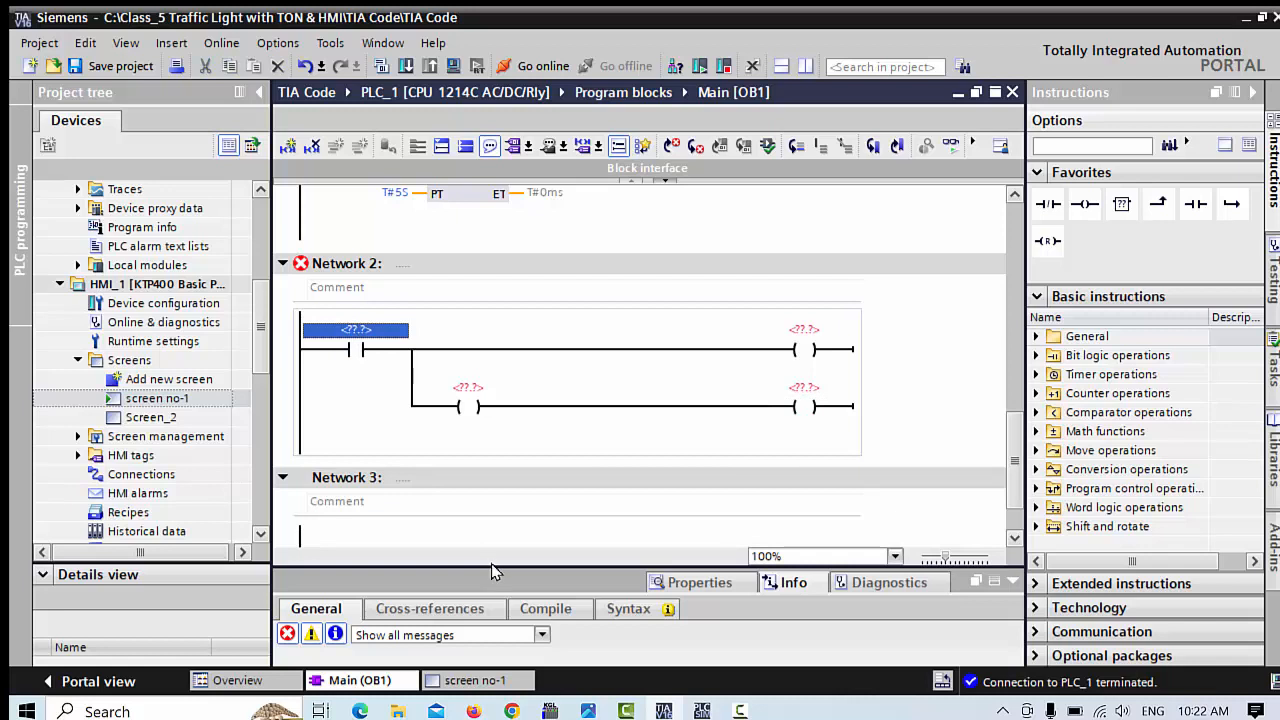
text(m50)
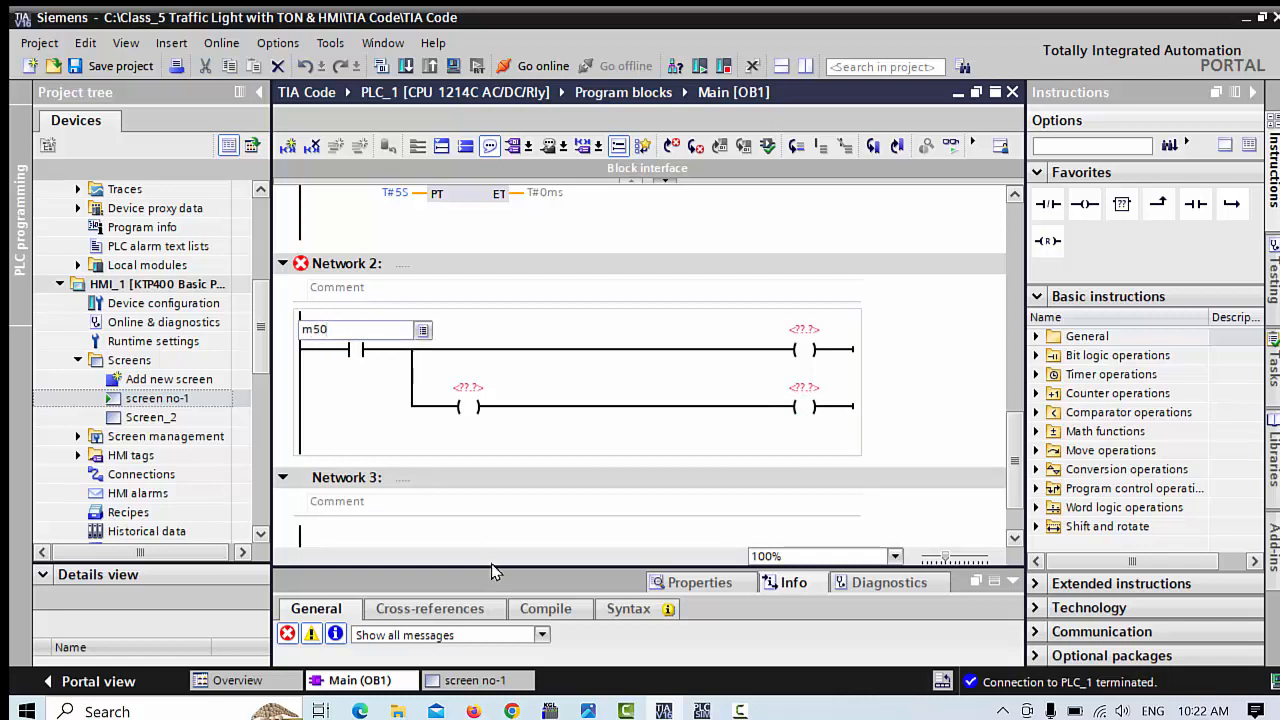
text(.0)
key(Return)
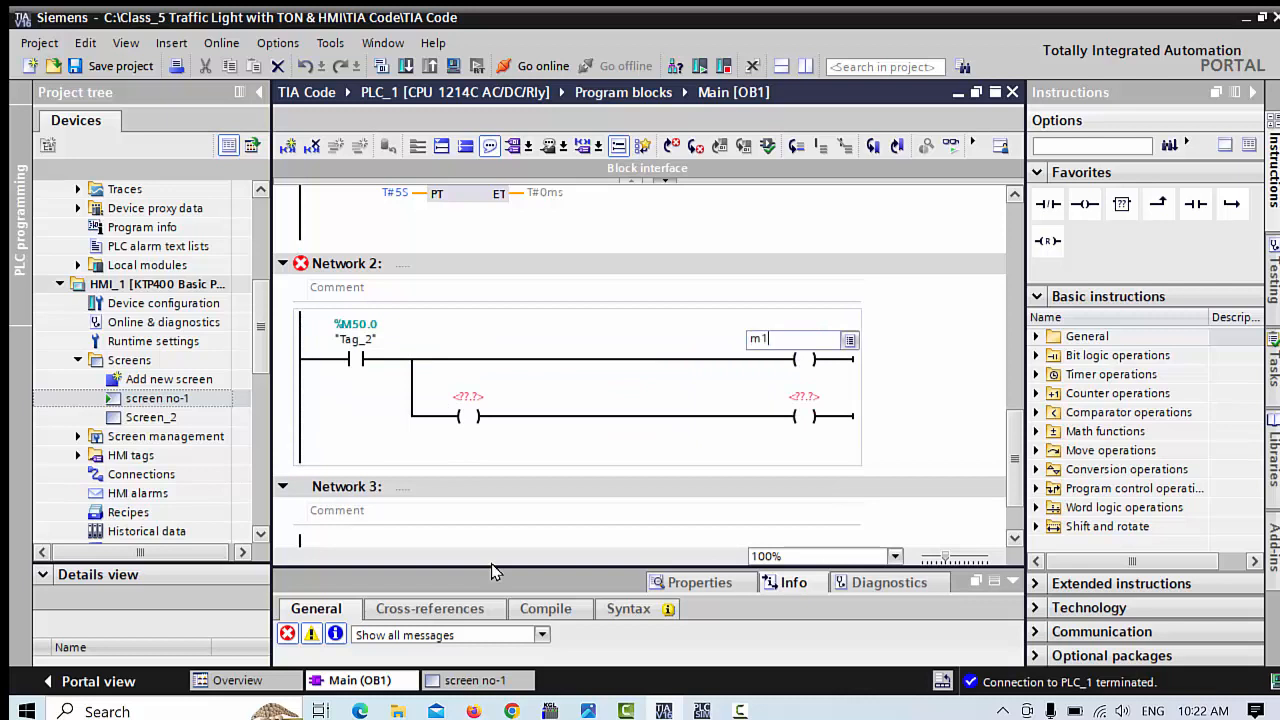
text(m100.0)
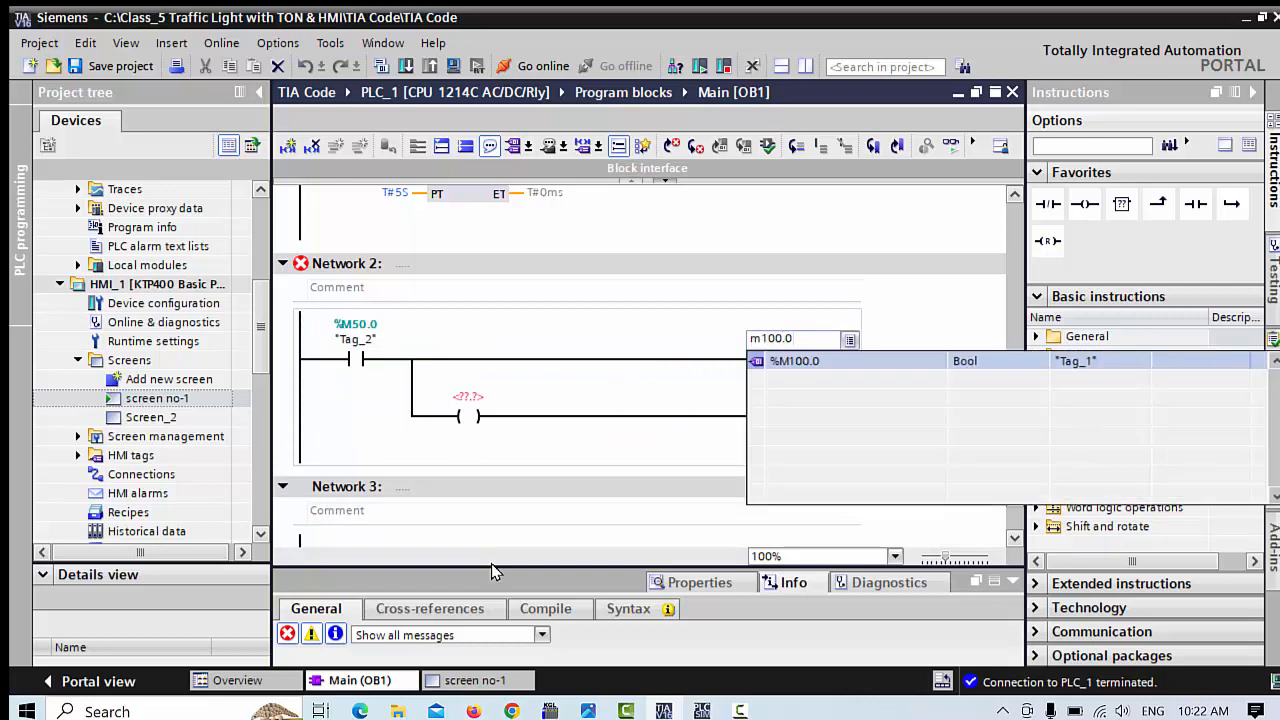
key(Return)
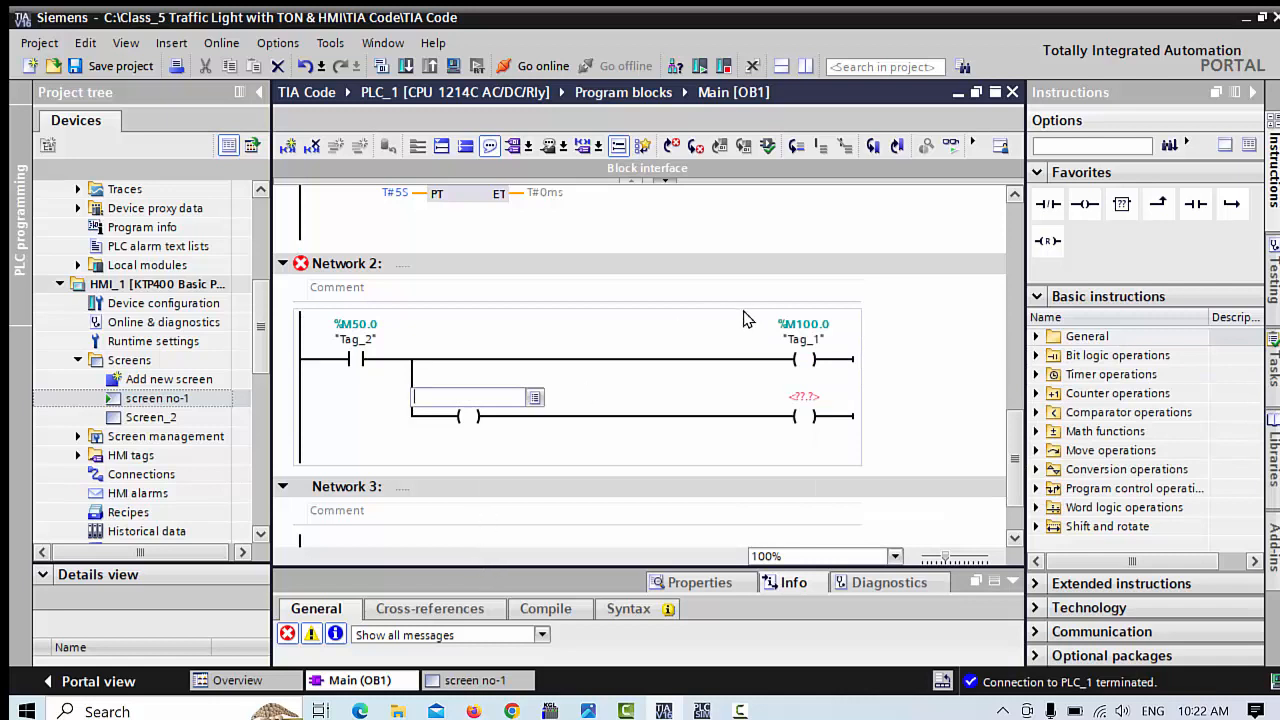
Step: Assign Q5.0 to the coil at the end of the lower branch and delete the extra unaddressed coil before it
click(806, 412)
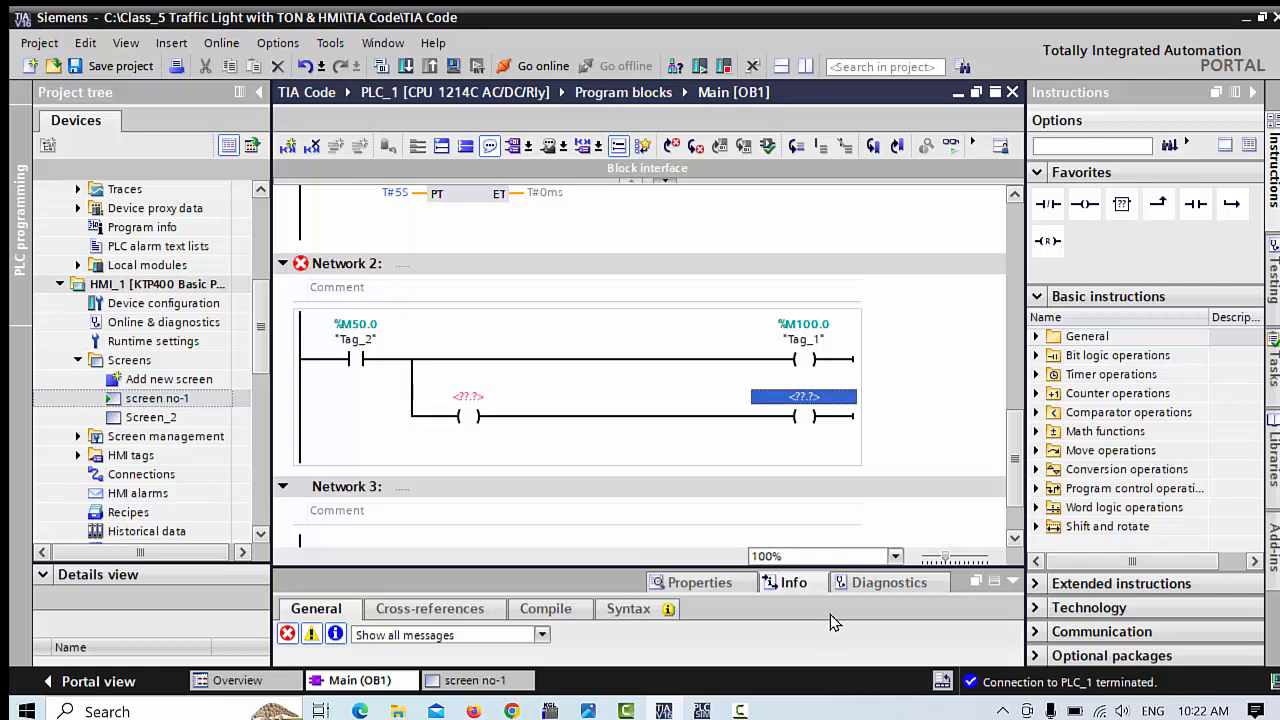
click(813, 396)
text(q5)
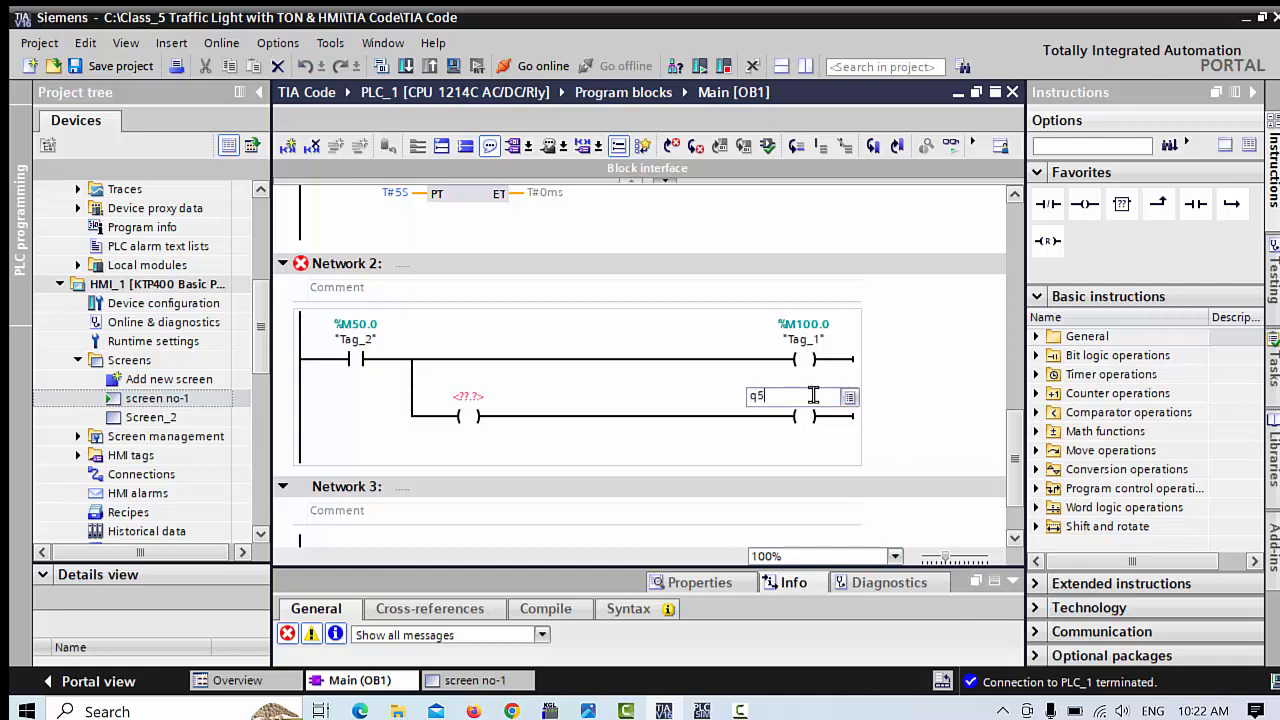
text(.0)
key(Return)
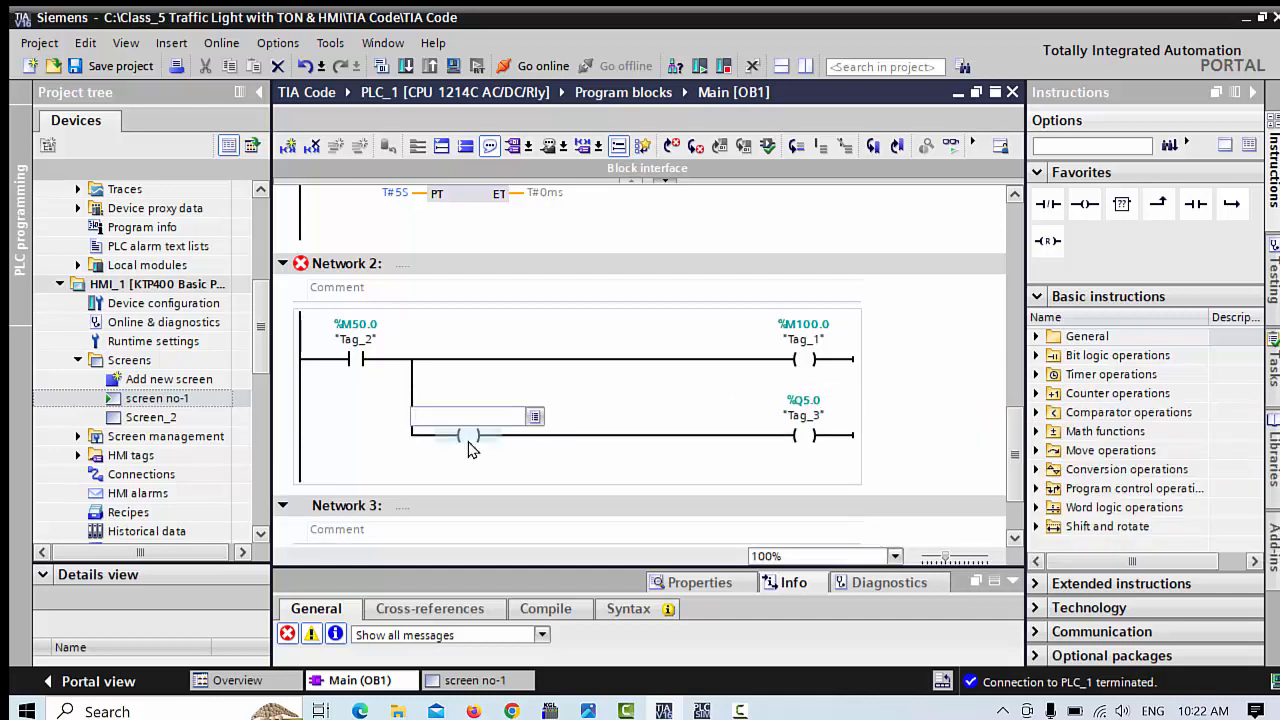
click(468, 438)
key(Delete)
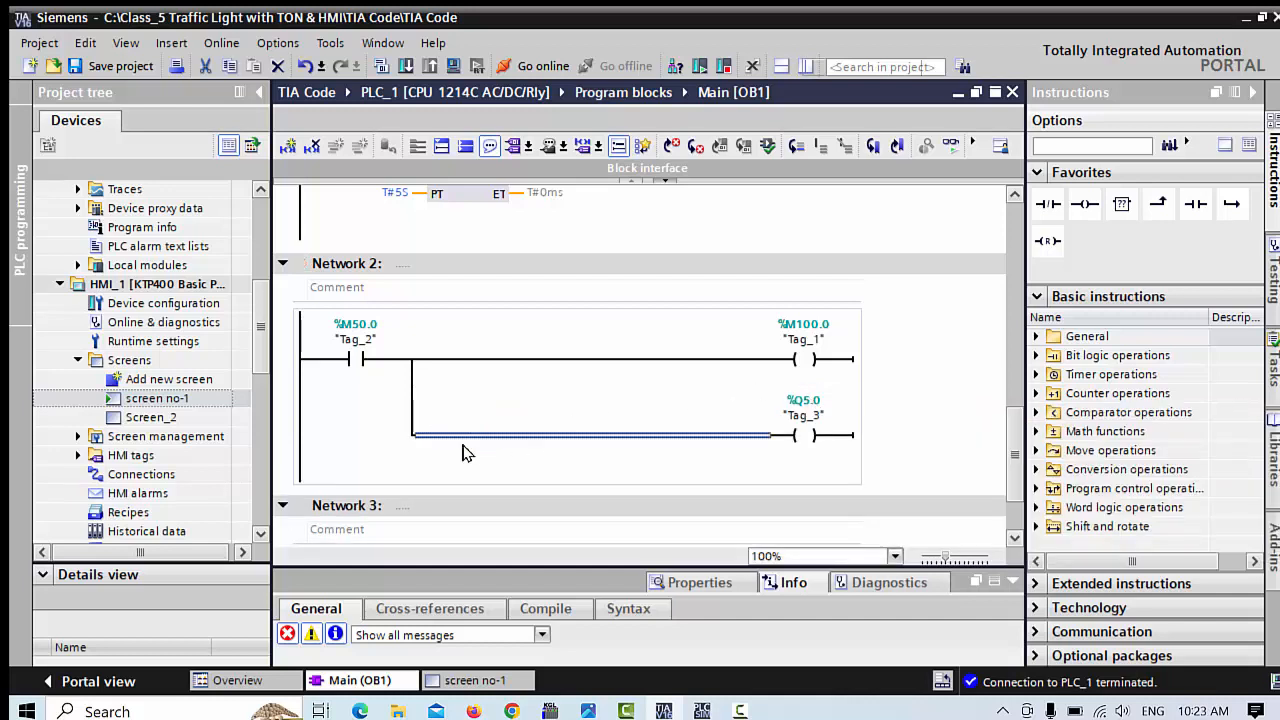
Step: Download the updated program to the simulated PLC_1
click(406, 66)
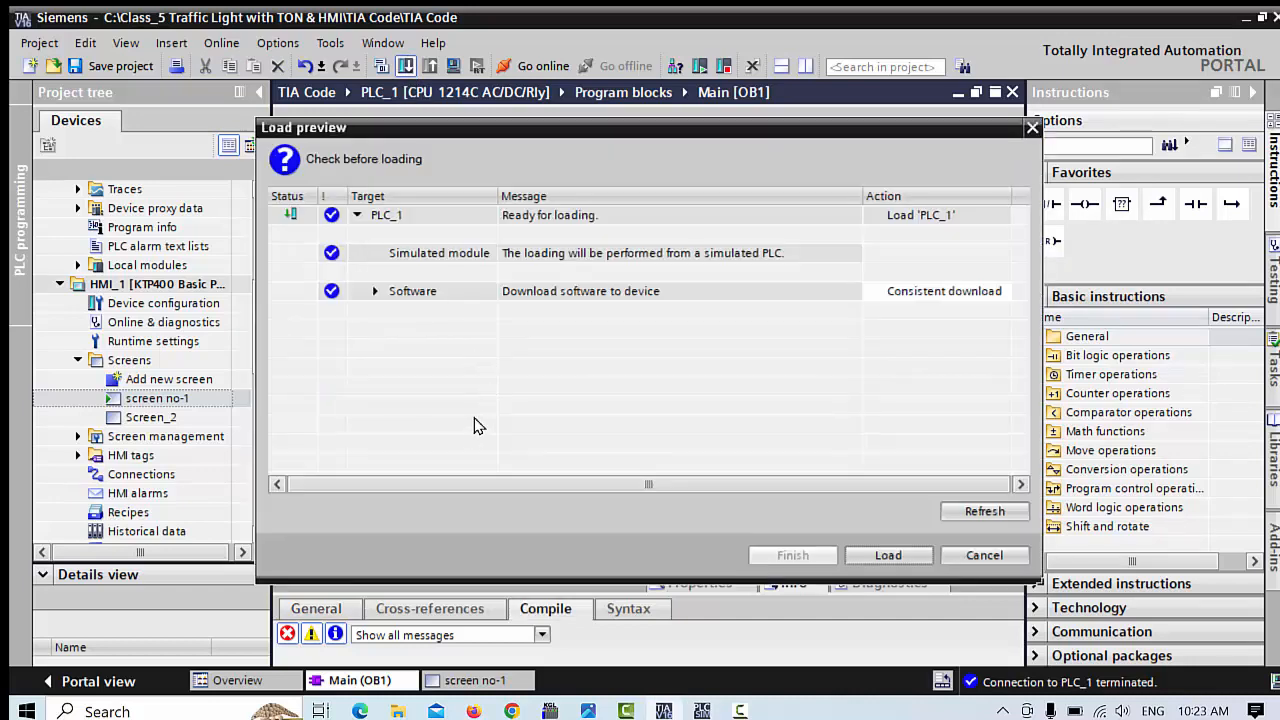
click(881, 552)
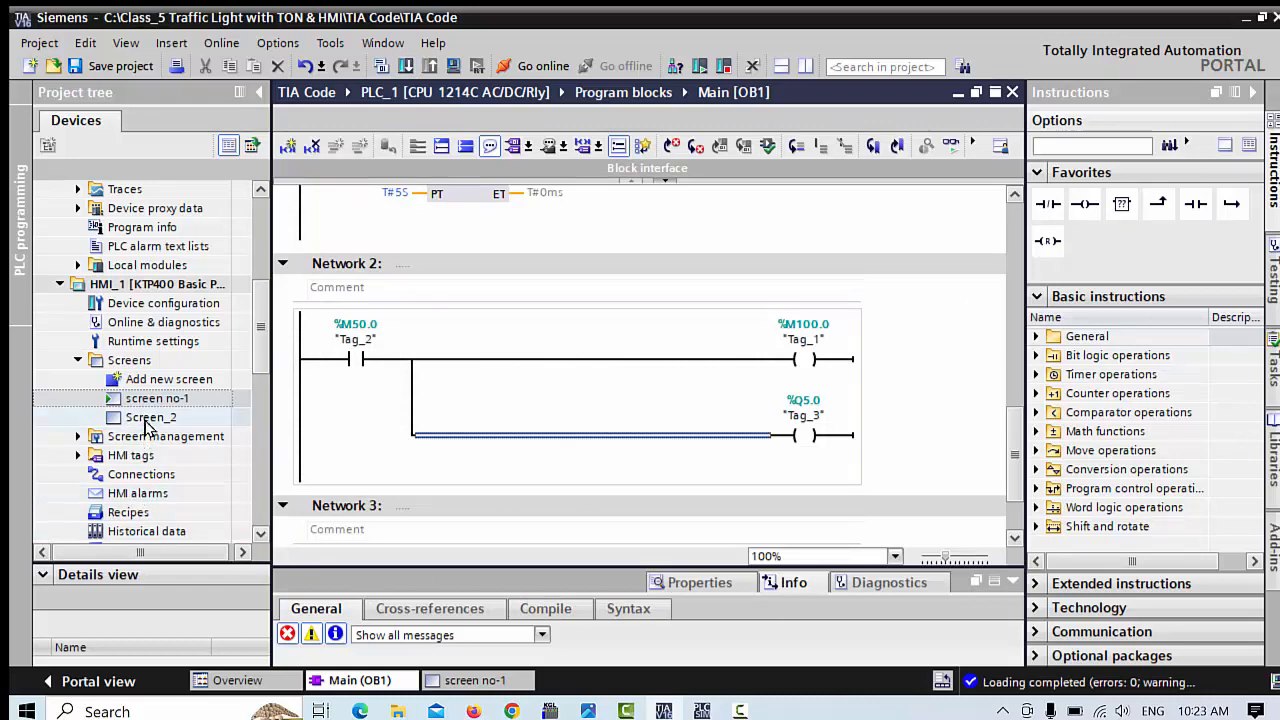
Step: Open Screen_2 and delete its prev scren button, yellow text bar, Text button, circle and blue title banner
double_click(146, 420)
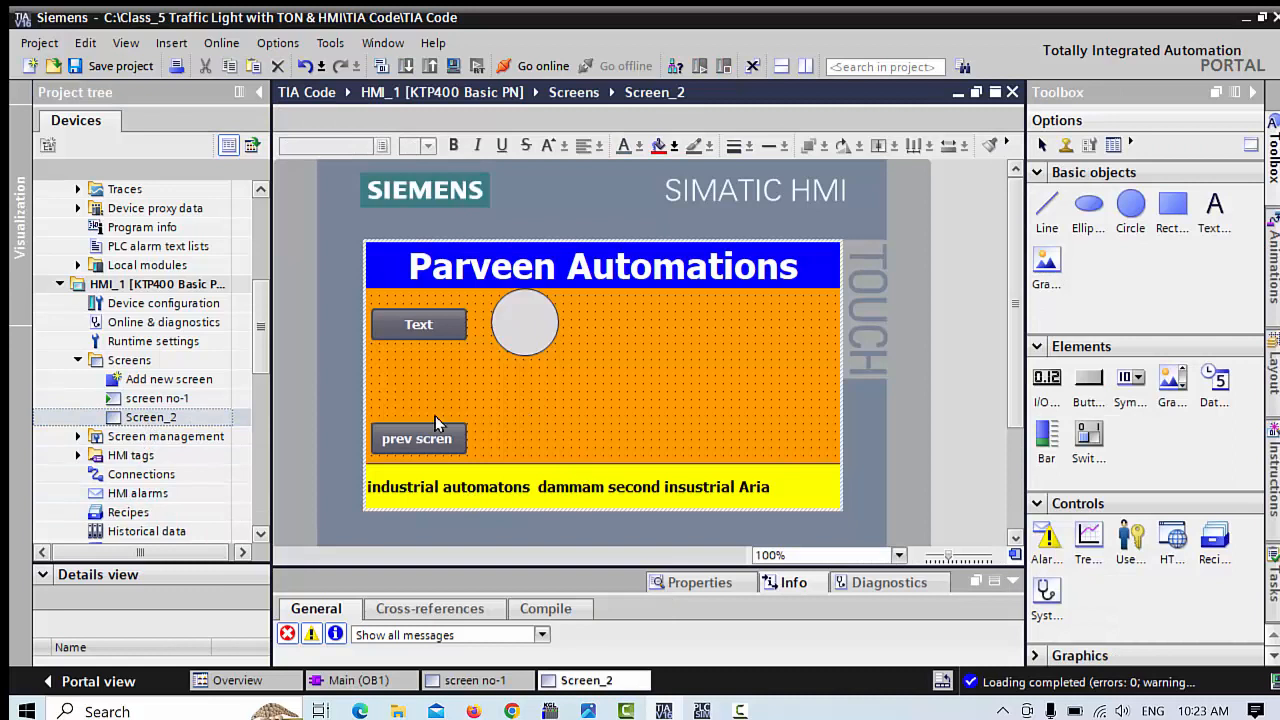
click(441, 429)
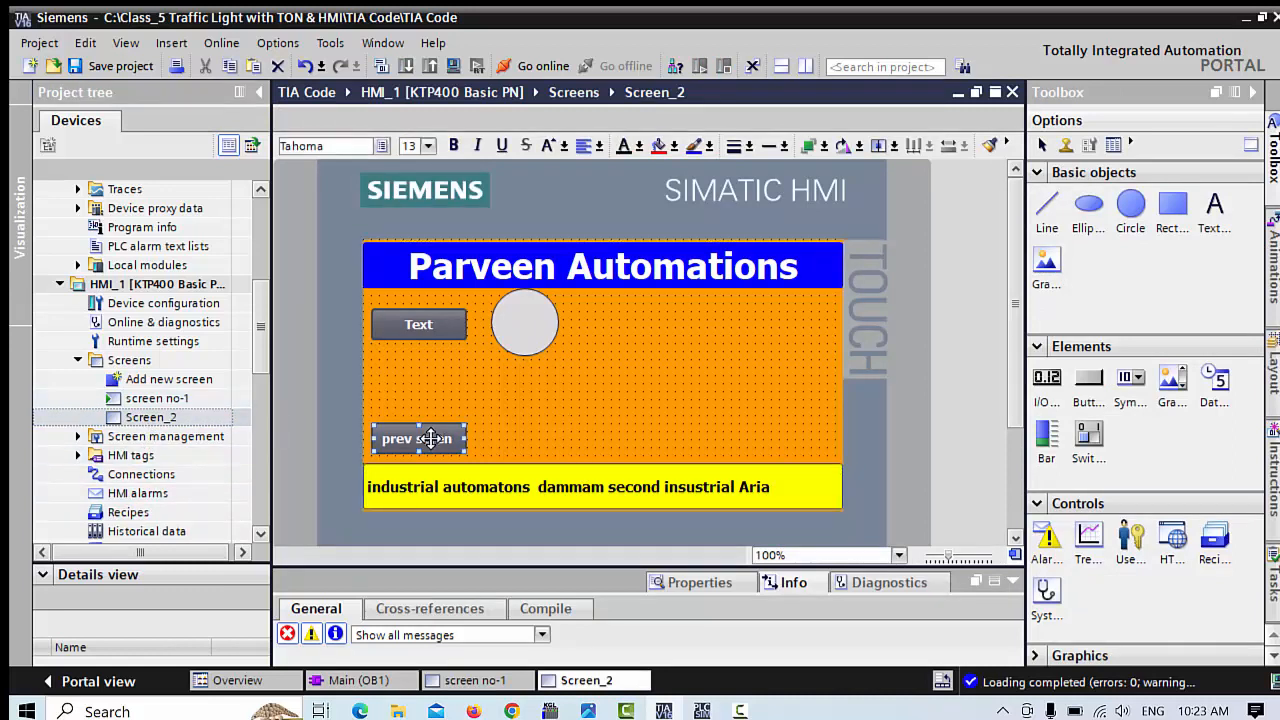
key(Delete)
click(557, 487)
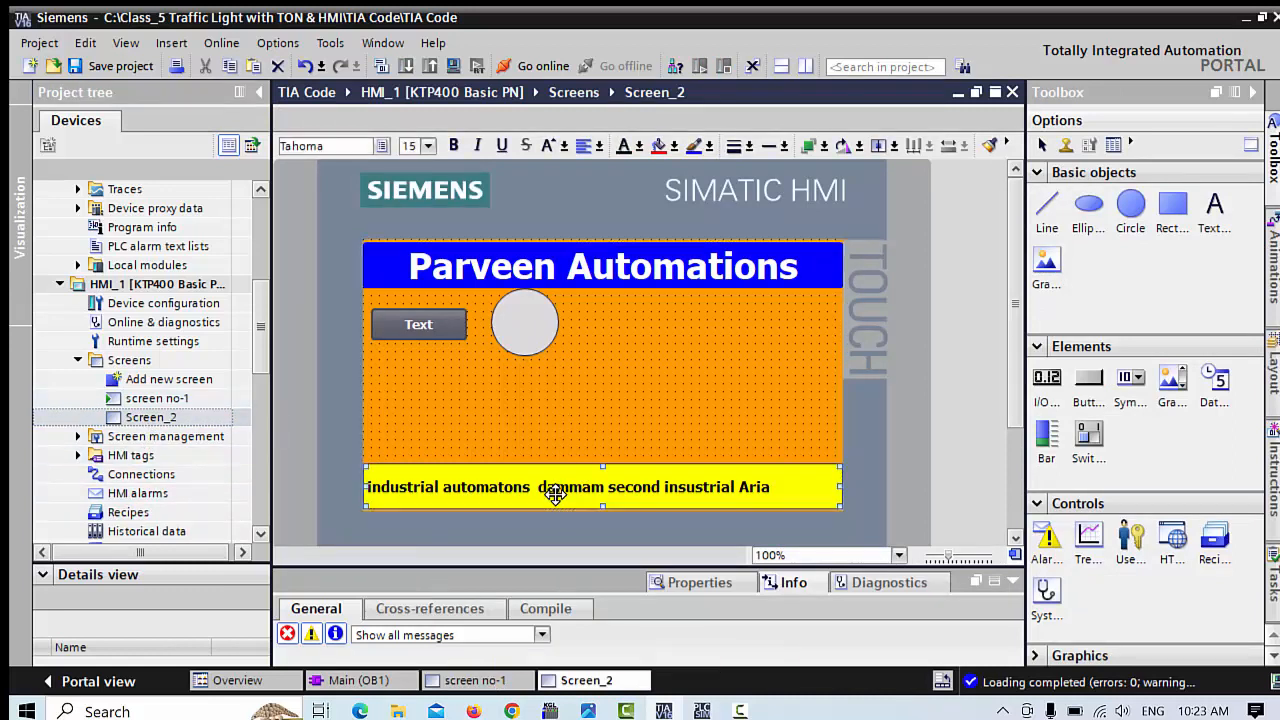
key(Delete)
click(422, 327)
key(Delete)
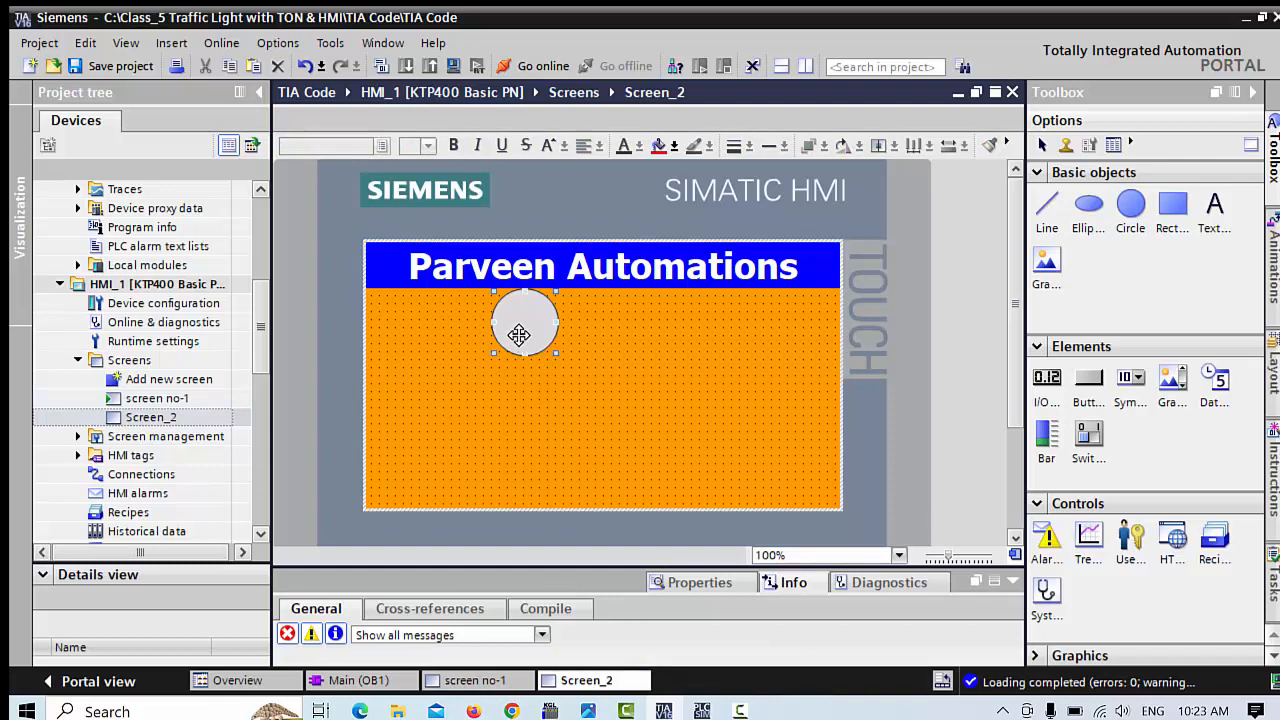
click(517, 333)
key(Delete)
click(535, 268)
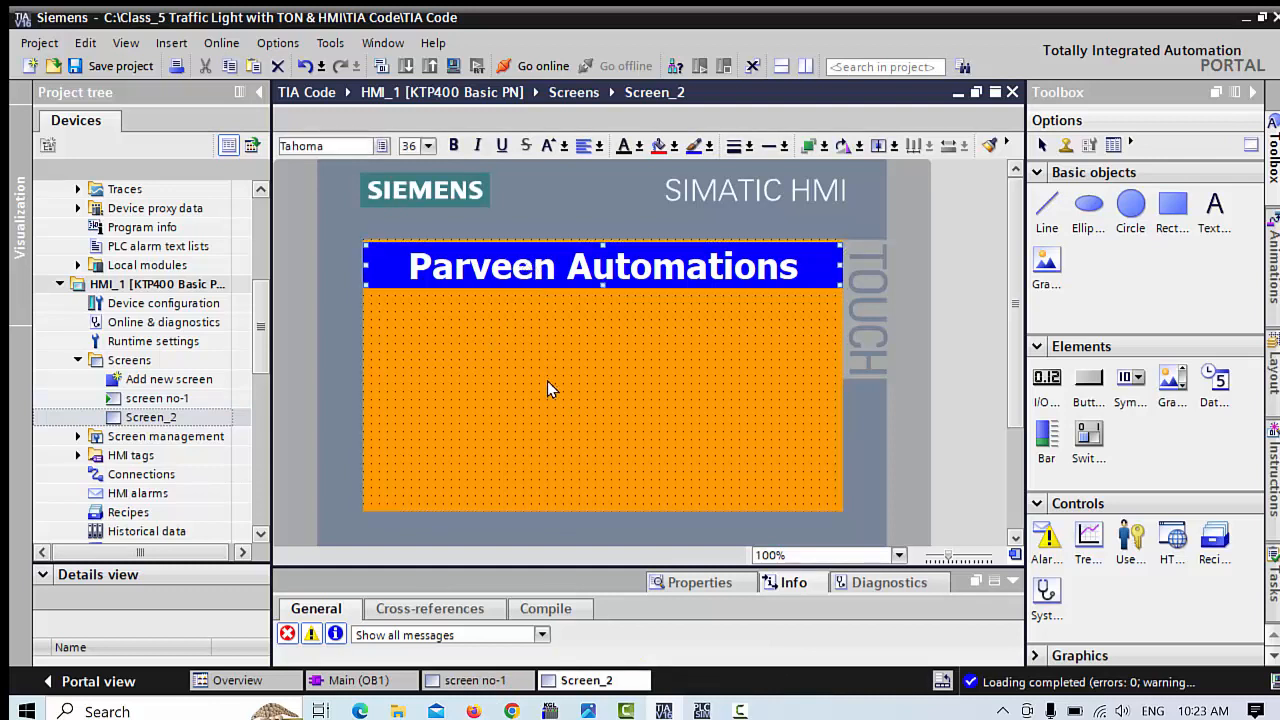
key(Delete)
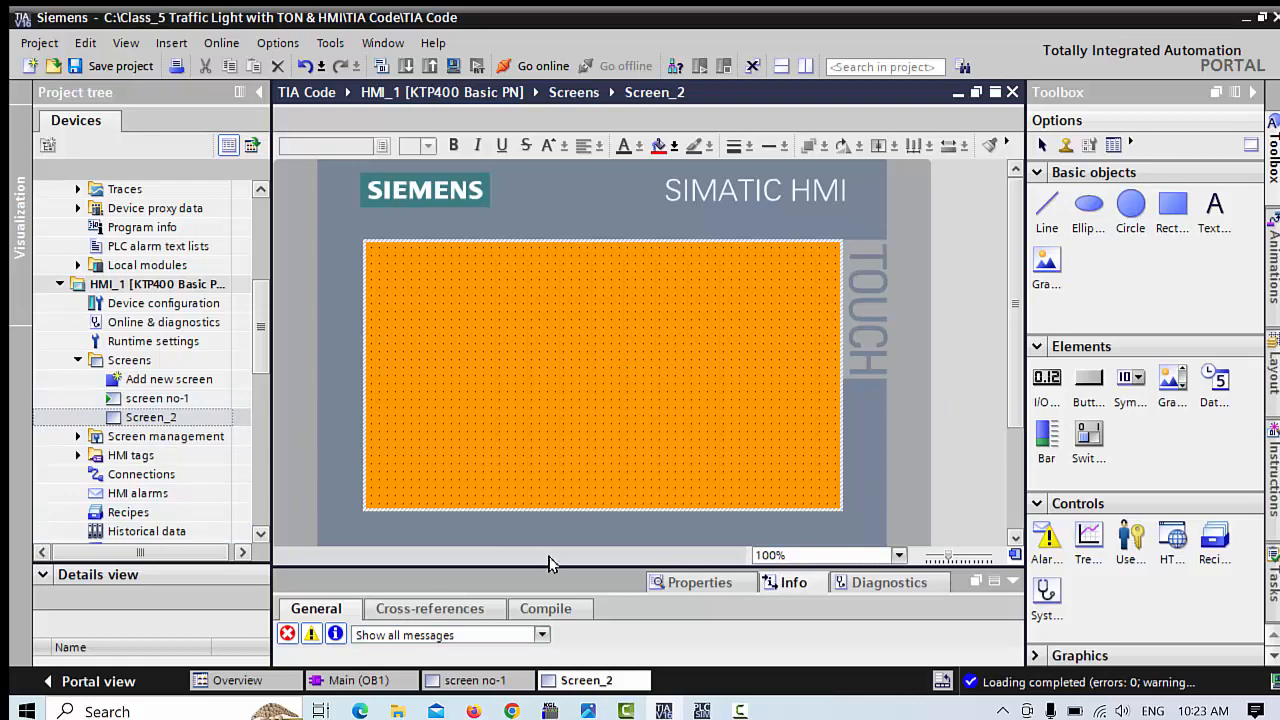
Step: Open the general properties of Screen_2, with its inspector area enlarged to show the color settings
drag(557, 566, 535, 404)
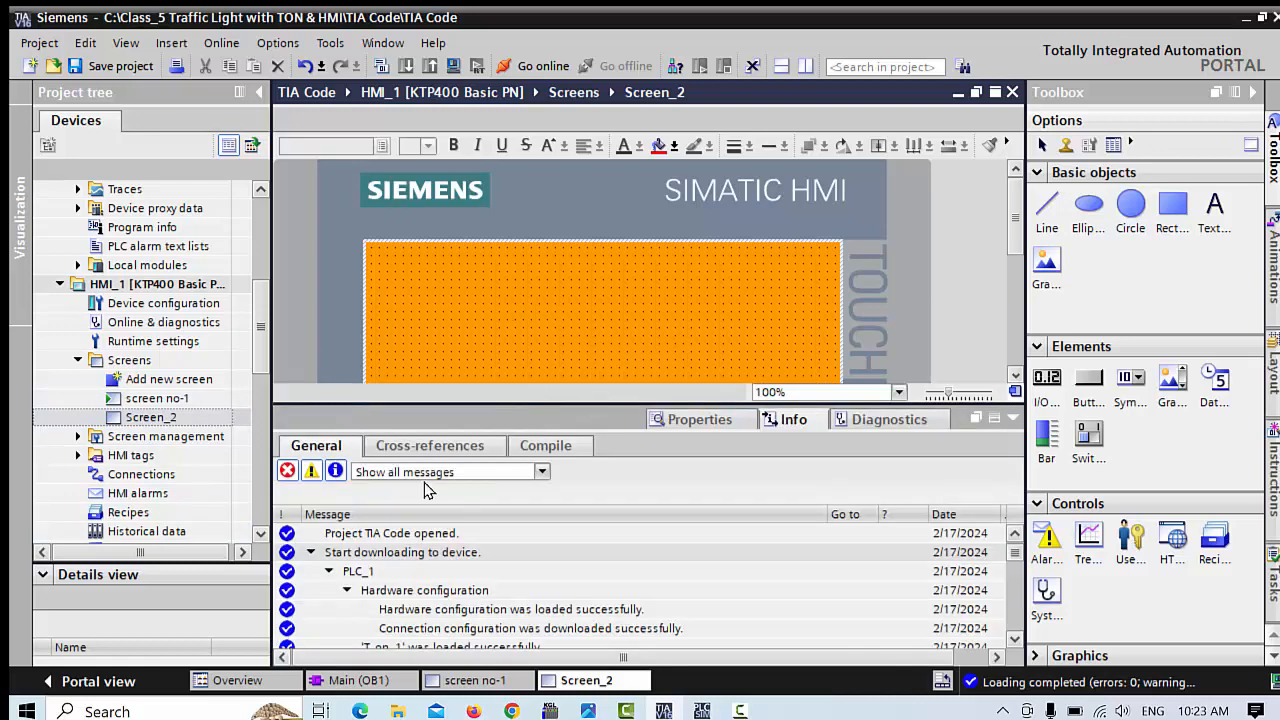
right_click(527, 338)
click(602, 590)
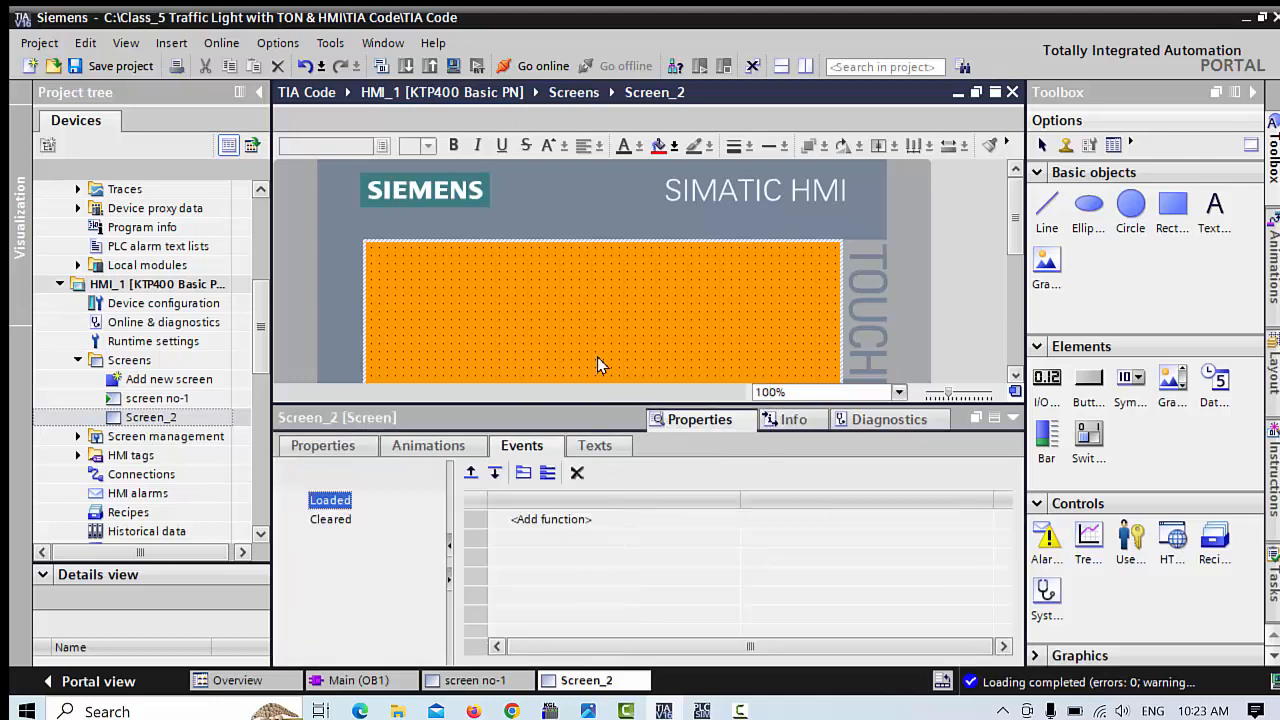
click(430, 448)
click(344, 450)
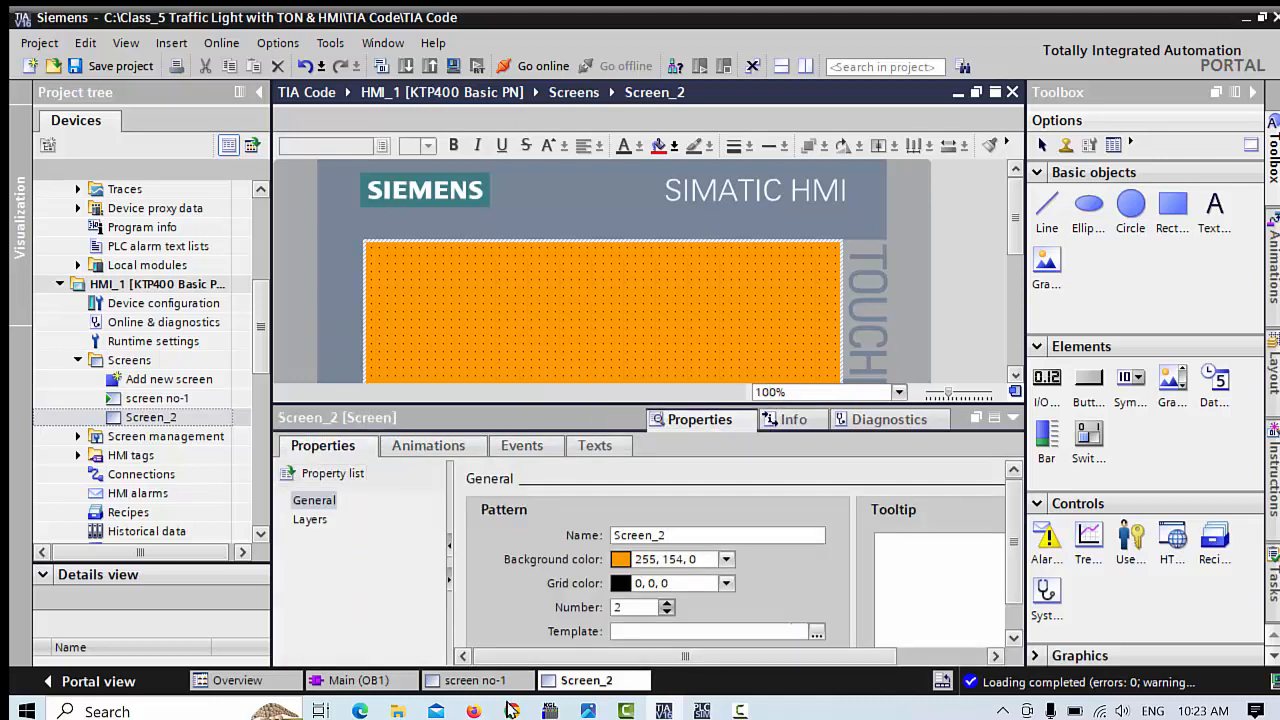
click(727, 585)
click(727, 588)
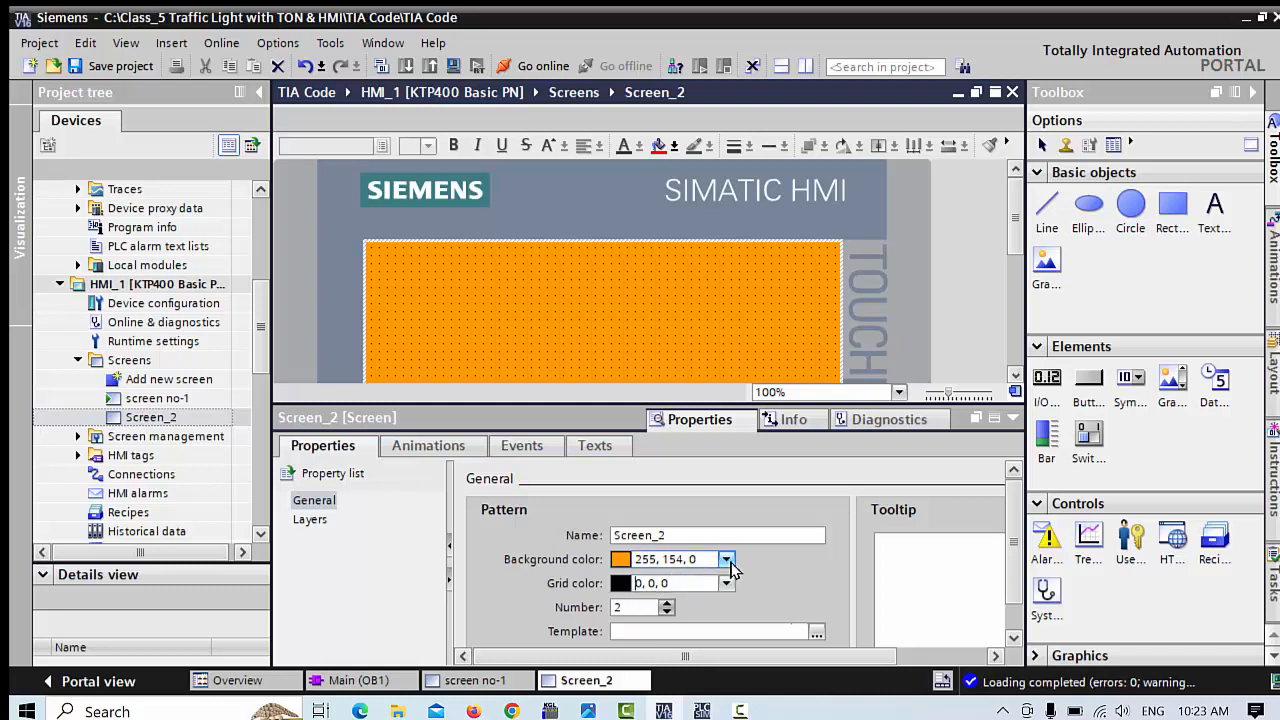
Step: Try cyan (0, 207, 255), yellow (255, 255, 0) and white (255, 255, 255) as the background color of Screen_2
click(727, 562)
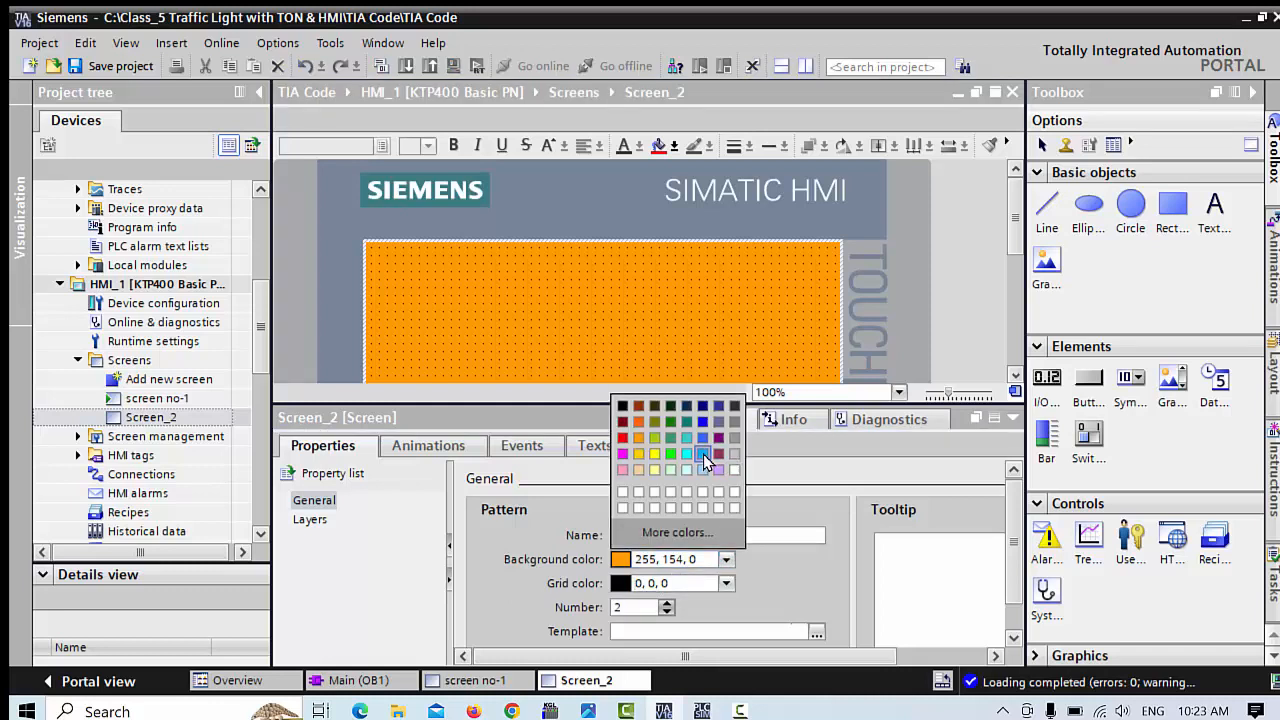
click(694, 465)
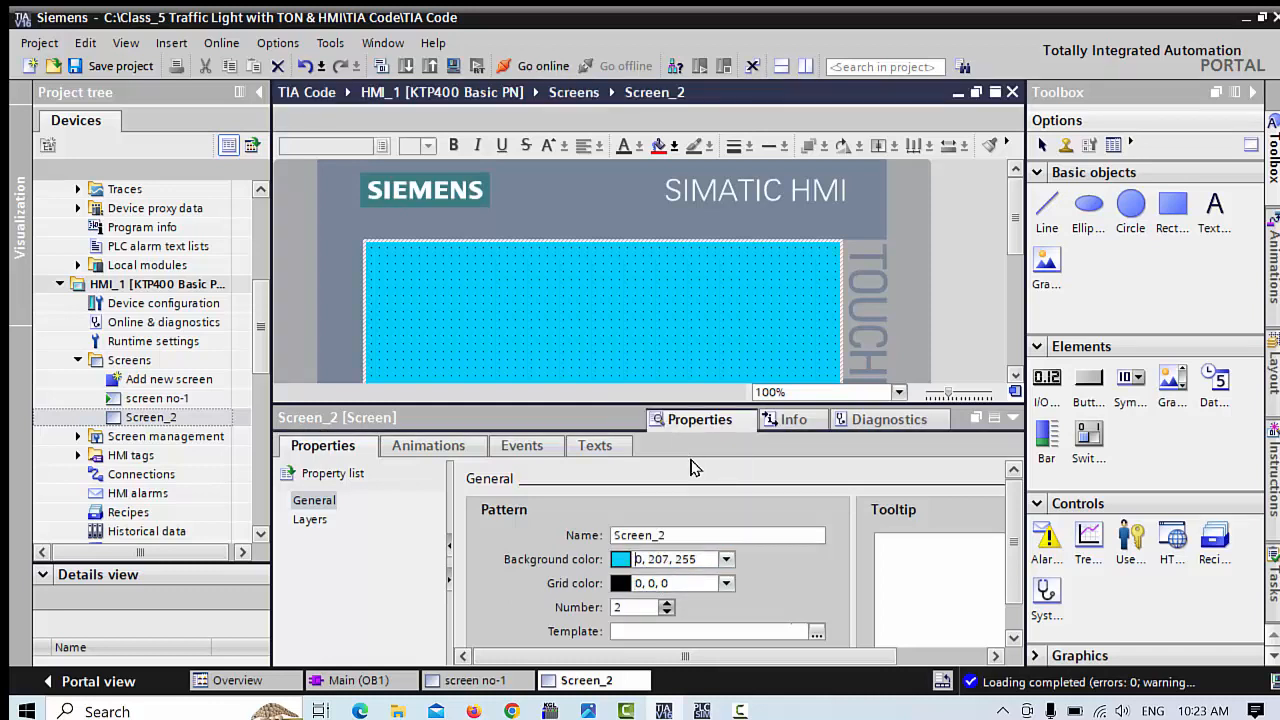
click(726, 560)
click(654, 454)
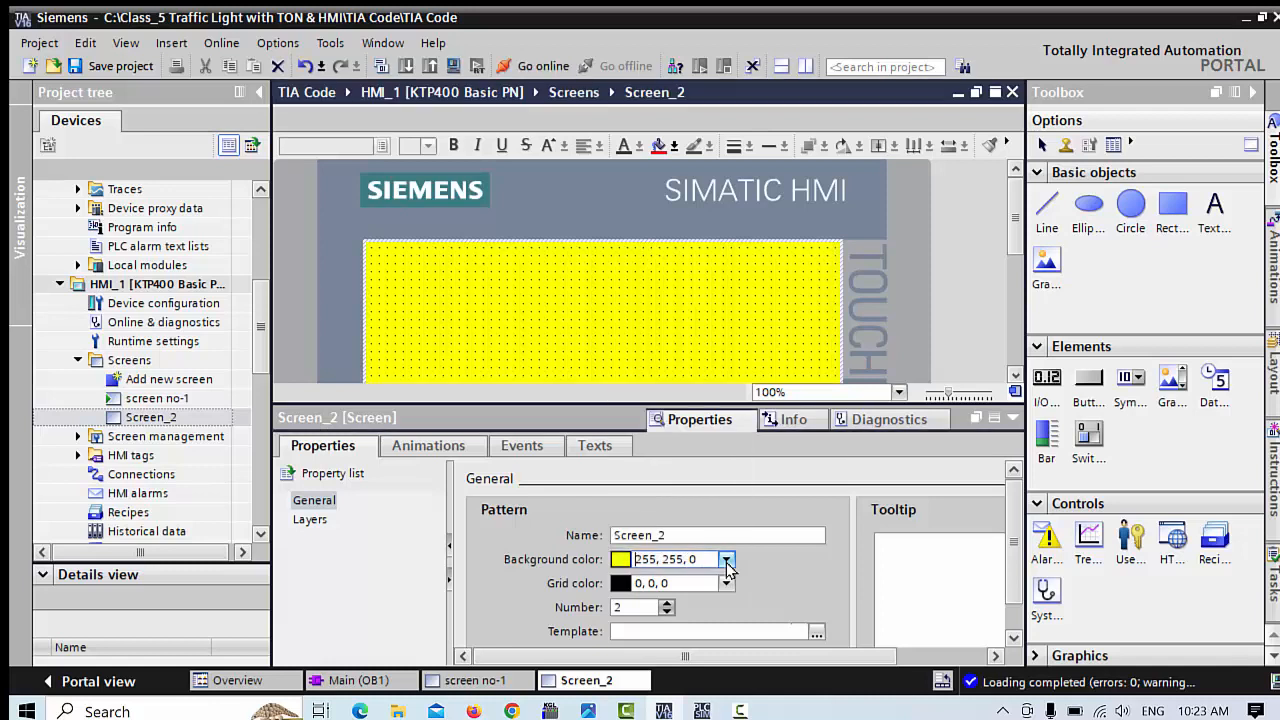
click(727, 562)
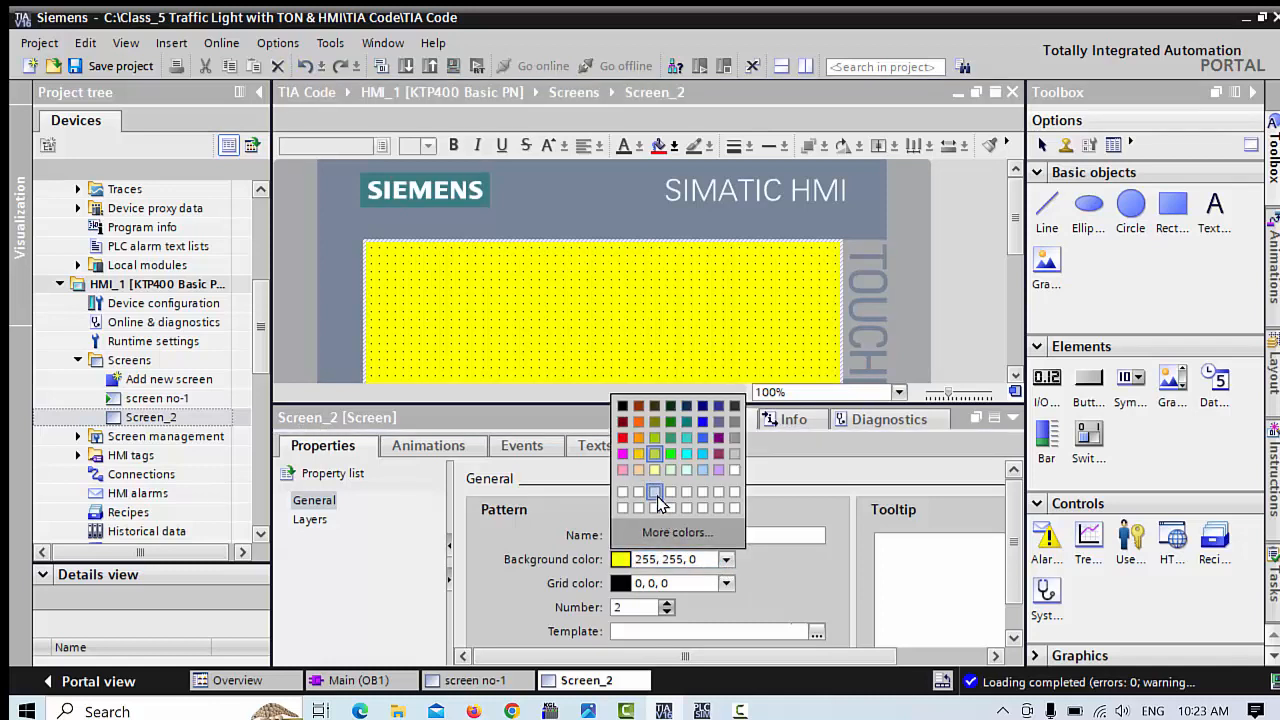
click(656, 490)
Step: Set the background color of Screen_2 to light grey (198, 195, 198)
click(727, 560)
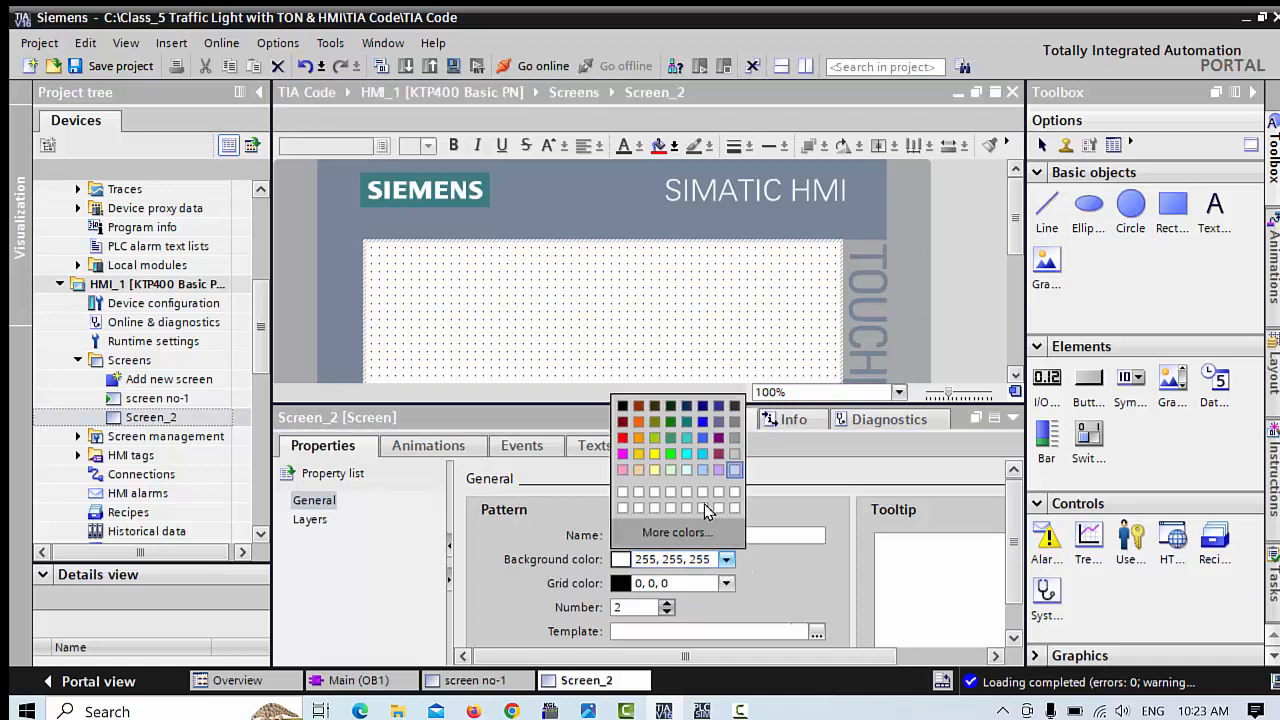
click(734, 455)
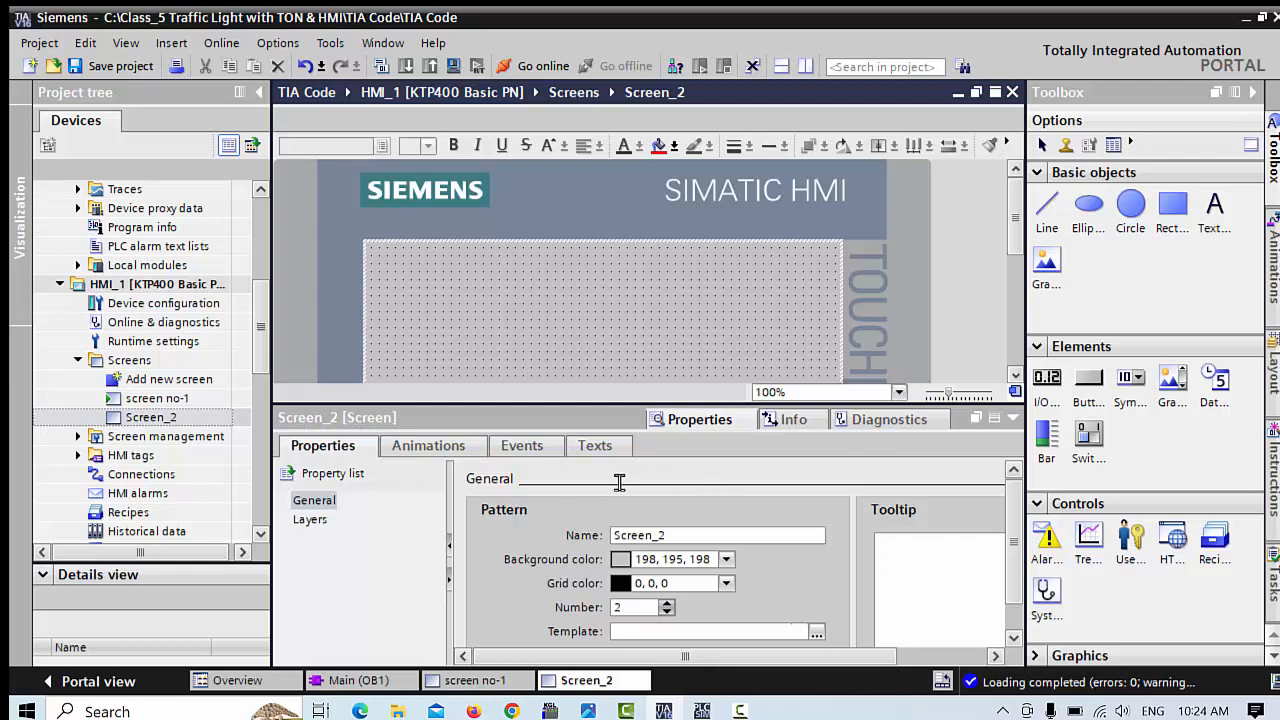
click(816, 632)
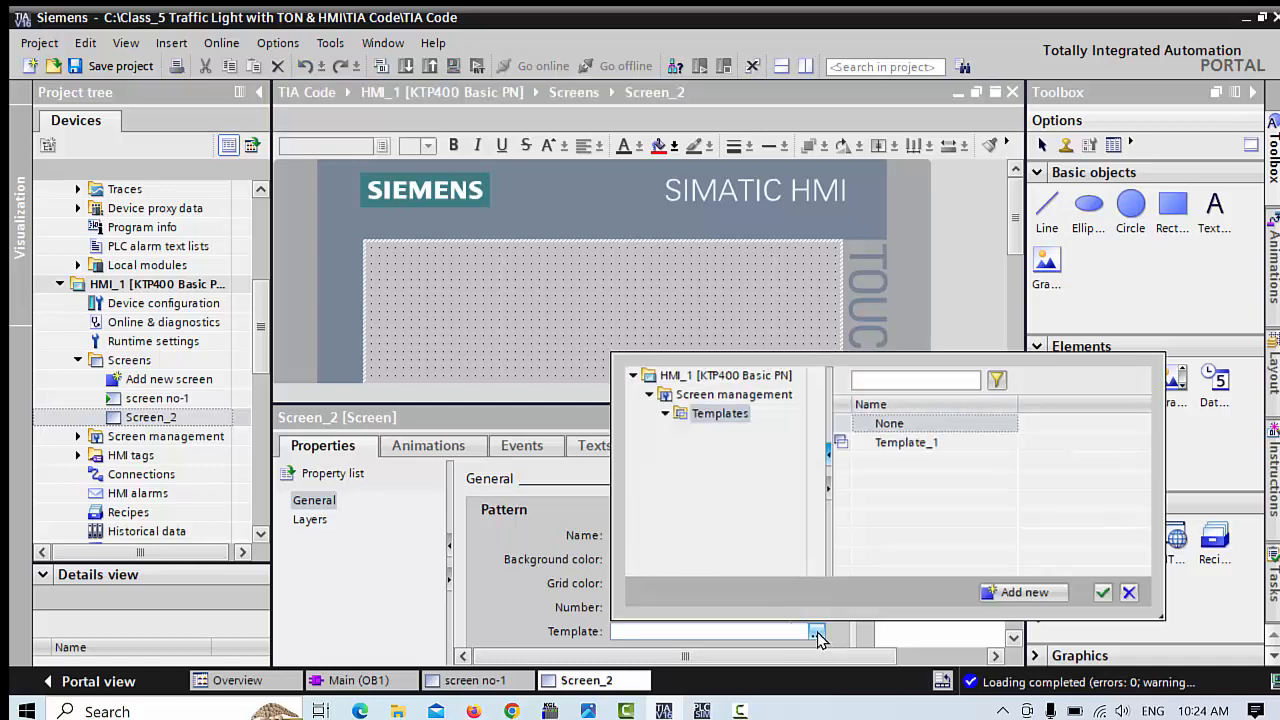
click(816, 632)
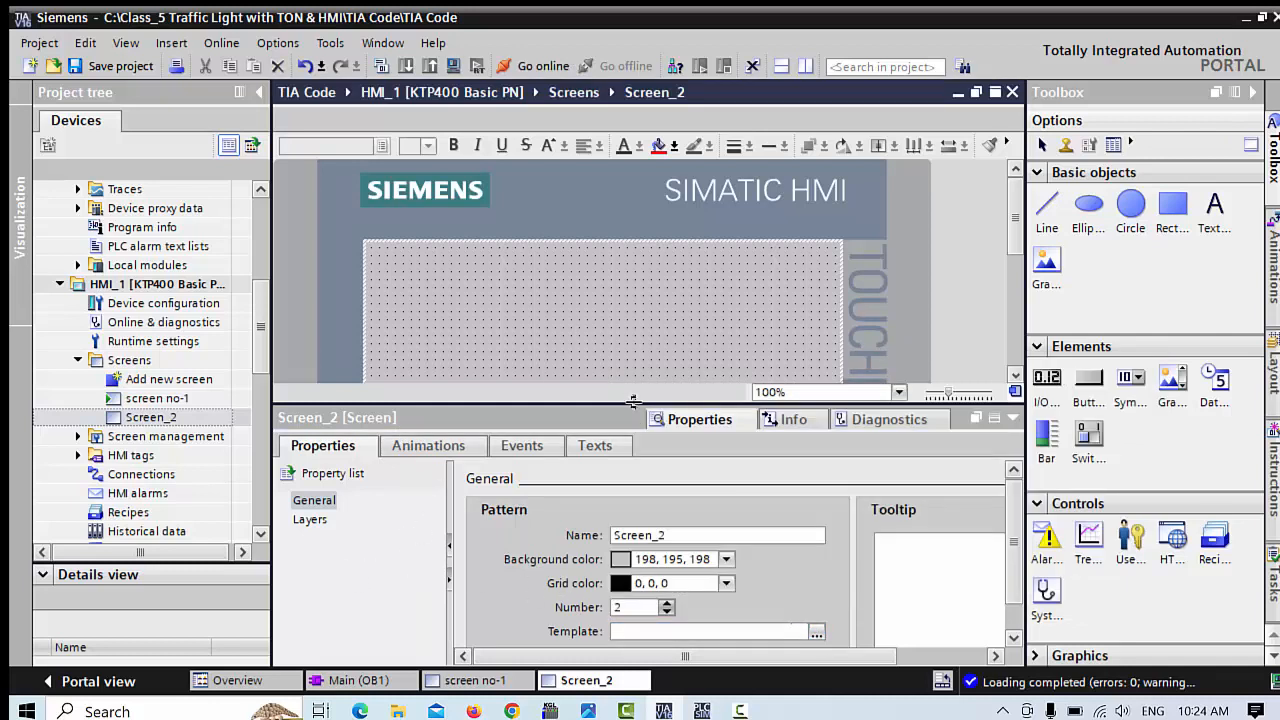
Step: Place a text field in the upper part of Screen_2 at about X 146, Y 35
drag(640, 410, 634, 521)
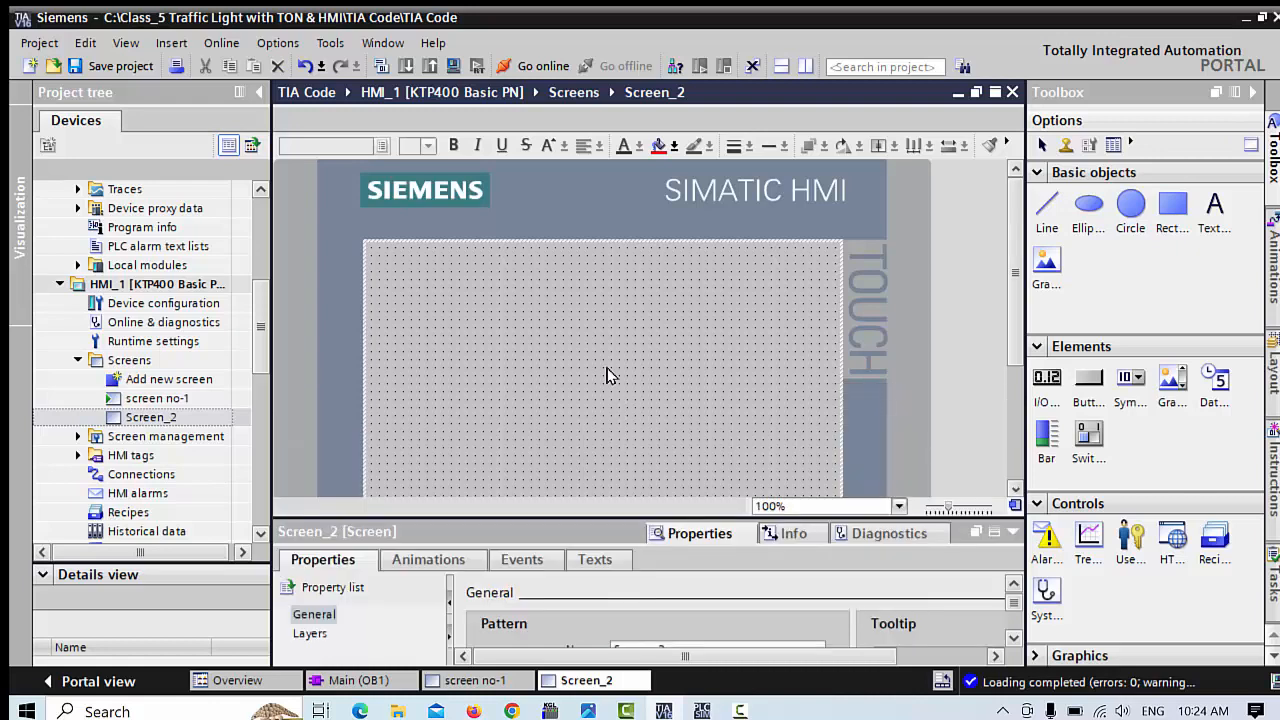
scroll(607, 425, down, 3)
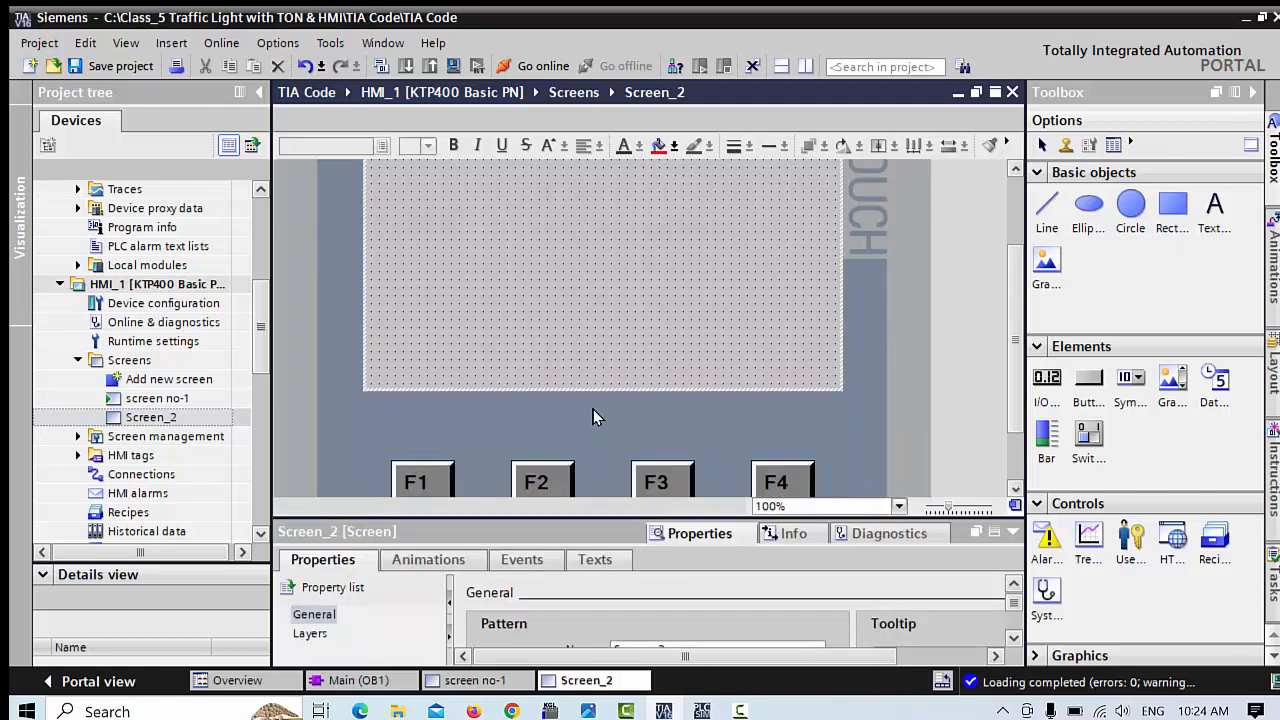
scroll(590, 260, up, 3)
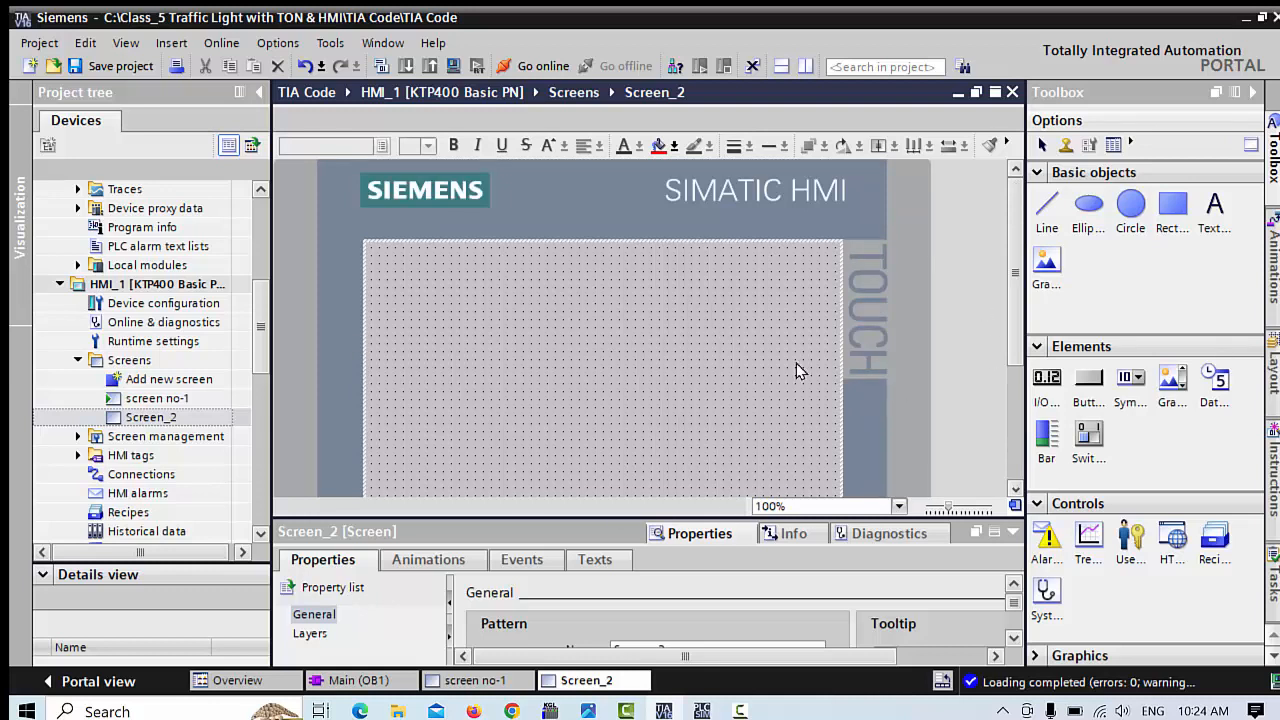
click(1215, 215)
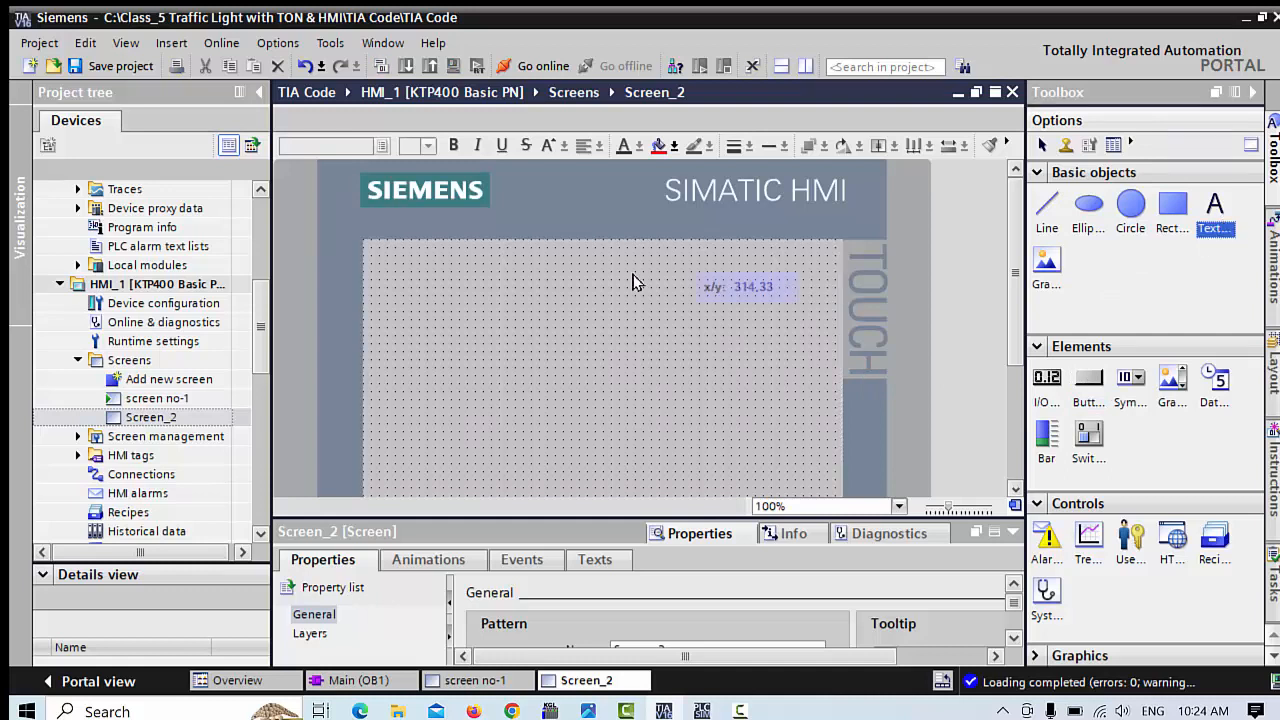
click(510, 280)
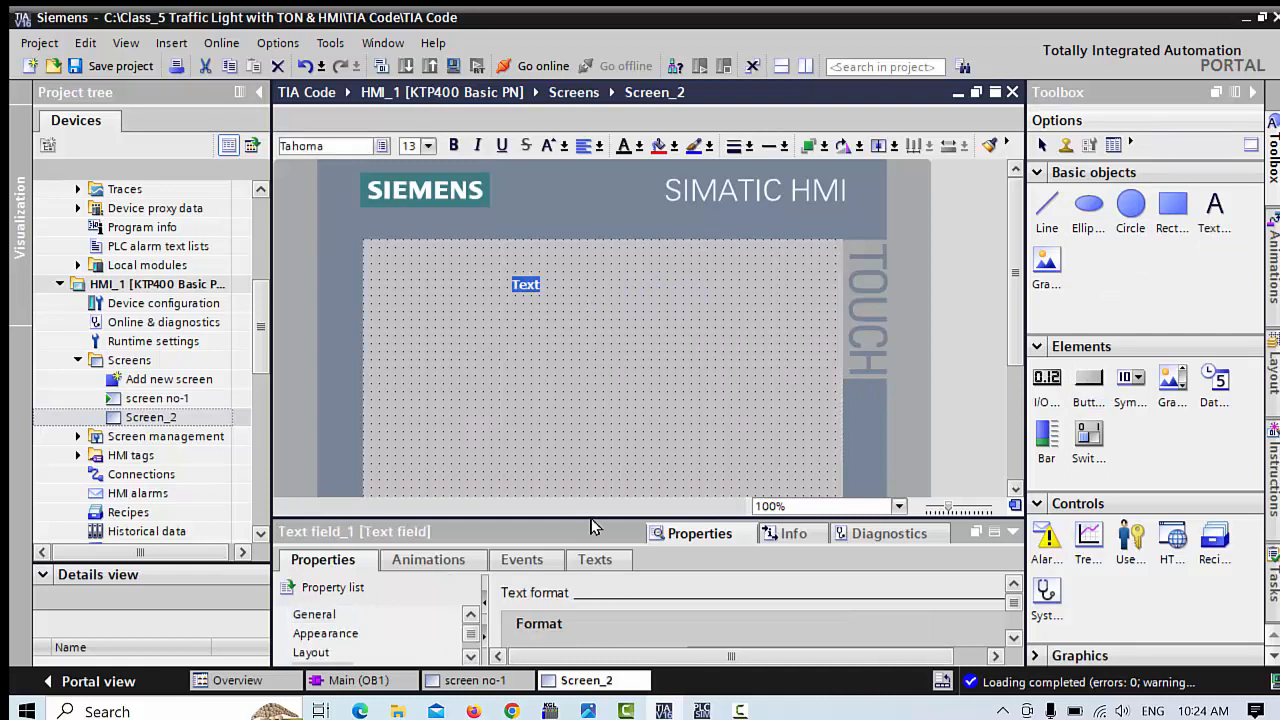
Step: Disable fitting the object to its contents in the new text field's layout properties
drag(592, 524, 598, 410)
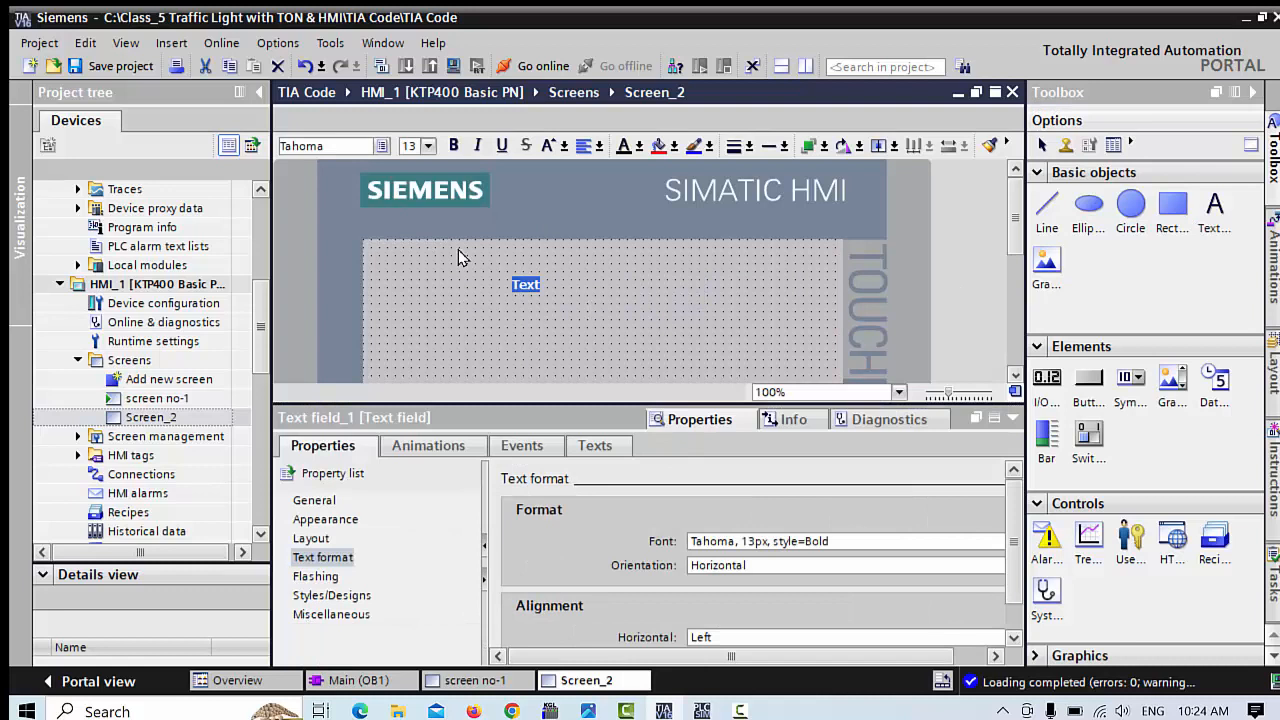
click(534, 290)
click(310, 540)
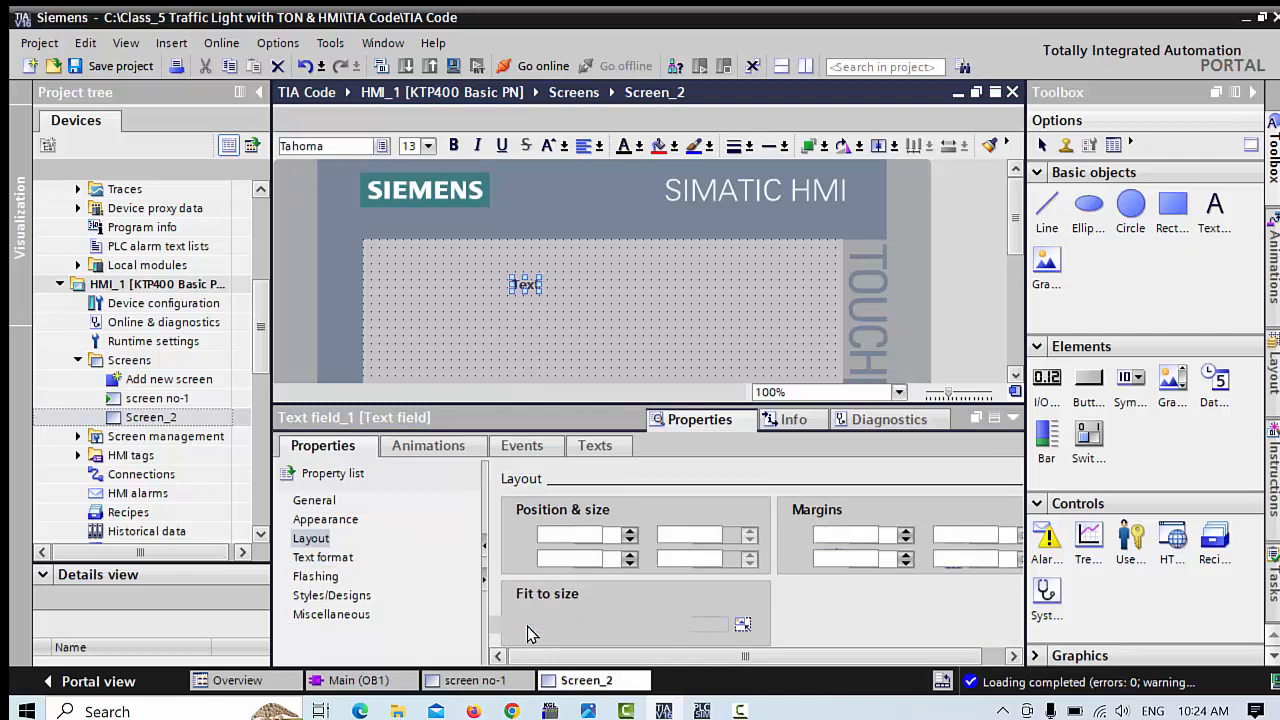
click(526, 625)
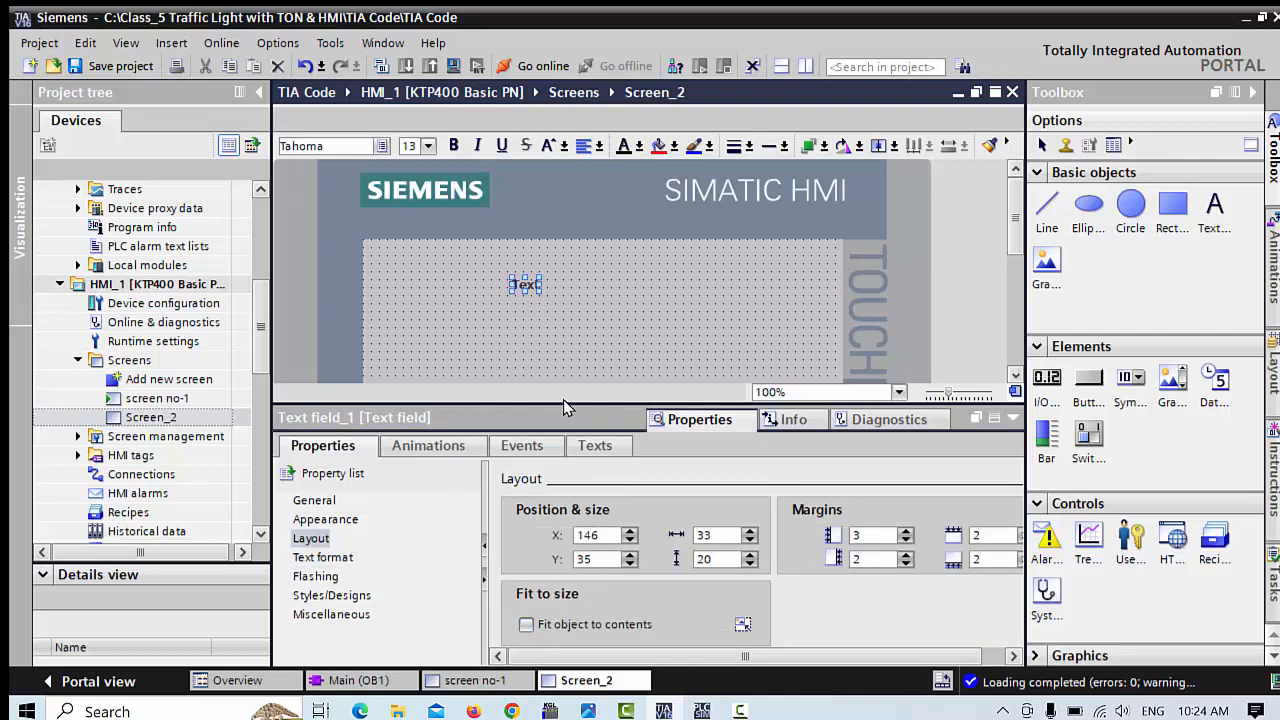
Step: Stretch the text field across the screen so it starts at X 0 and is 473 wide
drag(563, 405, 565, 500)
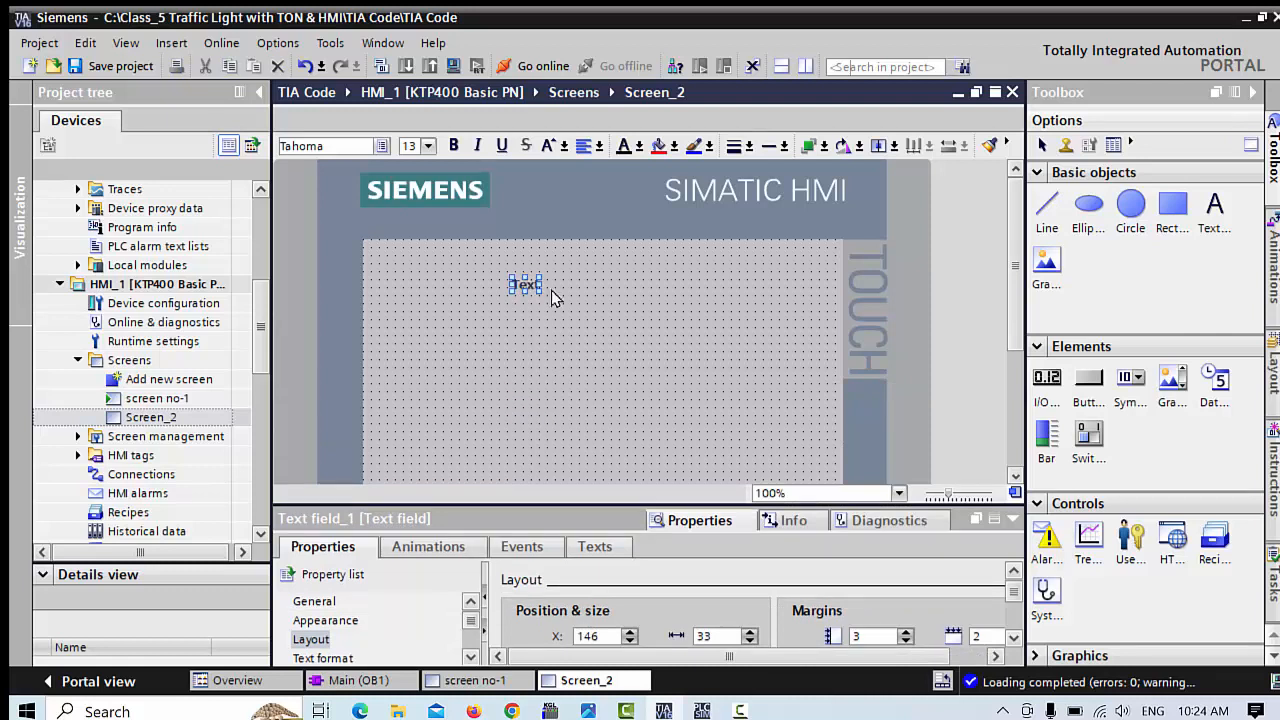
drag(541, 287, 831, 293)
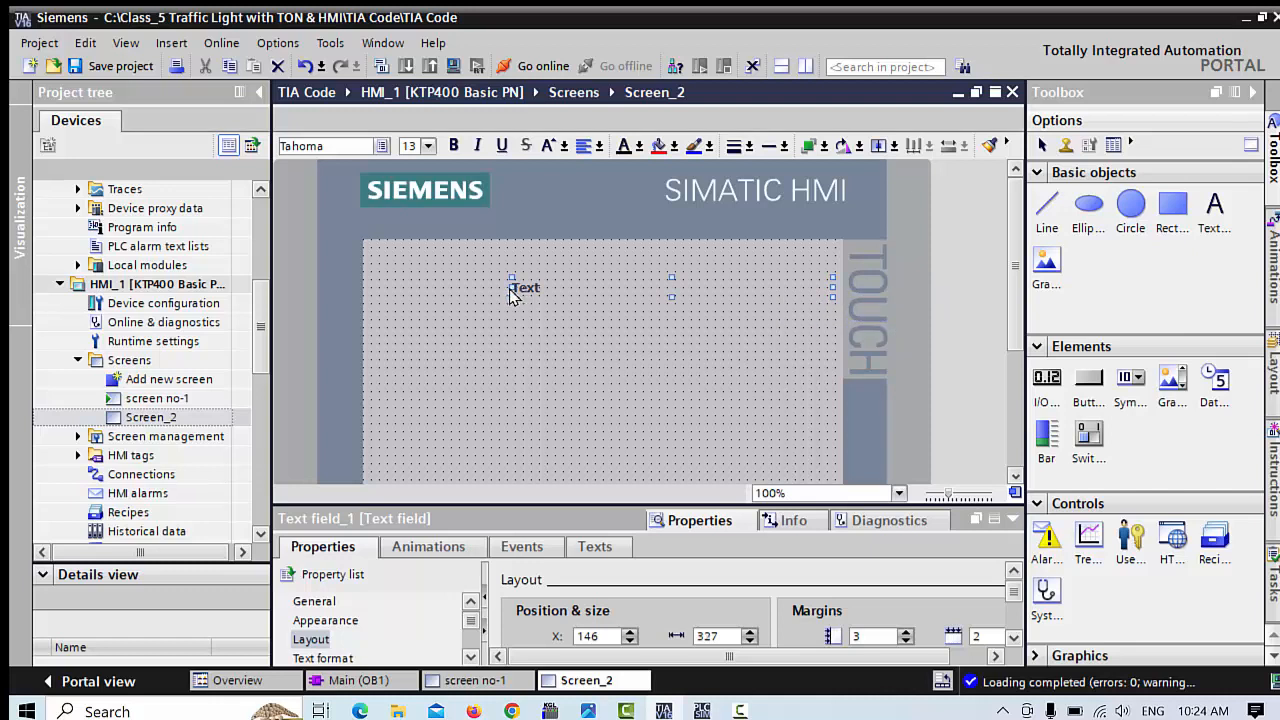
drag(510, 292, 366, 287)
click(480, 363)
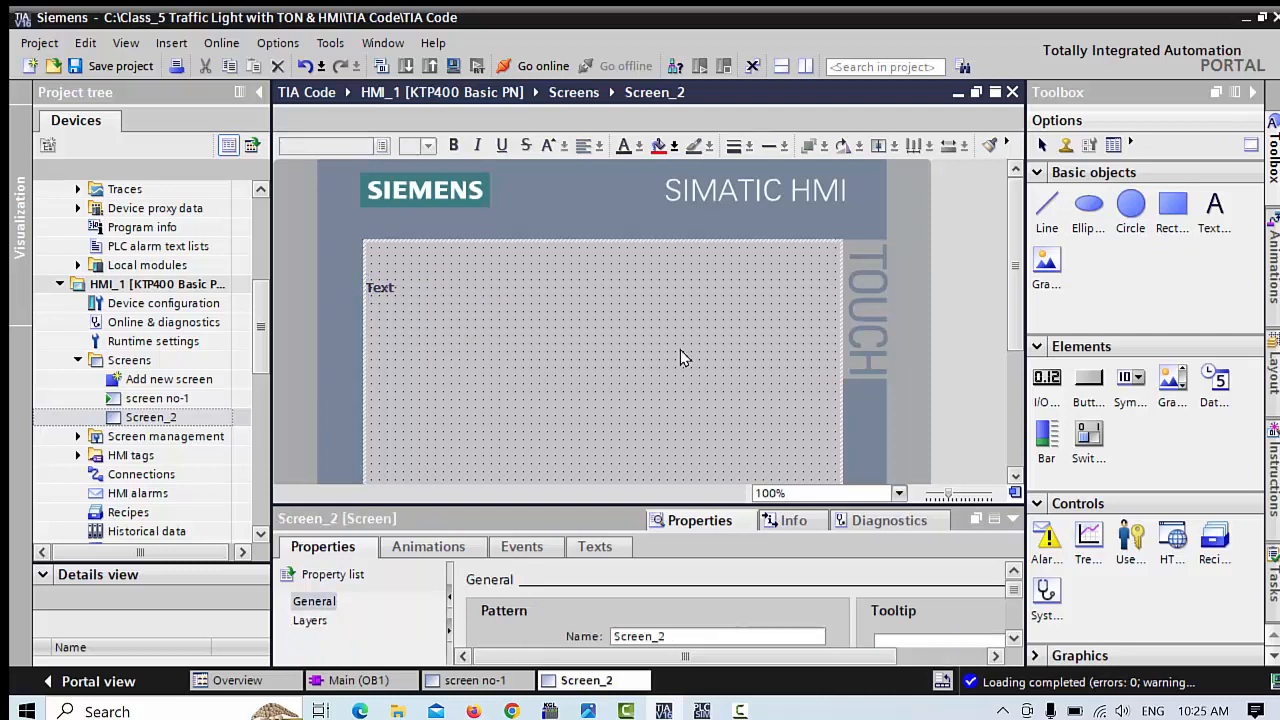
Step: Set the text field's font size to 32 and its text color to red
double_click(393, 285)
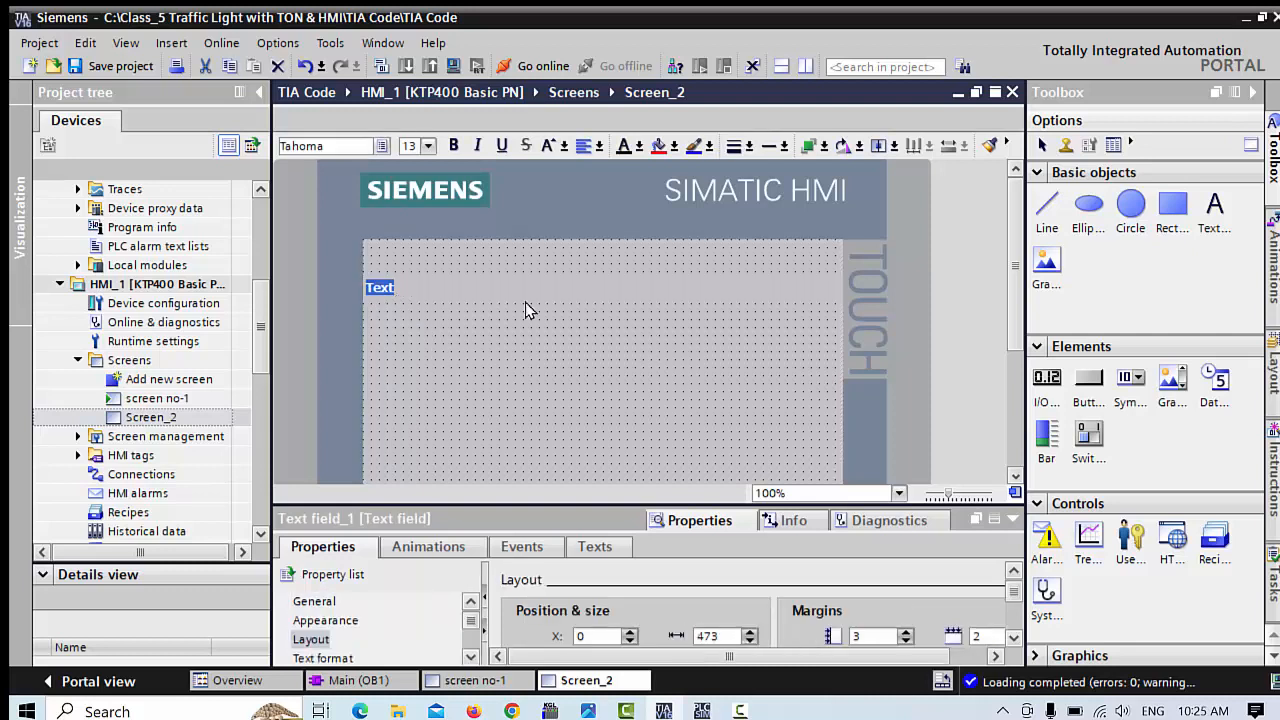
click(430, 147)
click(428, 147)
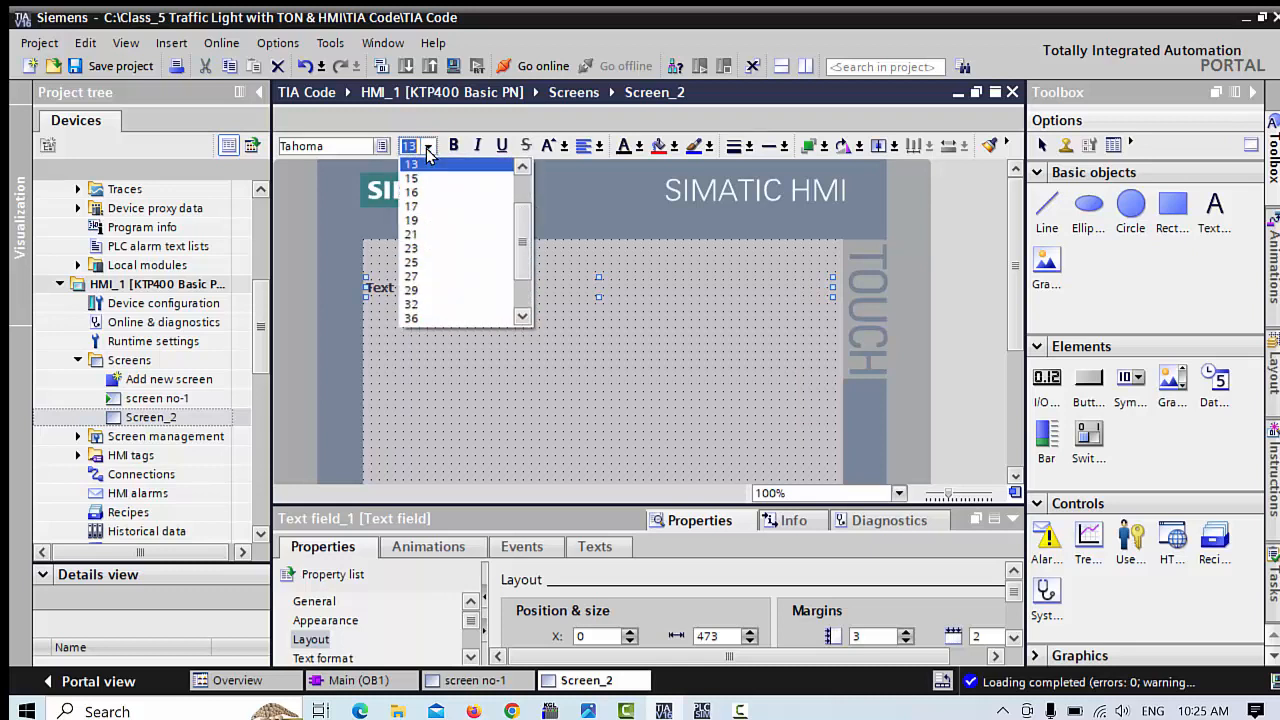
click(420, 304)
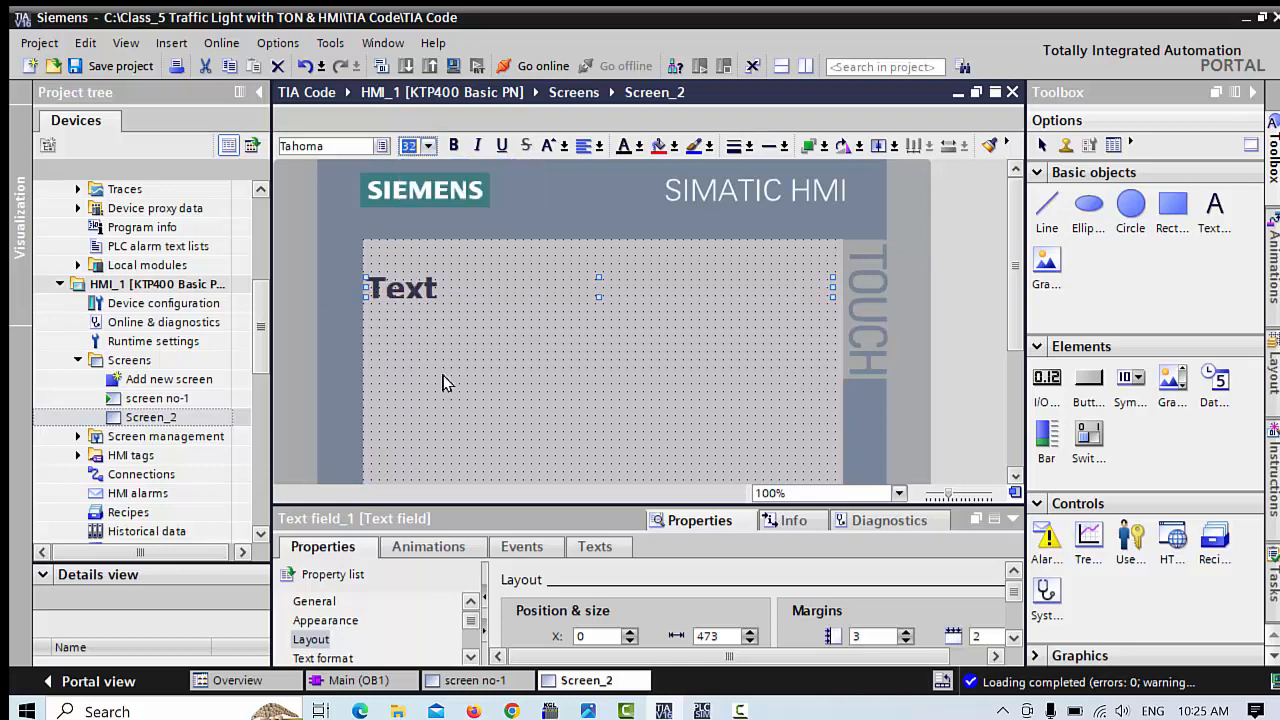
click(638, 146)
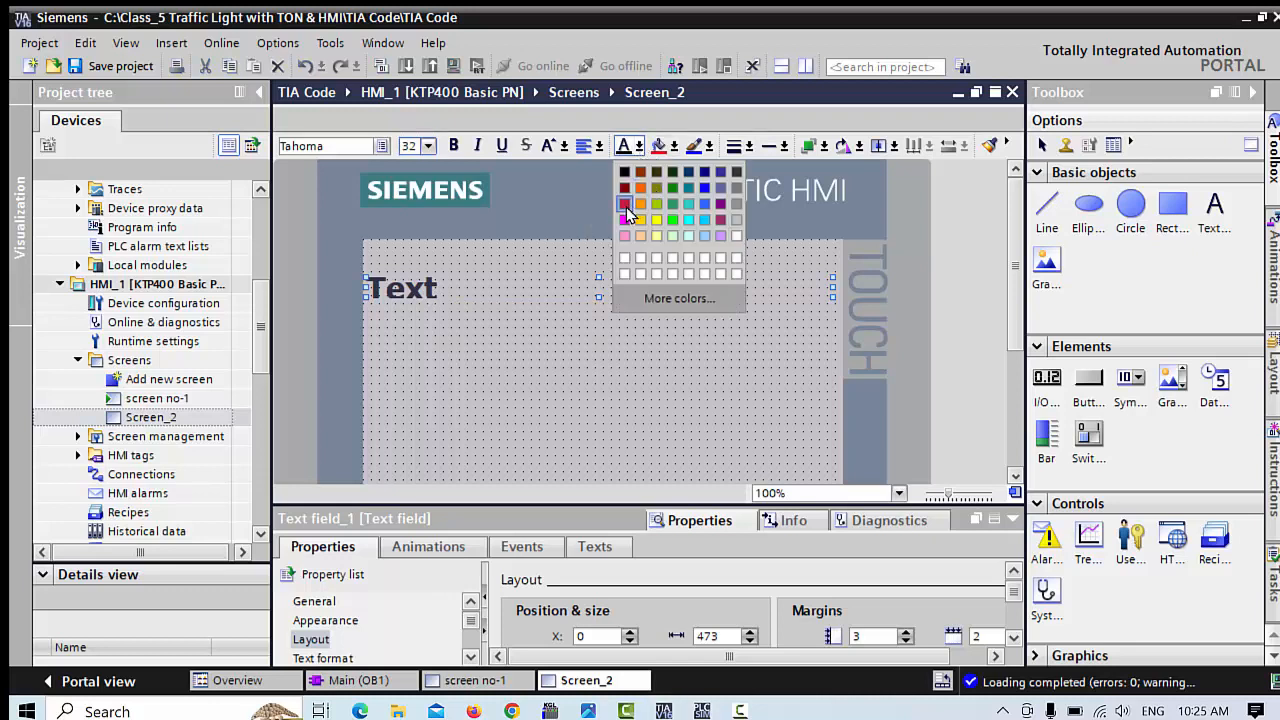
click(625, 204)
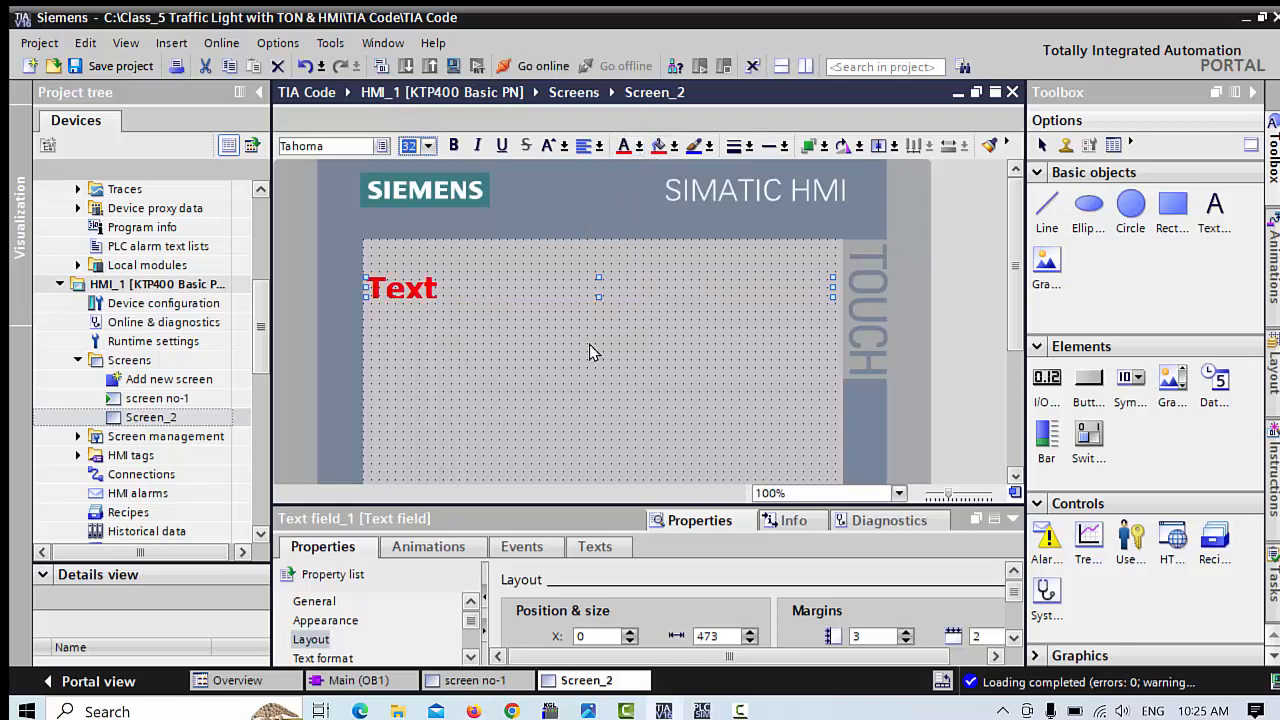
Step: Change the text field's wording to "Parveen Automations" and move it up near the screen's upper edge, at X 7
double_click(449, 296)
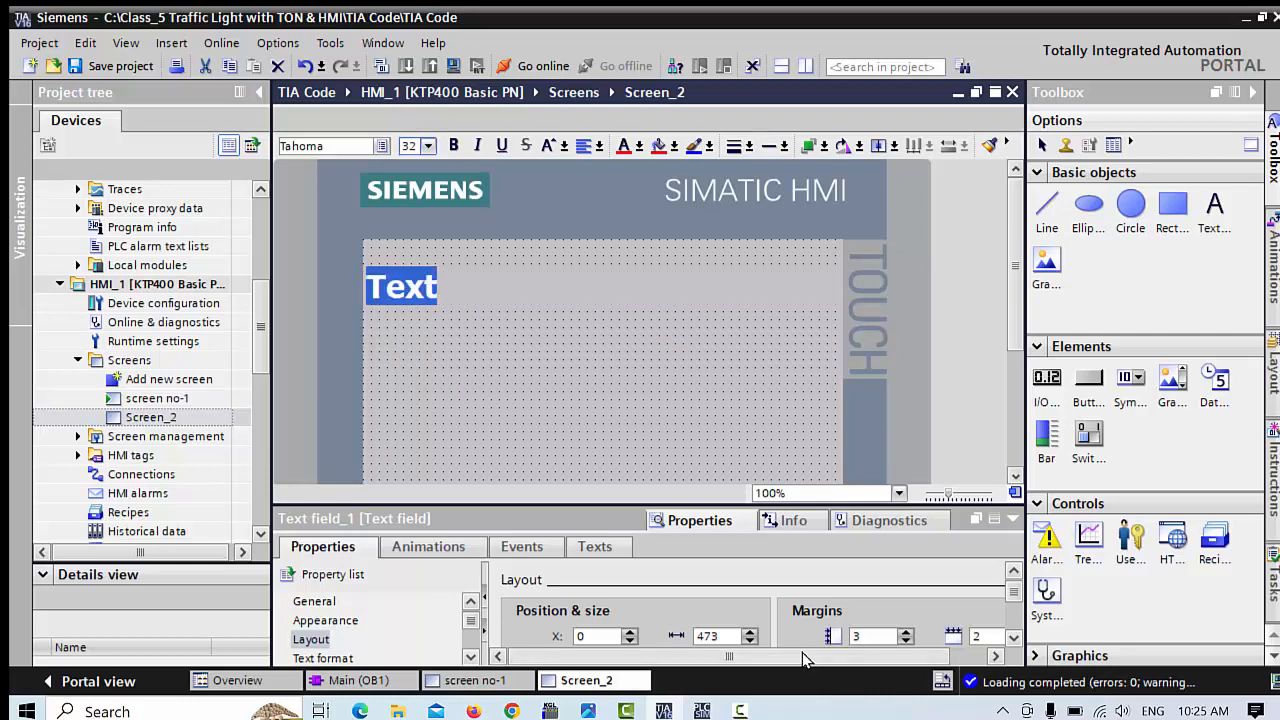
text(Par)
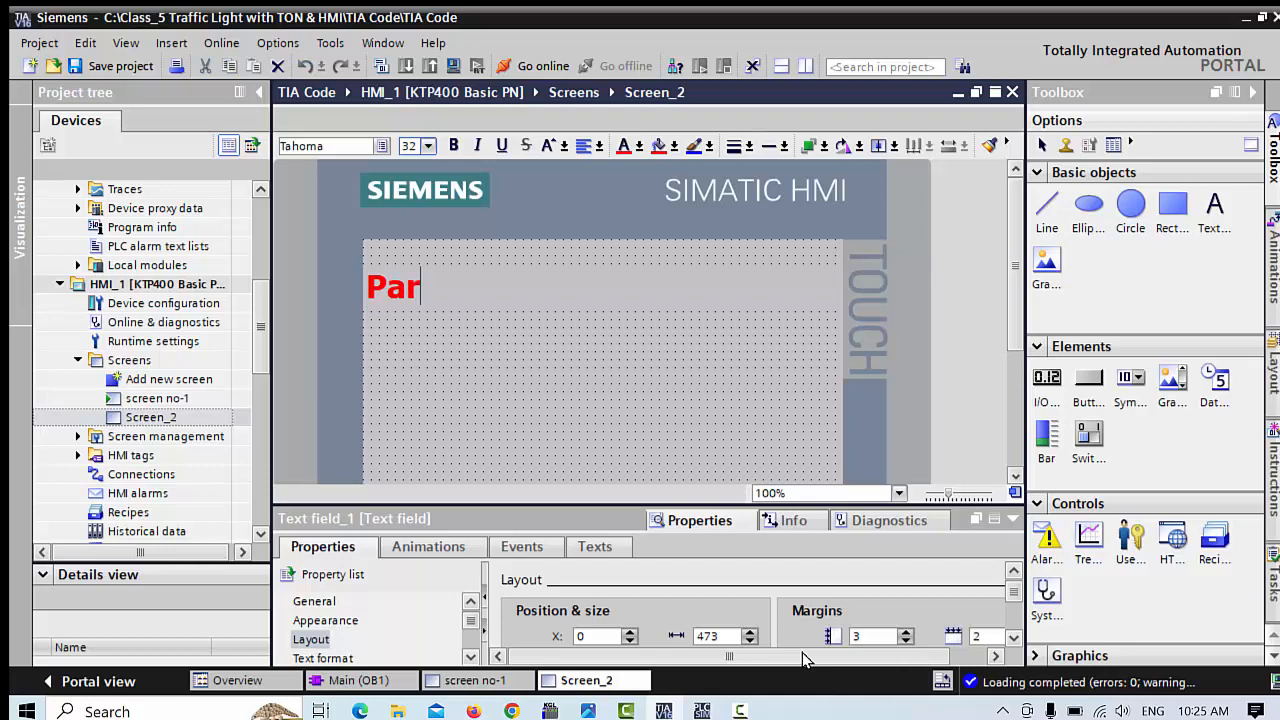
text(veen A)
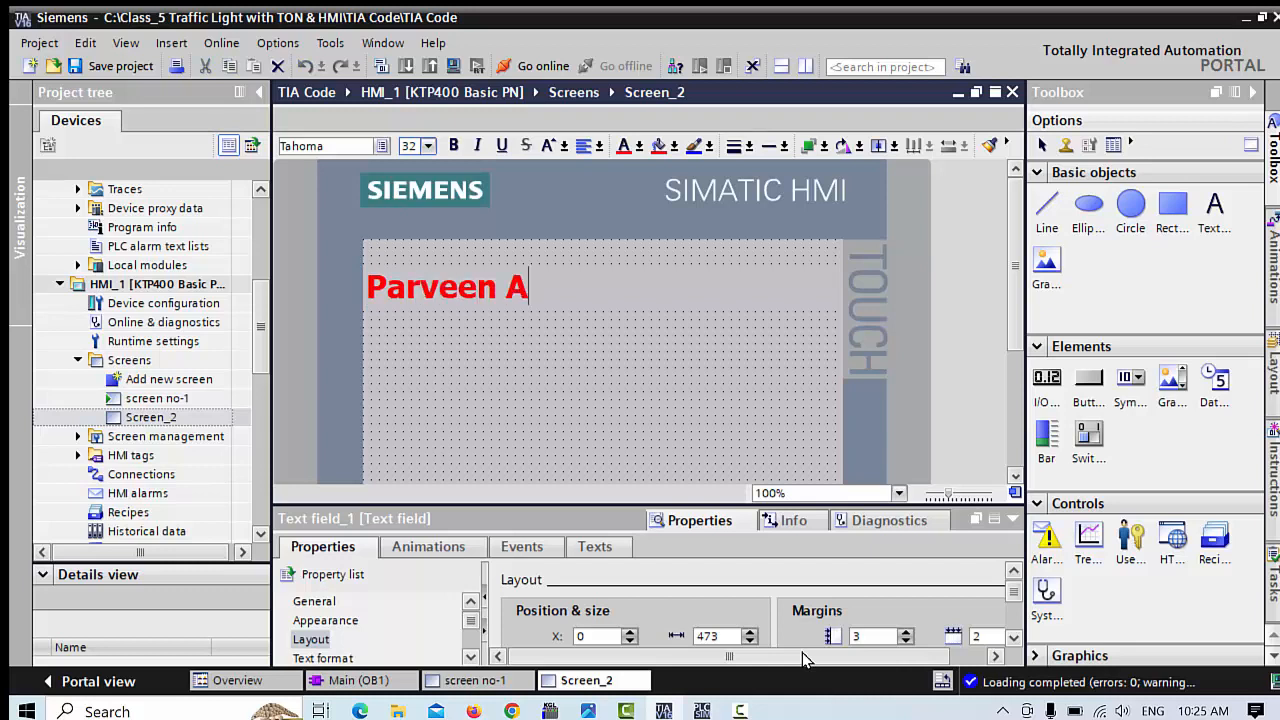
text(utomat)
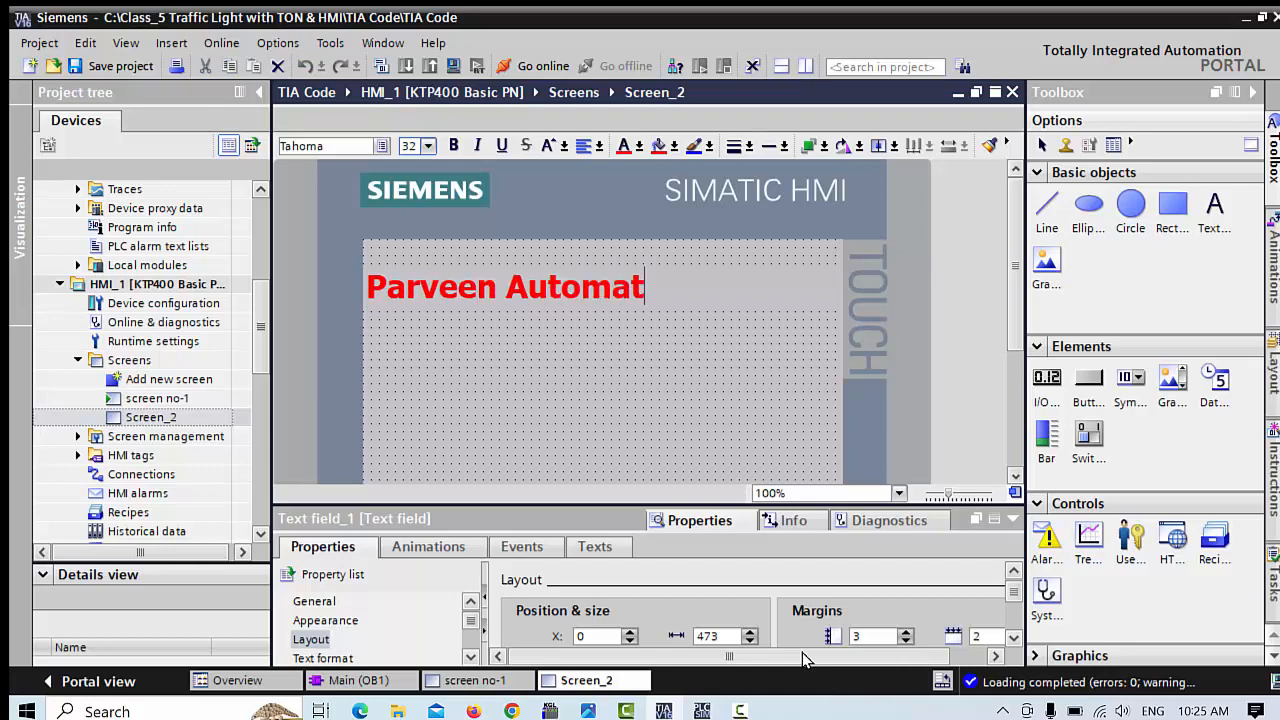
text(ions)
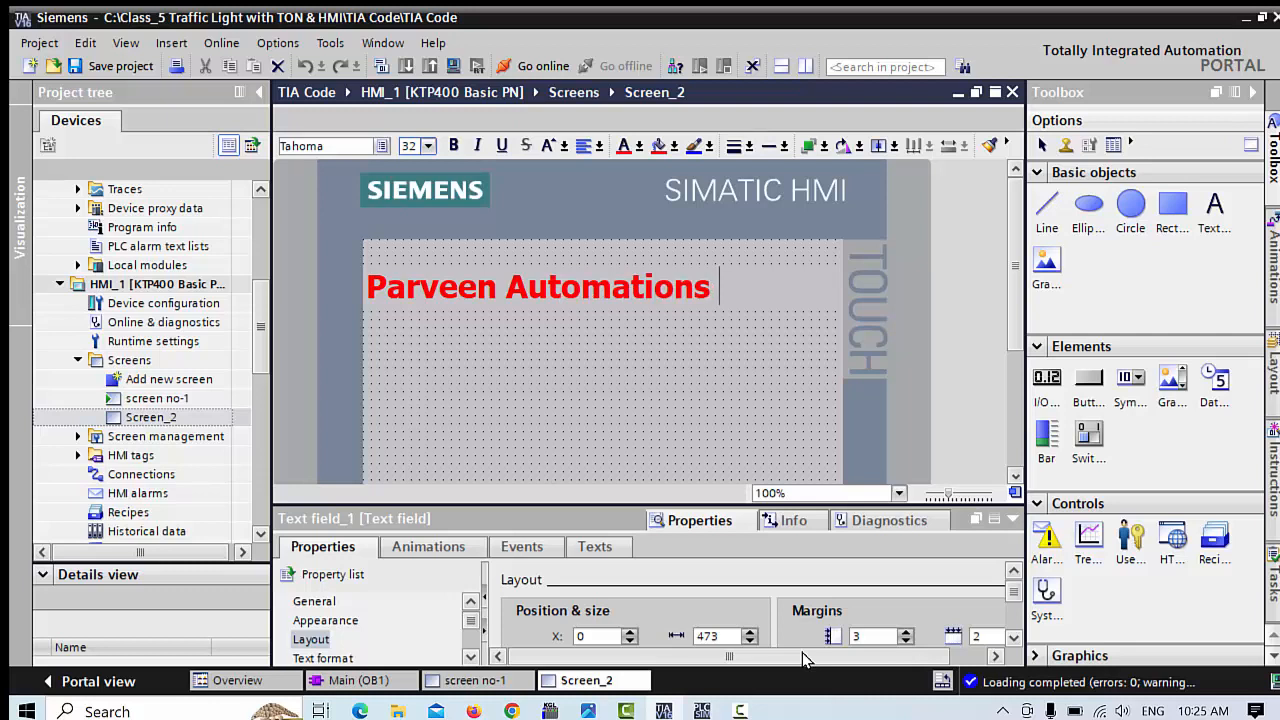
click(592, 356)
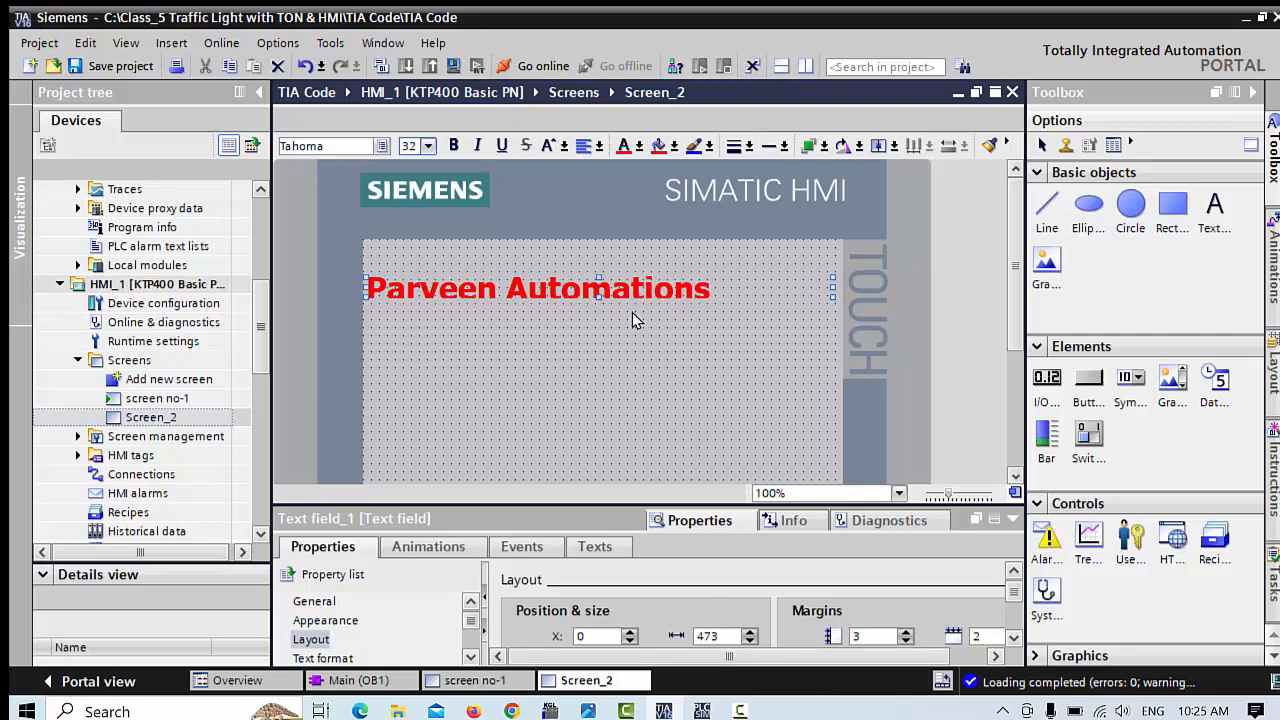
drag(628, 299, 651, 288)
click(599, 328)
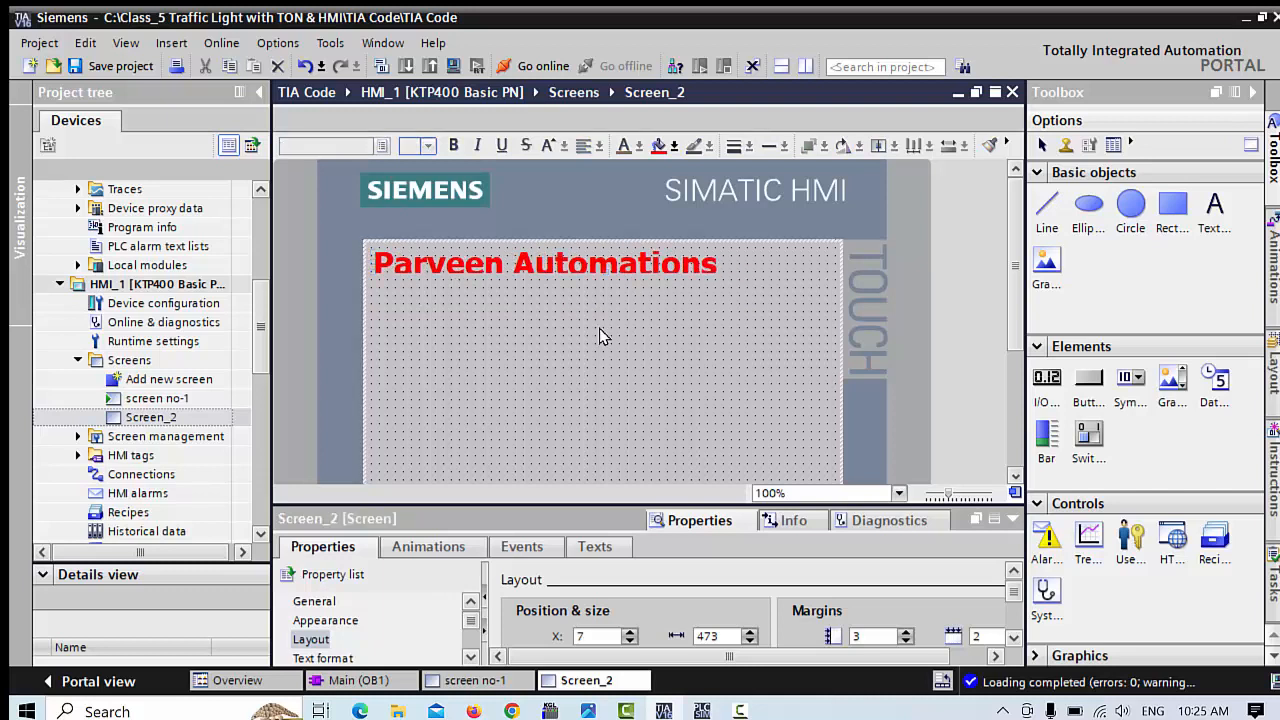
Step: Stretch the "Parveen Automations" text field downward to a height of about 46 so its lettering fits
click(525, 274)
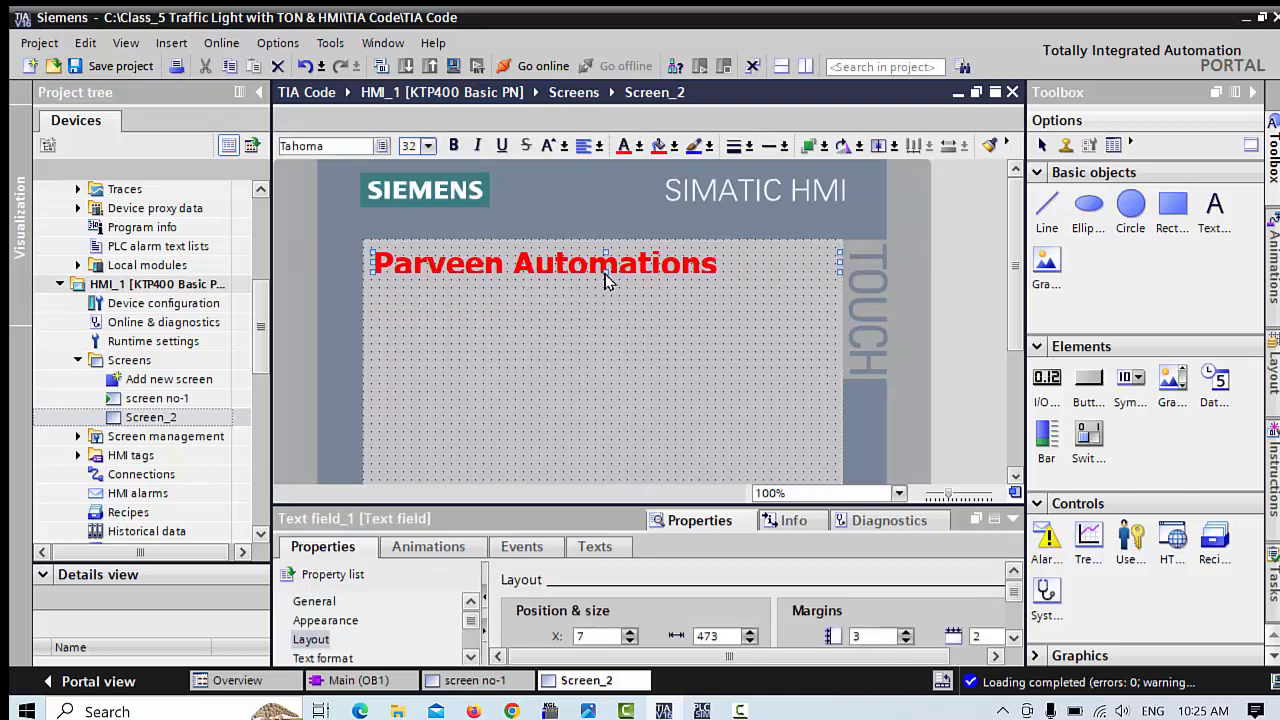
drag(605, 280, 603, 298)
click(586, 355)
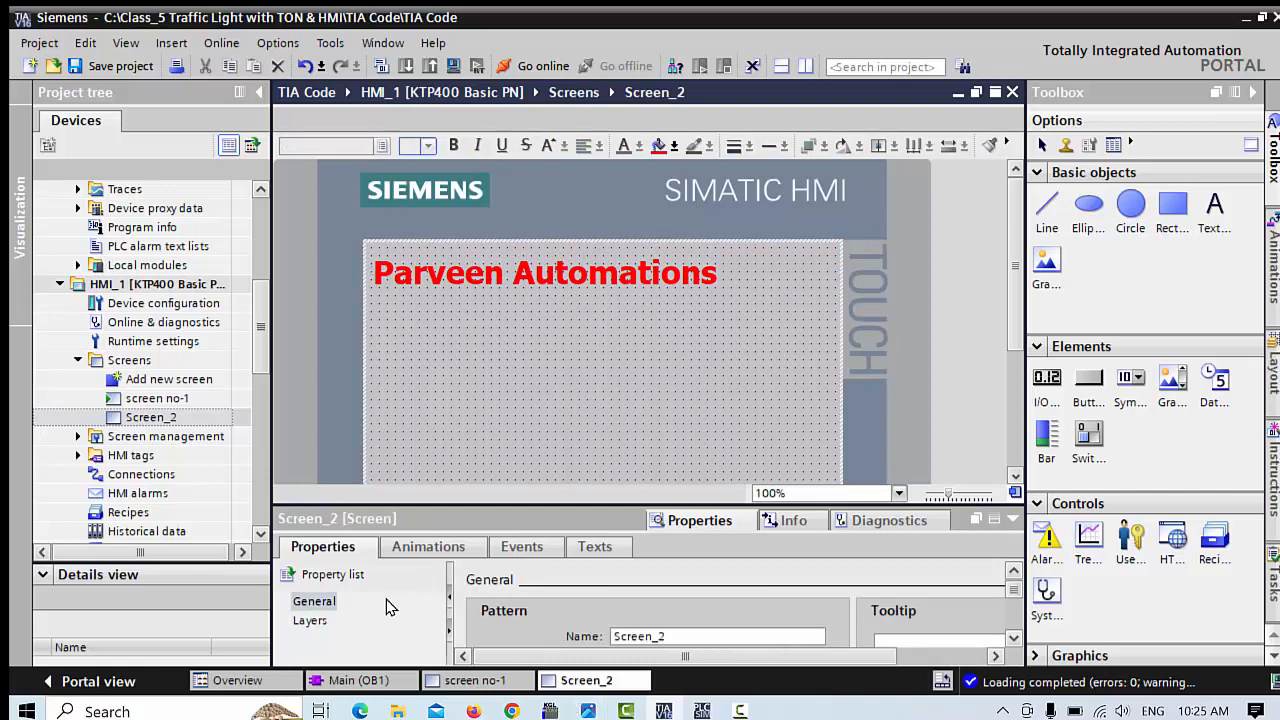
Step: Enlarge the properties area and set the title text field's background fill pattern to Solid
drag(515, 506, 520, 462)
click(606, 282)
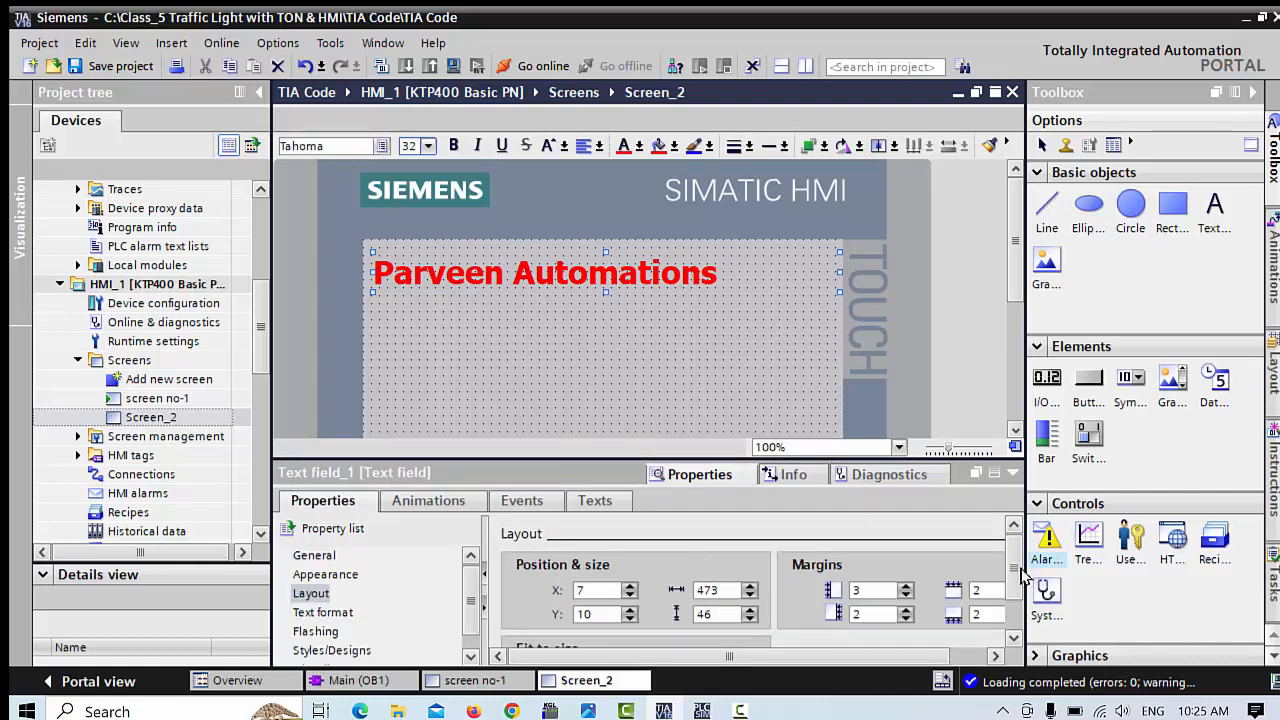
scroll(1016, 570, down, 2)
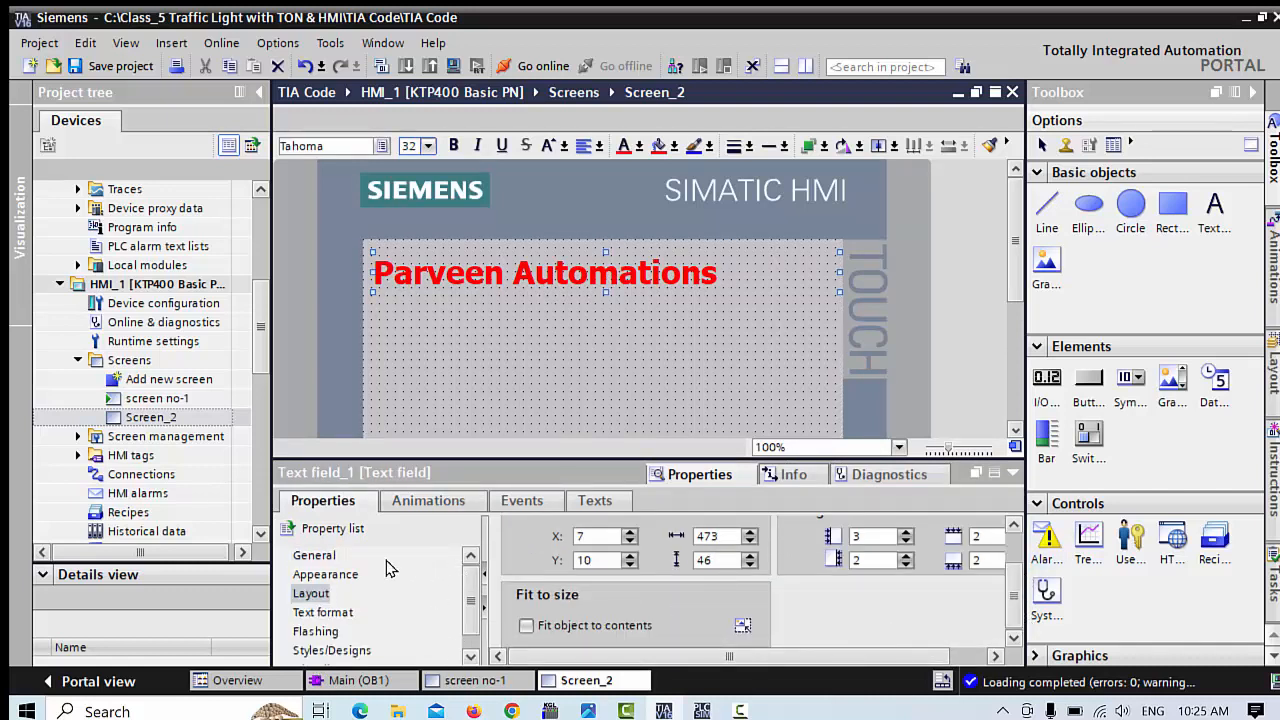
click(343, 575)
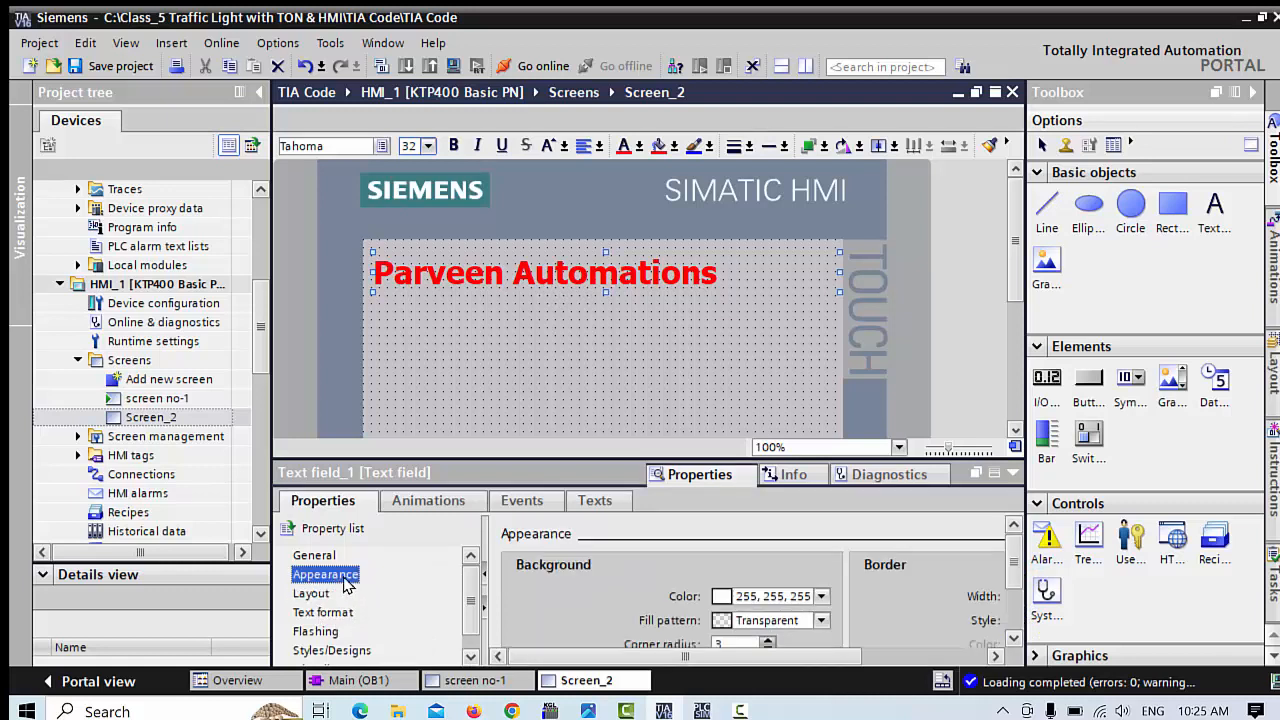
click(820, 625)
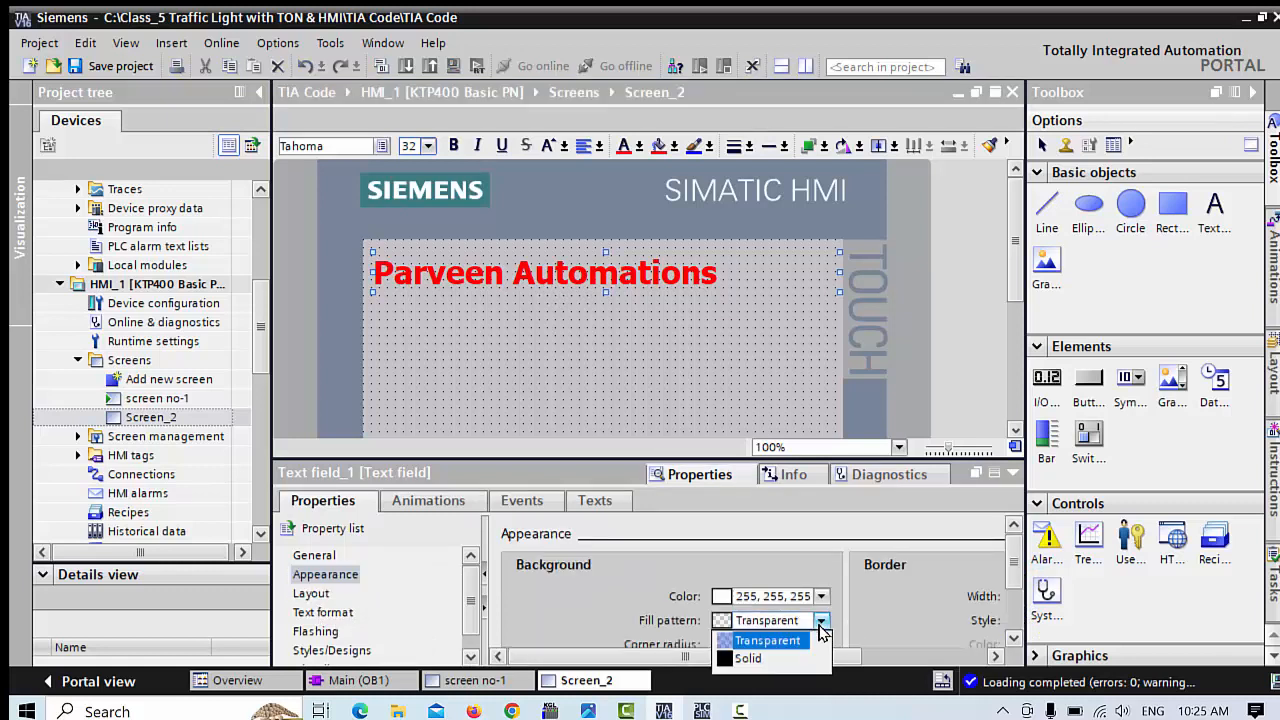
click(750, 658)
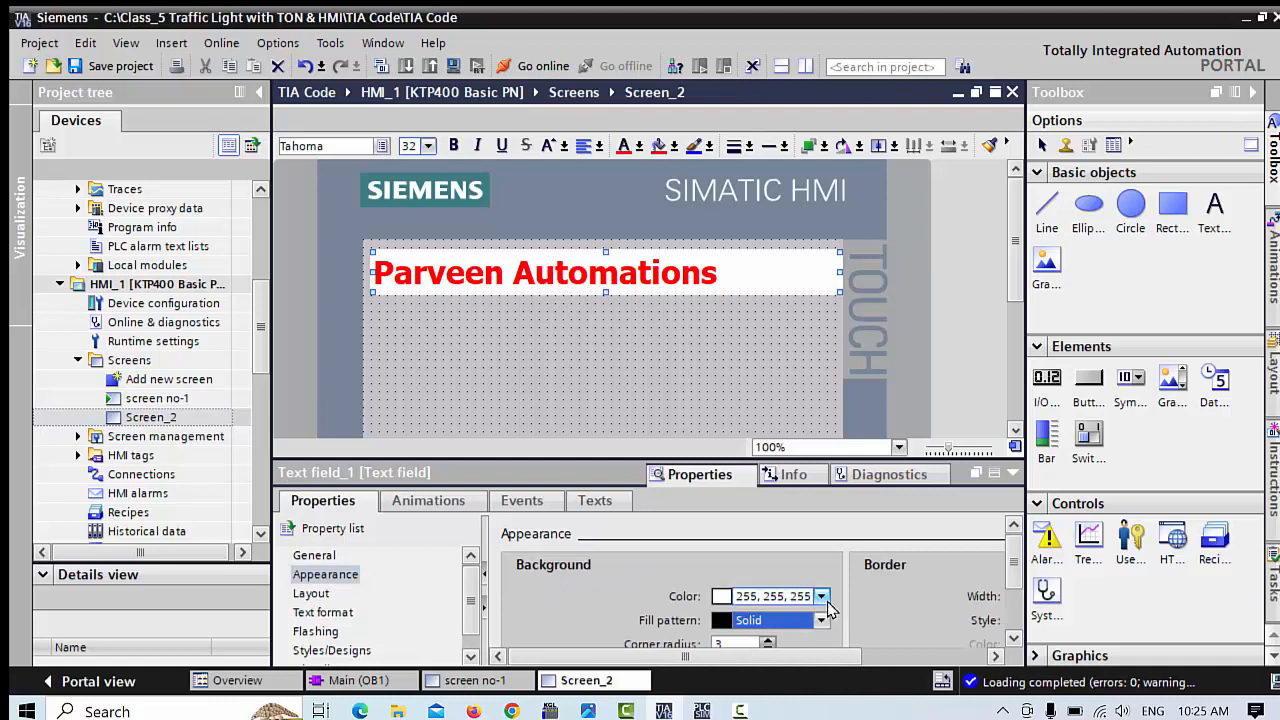
Step: Try orange (255, 101, 0) and light green (206, 255, 206) as the title text field's background color
click(821, 597)
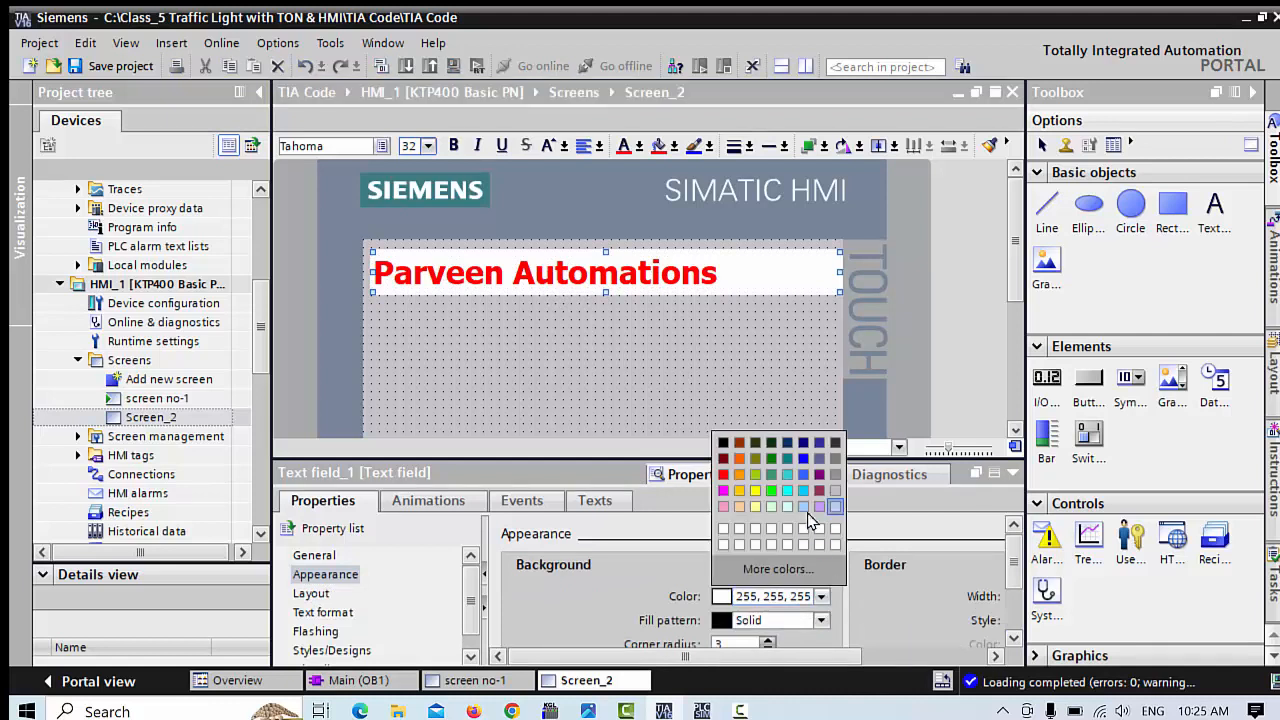
click(739, 458)
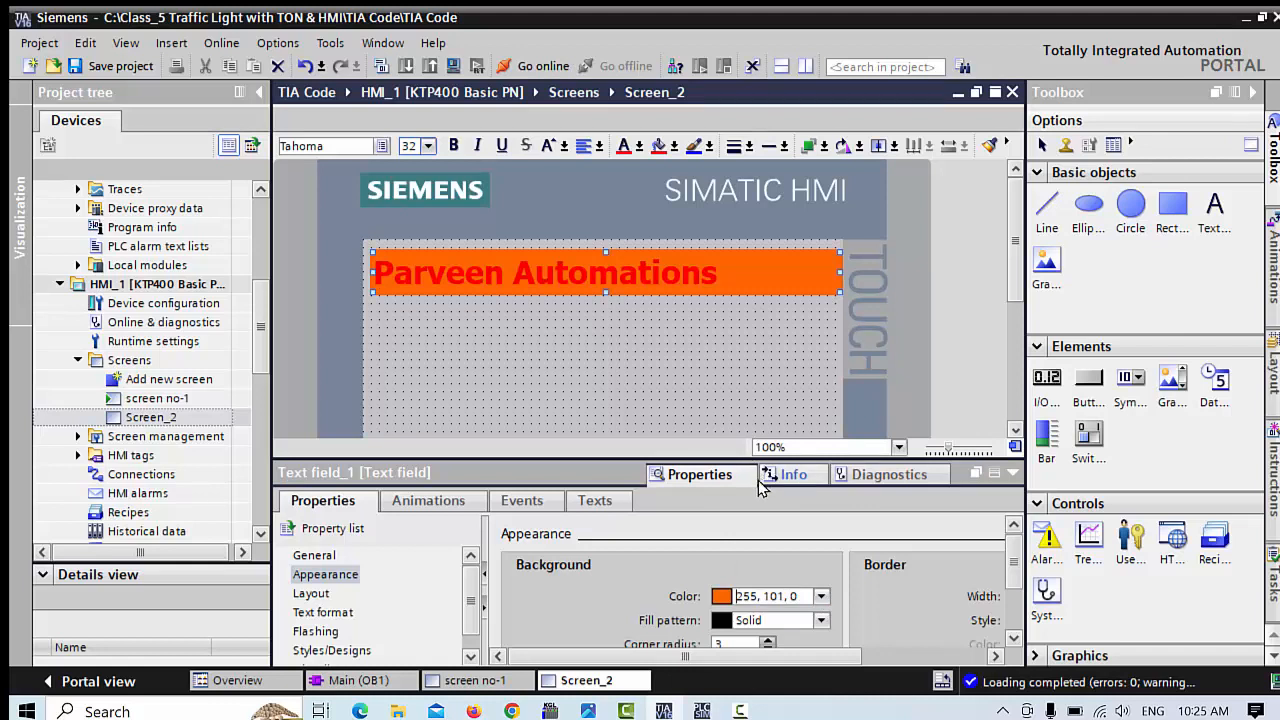
click(821, 597)
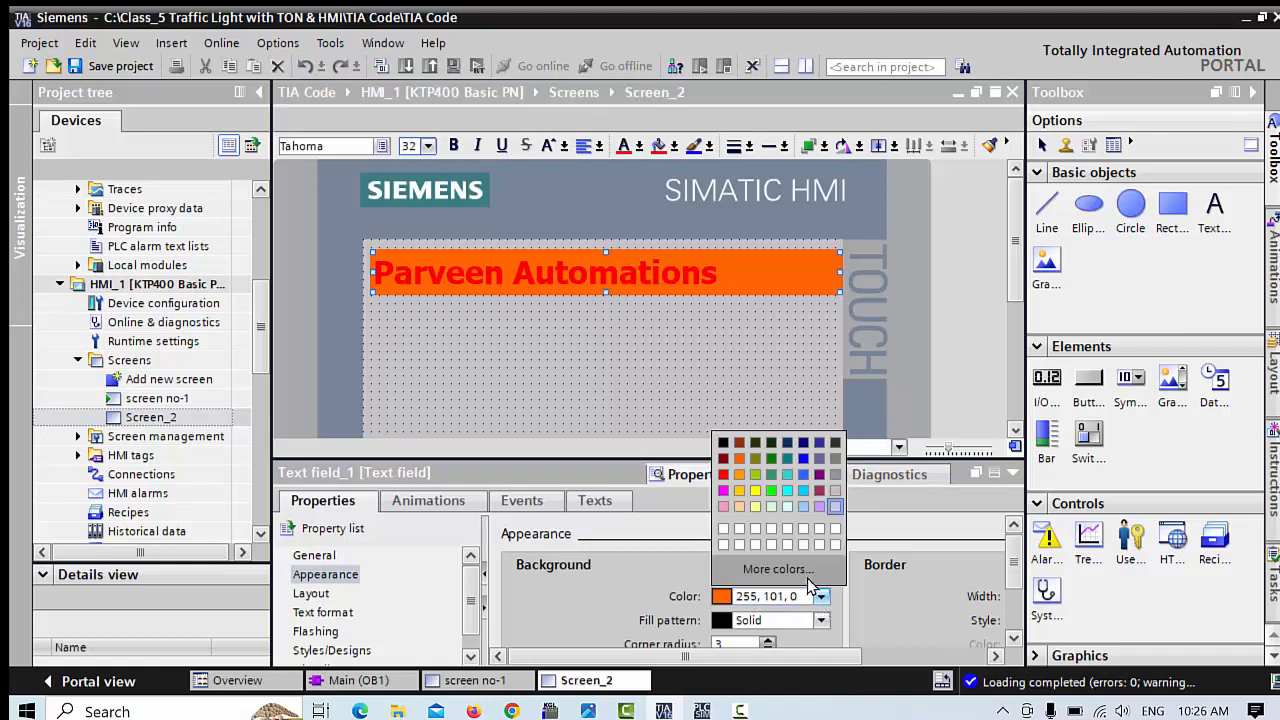
click(771, 508)
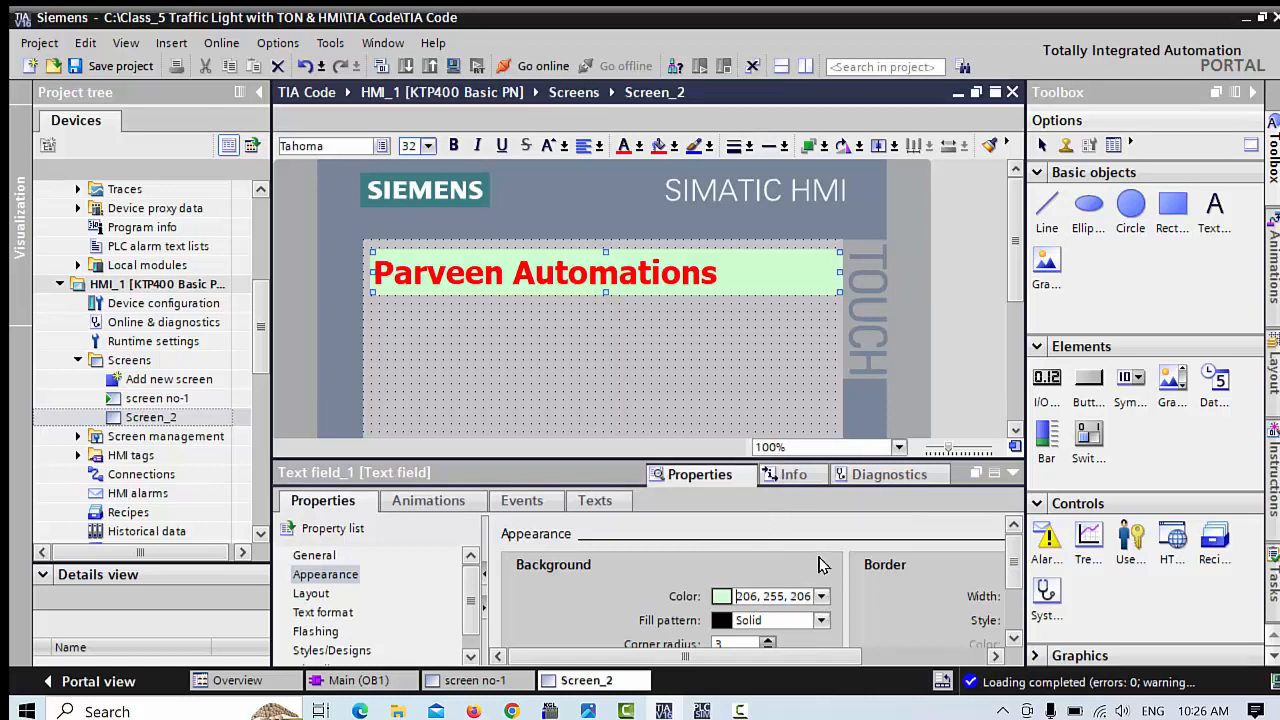
Step: Set the title text field's background color to bright green (0, 255, 0)
click(821, 596)
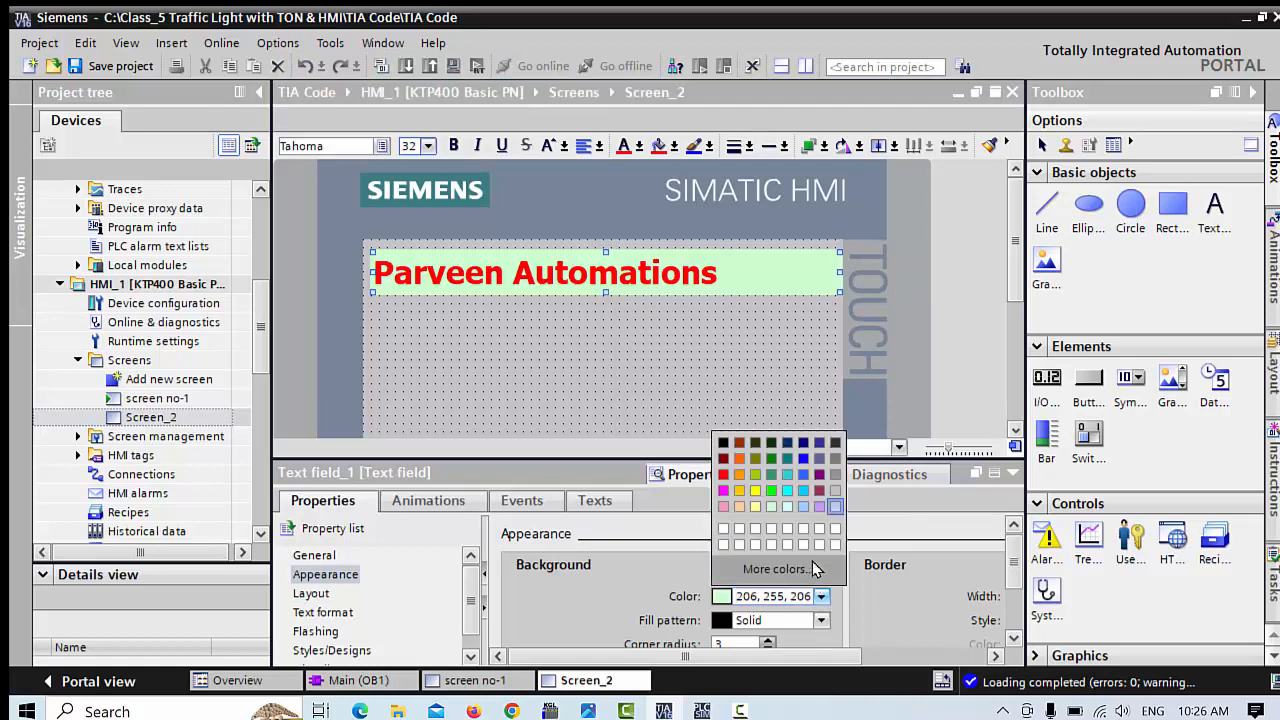
click(778, 490)
click(643, 345)
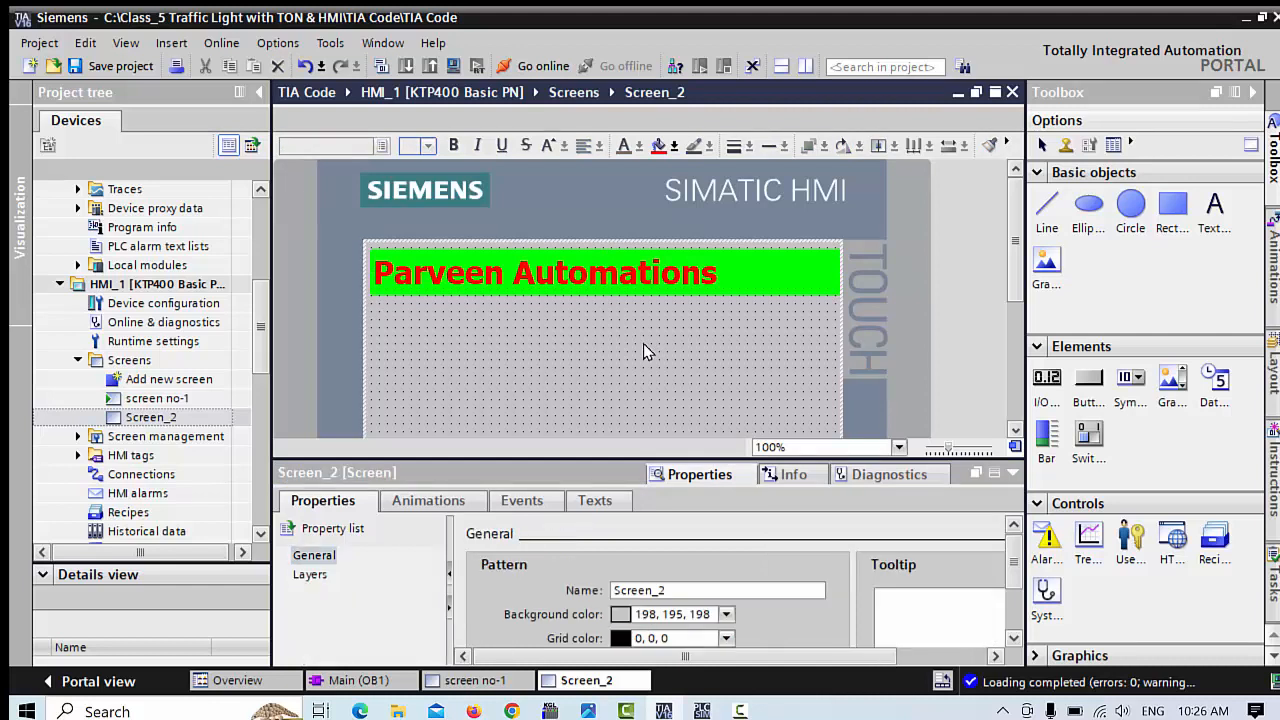
Step: Move the title text field flush with the screen's upper edge and stretch its left side to the screen's left edge
click(643, 277)
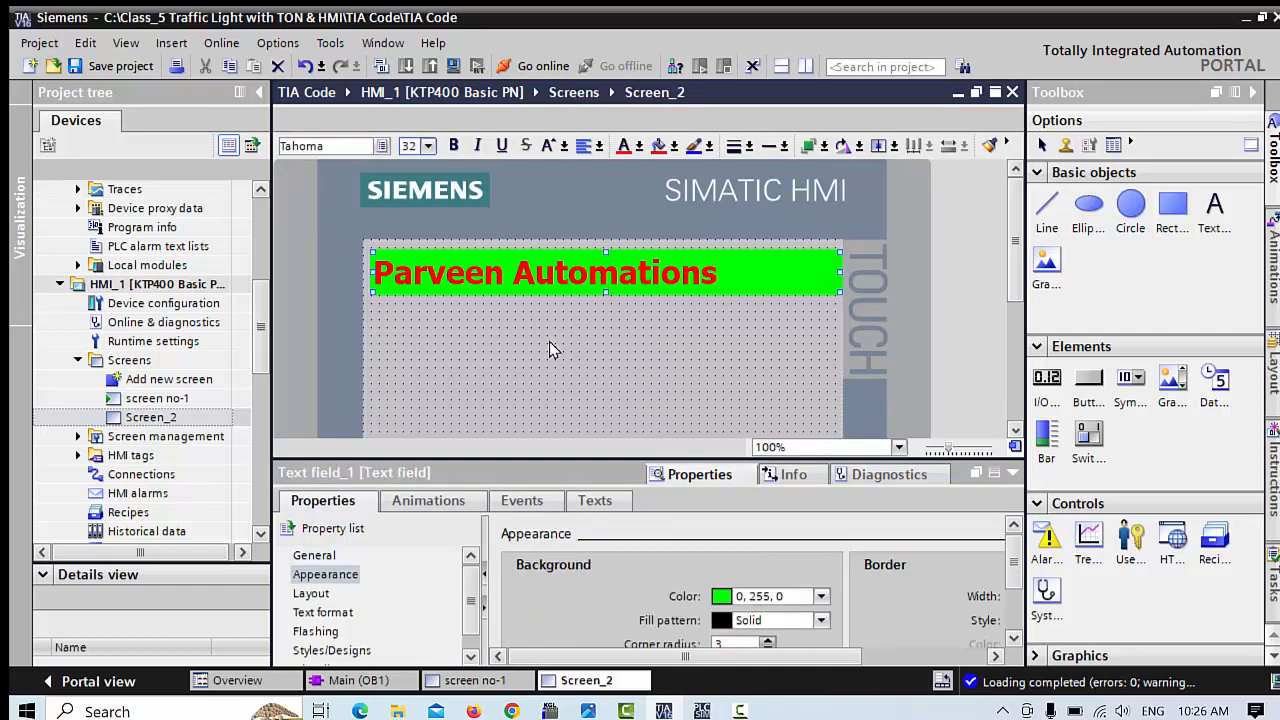
key(Up)
key(Up)
key(Up)
key(Up)
key(Up)
key(Up)
key(Up)
key(Up)
key(Up)
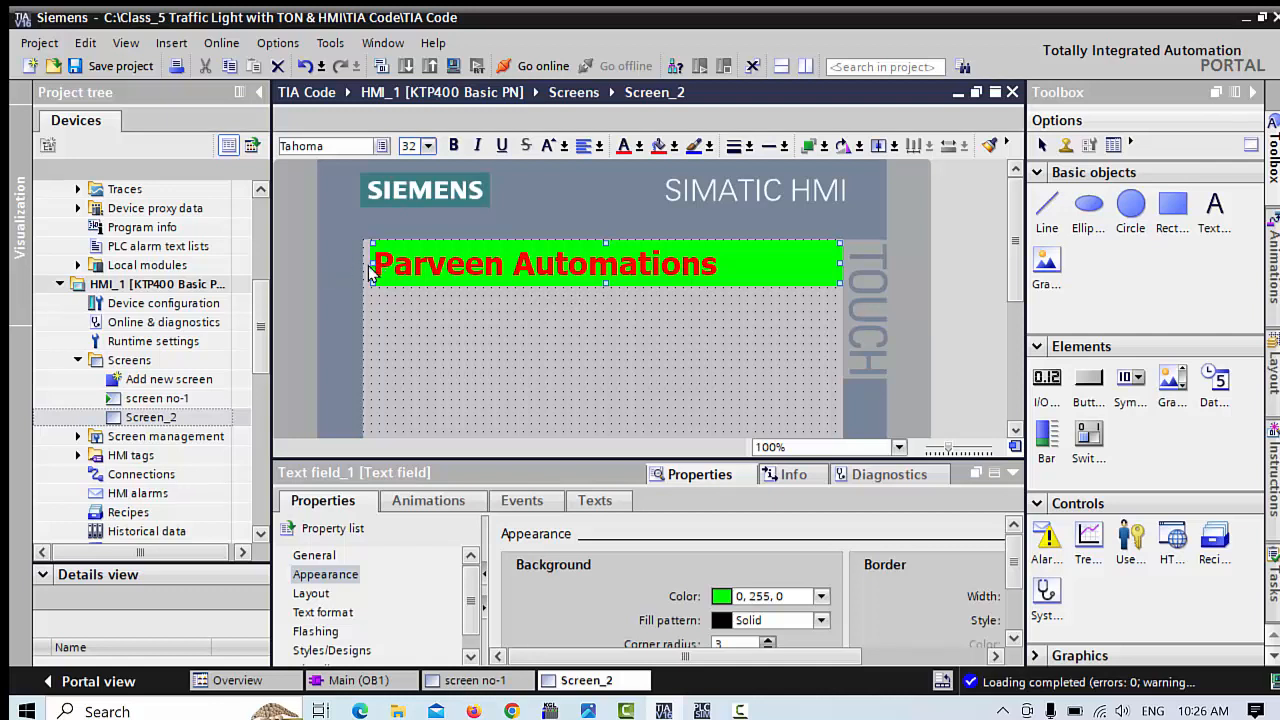
drag(373, 264, 366, 265)
click(405, 322)
Step: Insert leading spaces before "Parveen Automations" in the title field to shift the wording toward the center
click(500, 263)
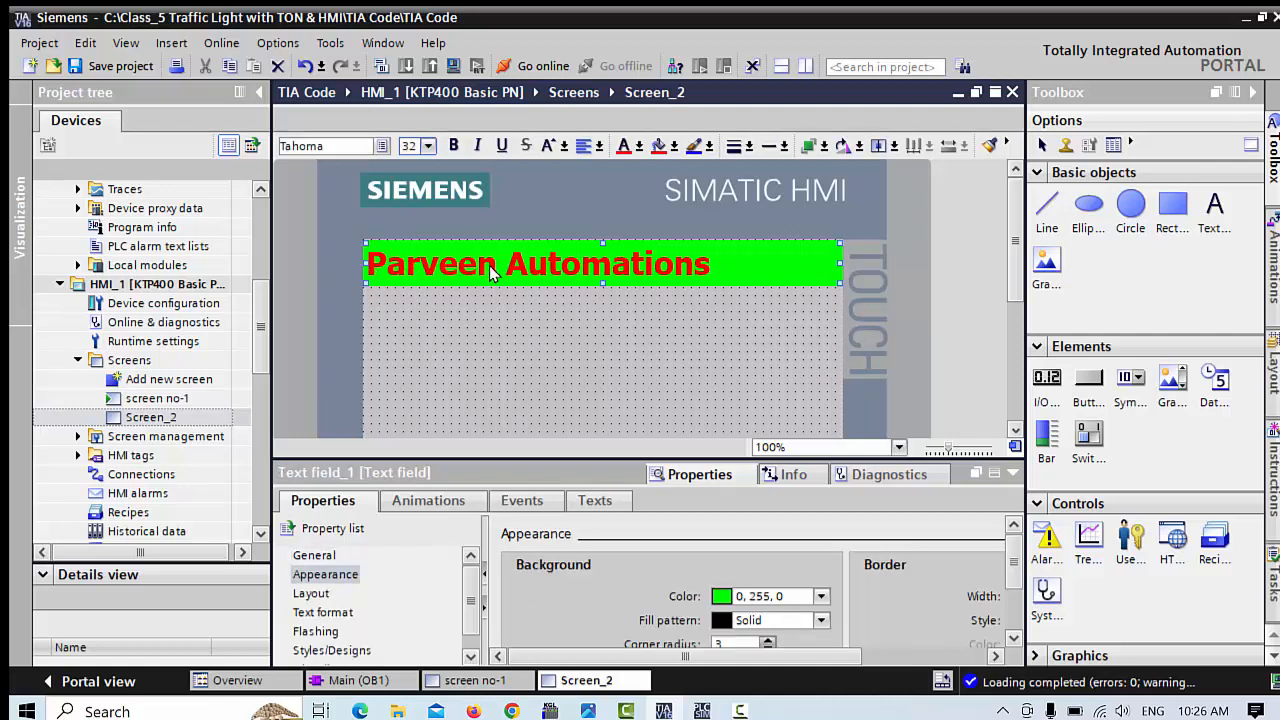
double_click(373, 275)
click(375, 268)
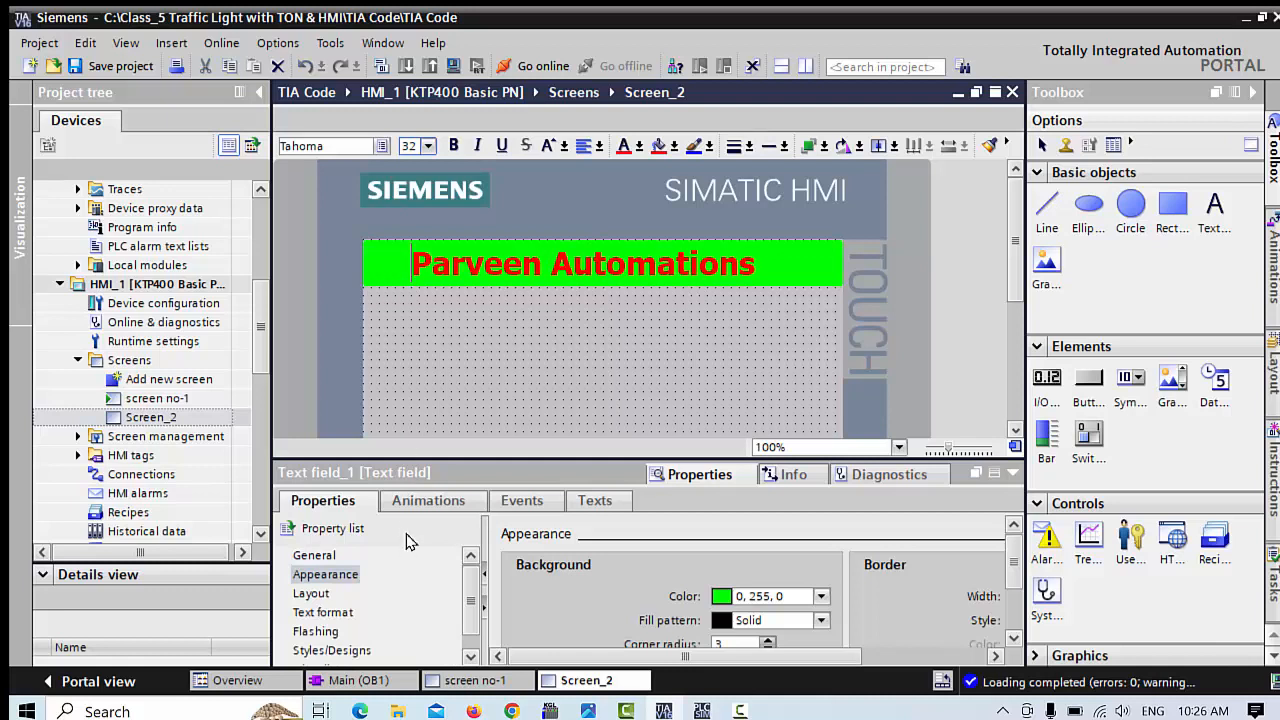
click(671, 387)
Step: Place a button below the left part of the title and label it "ON/OFF"
scroll(656, 350, down, 5)
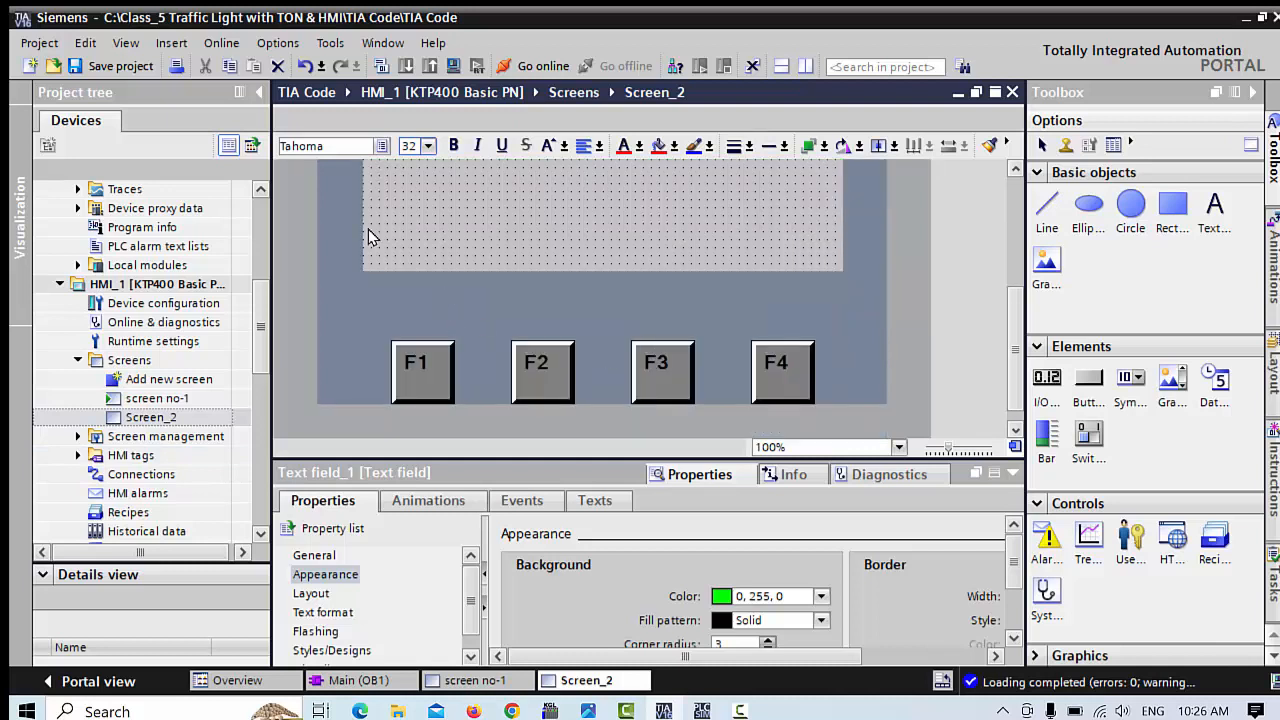
click(398, 242)
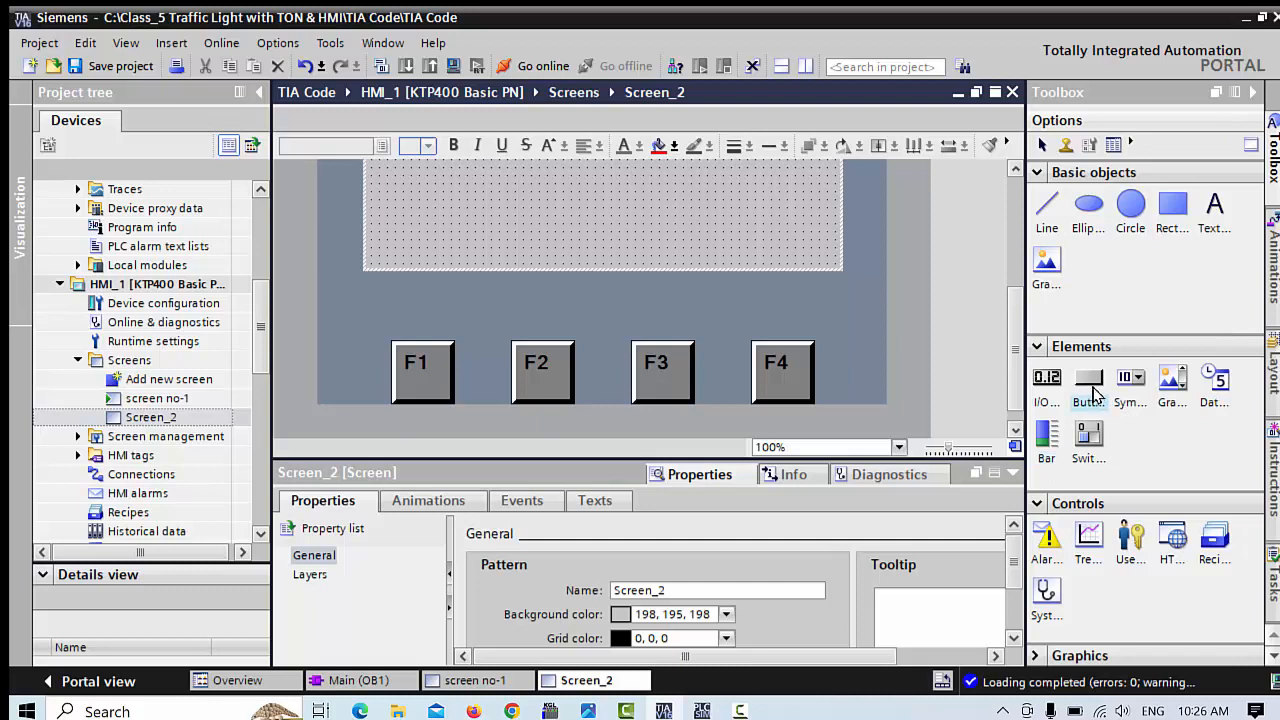
drag(1088, 380, 391, 352)
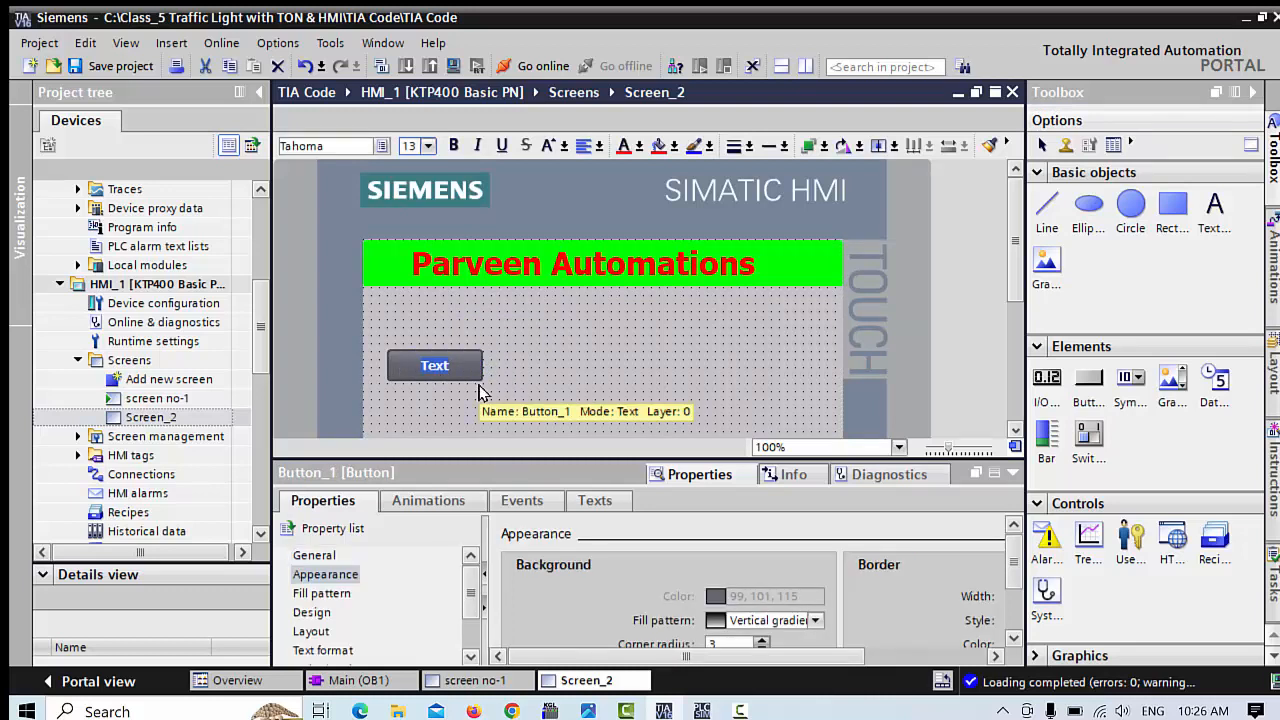
text(o)
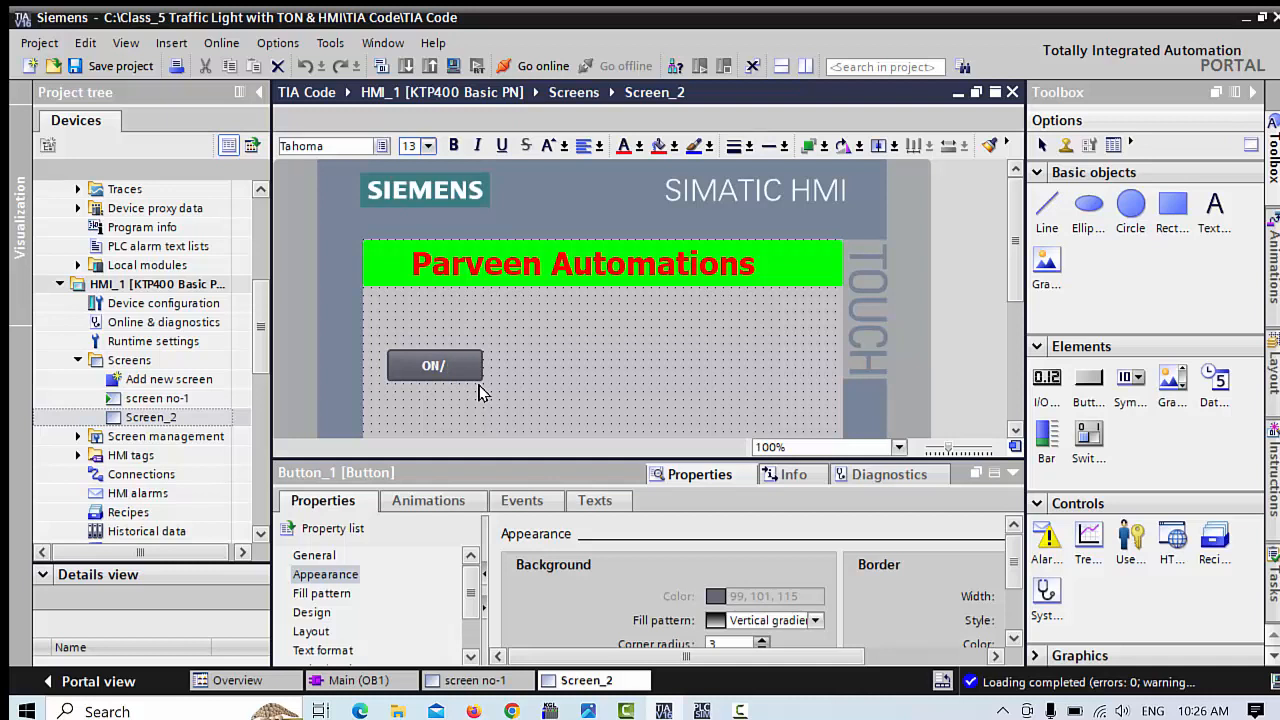
text(OFF)
click(530, 372)
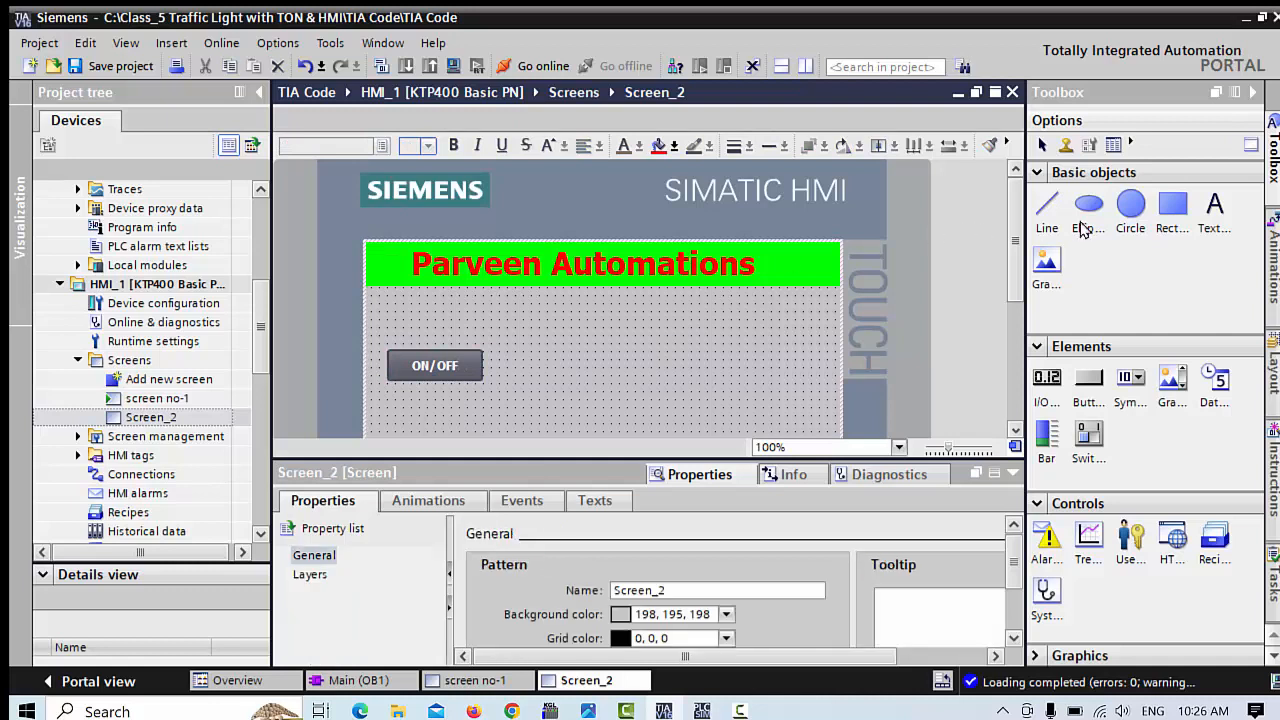
Step: Draw a small circle to the right of the ON/OFF button as an indicator lamp
click(1134, 215)
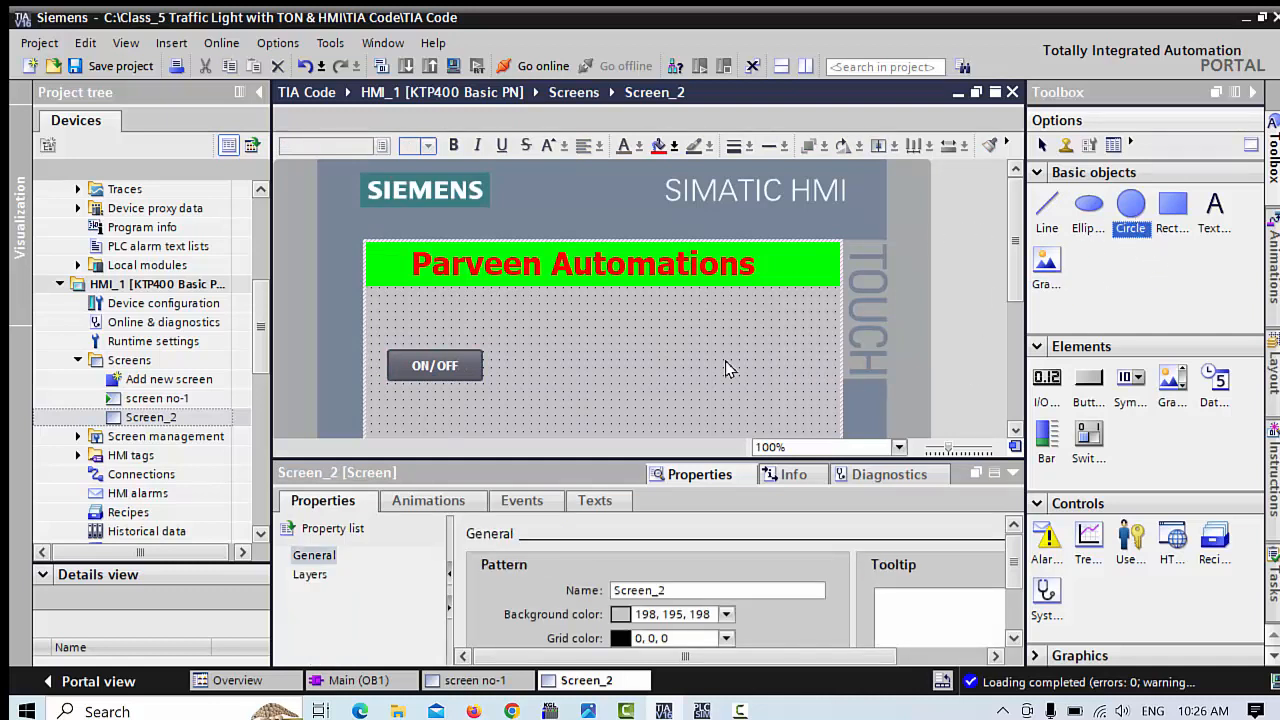
mouse_move(529, 351)
mouse_down()
mouse_move(576, 396)
mouse_move(563, 366)
mouse_move(575, 364)
mouse_up()
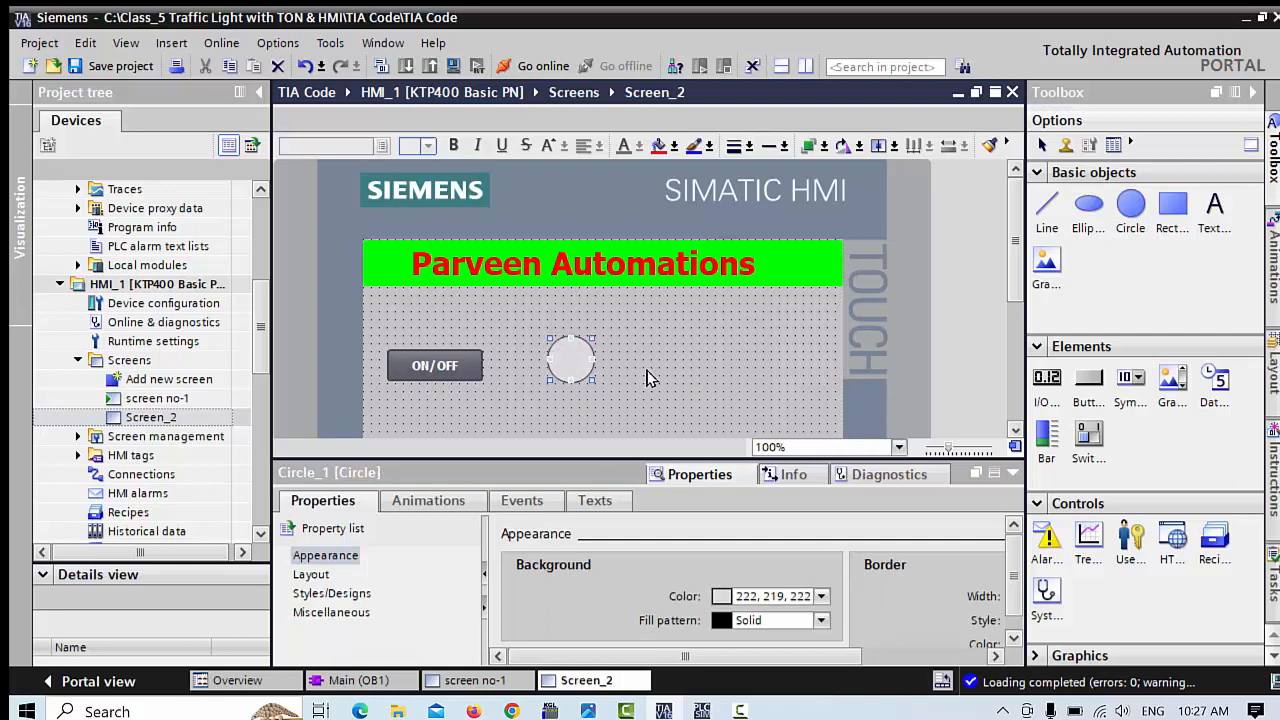
click(646, 378)
Step: Move the ON/OFF button up toward the title and shift the circle up beside it
drag(462, 365, 462, 338)
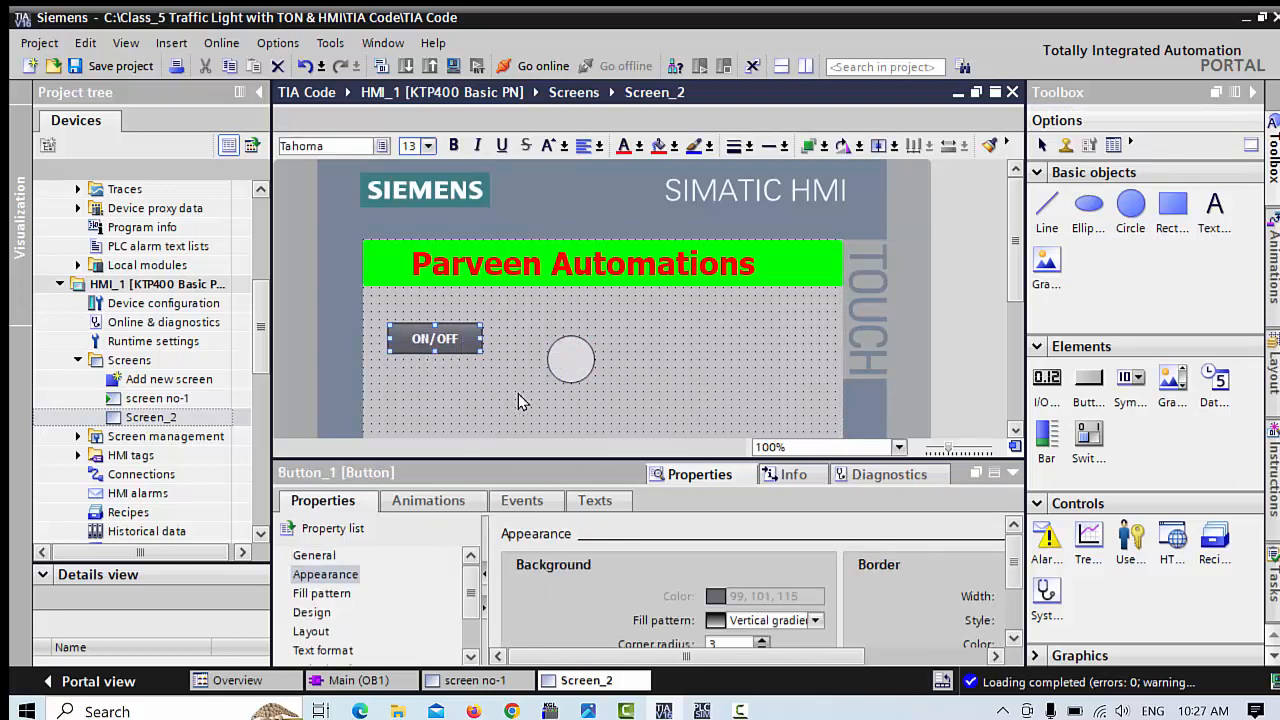
click(518, 394)
drag(569, 373, 556, 355)
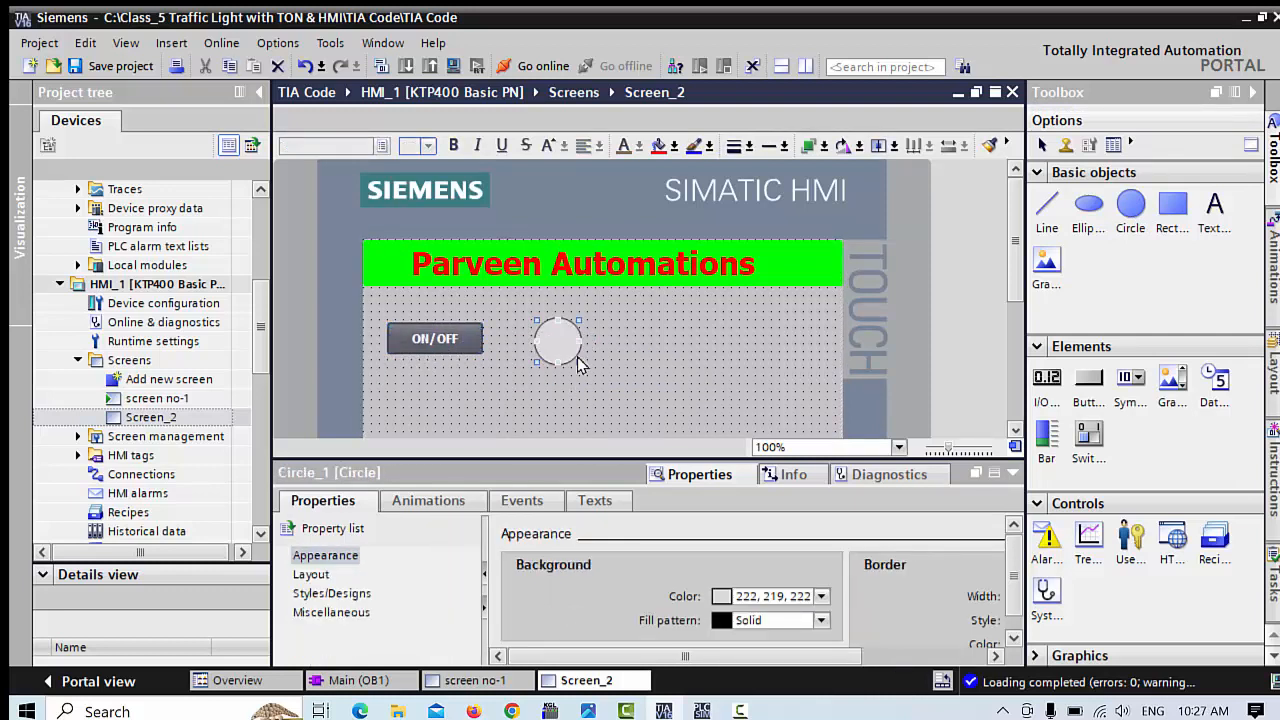
click(645, 352)
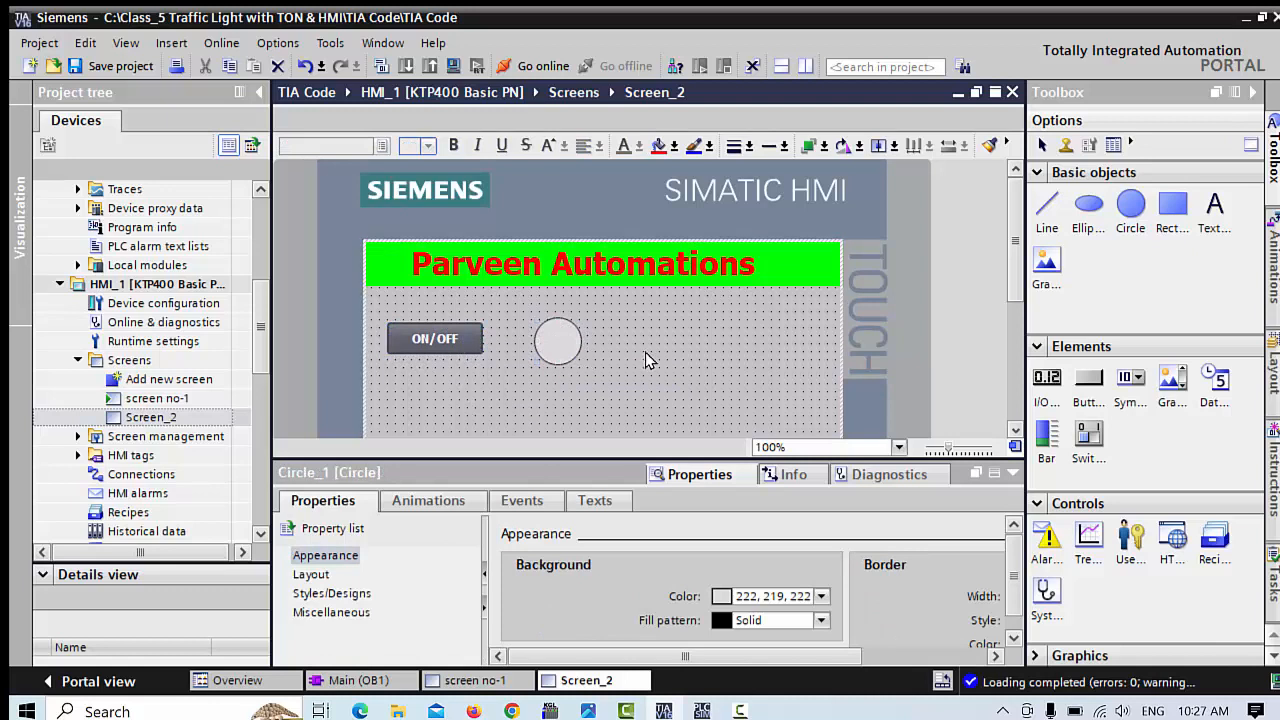
Step: Set the ON/OFF button's background fill pattern to Horizontal gradient
click(470, 345)
right_click(468, 346)
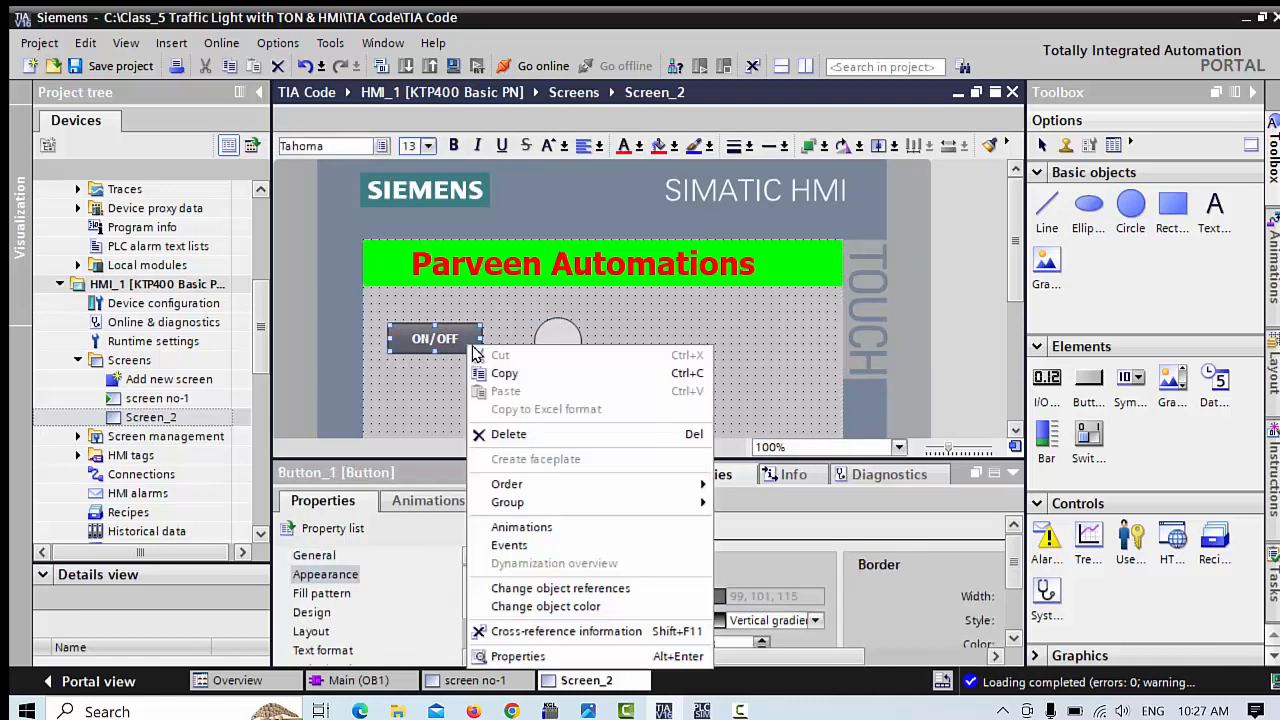
click(504, 658)
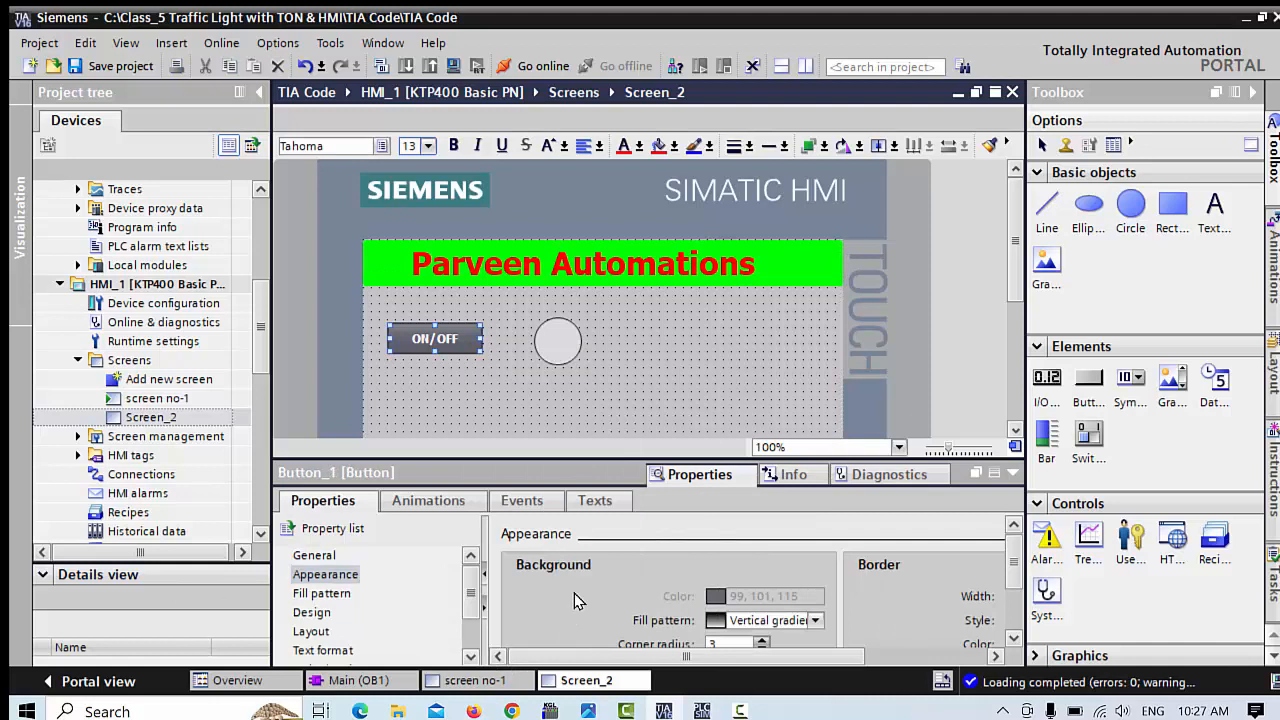
click(815, 620)
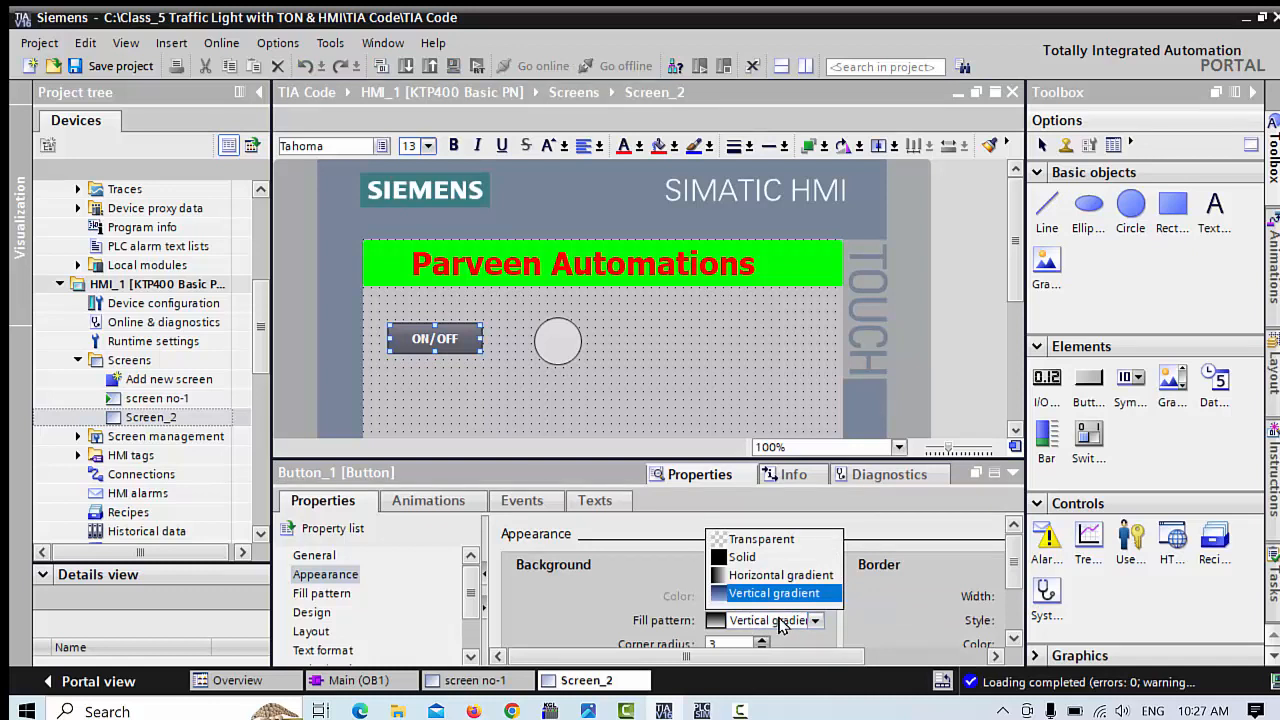
click(763, 577)
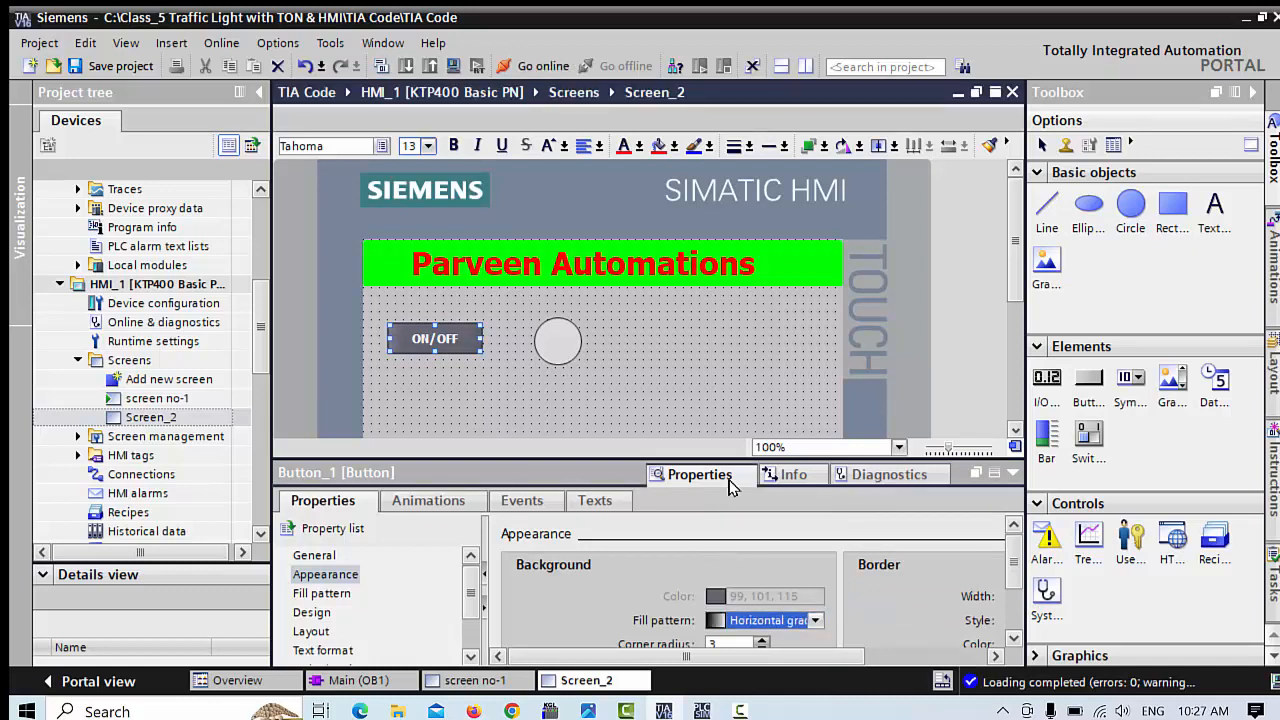
Step: Set the ON/OFF button's text color to green (0, 255, 0)
drag(640, 461, 643, 436)
scroll(806, 574, down, 2)
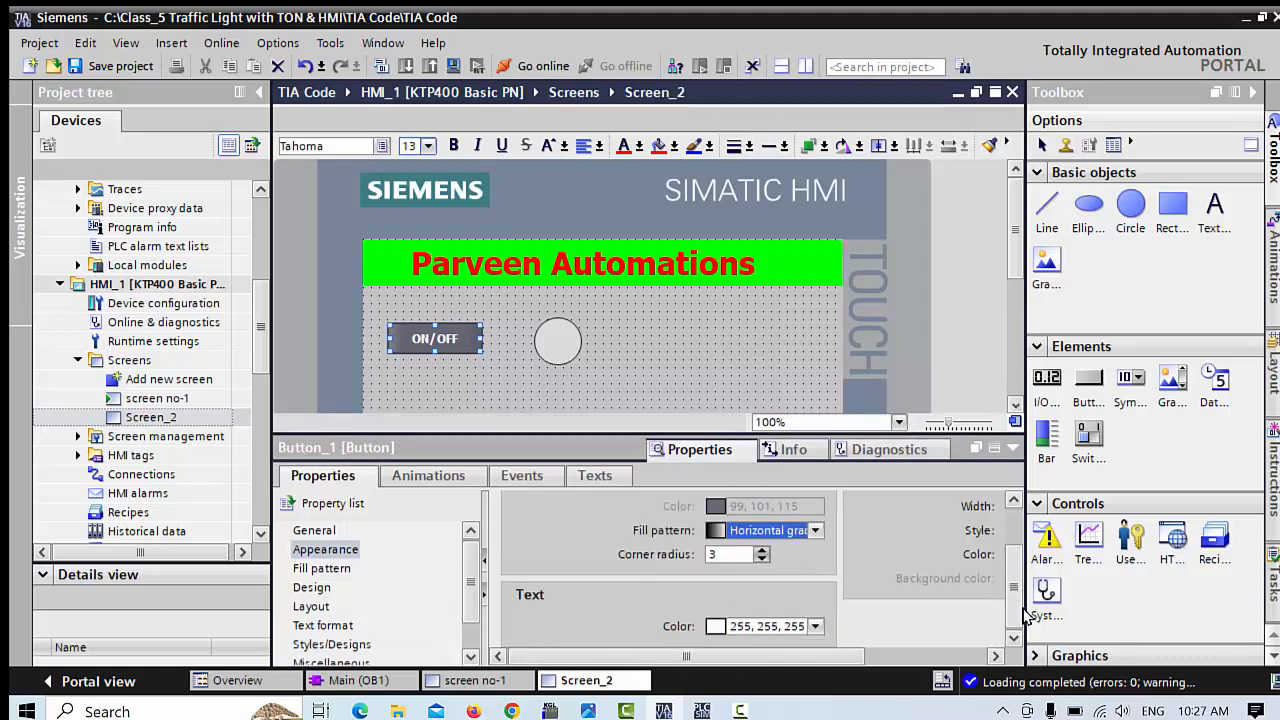
click(815, 626)
click(765, 520)
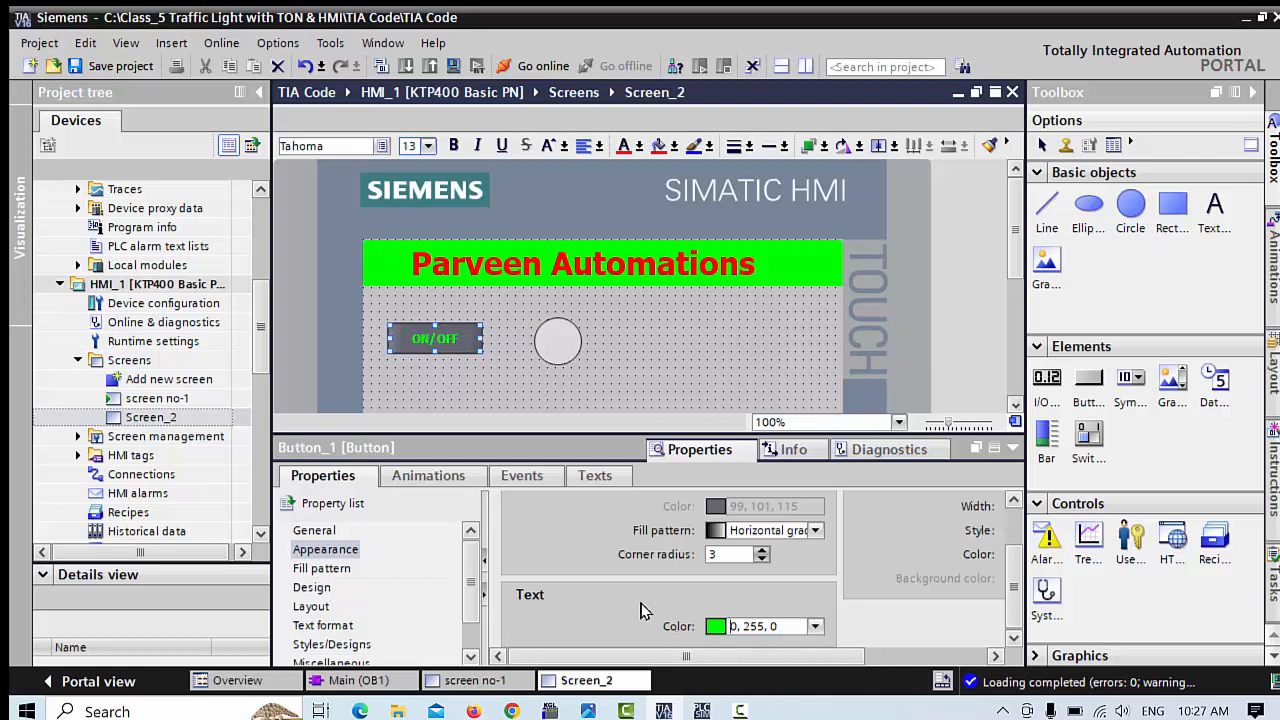
Step: Try Graphic mode for the ON/OFF button and return it to Text mode
click(334, 535)
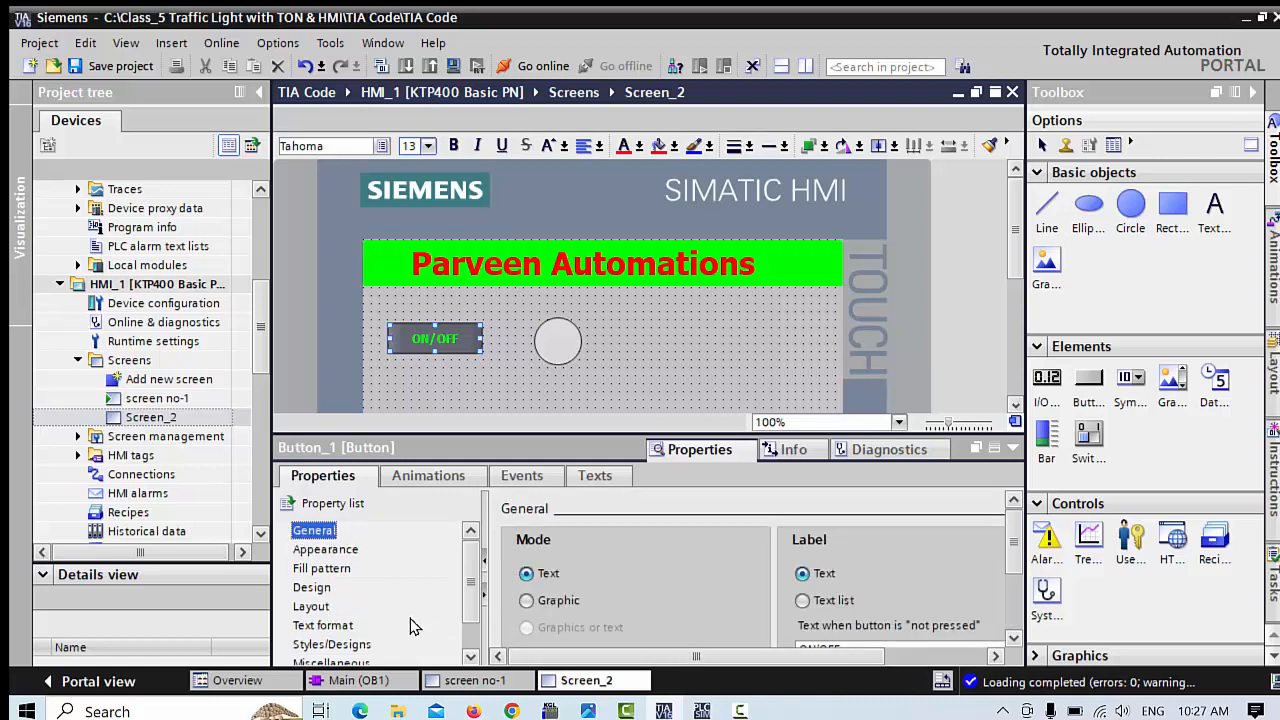
click(527, 601)
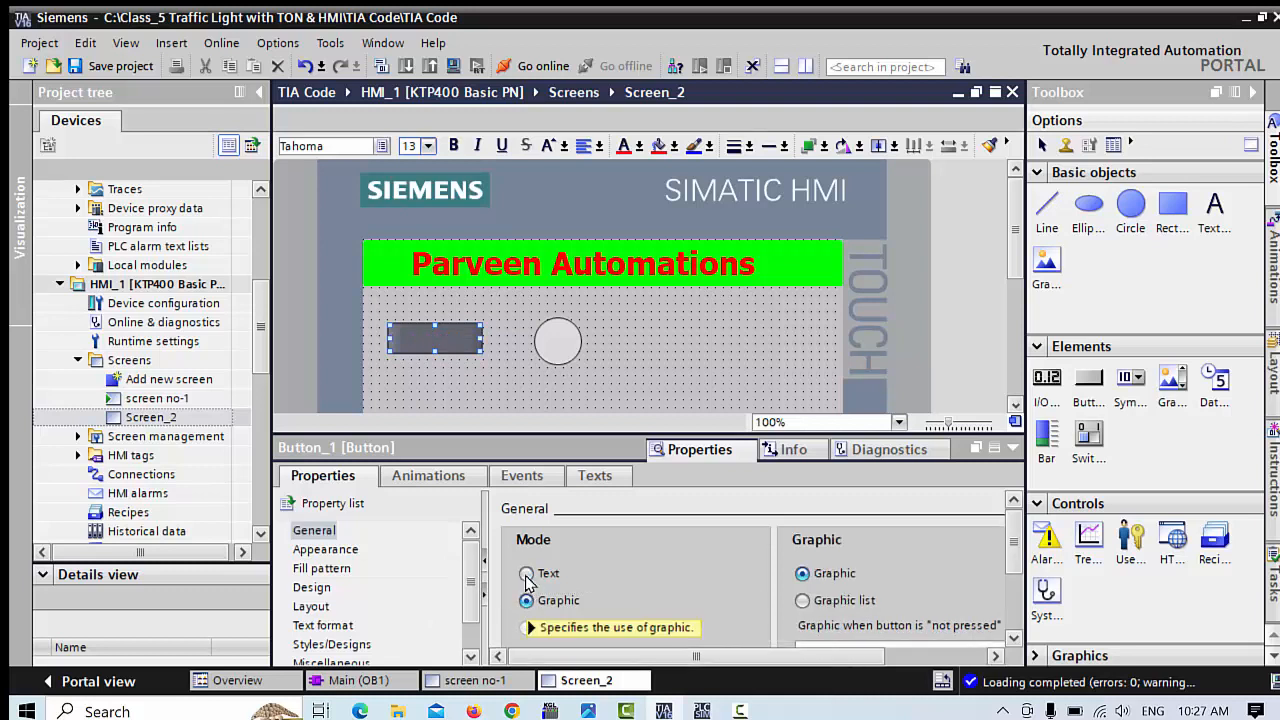
click(527, 574)
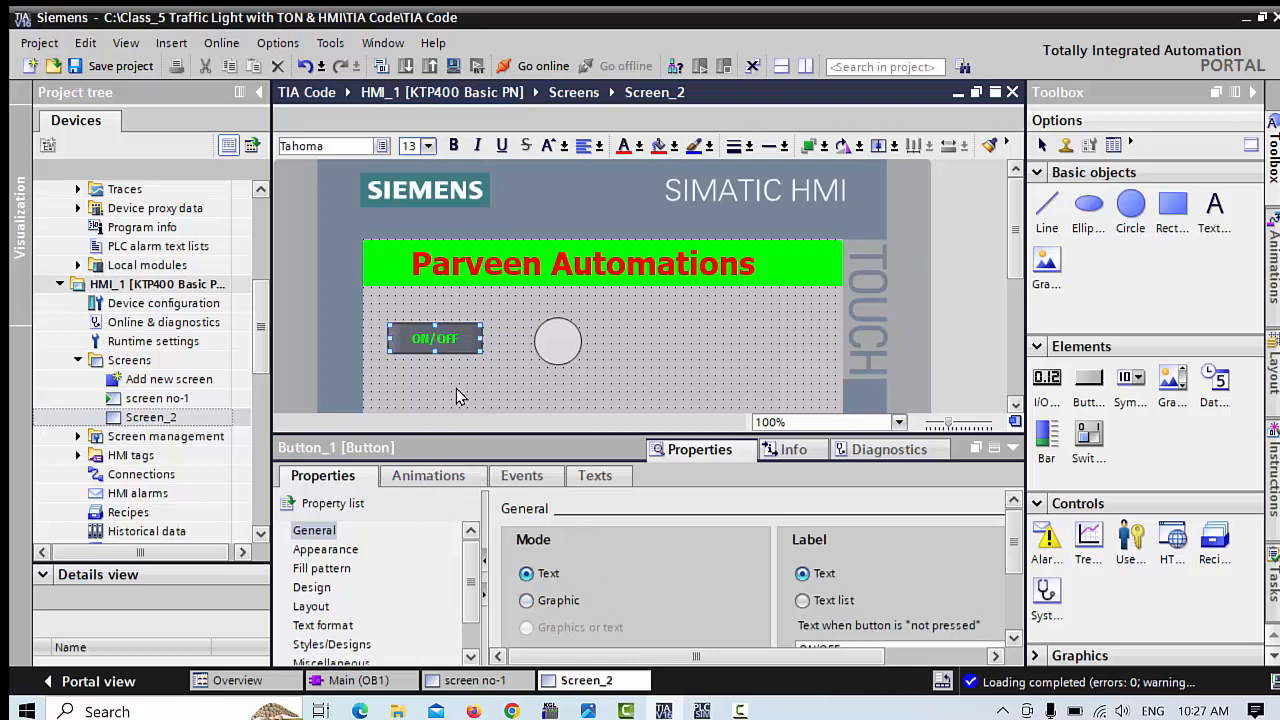
Step: Set the ON/OFF button's focus color to light blue (0, 207, 255)
click(312, 588)
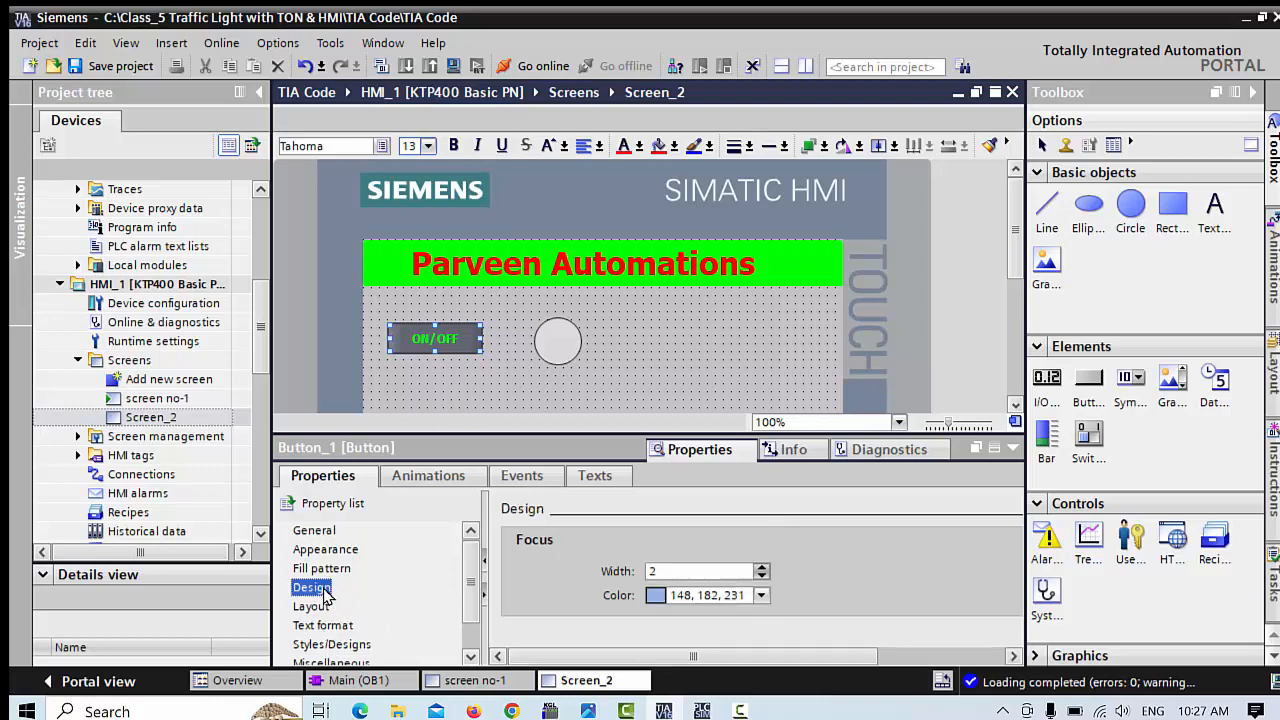
click(761, 595)
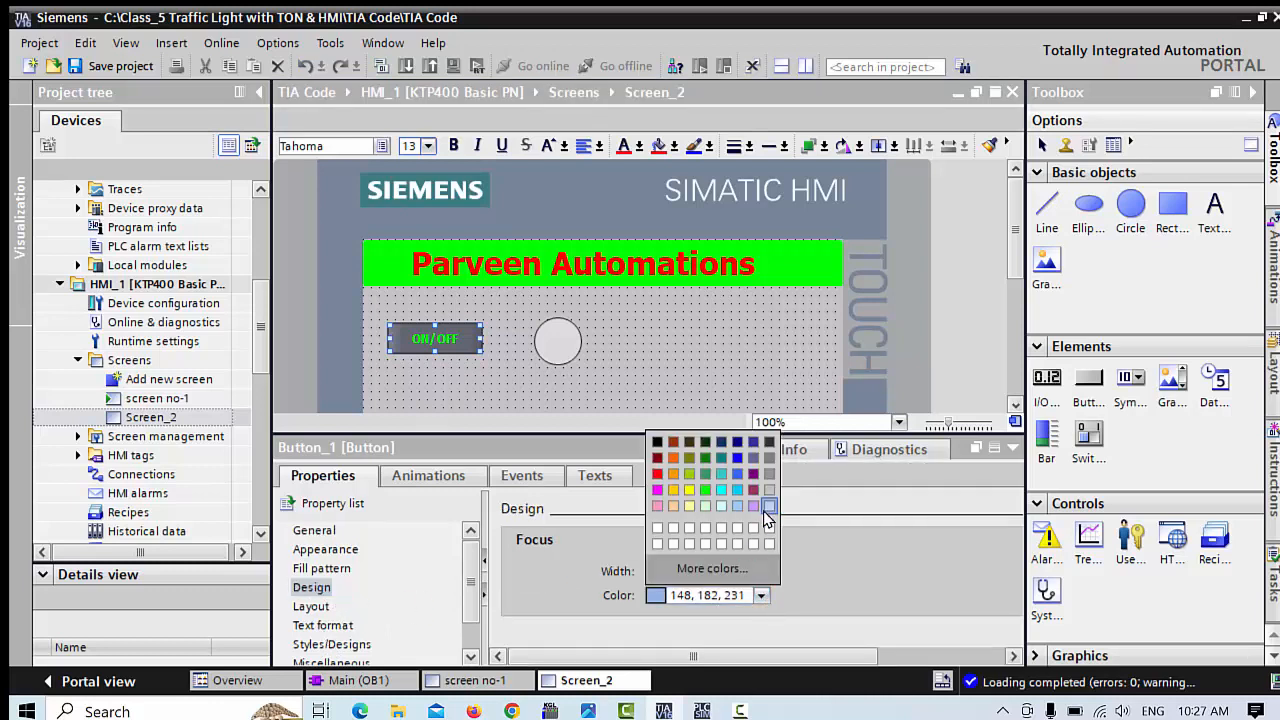
click(737, 489)
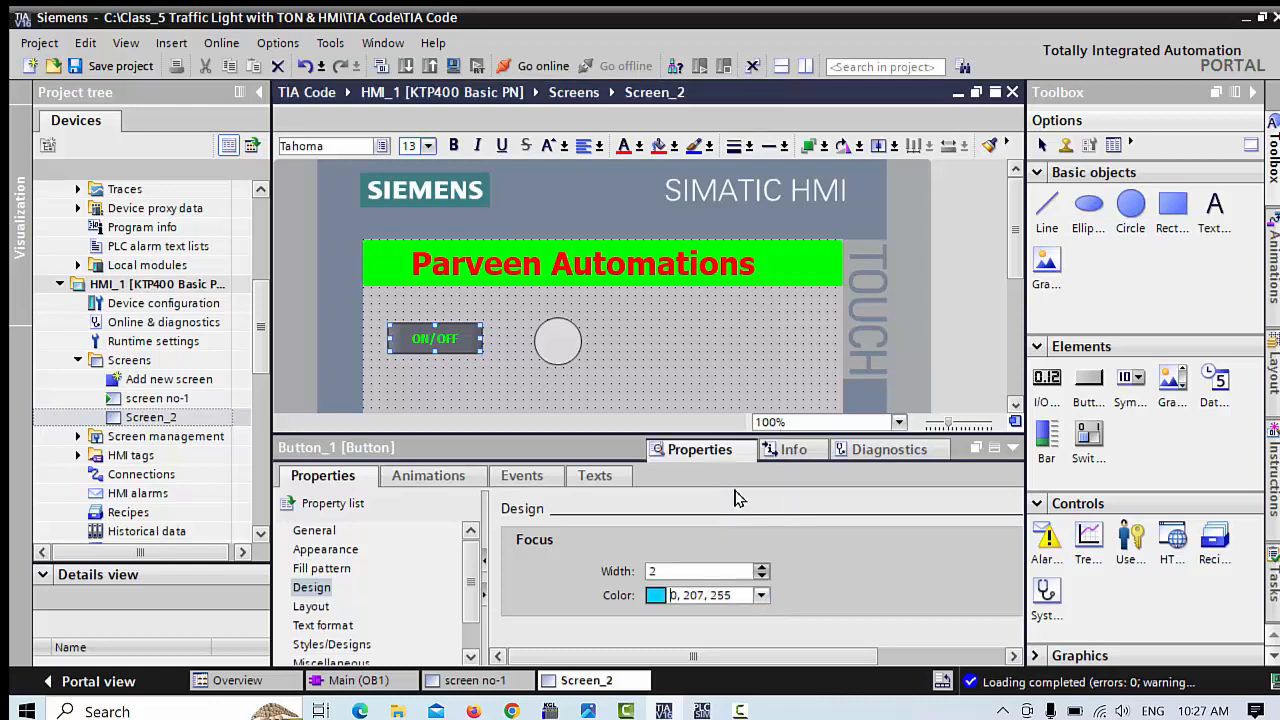
Step: Review the ON/OFF button's layout, text format and general properties
click(326, 607)
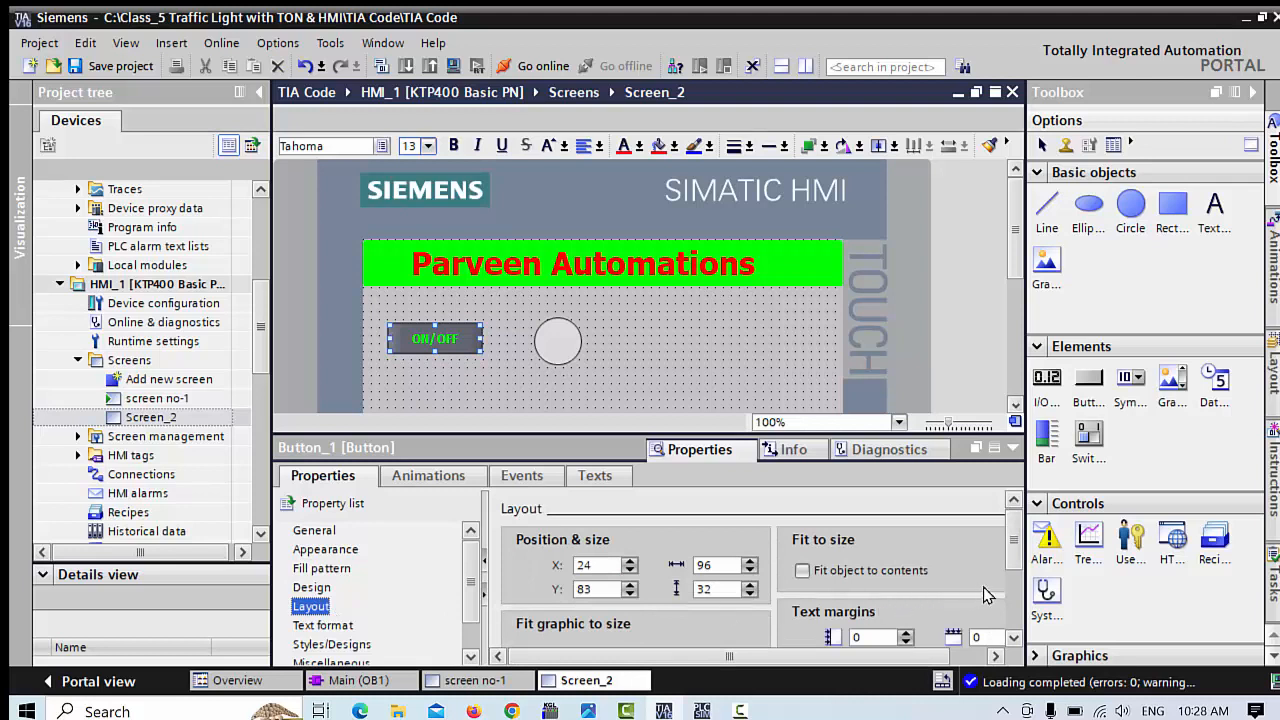
drag(1015, 562, 1020, 640)
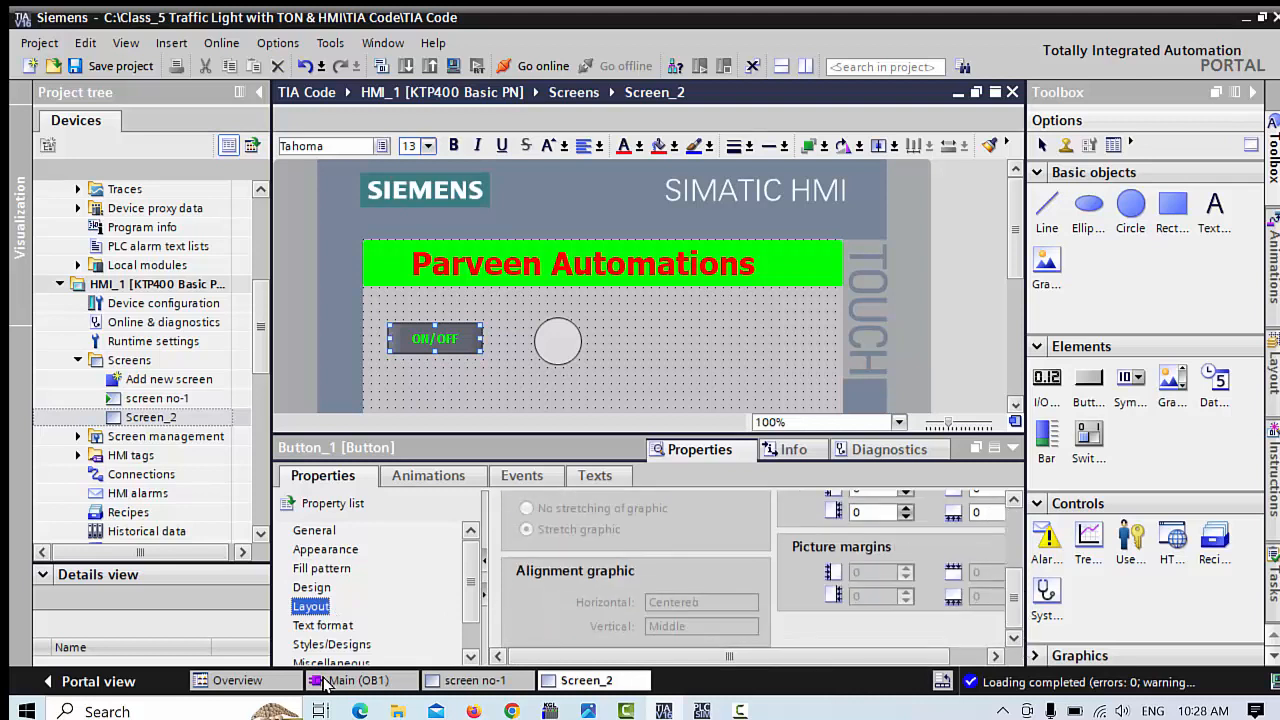
click(325, 627)
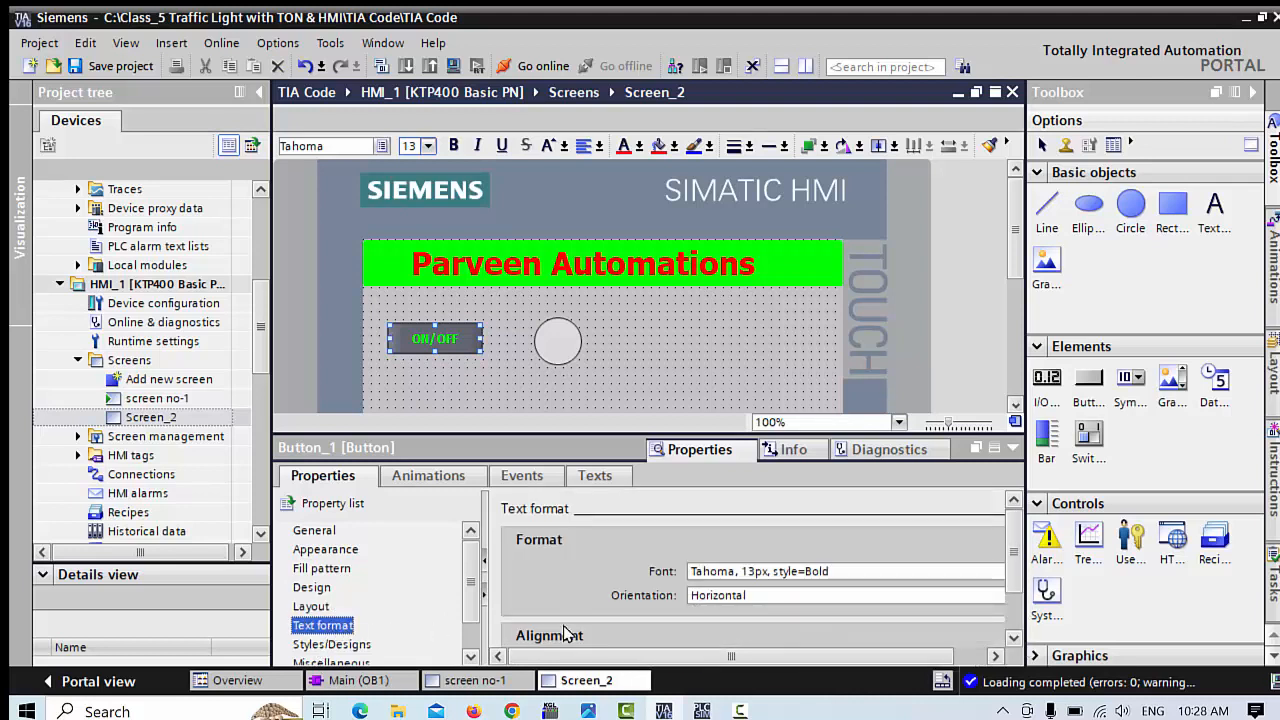
mouse_move(475, 570)
mouse_down()
mouse_move(478, 607)
mouse_move(479, 568)
mouse_up()
click(316, 532)
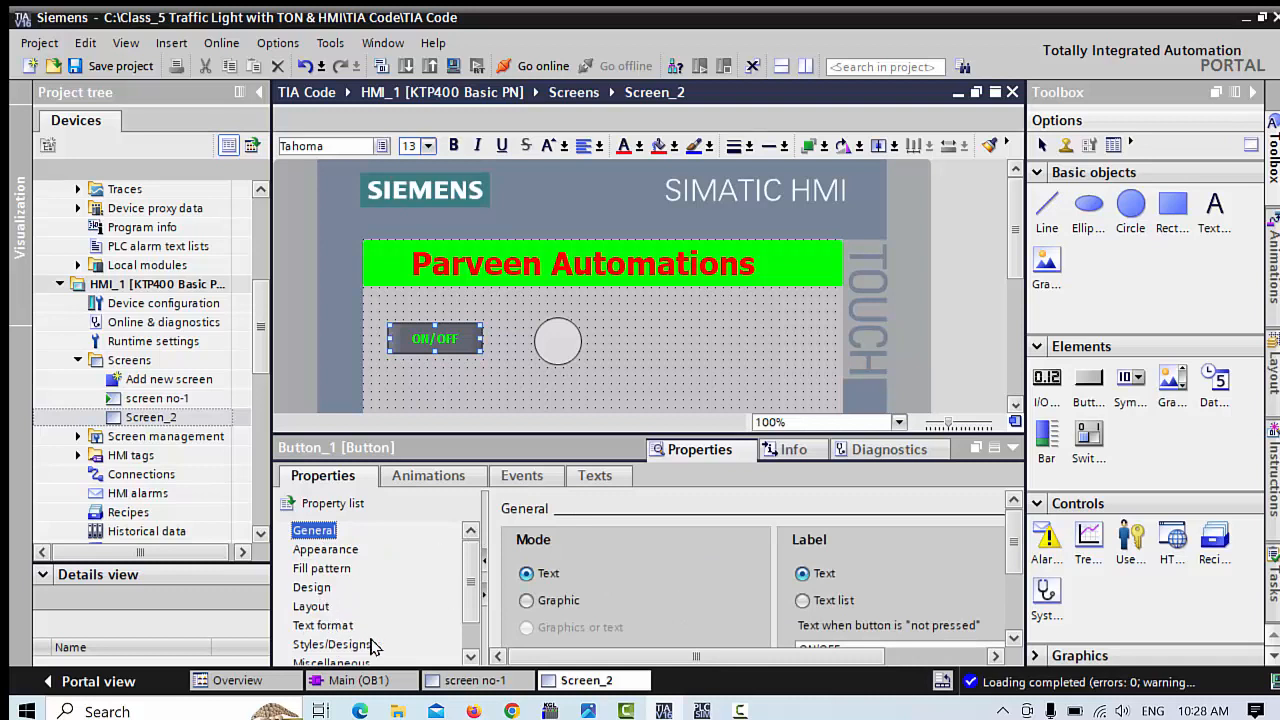
click(525, 373)
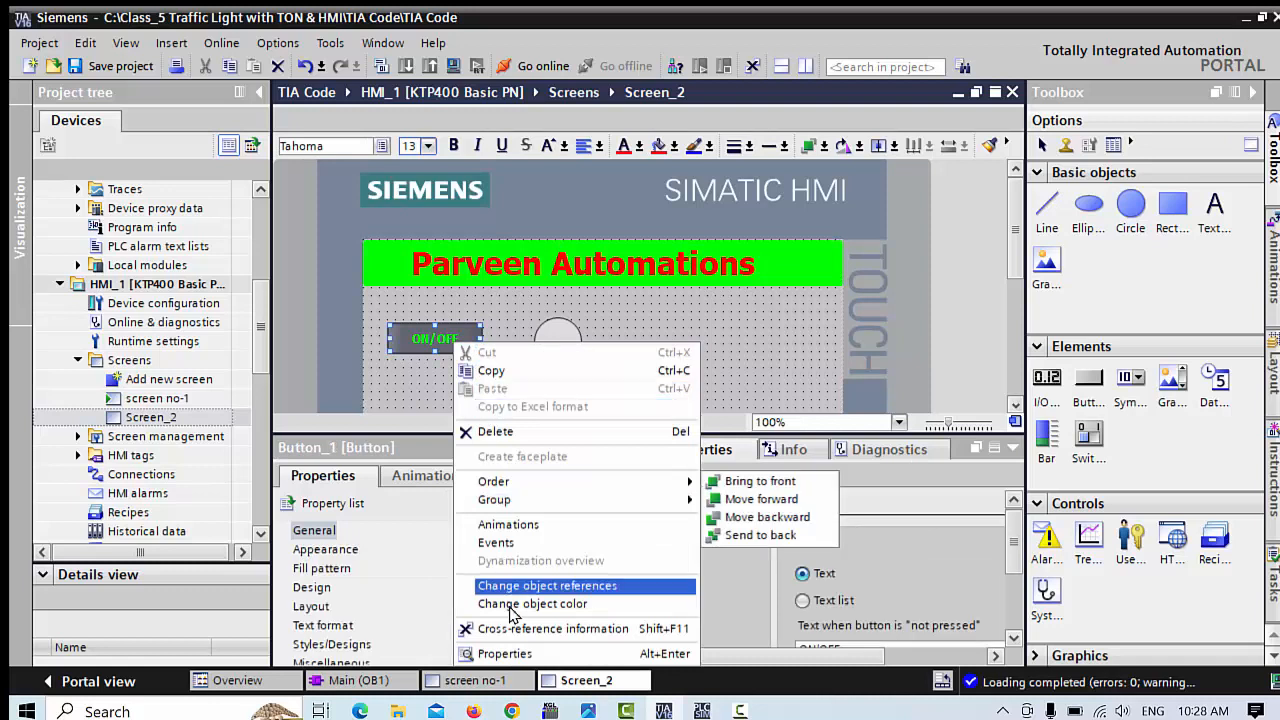
click(495, 653)
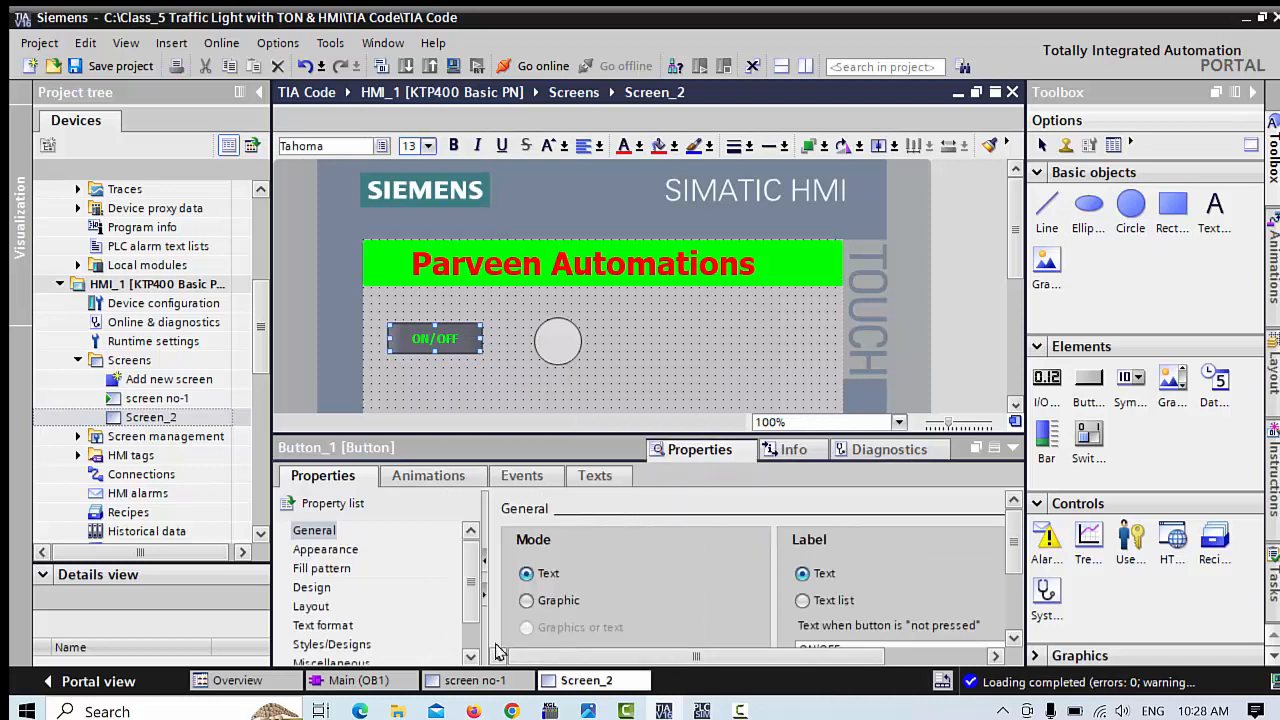
Step: Assign the SetBit function to the ON/OFF button's Press event, using PLC tag Tag_2 (%M50.0)
click(516, 479)
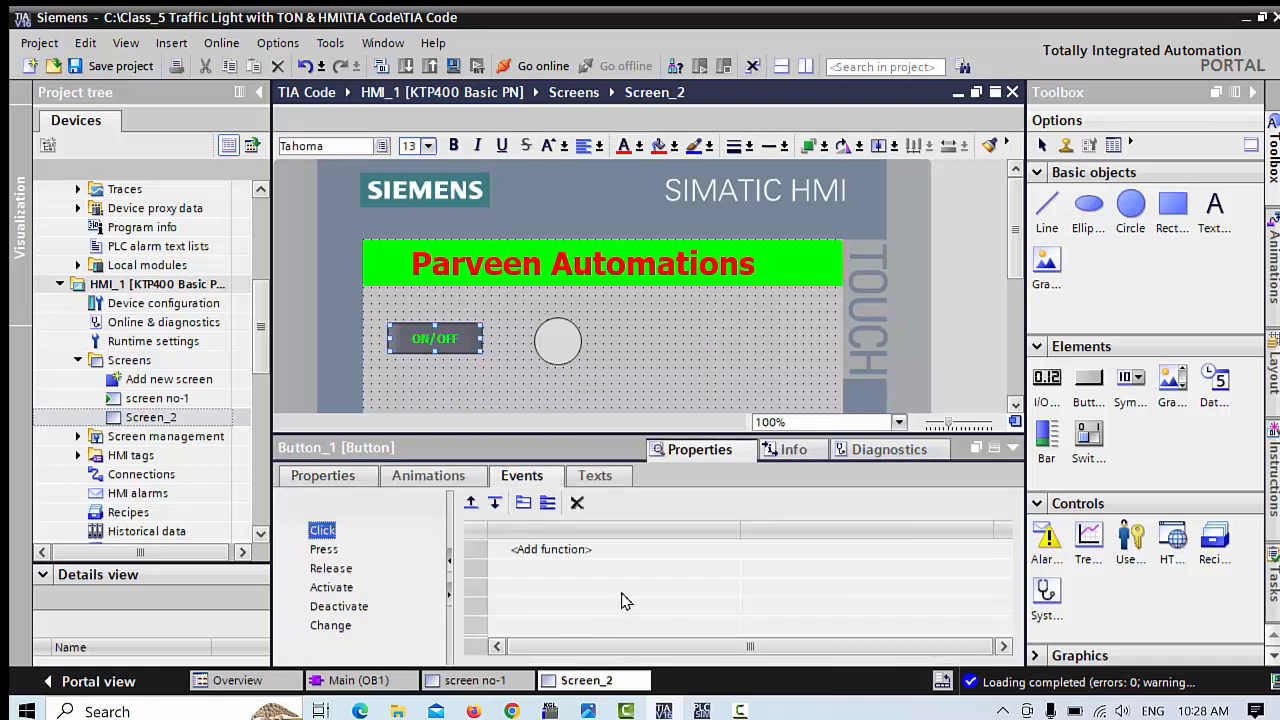
click(325, 550)
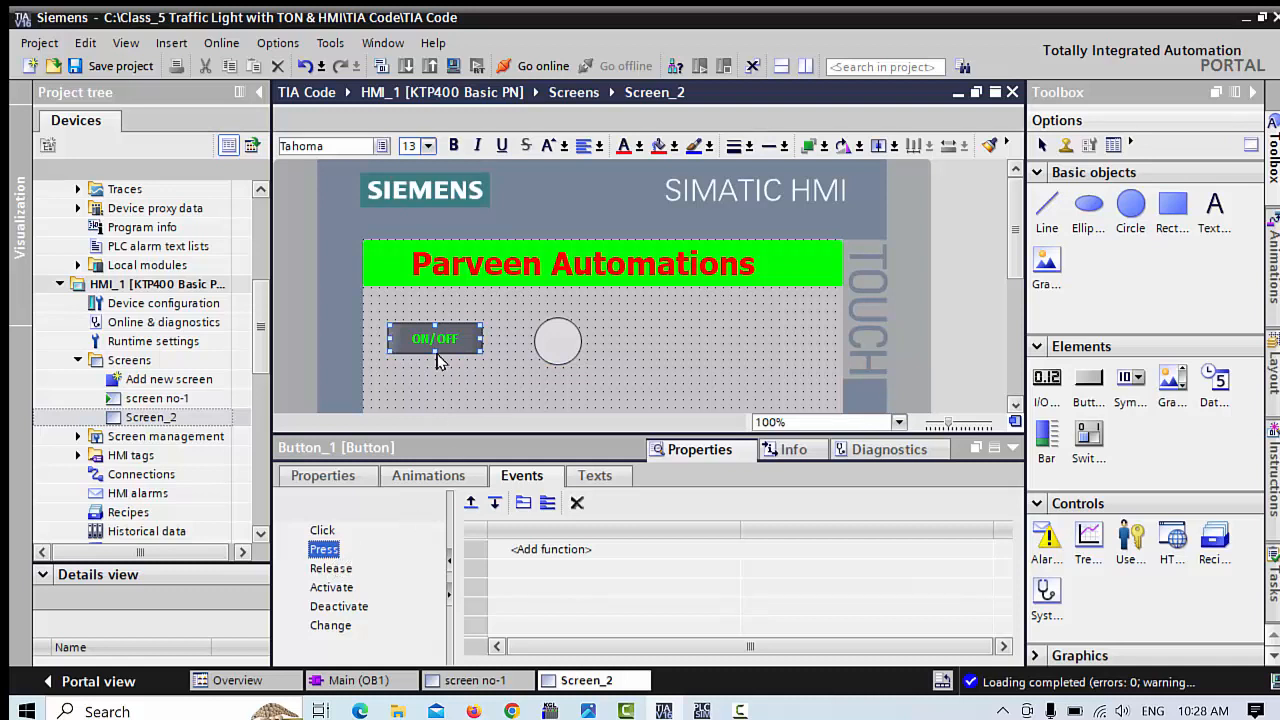
click(558, 552)
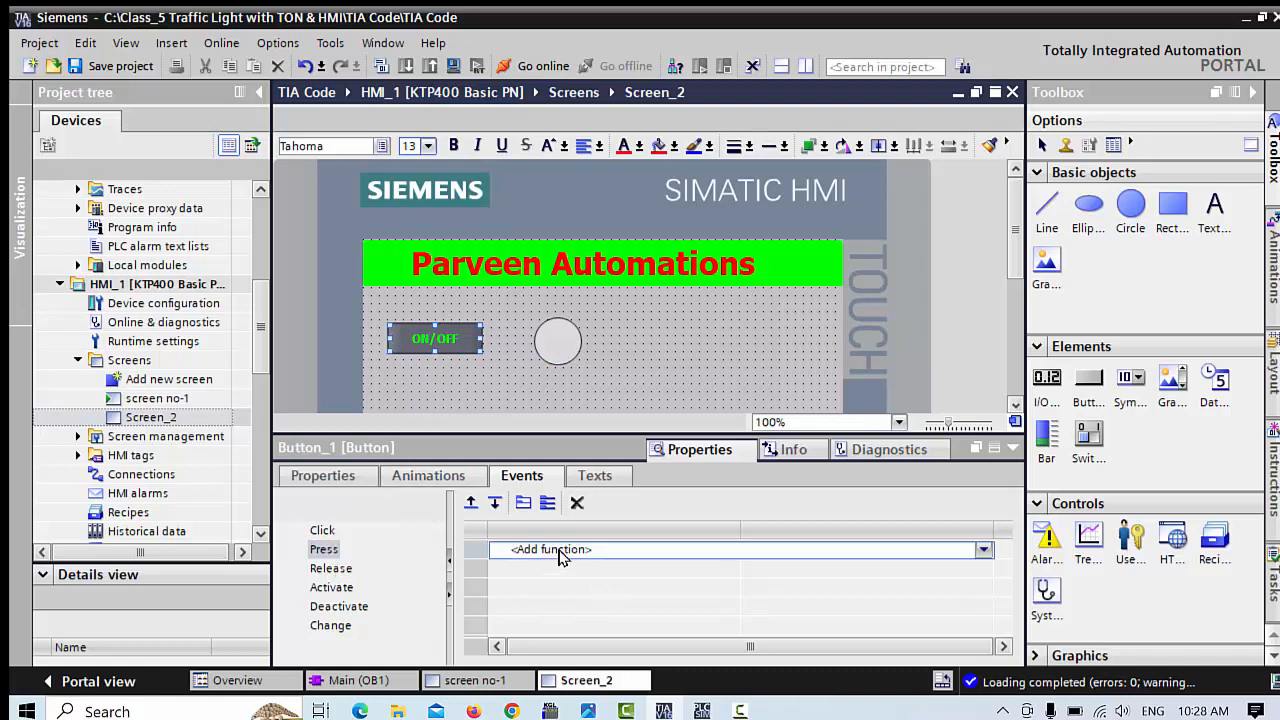
text(SET)
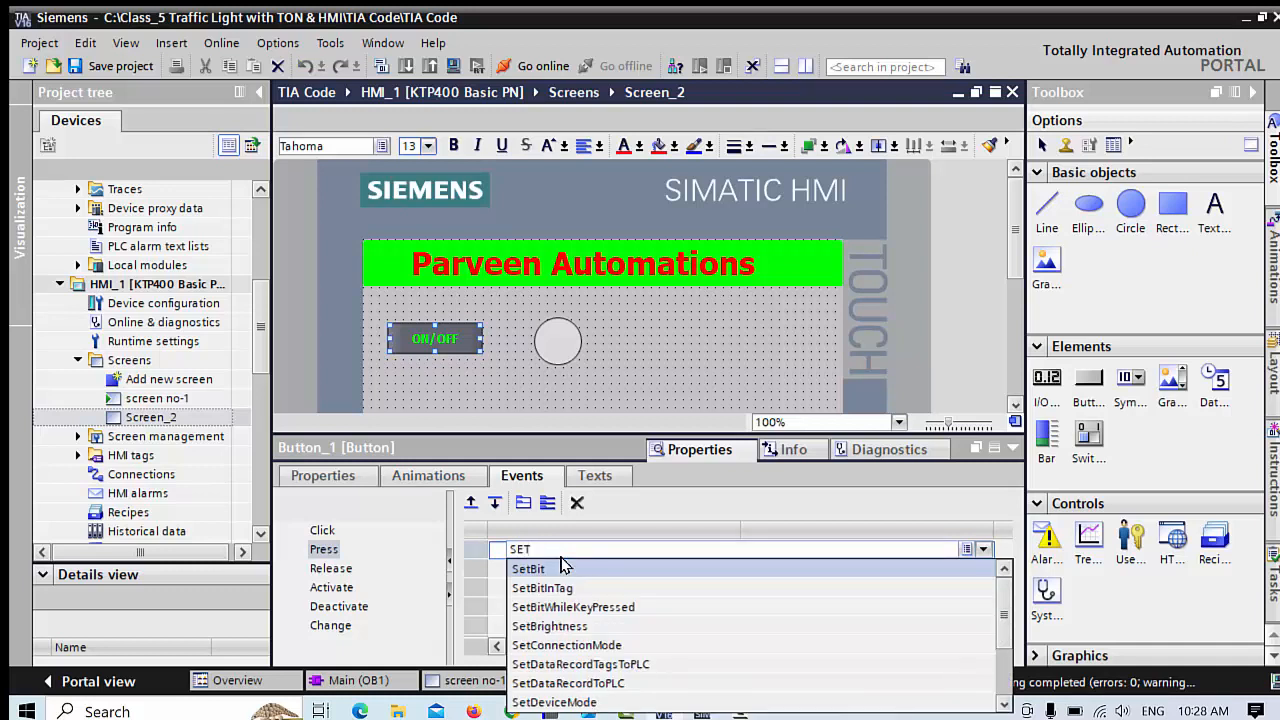
click(553, 570)
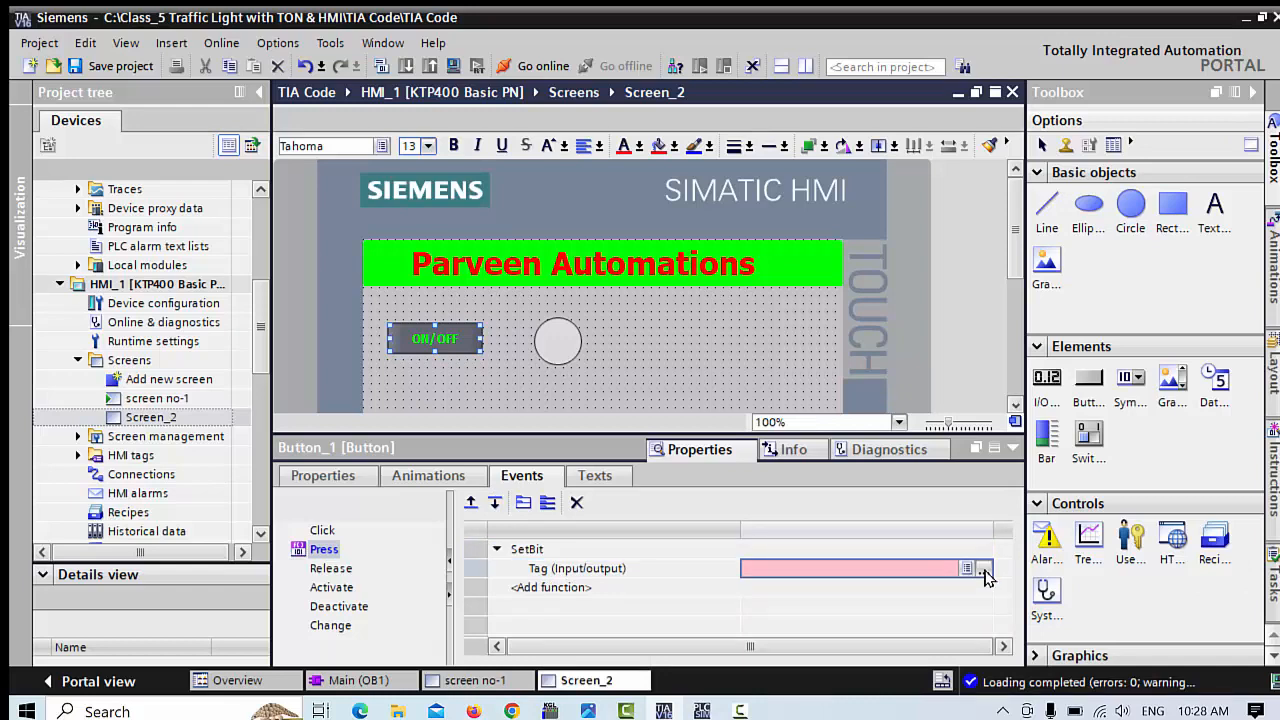
click(984, 570)
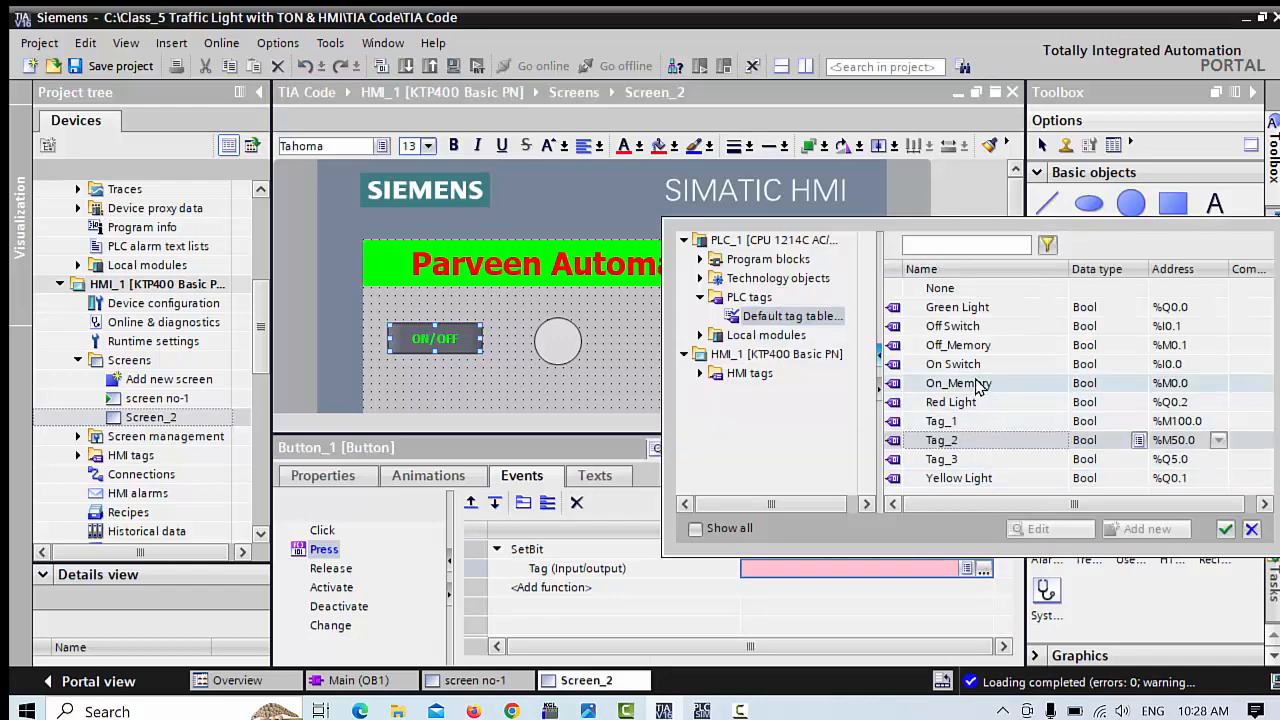
click(1175, 449)
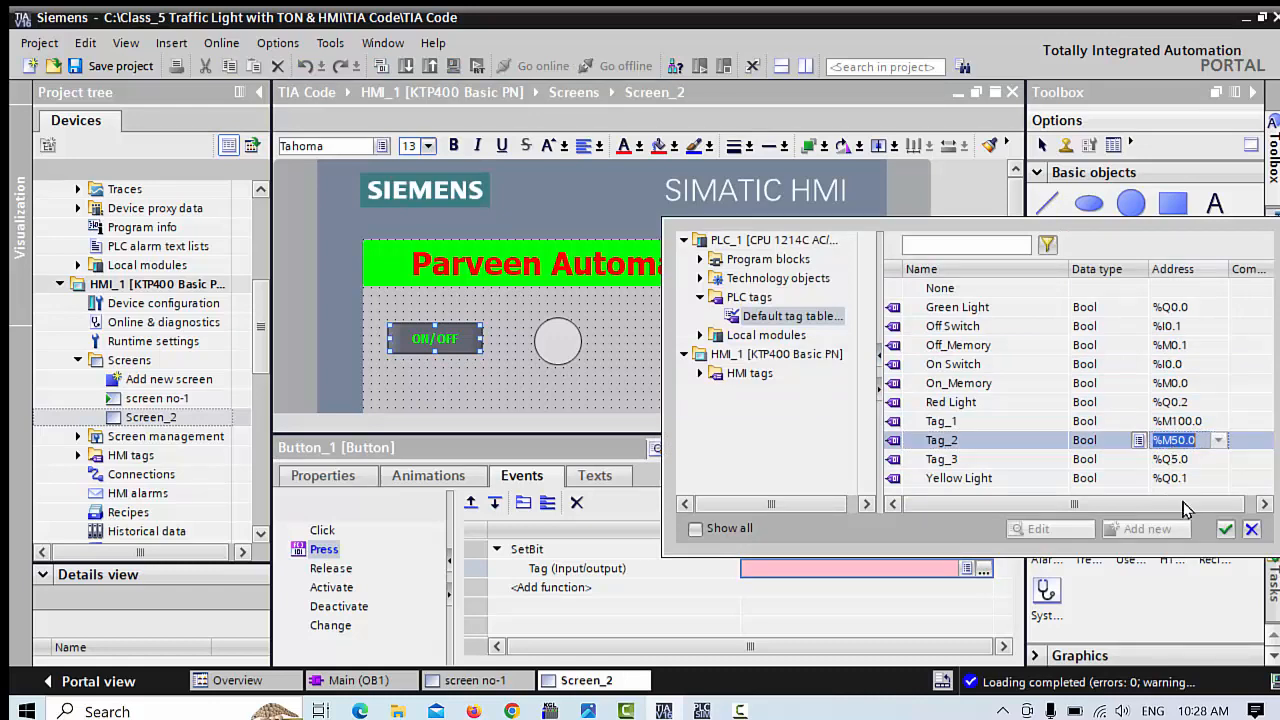
click(1224, 529)
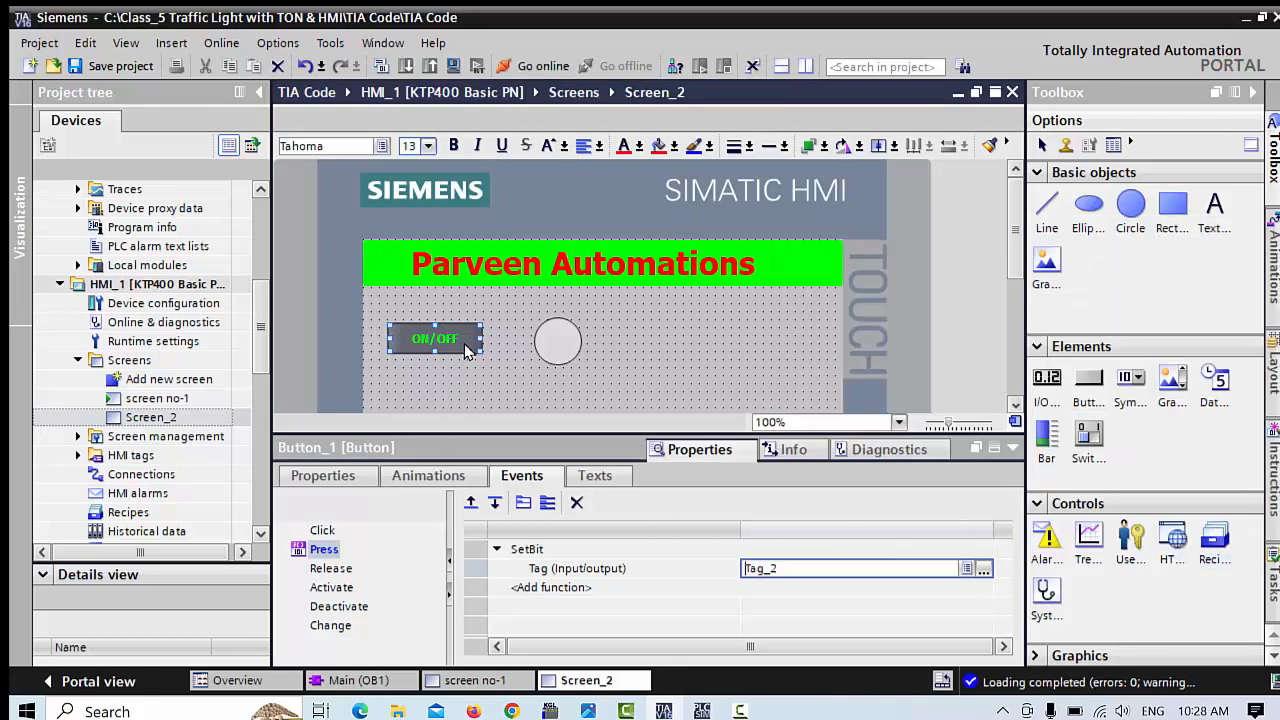
Step: Assign the ResetBit function to the ON/OFF button's Release event, using PLC tag Tag_2 (%M50.0)
click(335, 574)
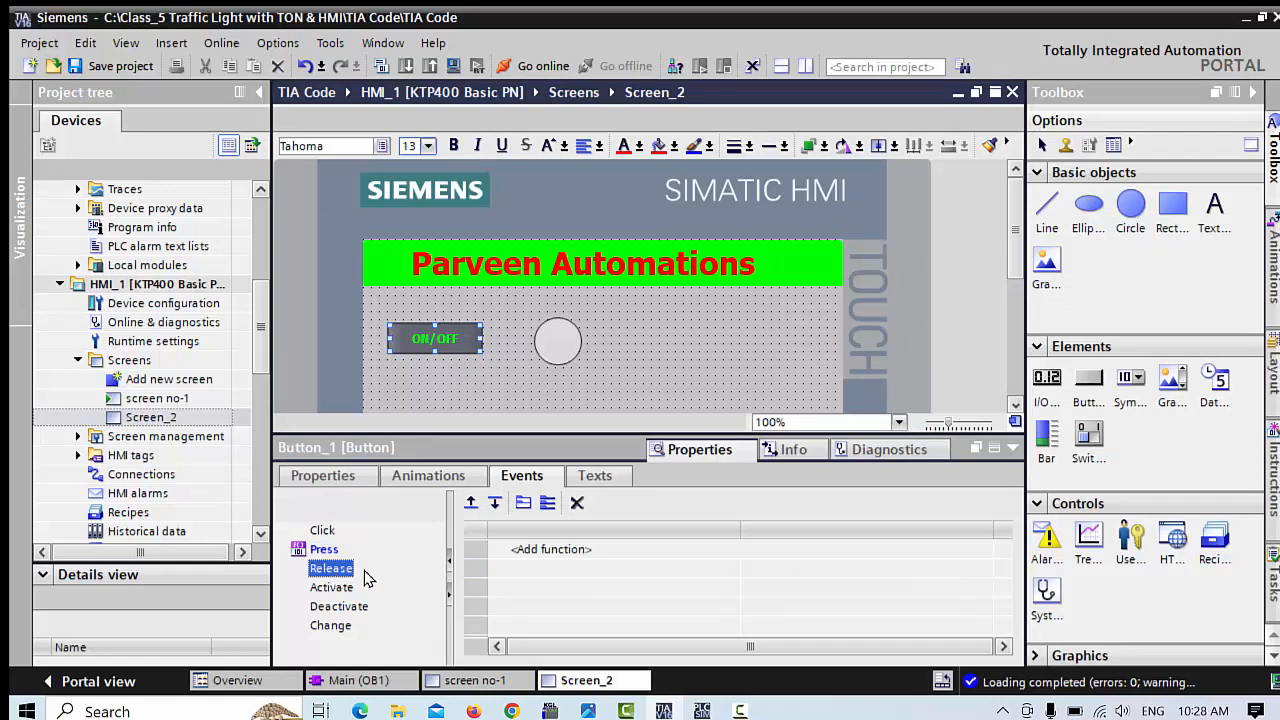
click(560, 550)
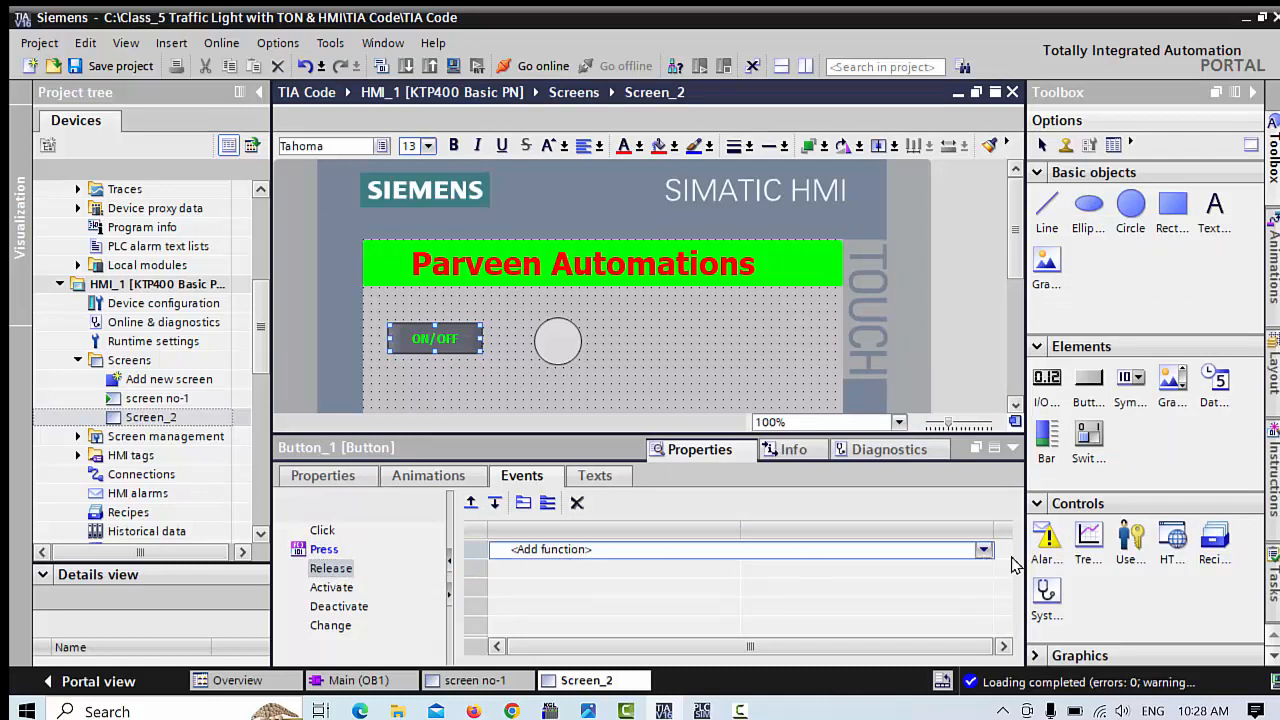
click(983, 549)
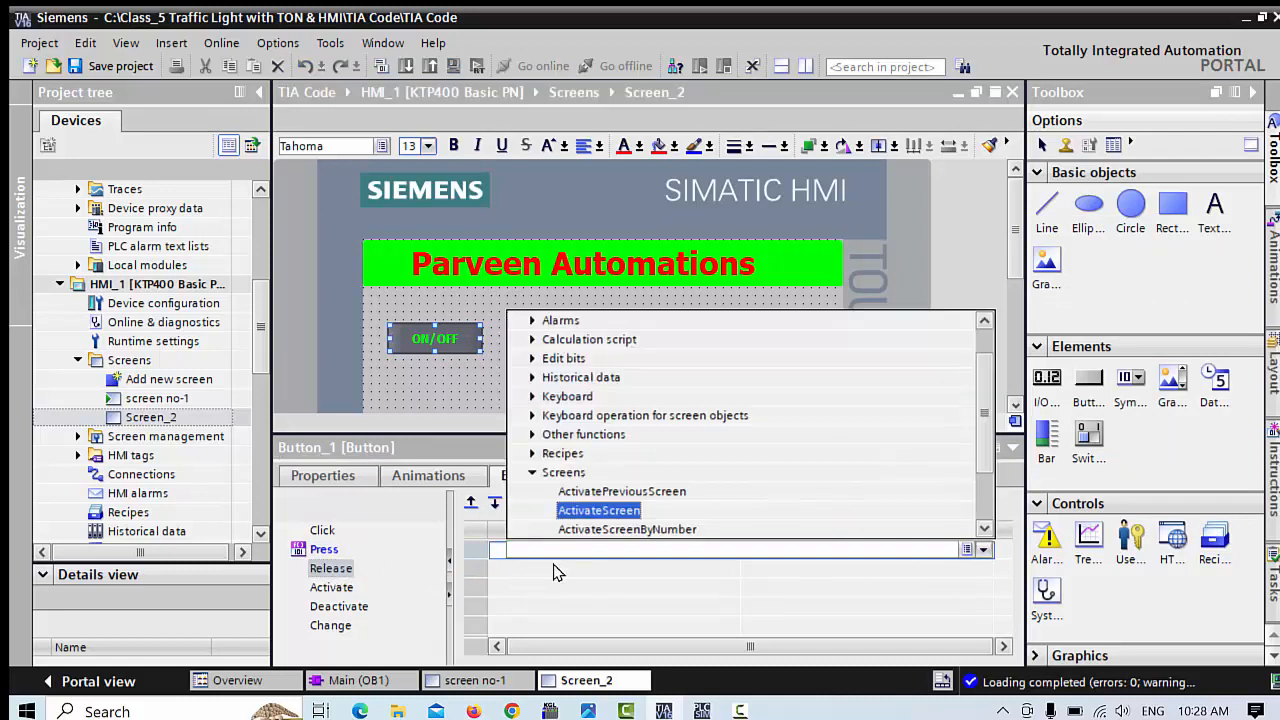
key(Up)
key(Up)
key(Up)
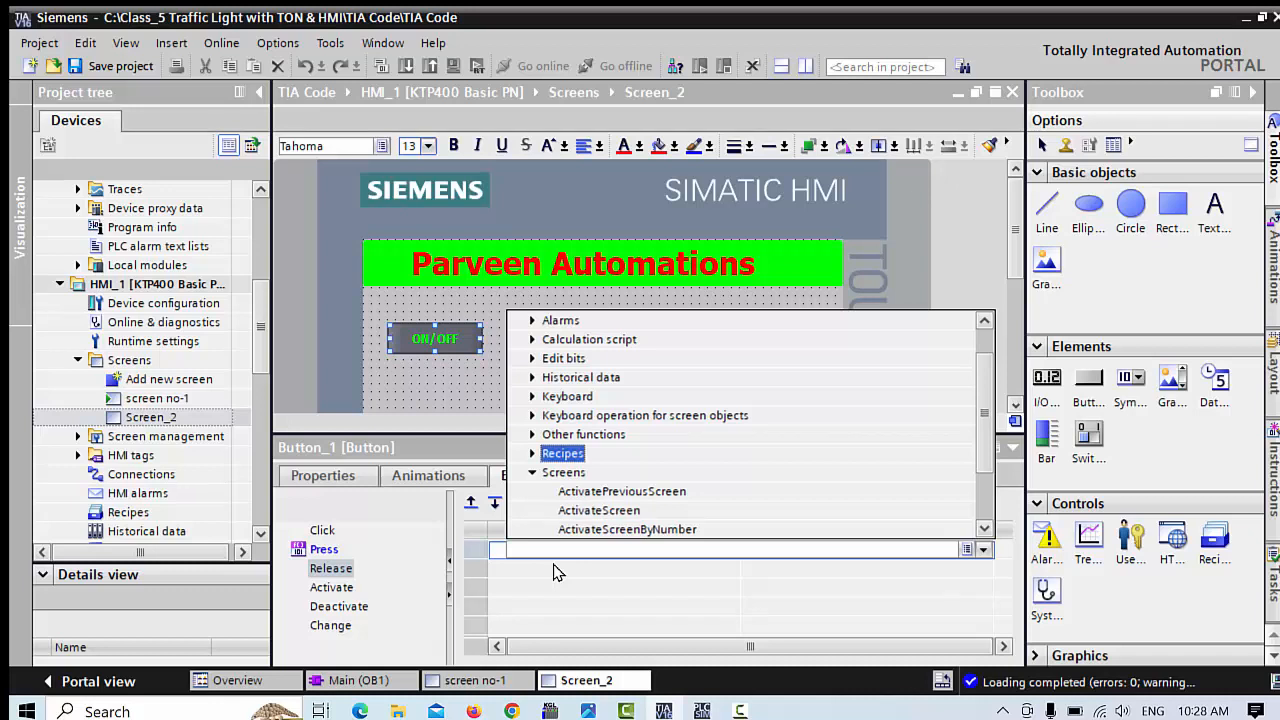
text(RES)
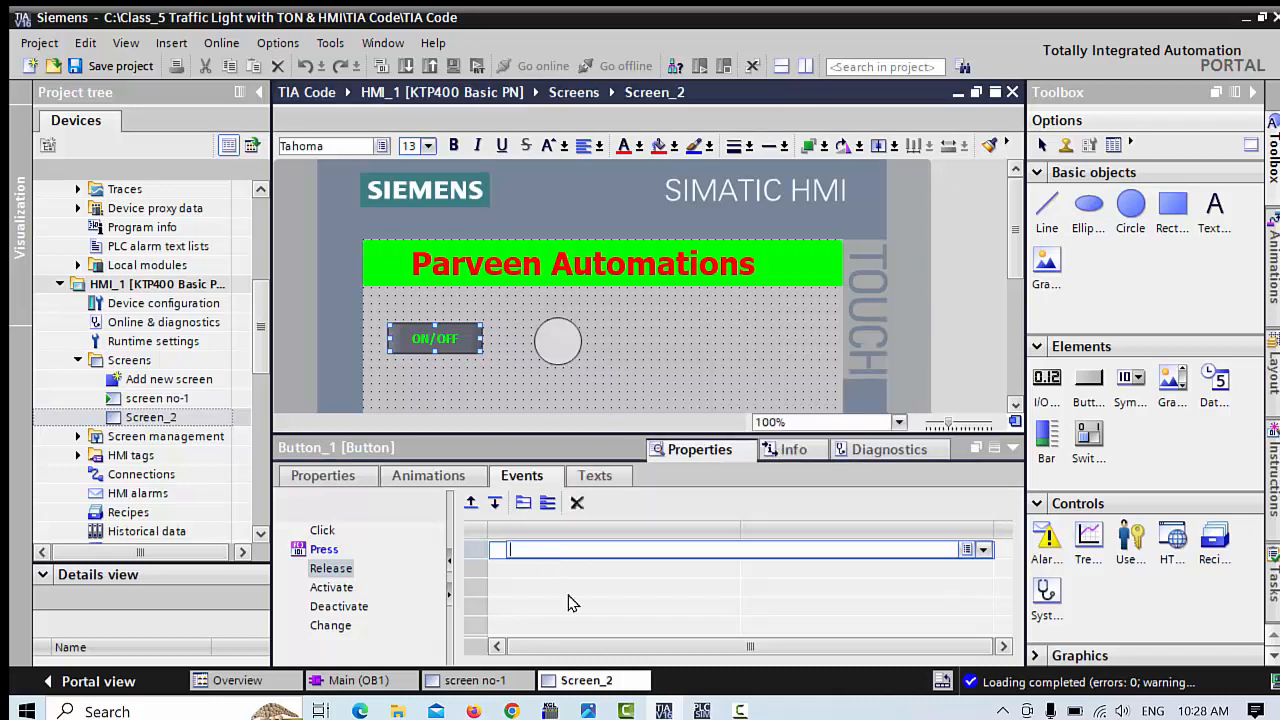
text(T)
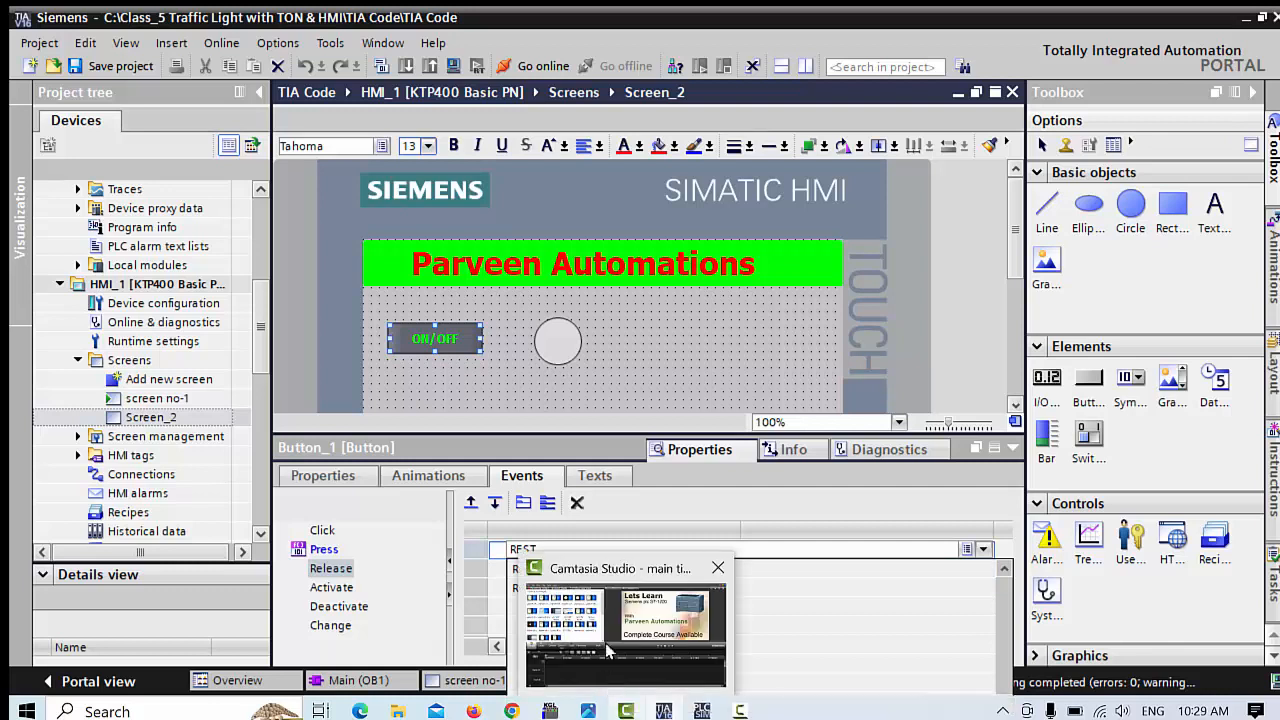
click(545, 570)
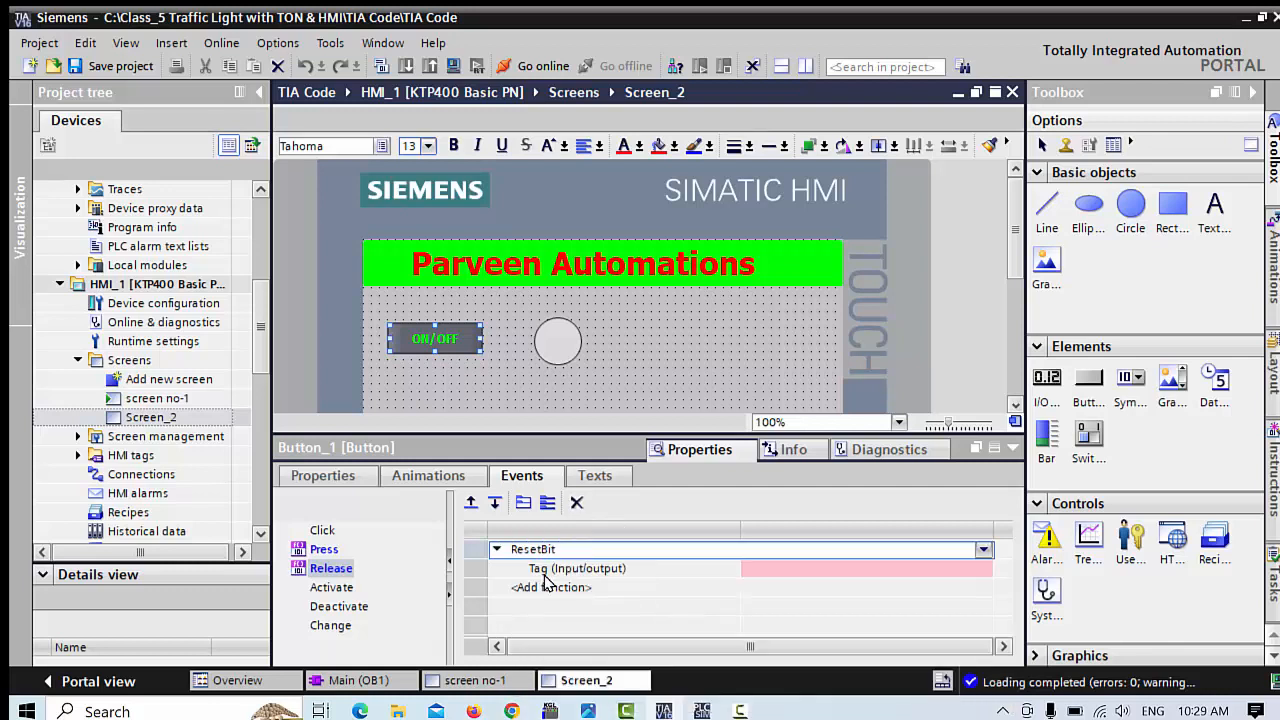
click(970, 570)
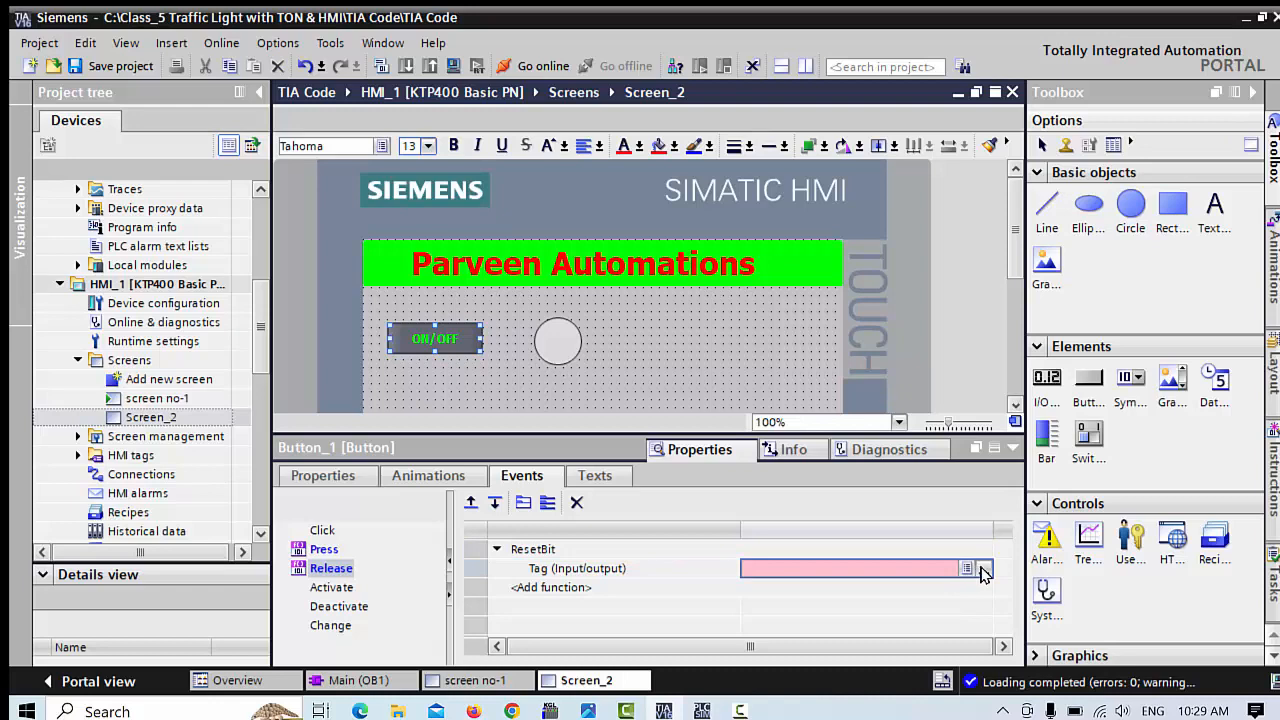
click(983, 569)
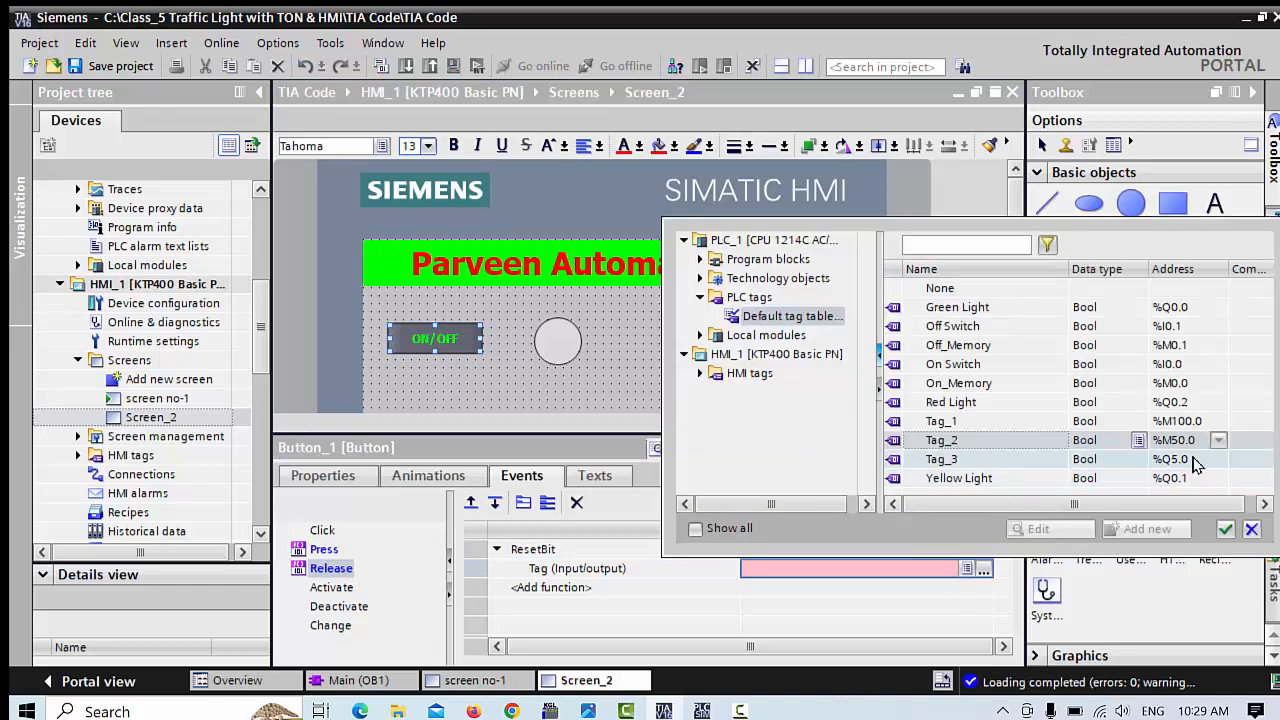
click(1226, 532)
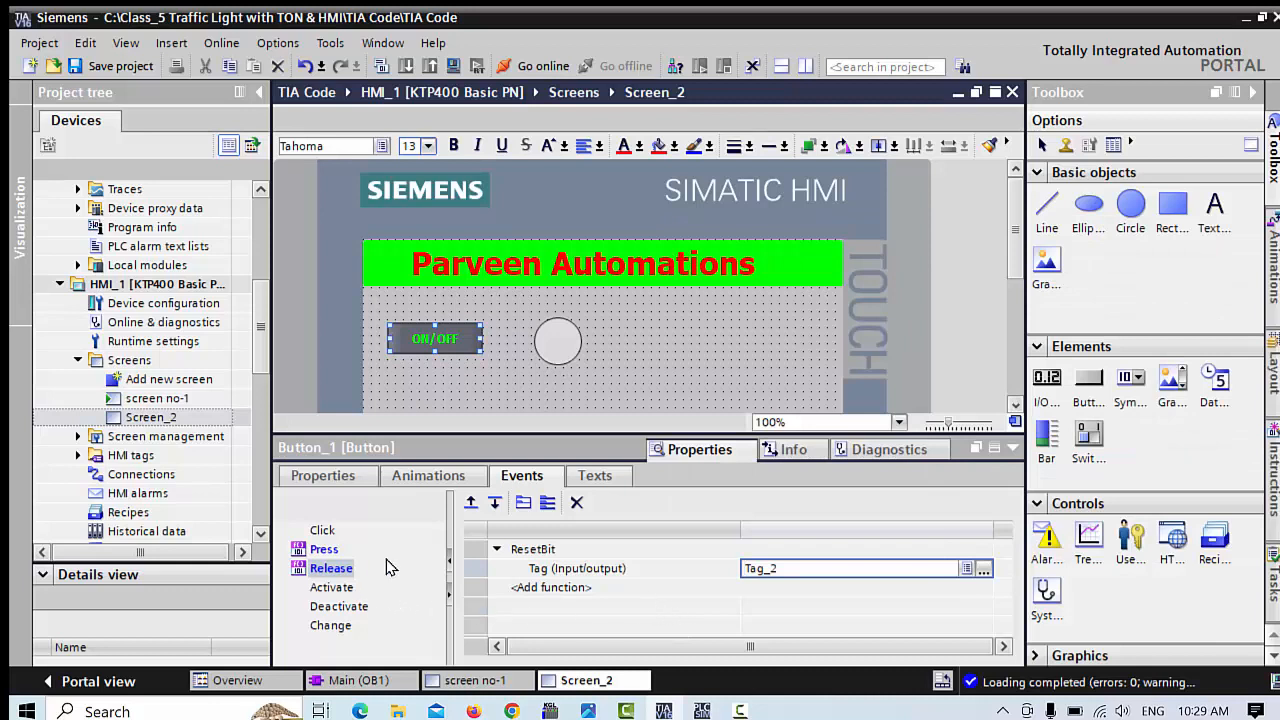
Step: Nudge the circle slightly up and add an Appearance animation to it, driven by PLC tag Tag_1 (%M100.0)
click(545, 348)
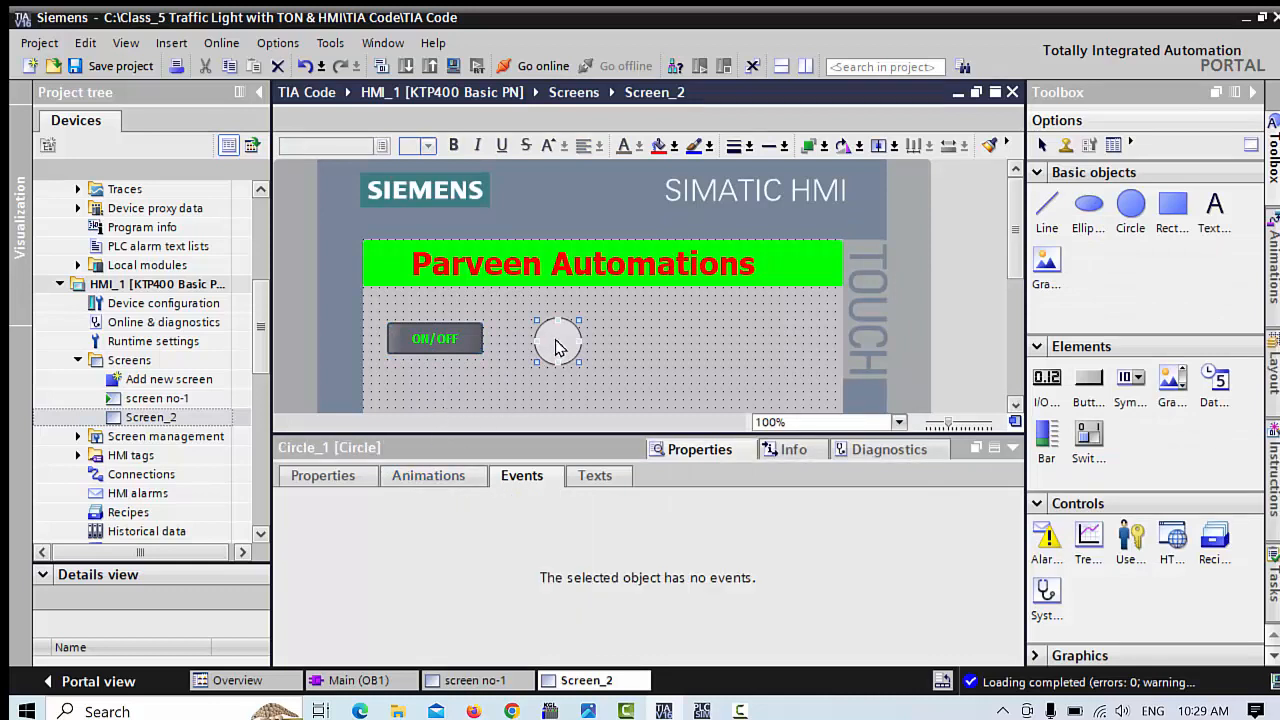
drag(558, 347, 553, 342)
click(440, 476)
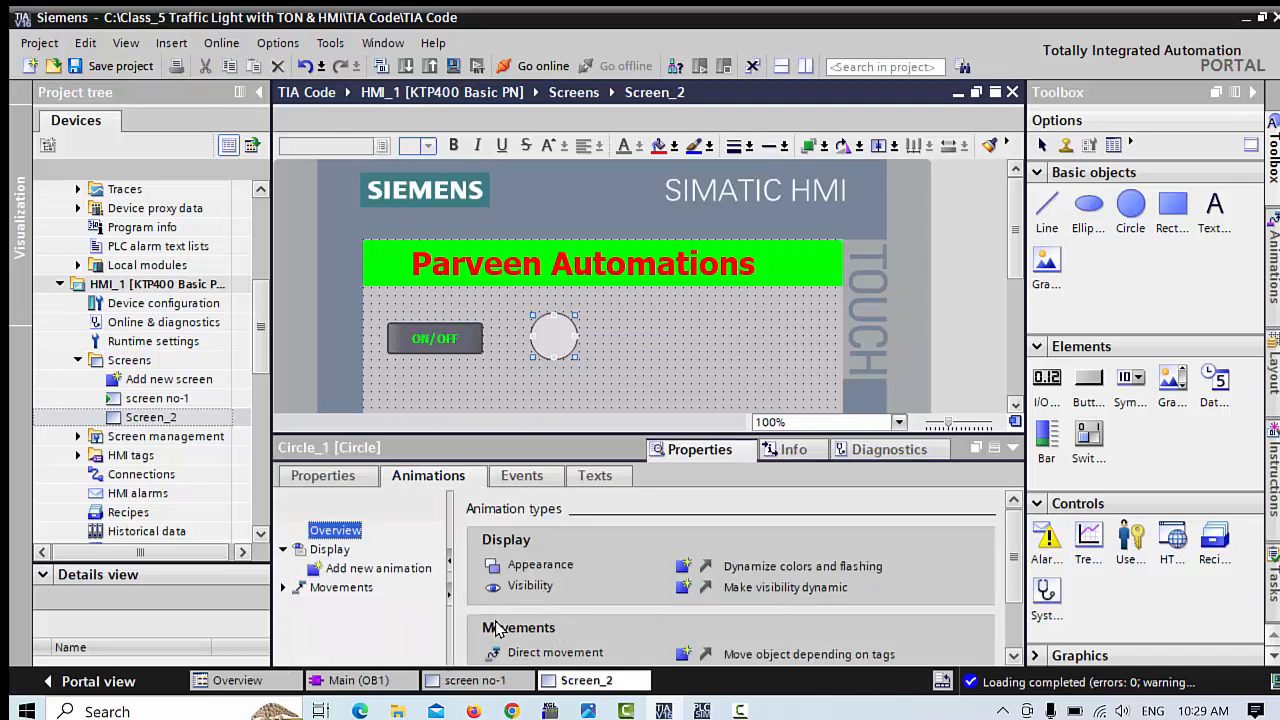
click(685, 573)
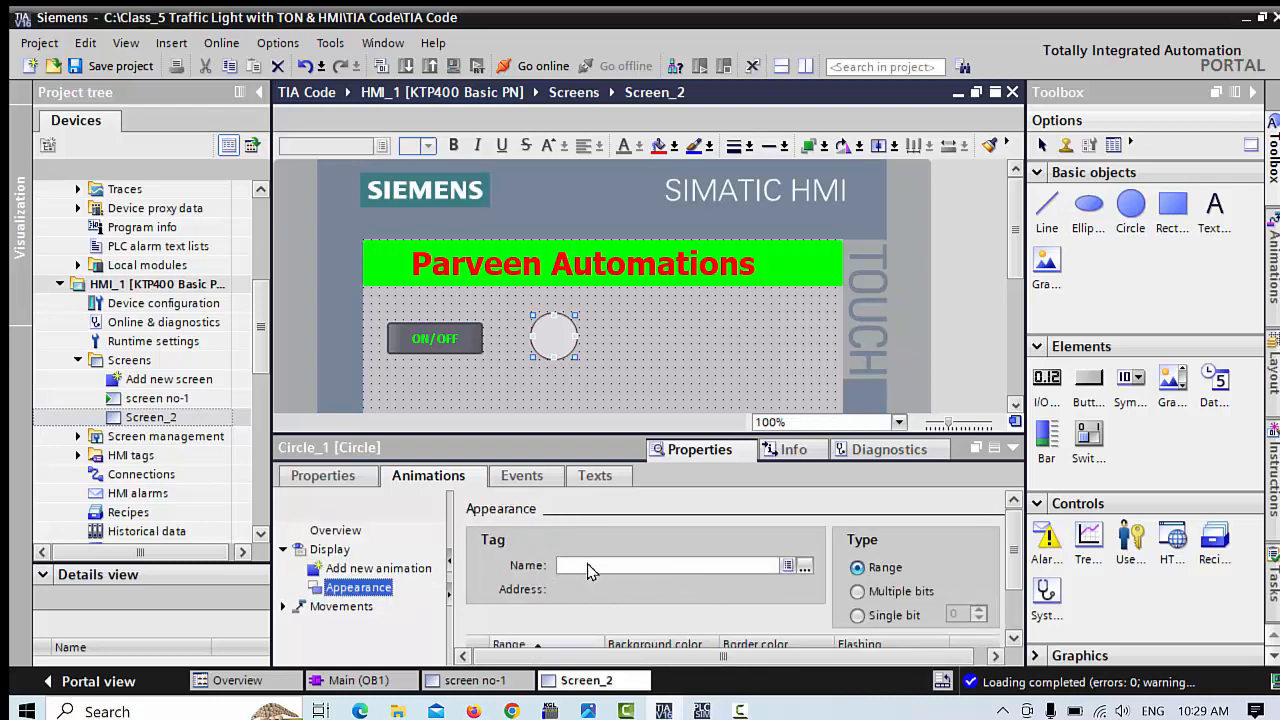
click(804, 566)
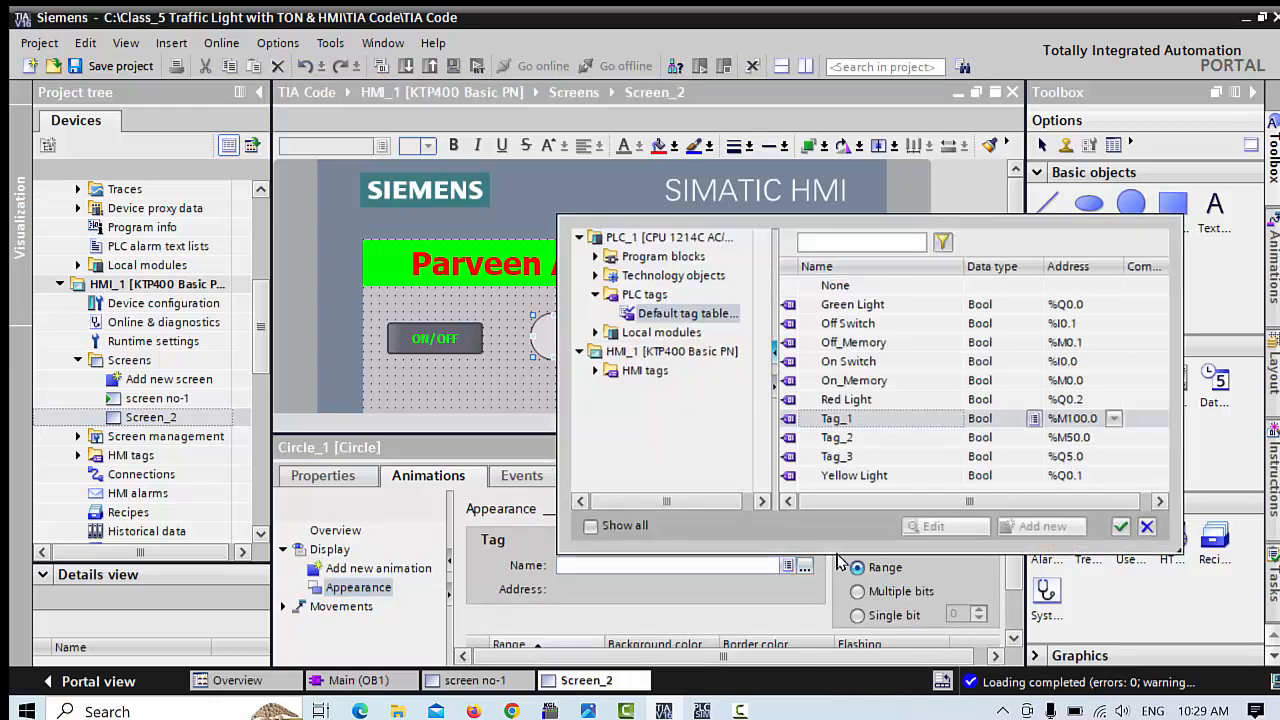
click(1077, 421)
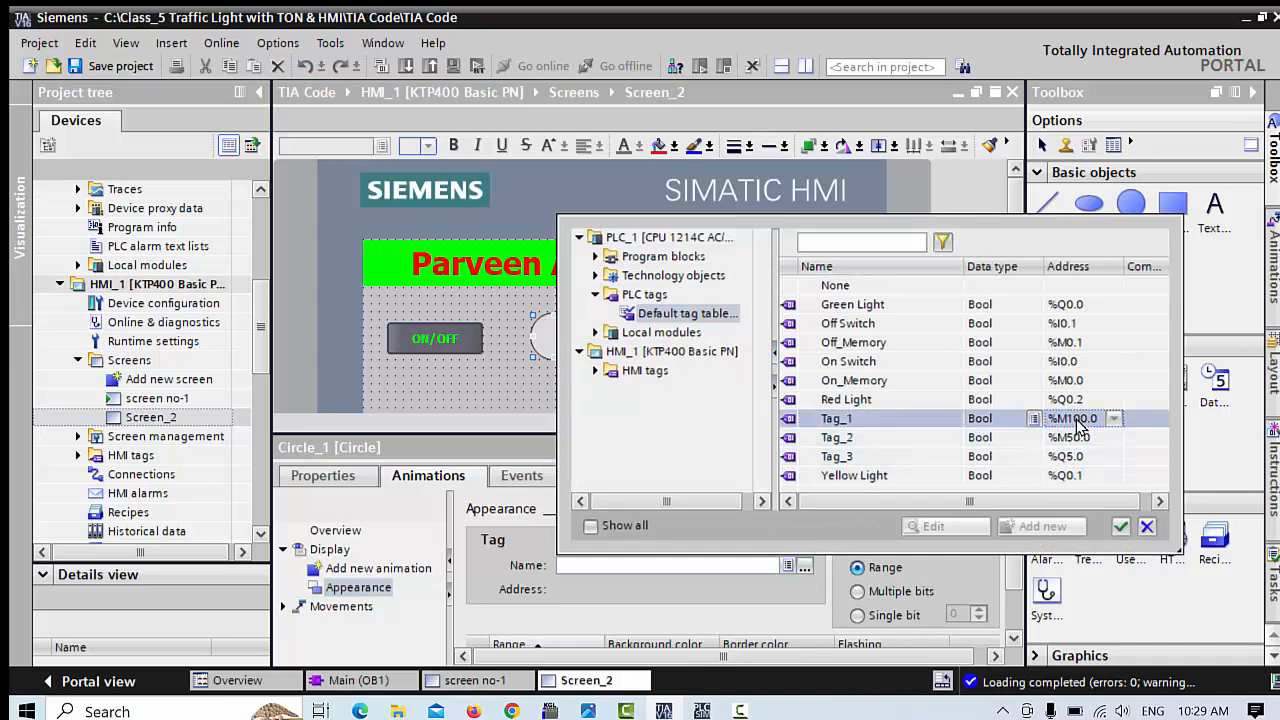
click(1120, 525)
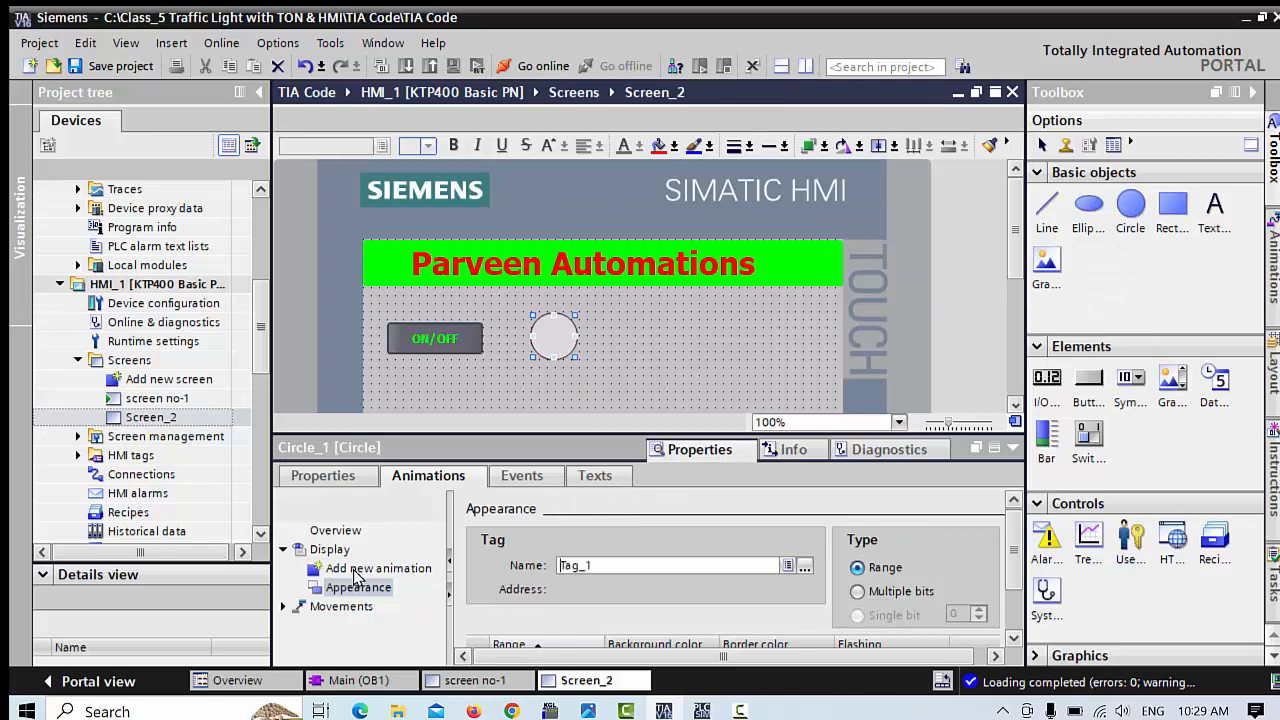
click(330, 551)
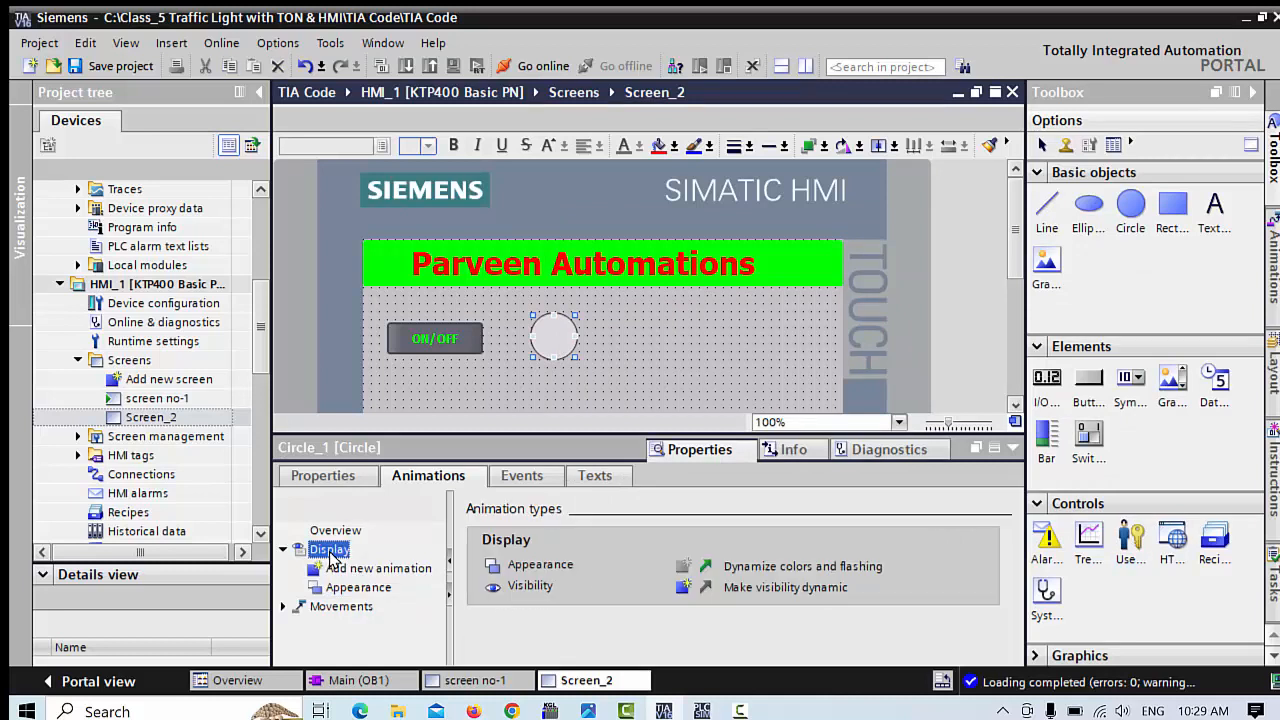
click(709, 574)
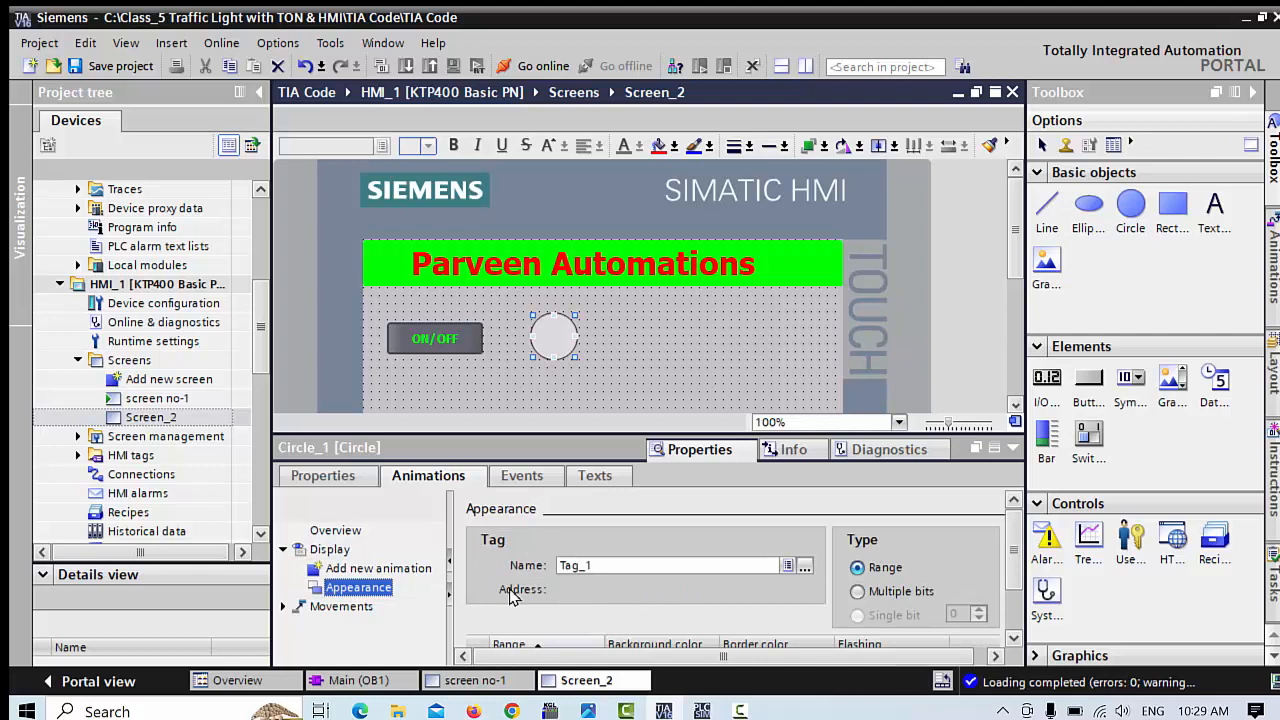
click(330, 551)
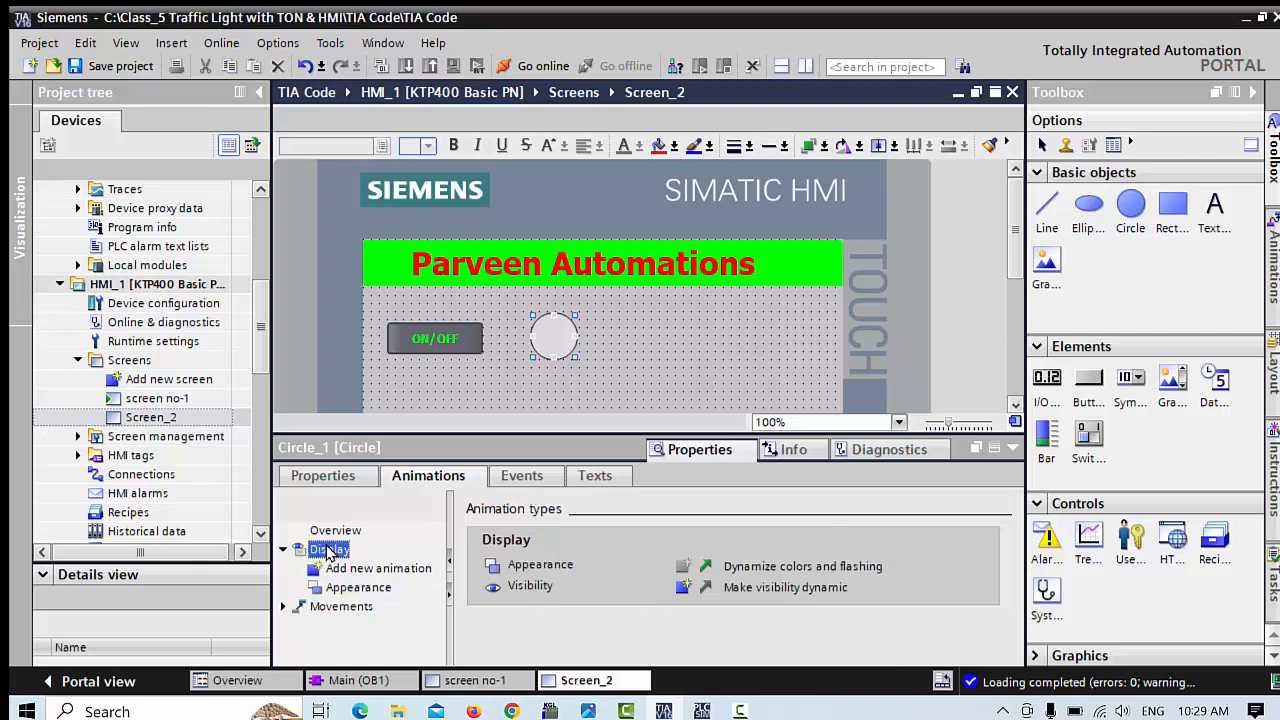
click(336, 530)
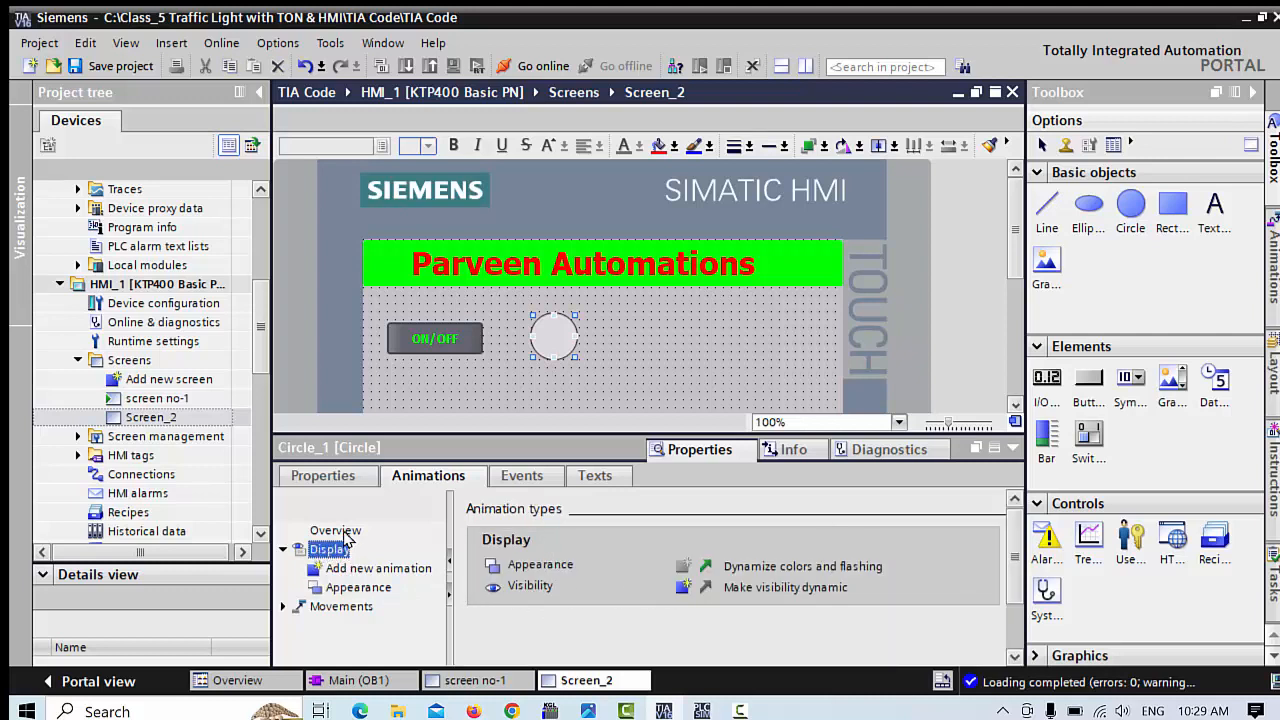
click(333, 551)
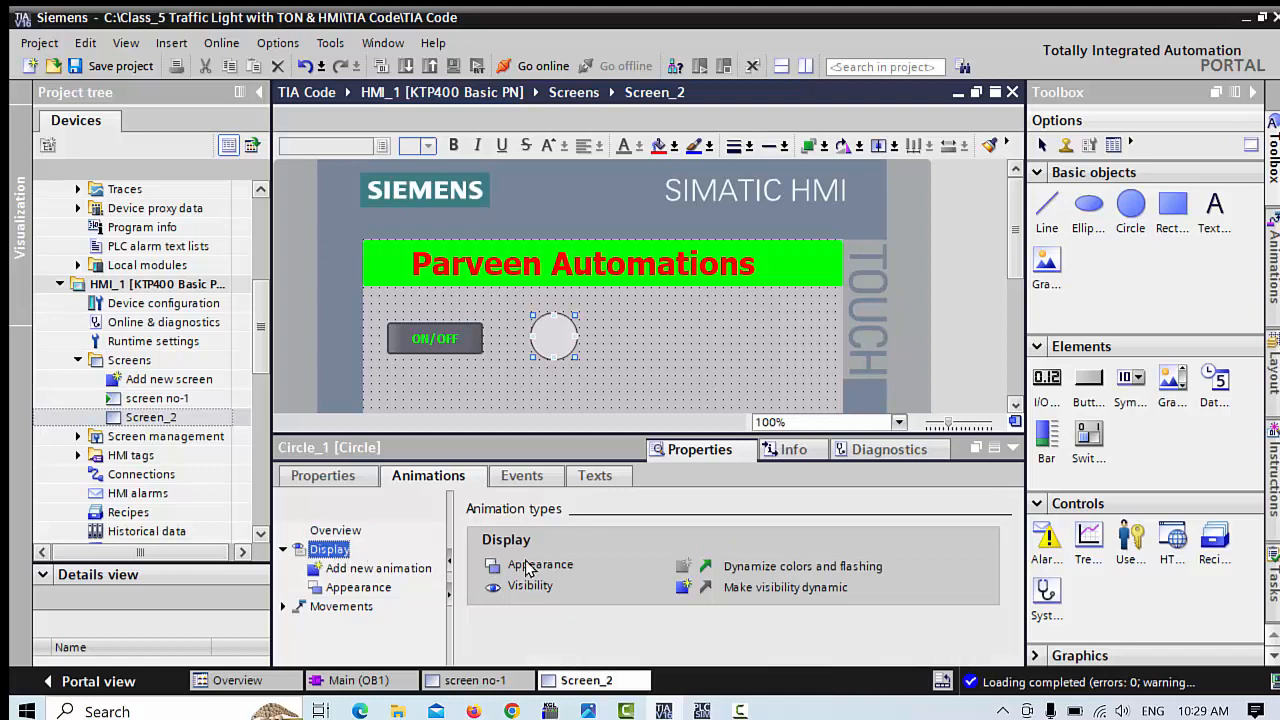
click(707, 567)
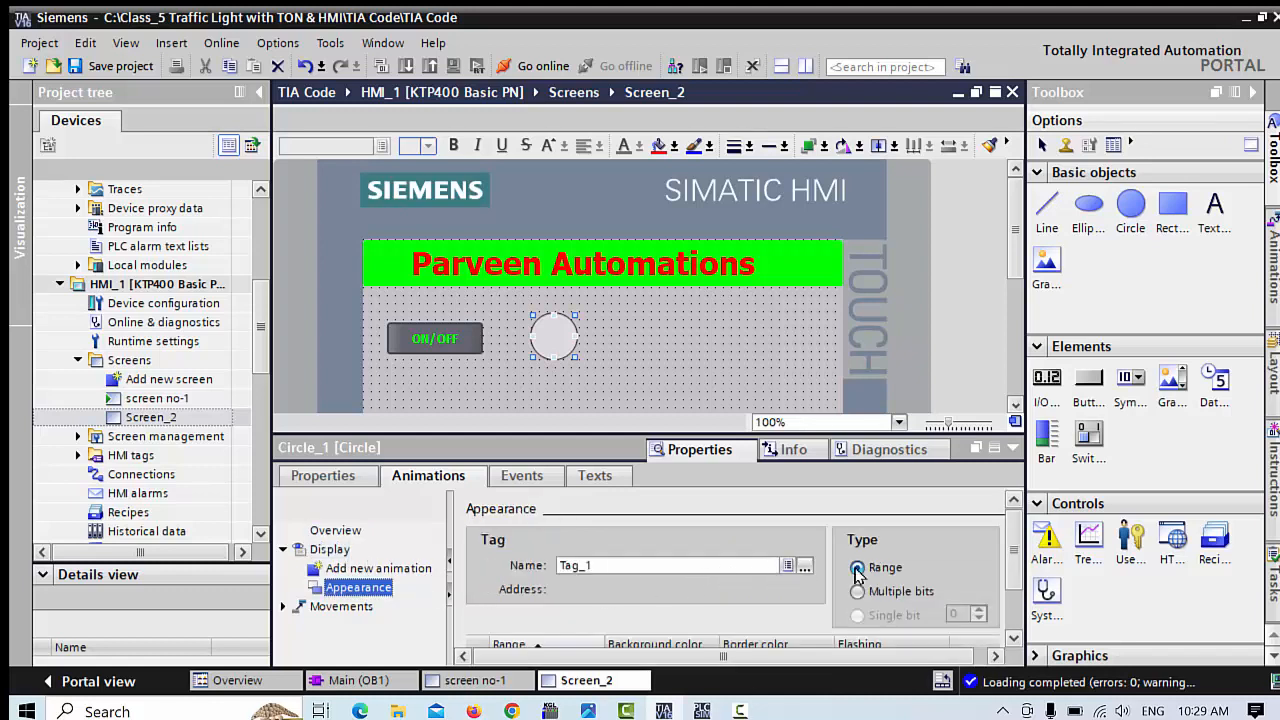
Step: Add range 0 to the circle's Appearance animation with a green background color (0, 255, 0)
scroll(1016, 545, down, 3)
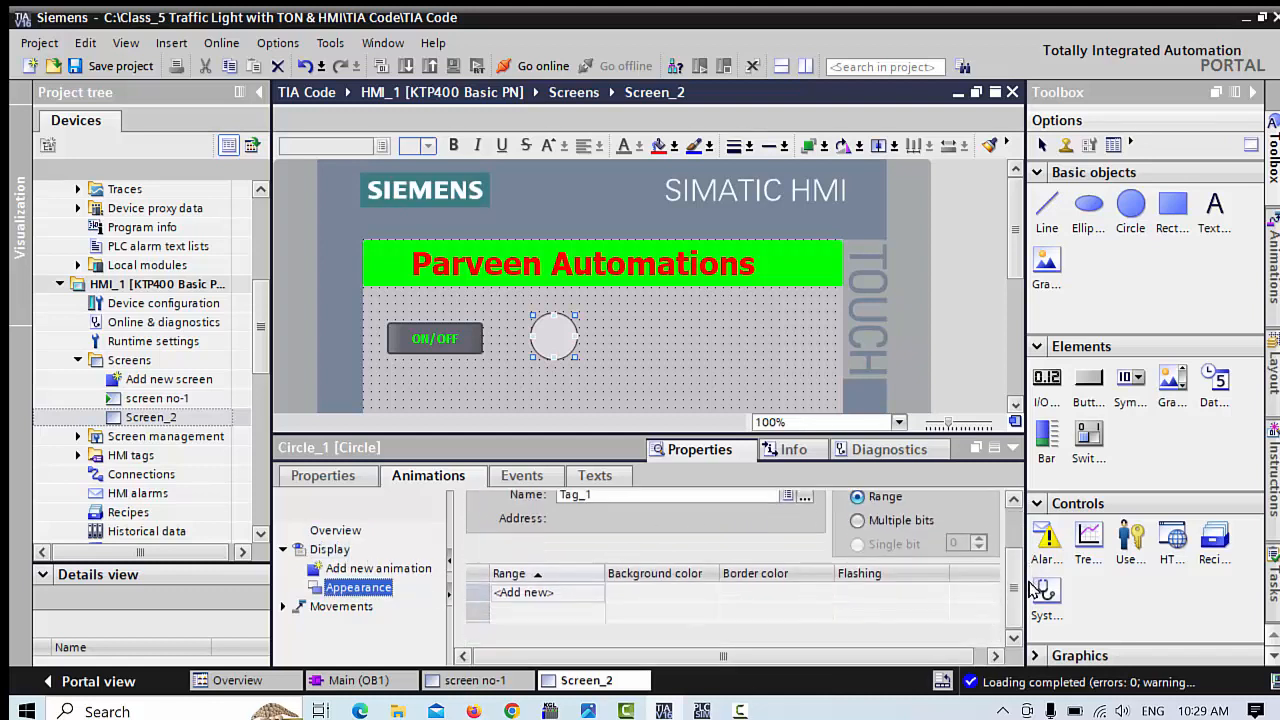
click(552, 589)
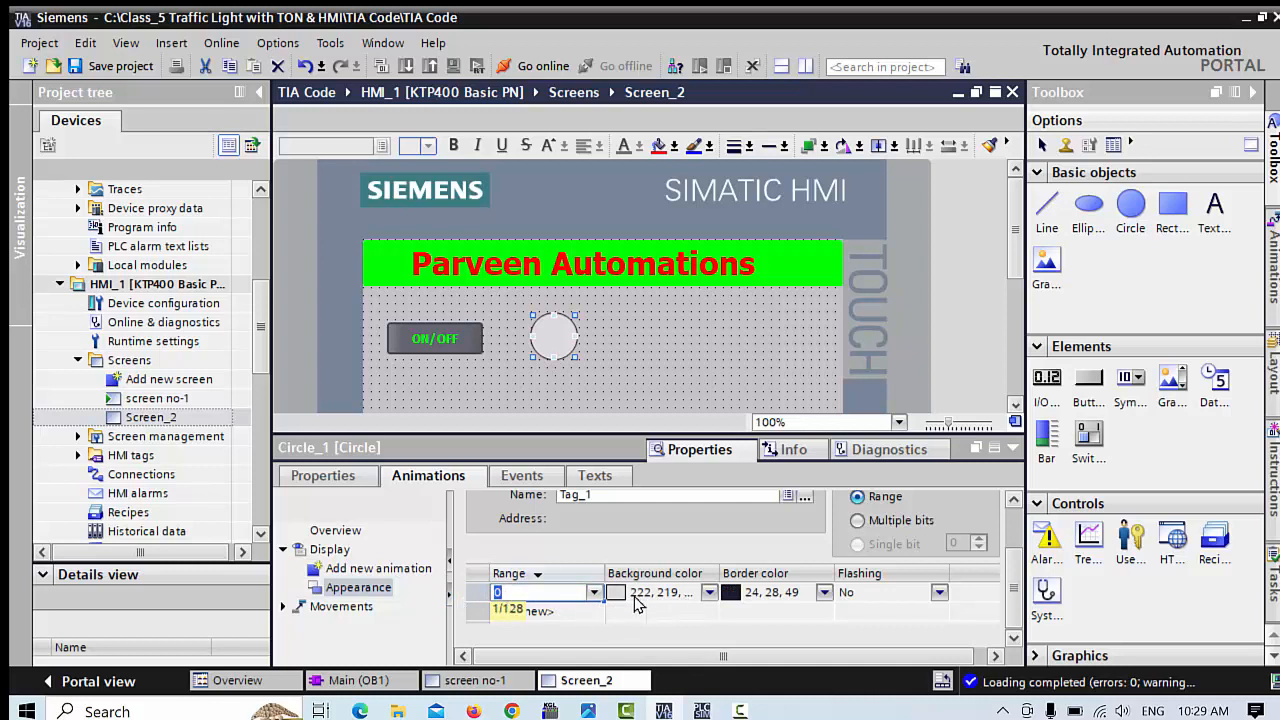
click(709, 592)
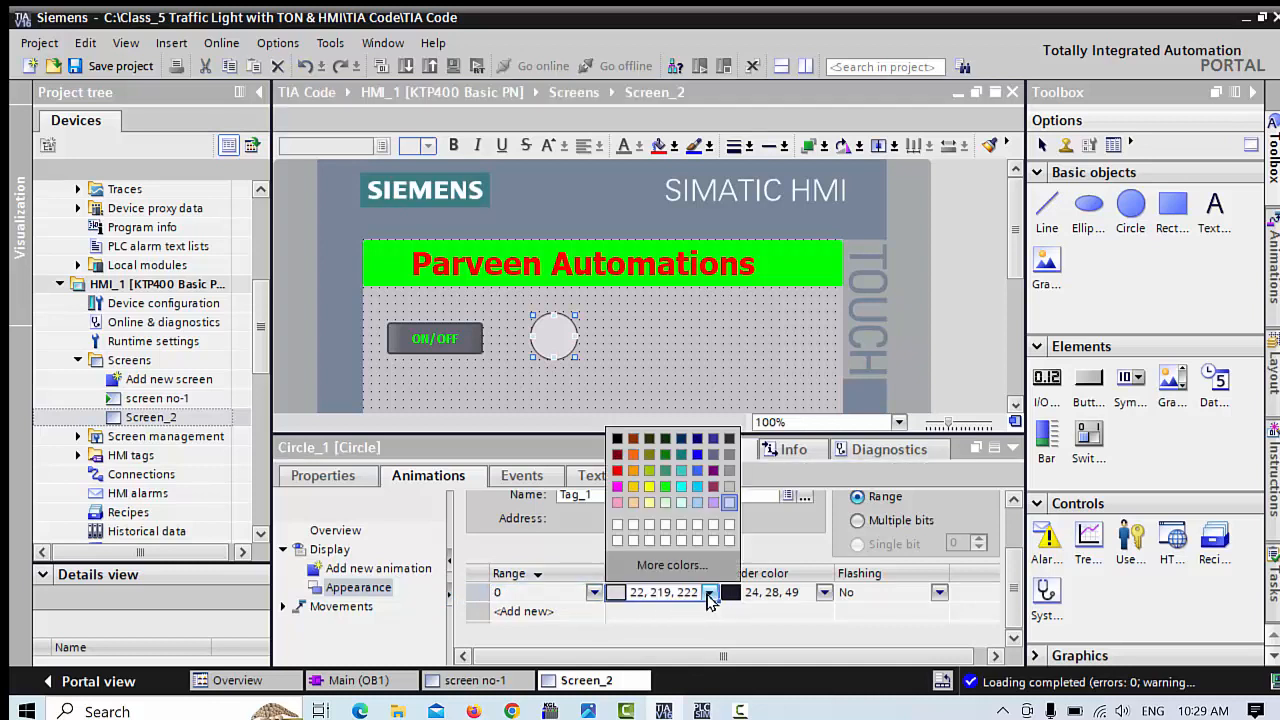
click(666, 488)
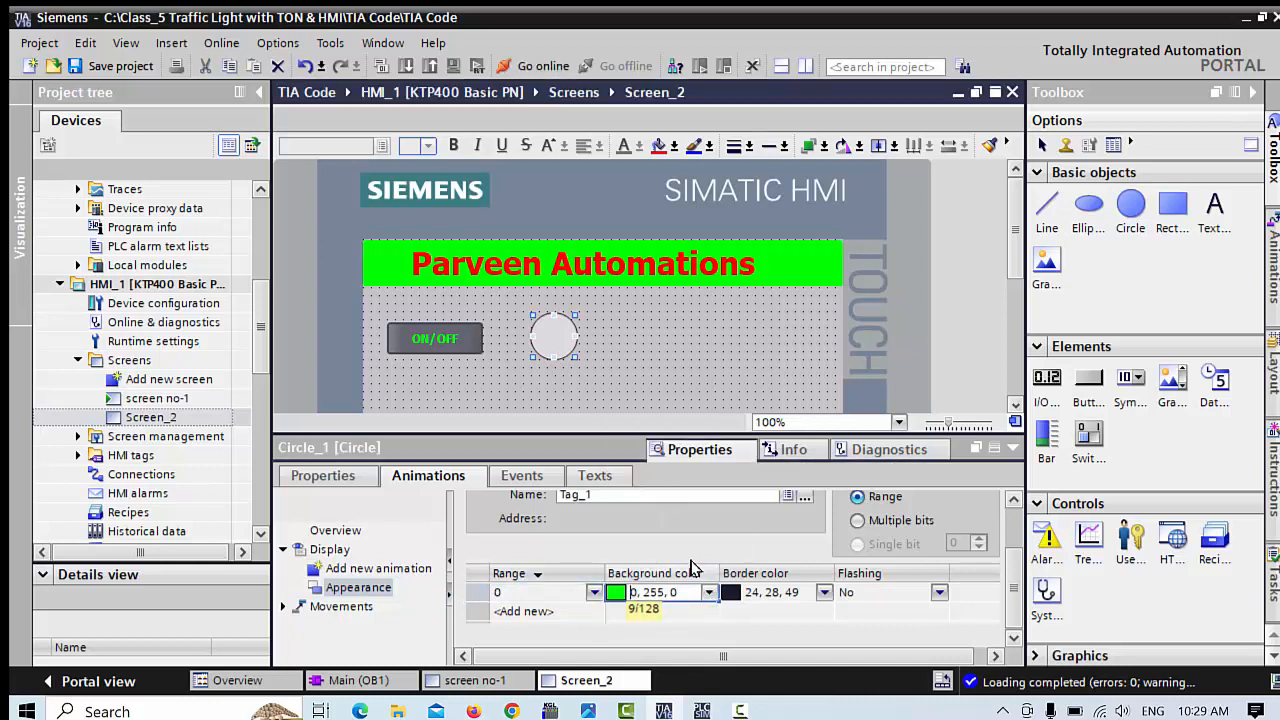
Step: Add range 1 to the circle's Appearance animation with an orange background color (255, 154, 0)
click(519, 615)
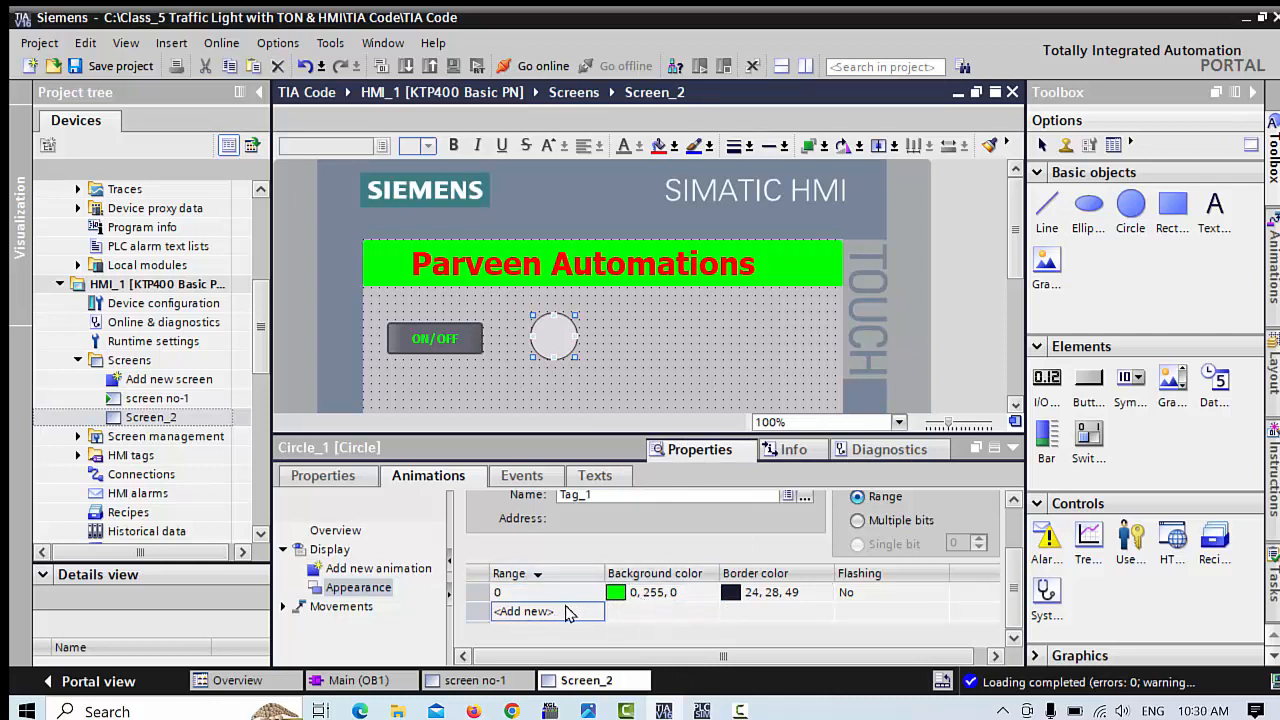
click(566, 612)
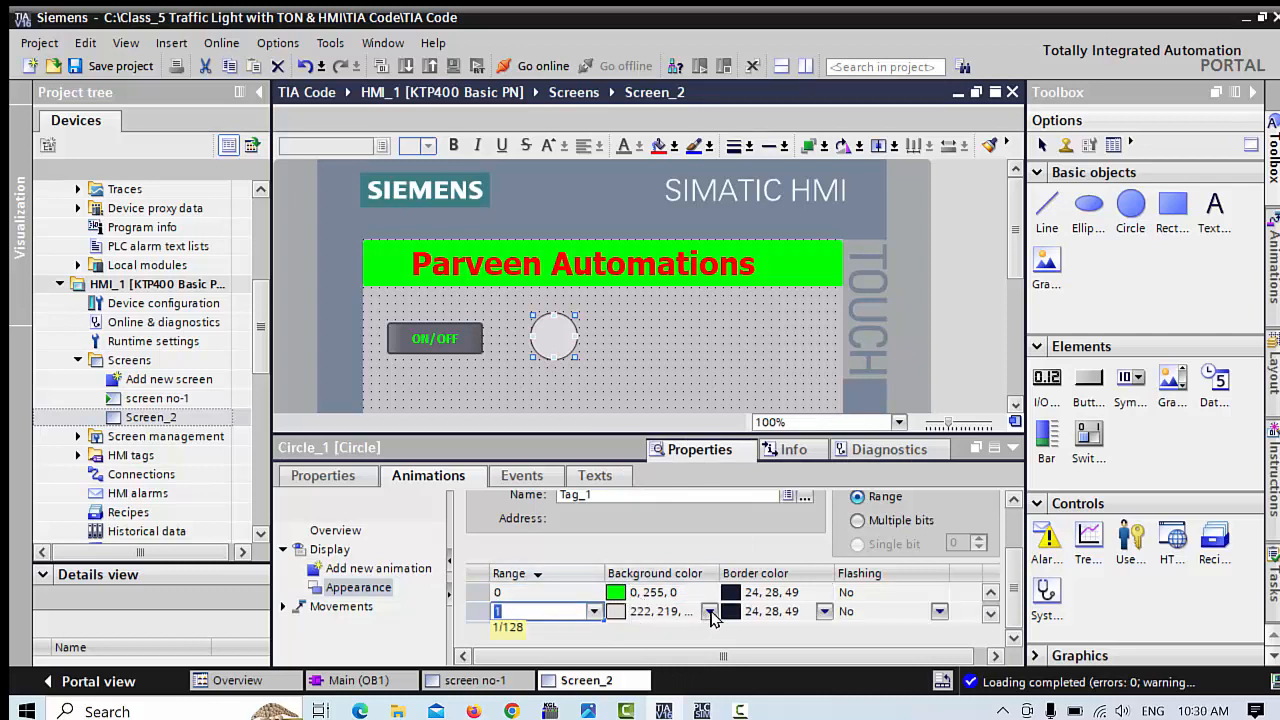
click(710, 612)
click(710, 612)
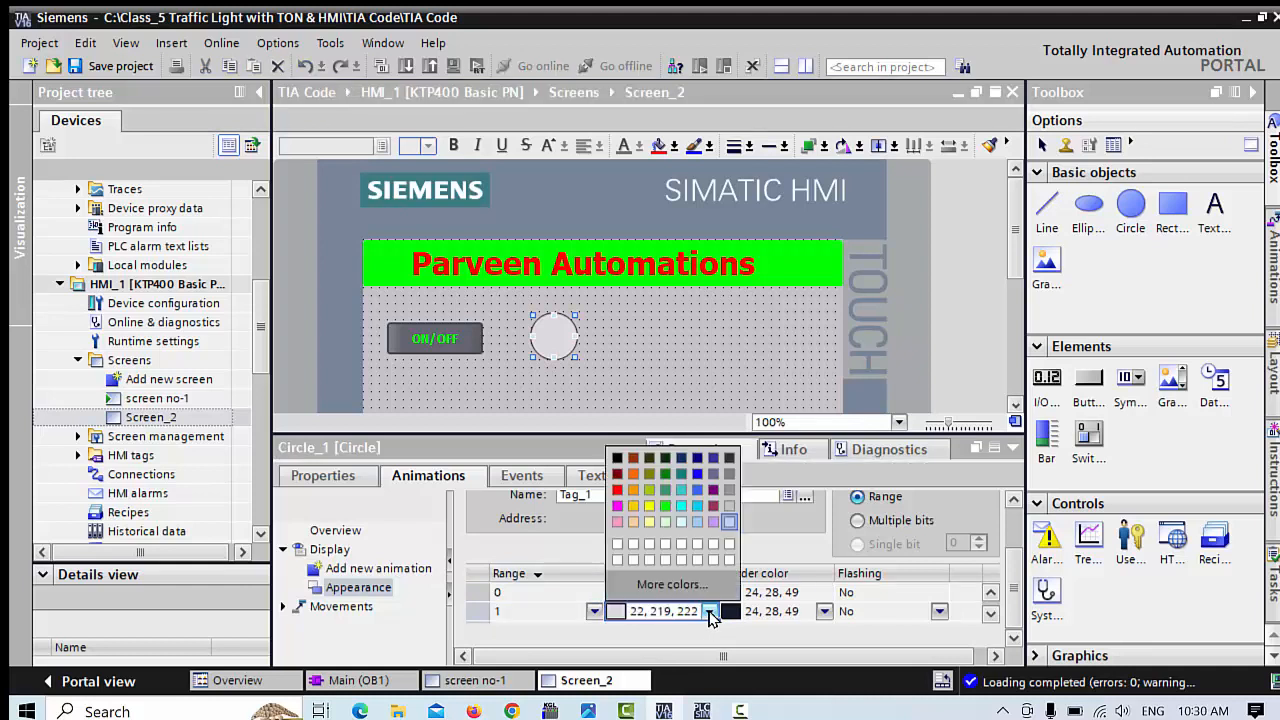
click(633, 489)
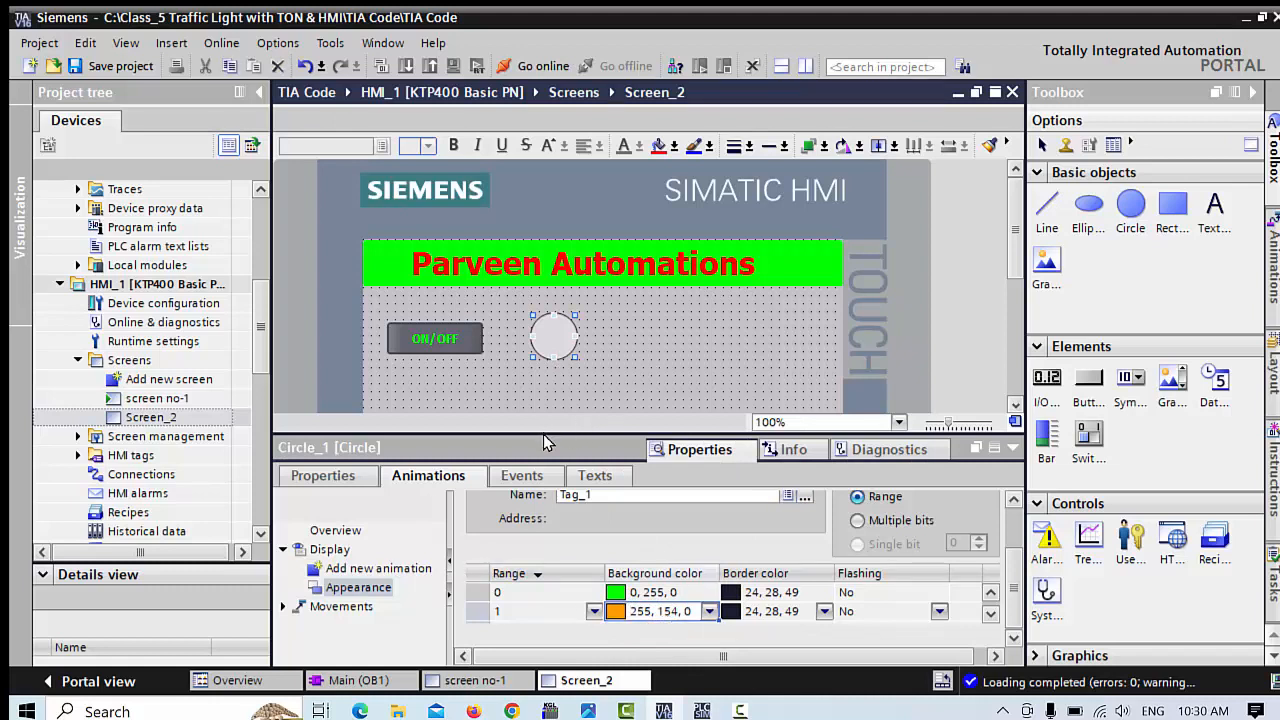
Step: Place a second button on Screen_2 and align it directly below the ON/OFF button
drag(543, 434, 543, 453)
click(463, 406)
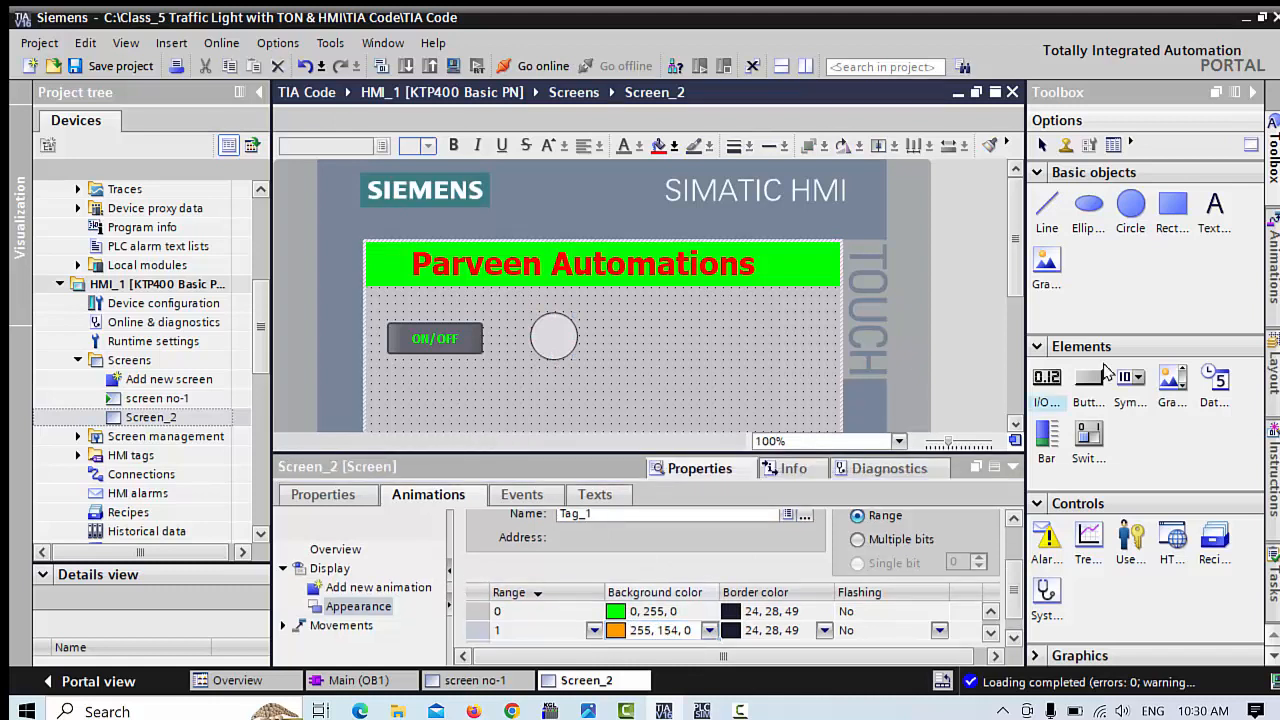
click(1095, 378)
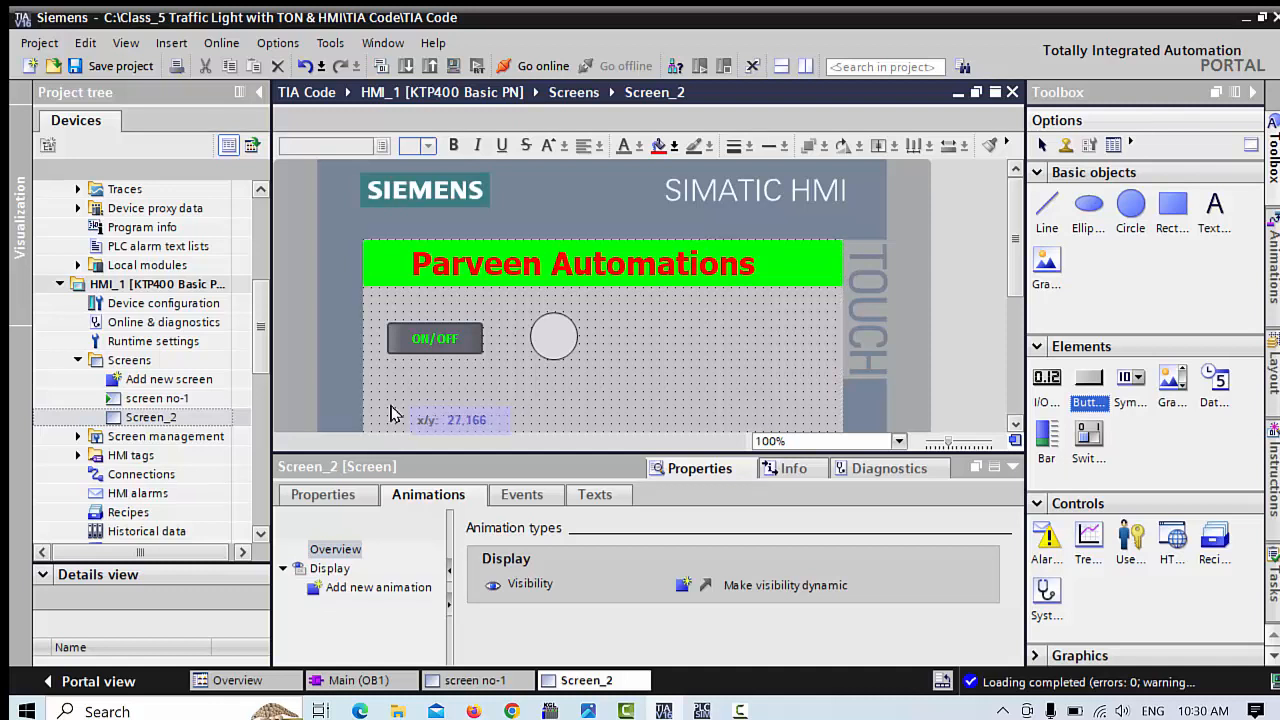
click(376, 406)
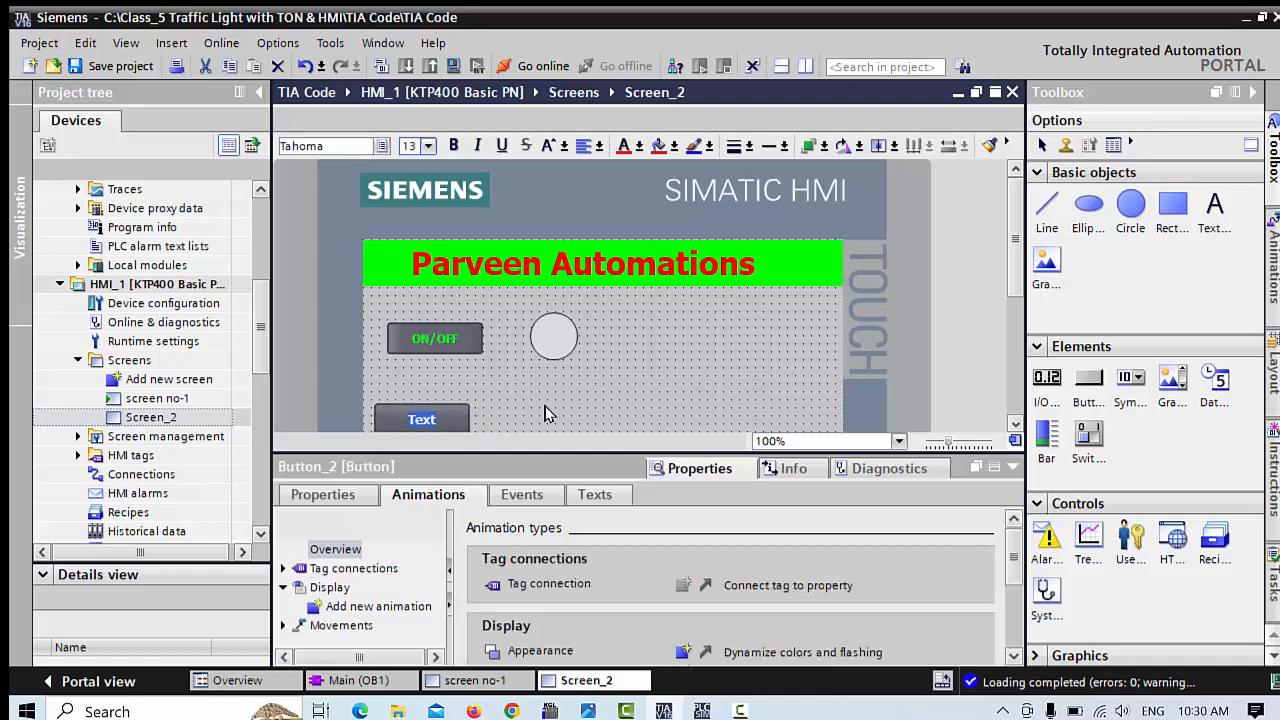
click(688, 430)
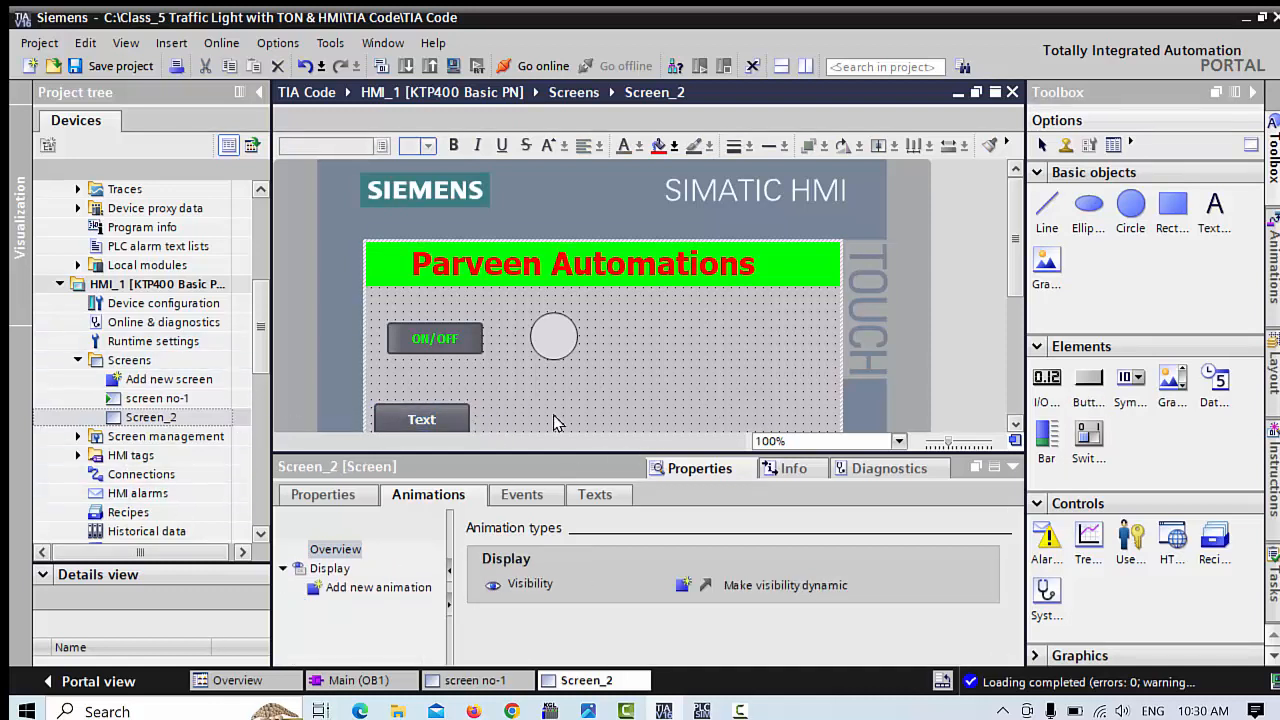
drag(437, 420, 462, 397)
click(450, 420)
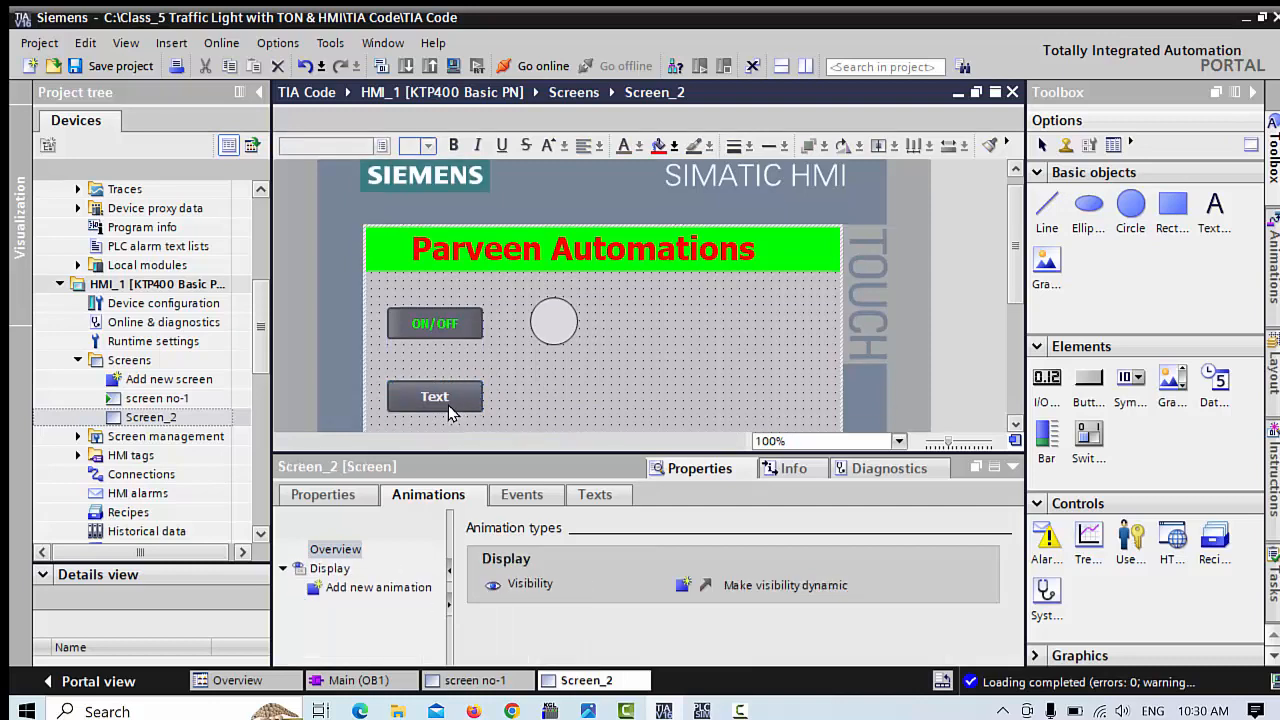
right_click(450, 413)
click(470, 391)
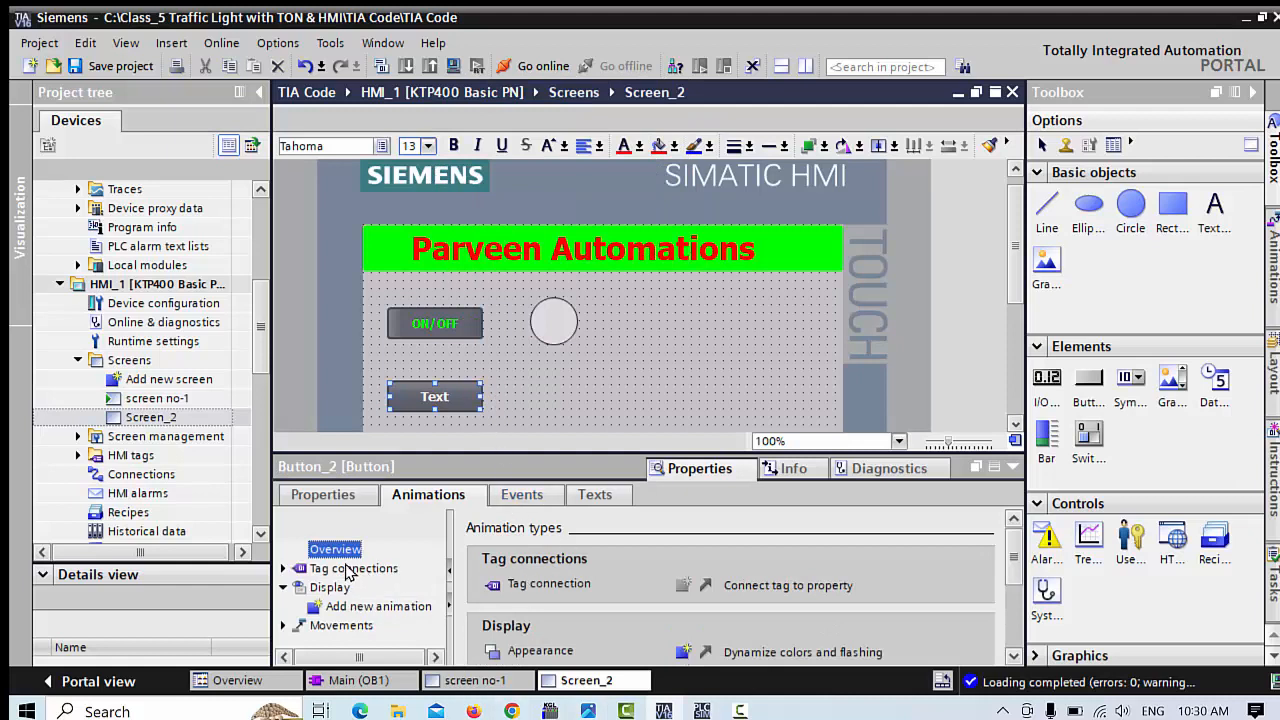
Step: Try to assign a screen function to the new button's Click event by searching for "SCREEN_1"
click(532, 497)
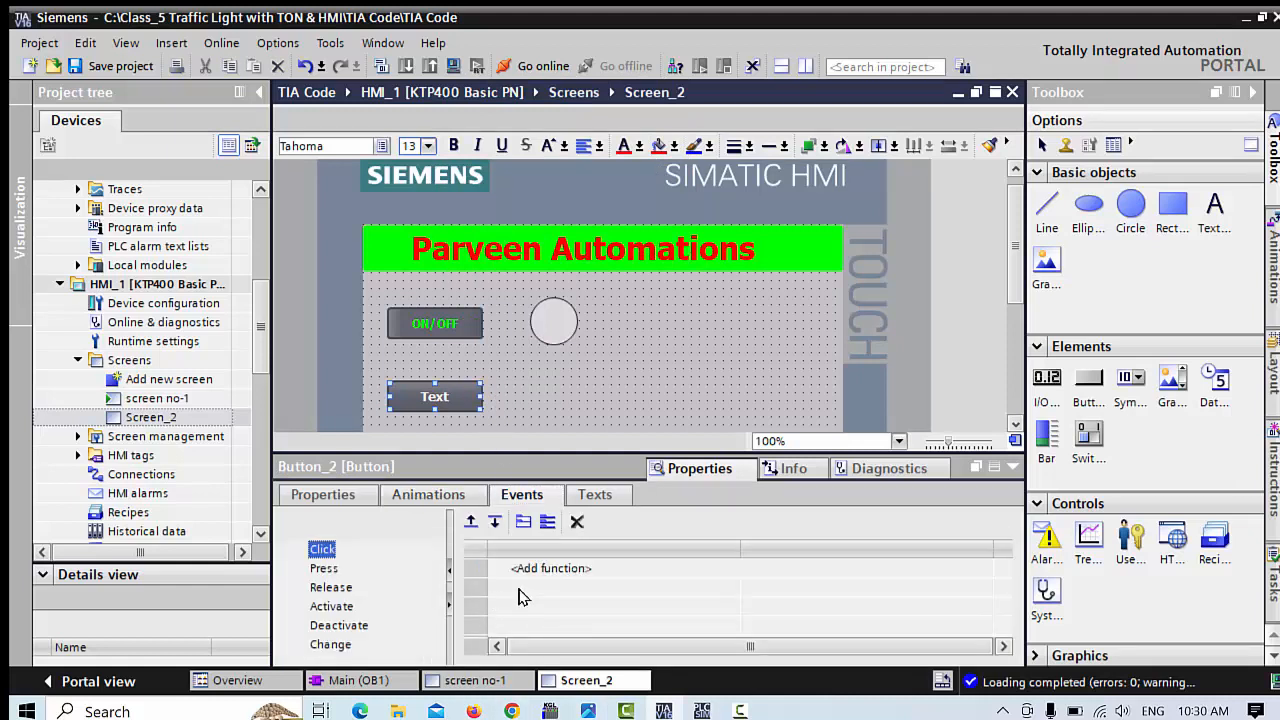
click(570, 575)
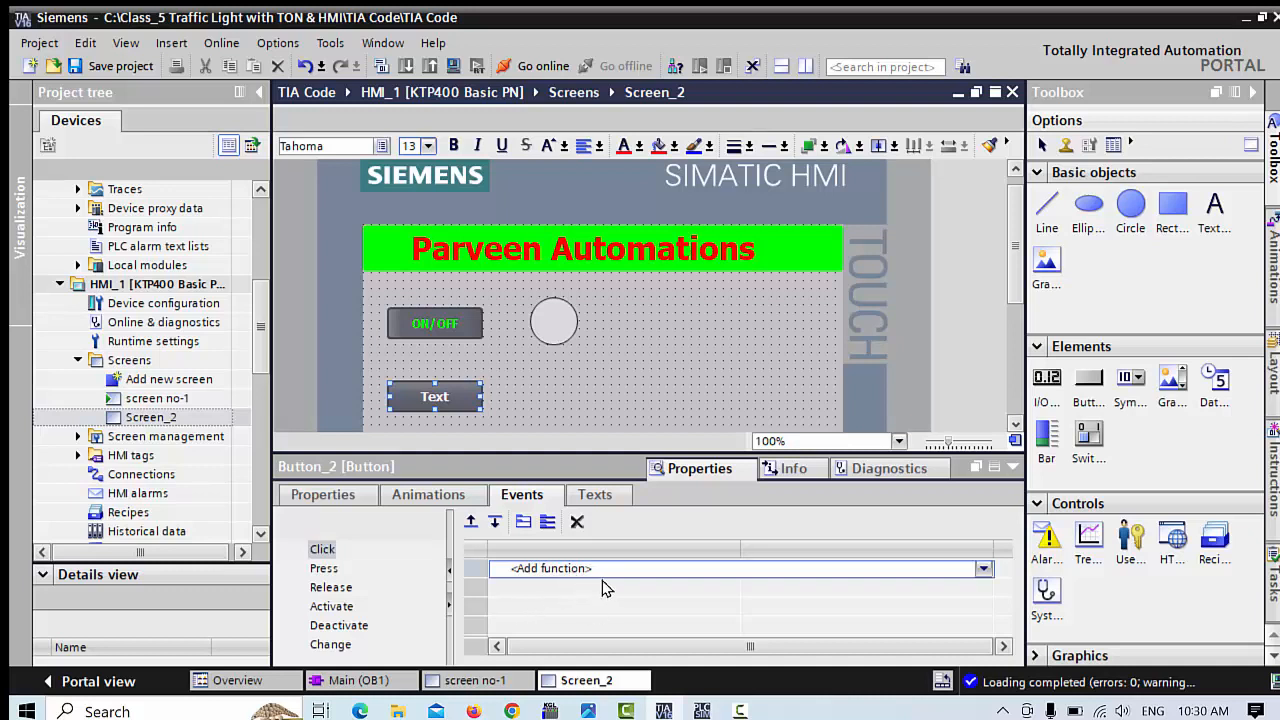
click(595, 576)
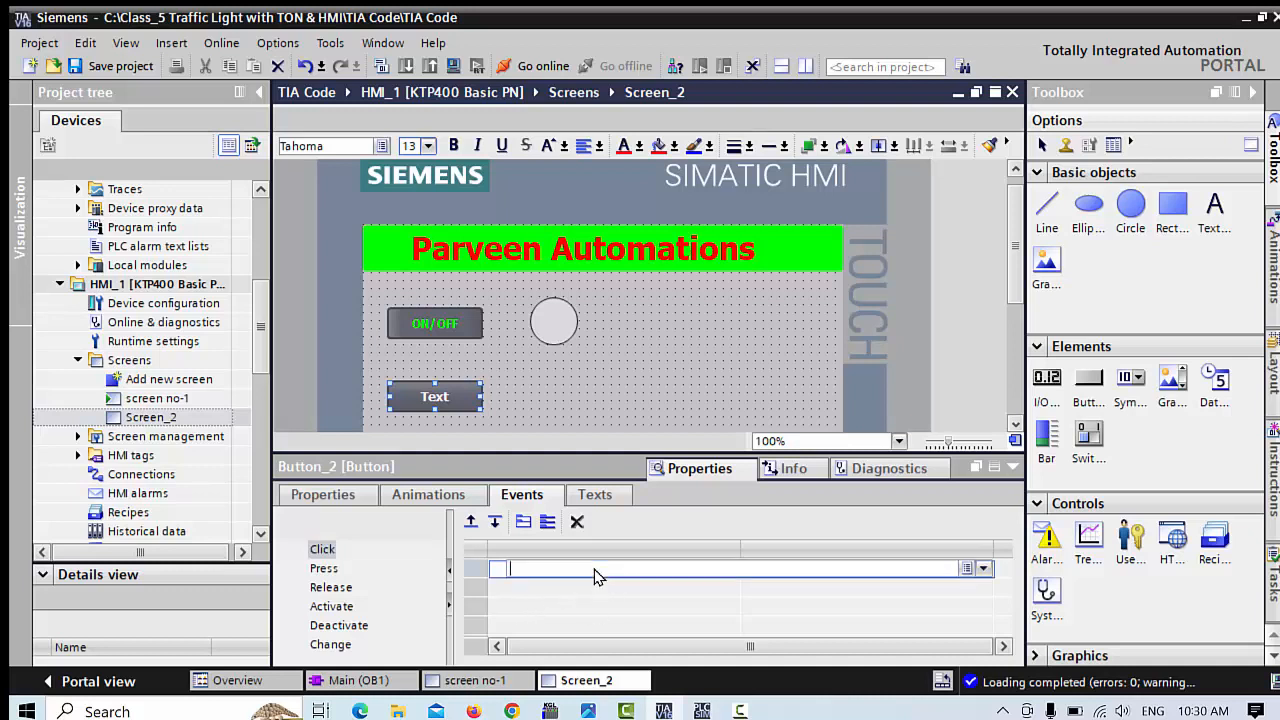
click(974, 572)
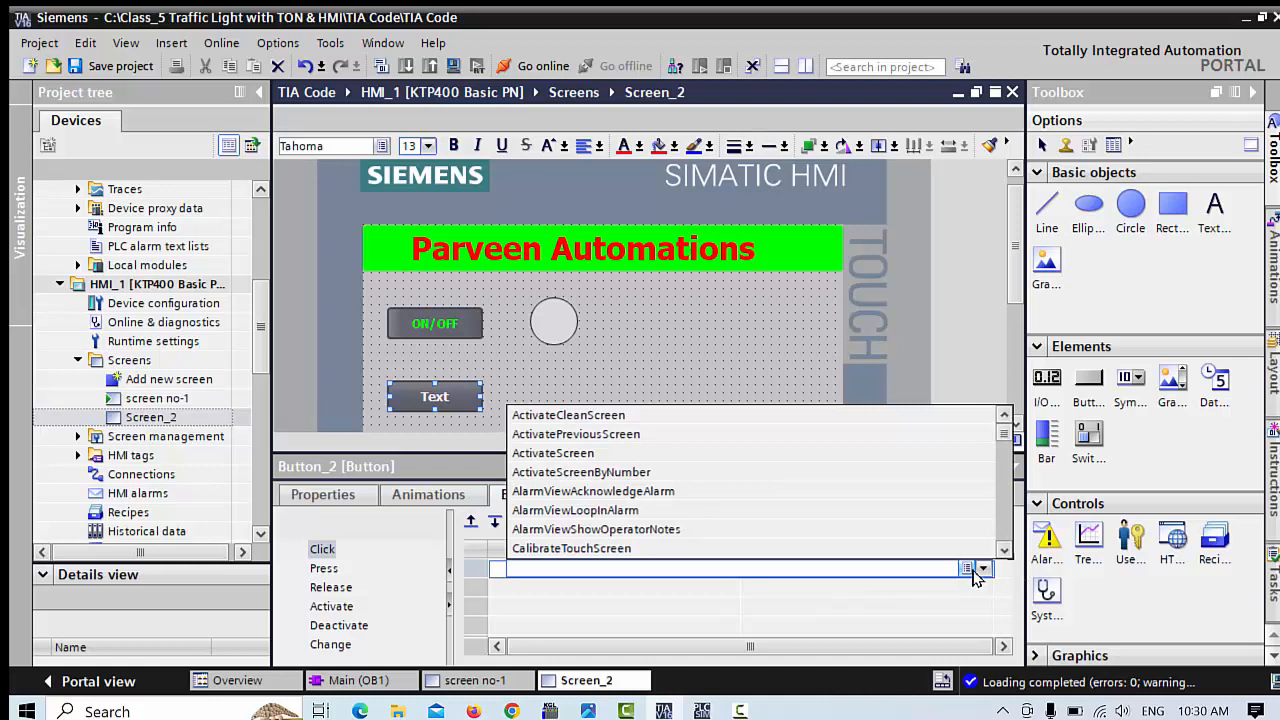
click(605, 585)
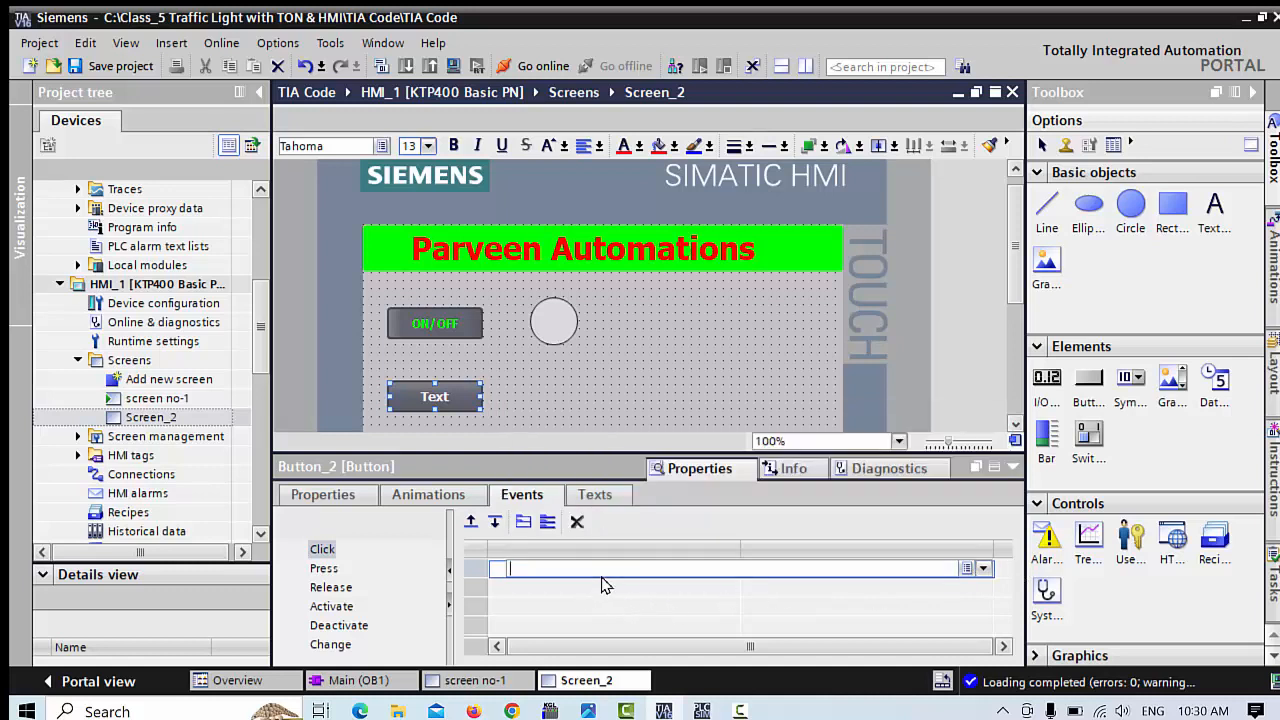
text(SCREEN)
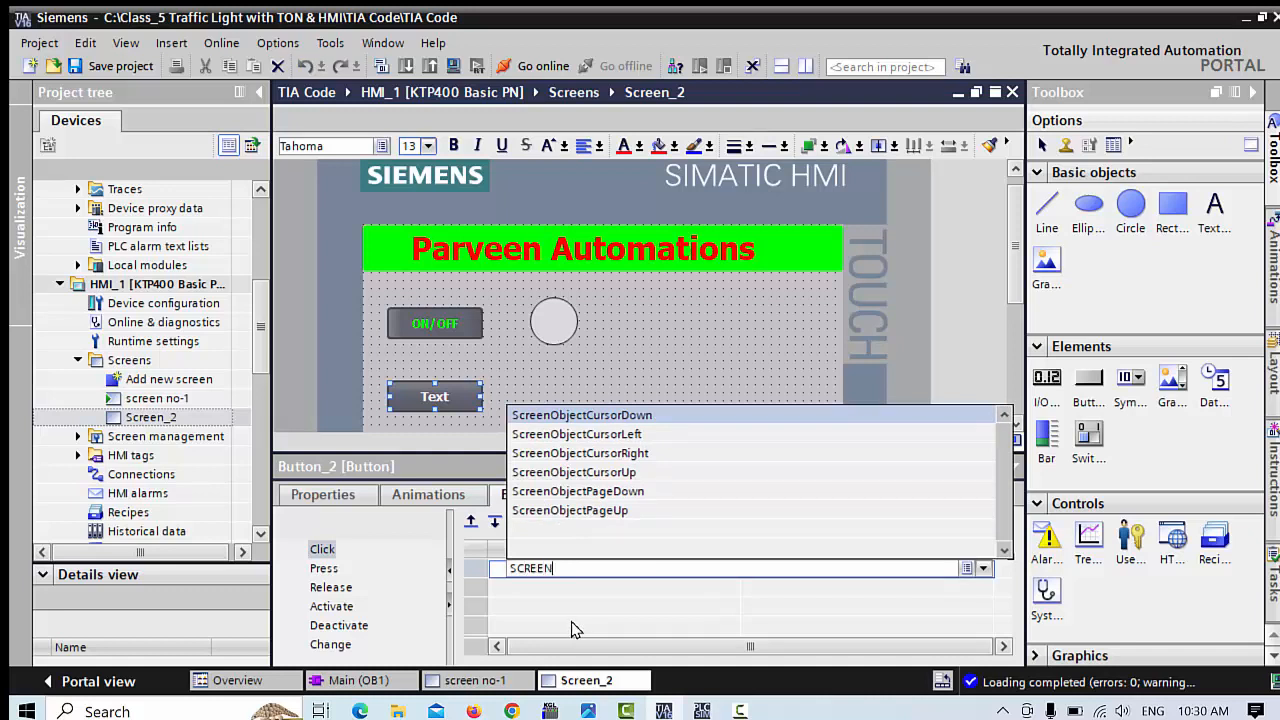
text(_)
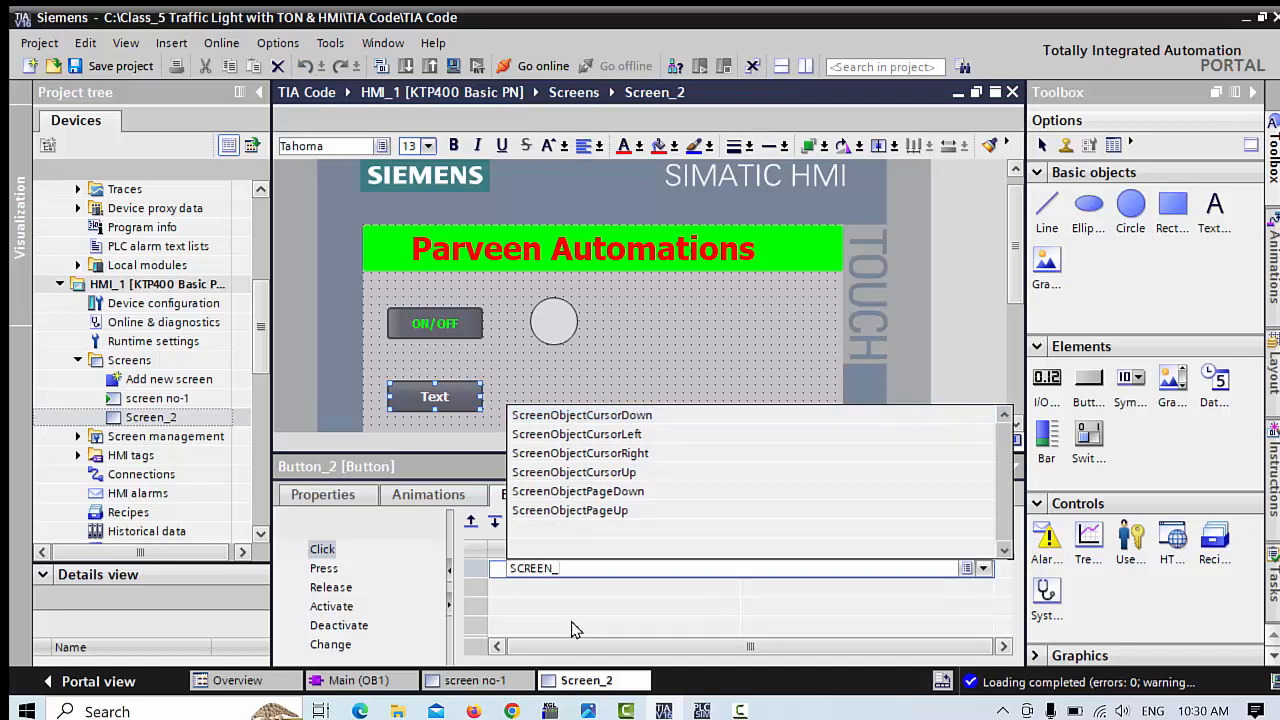
text(1)
key(Escape)
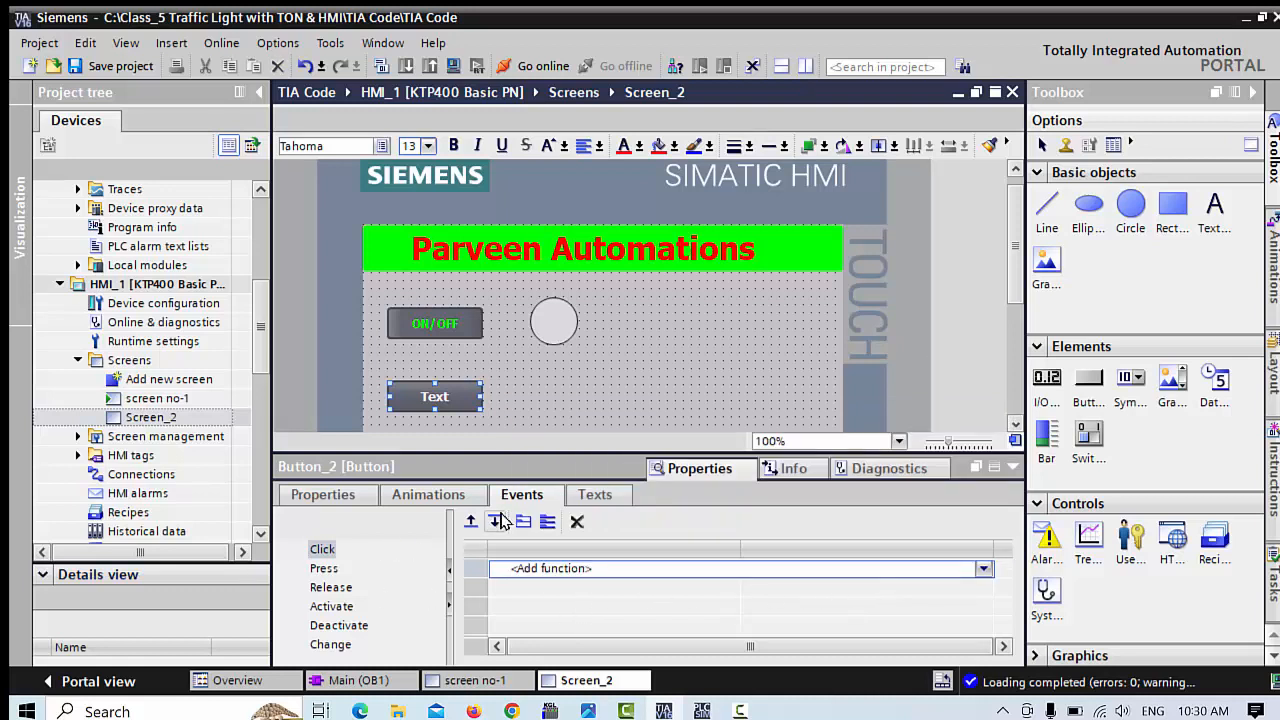
right_click(470, 405)
click(514, 386)
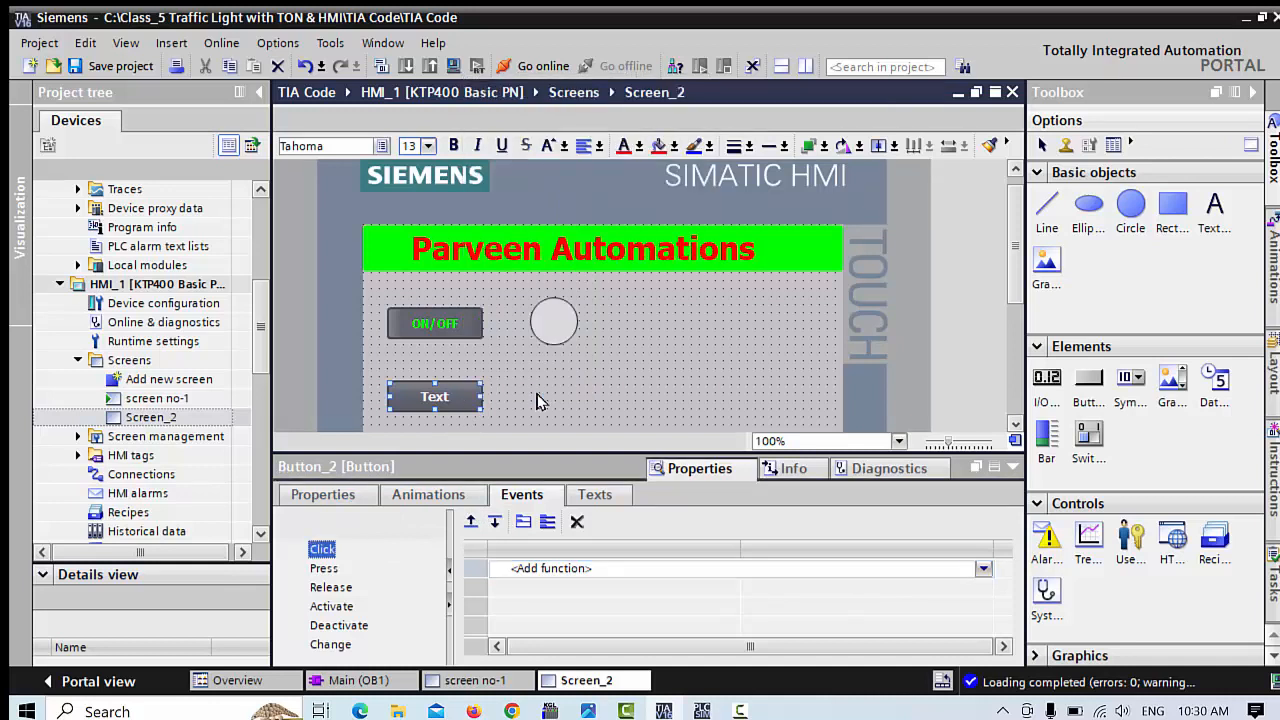
Step: Assign the ActivateScreen function to the Click event of Screen_2's second button
click(563, 571)
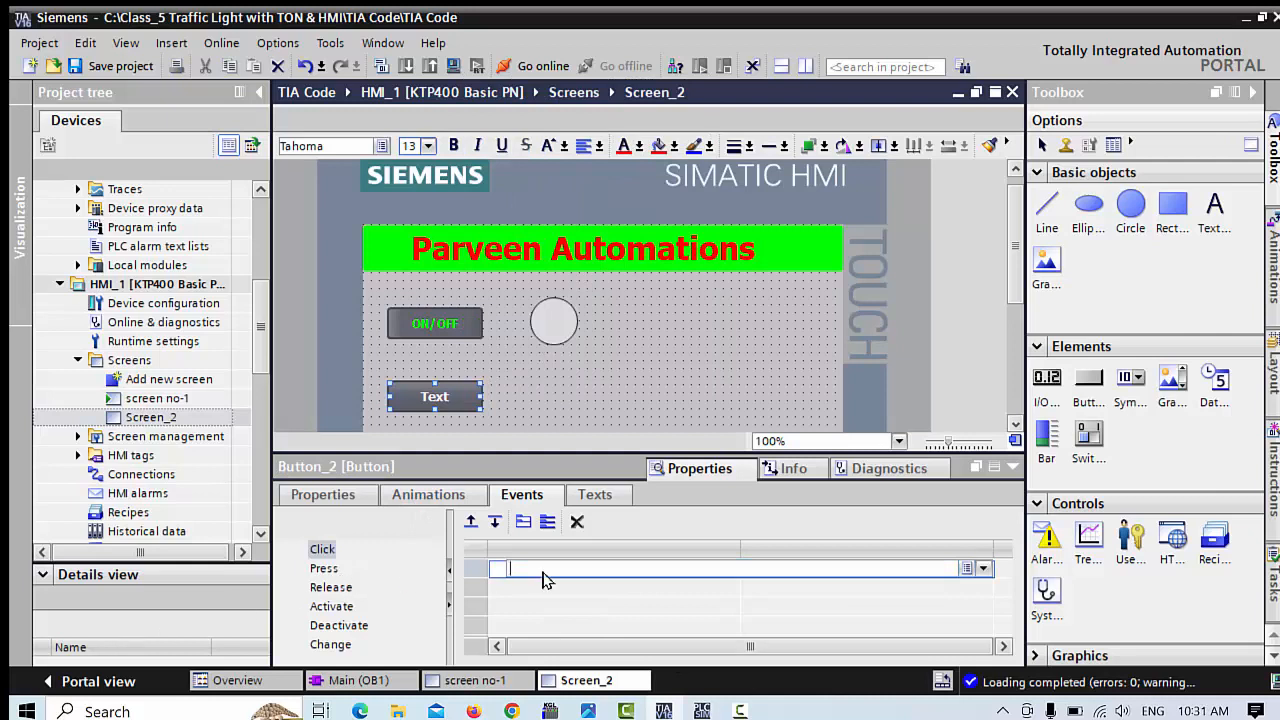
text(S)
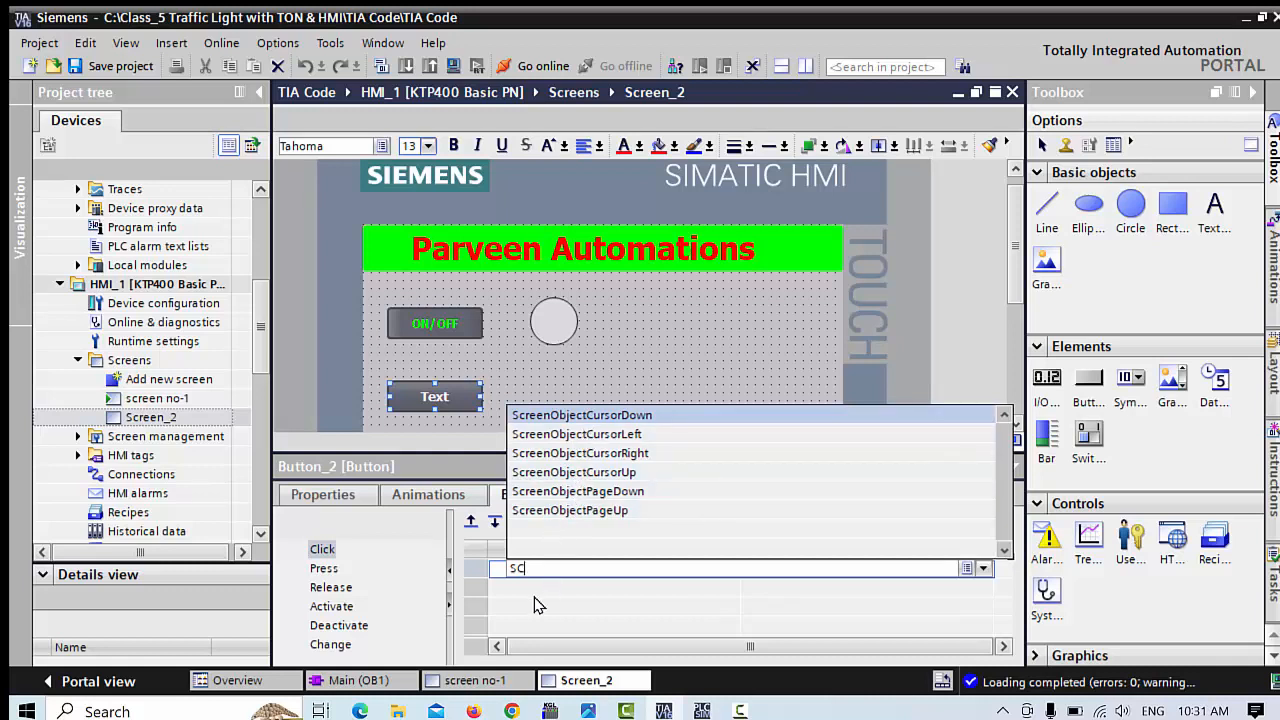
key(BackSpace)
key(BackSpace)
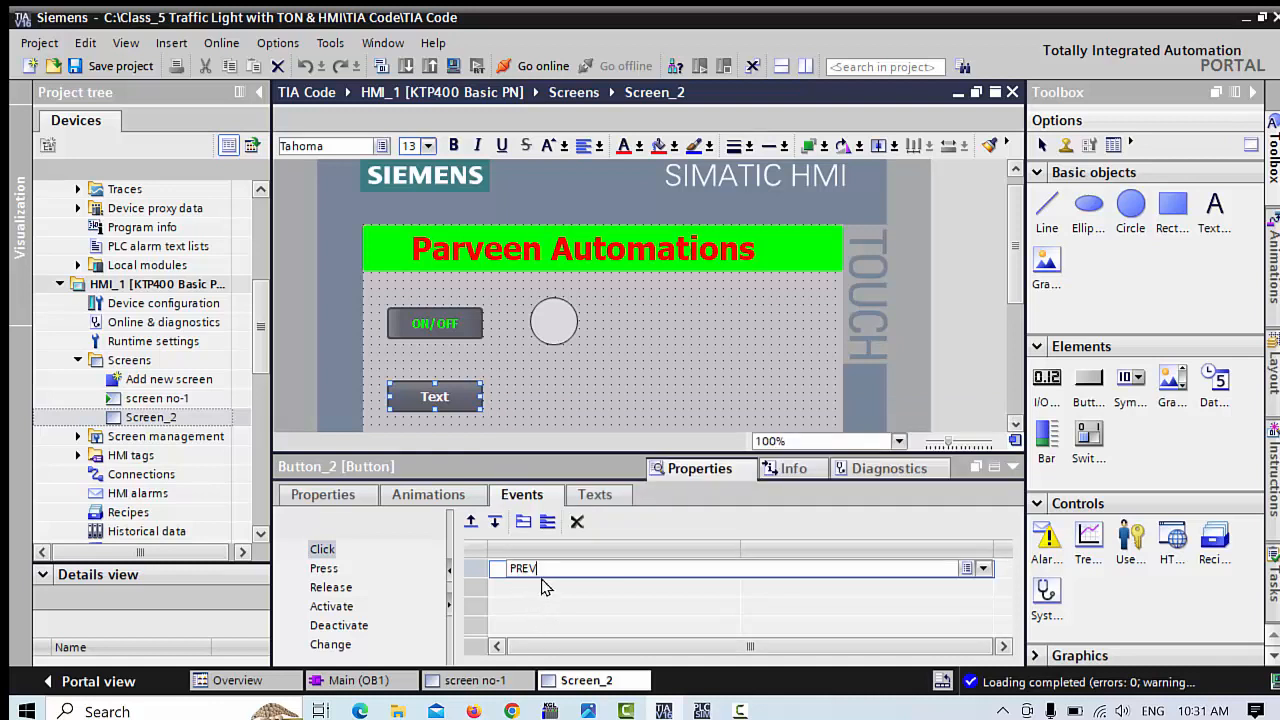
click(967, 568)
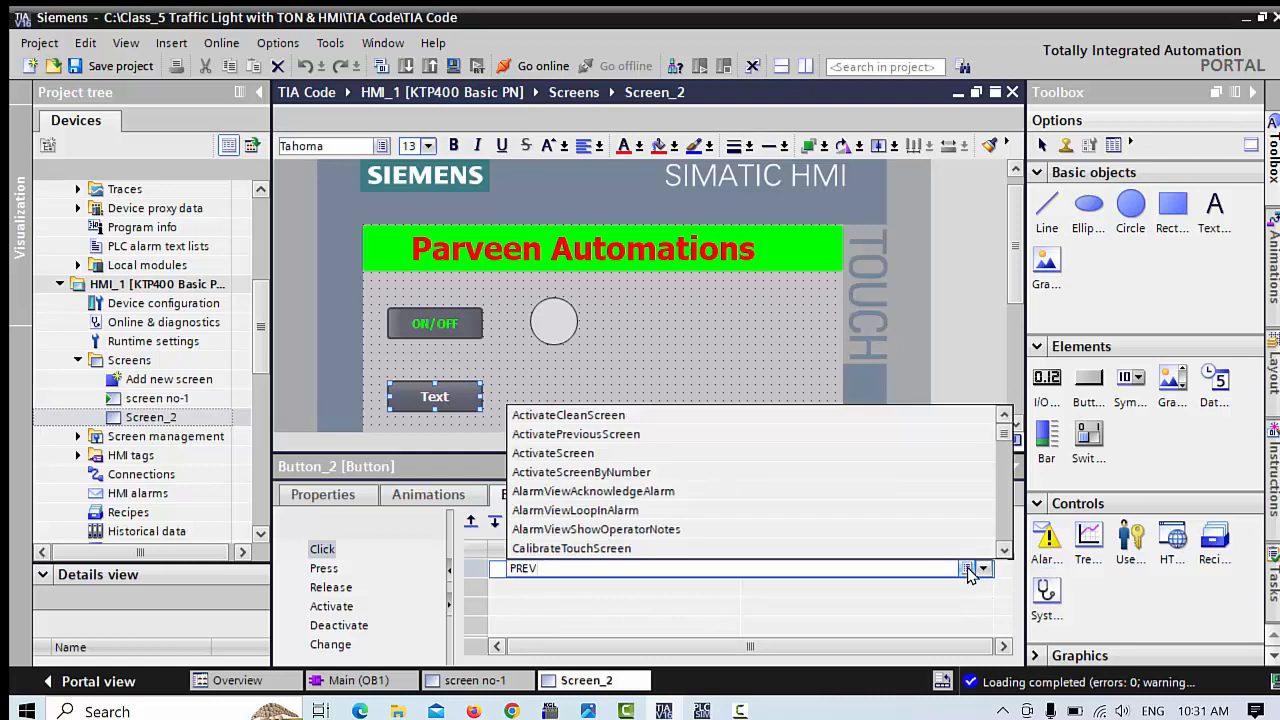
click(563, 458)
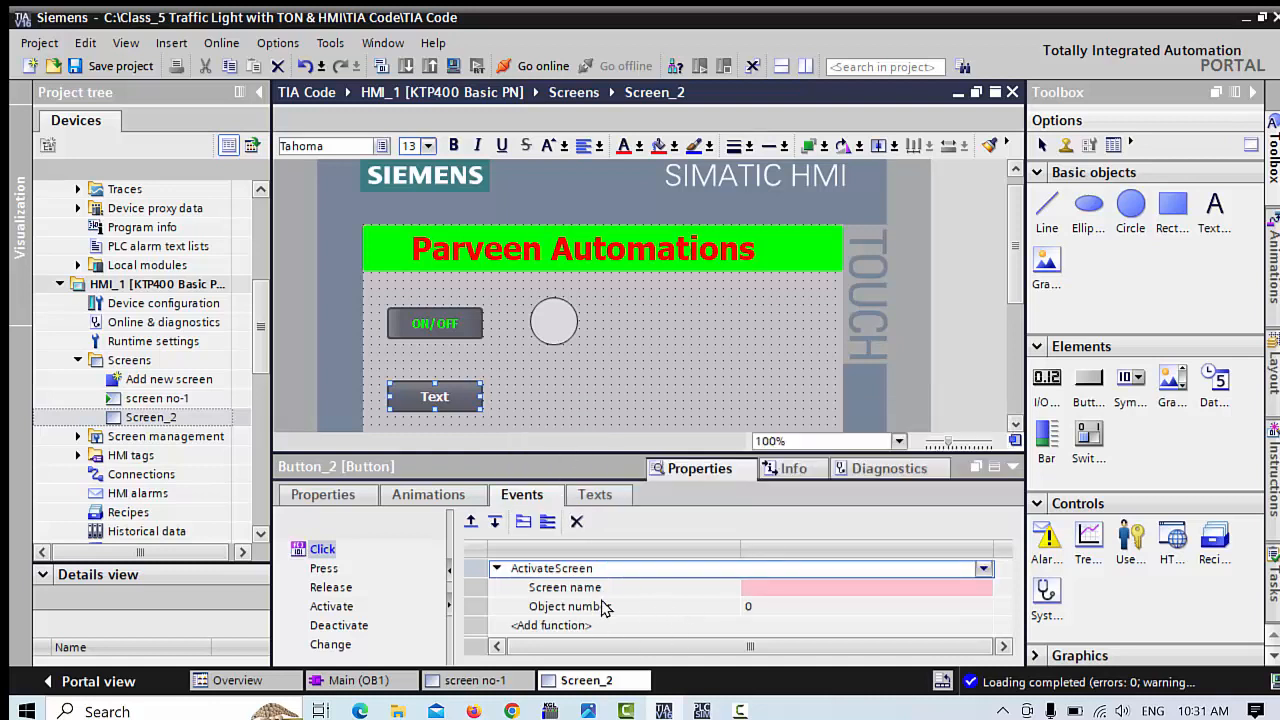
Step: Set "screen no-1" as the screen name that the second button's ActivateScreen function opens
click(808, 590)
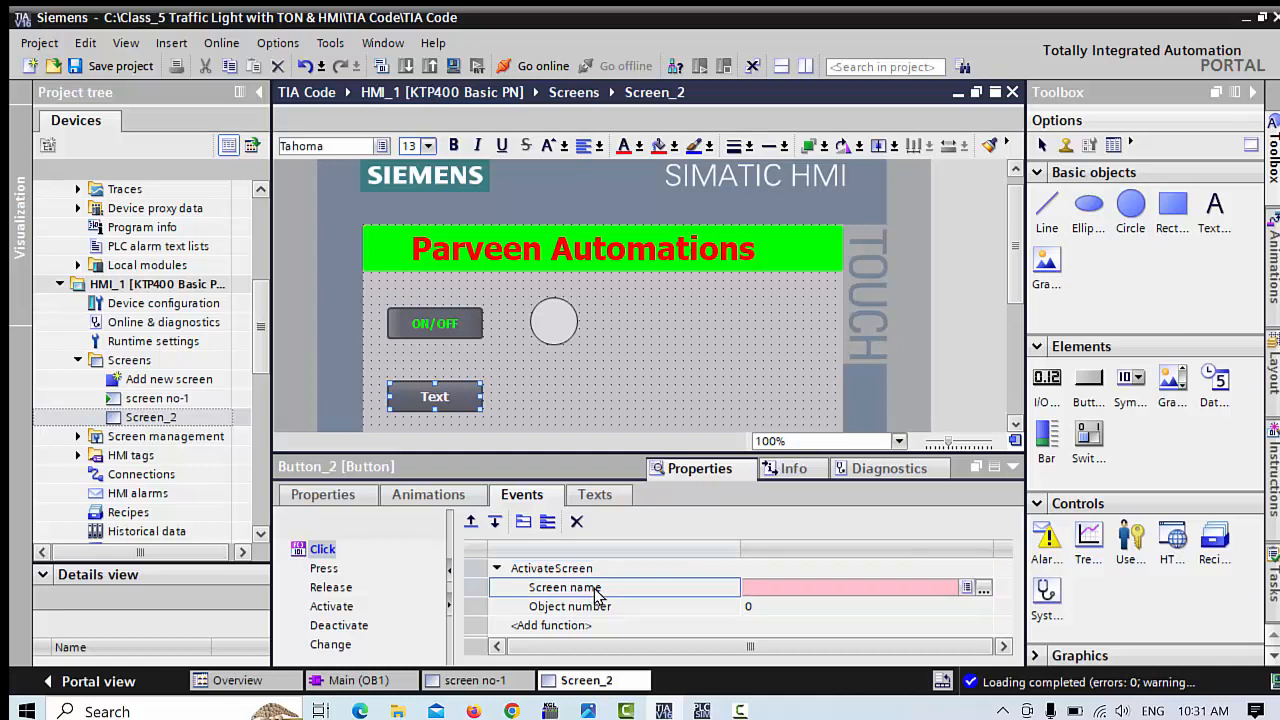
click(806, 592)
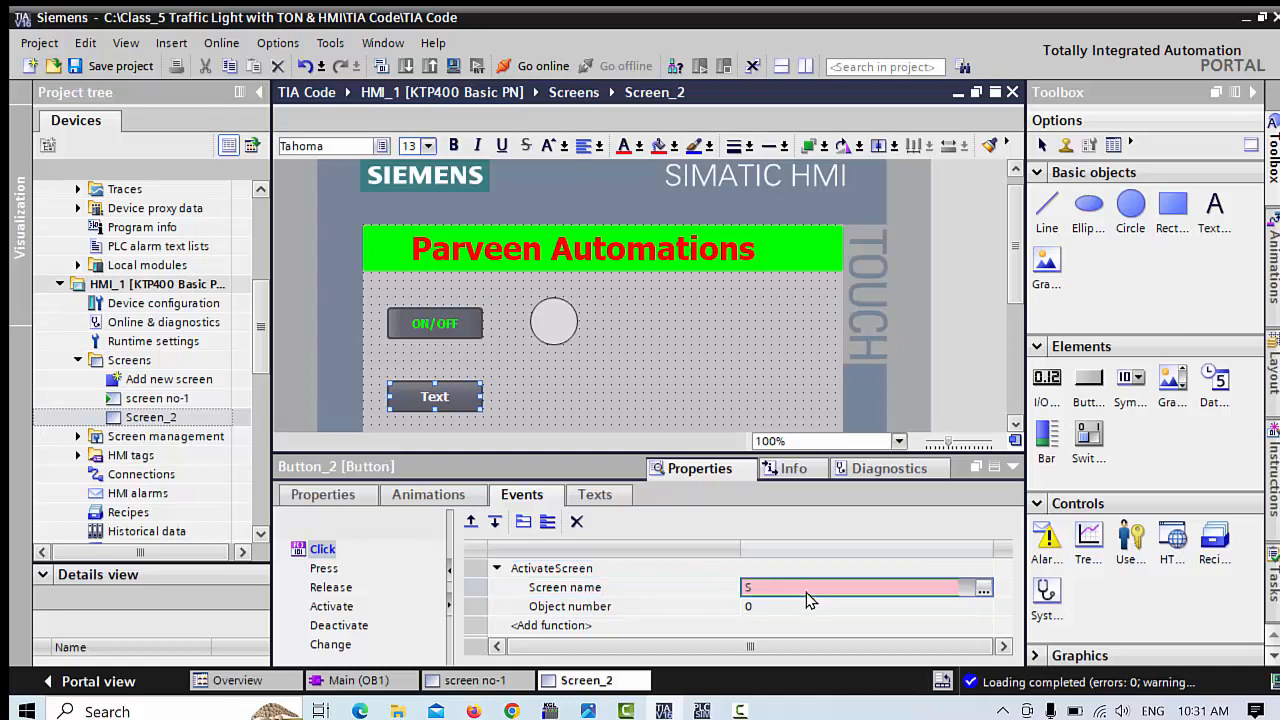
text(SC)
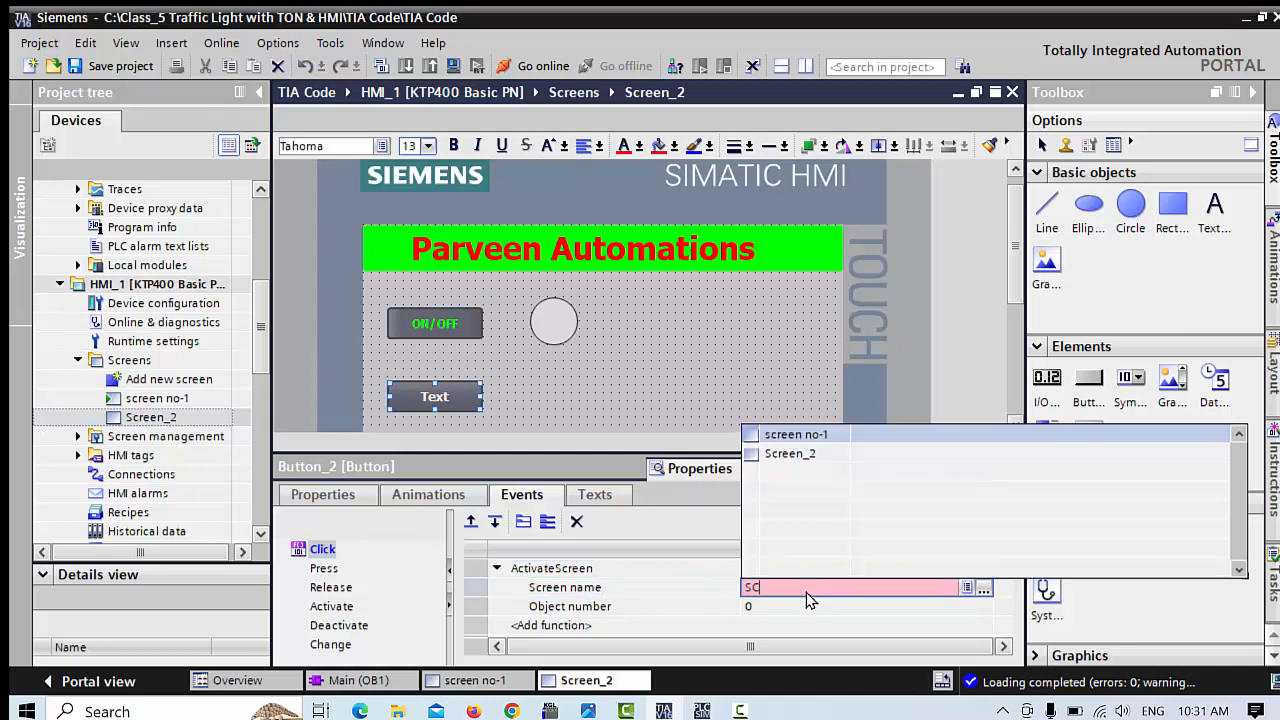
click(816, 438)
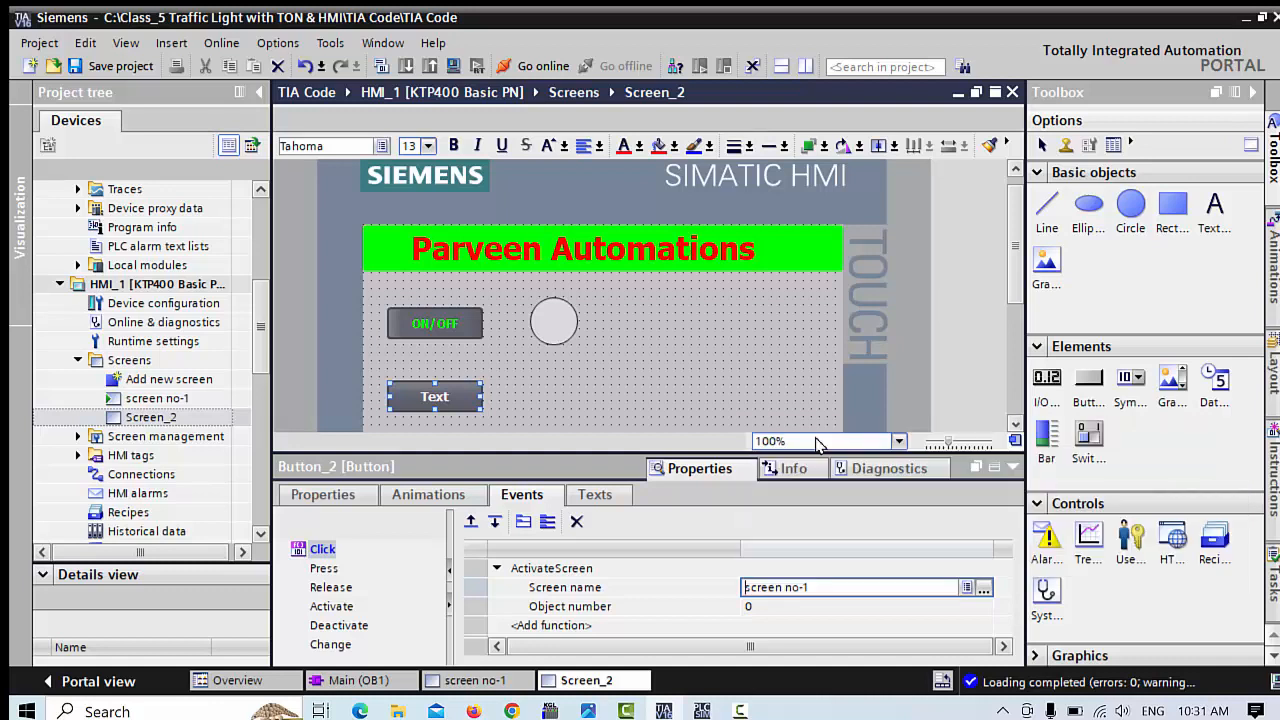
click(634, 611)
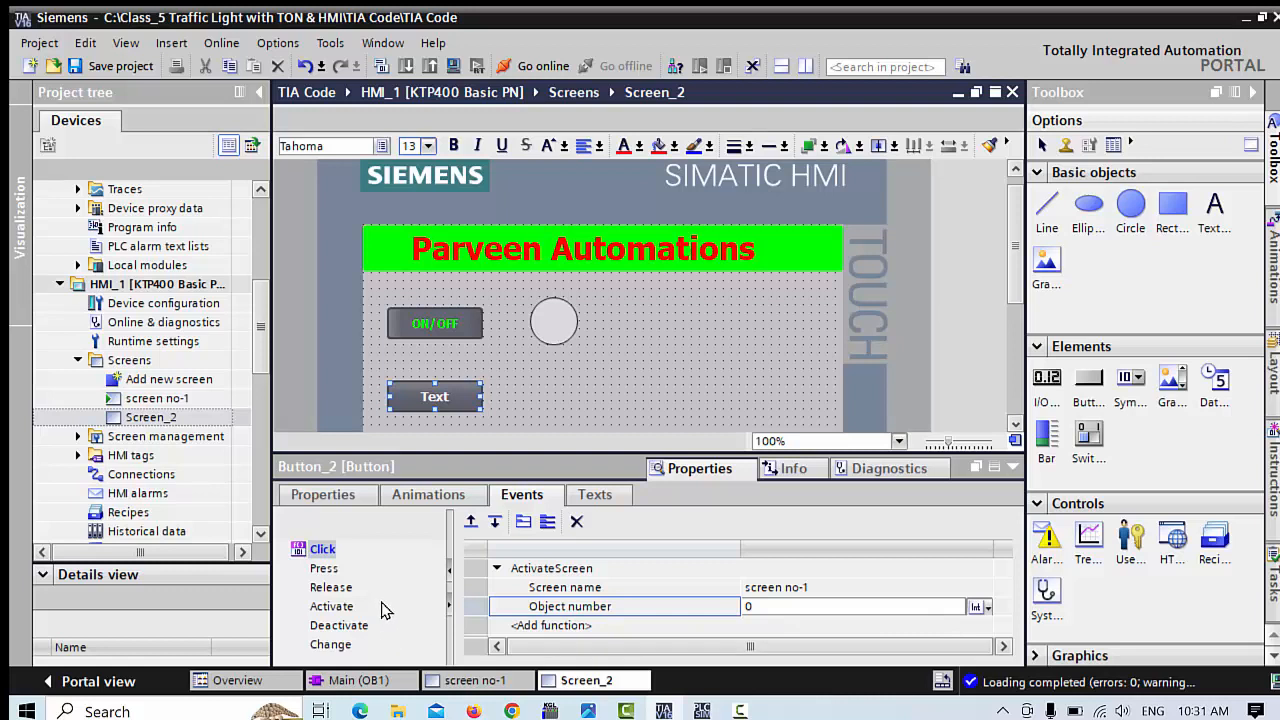
click(560, 415)
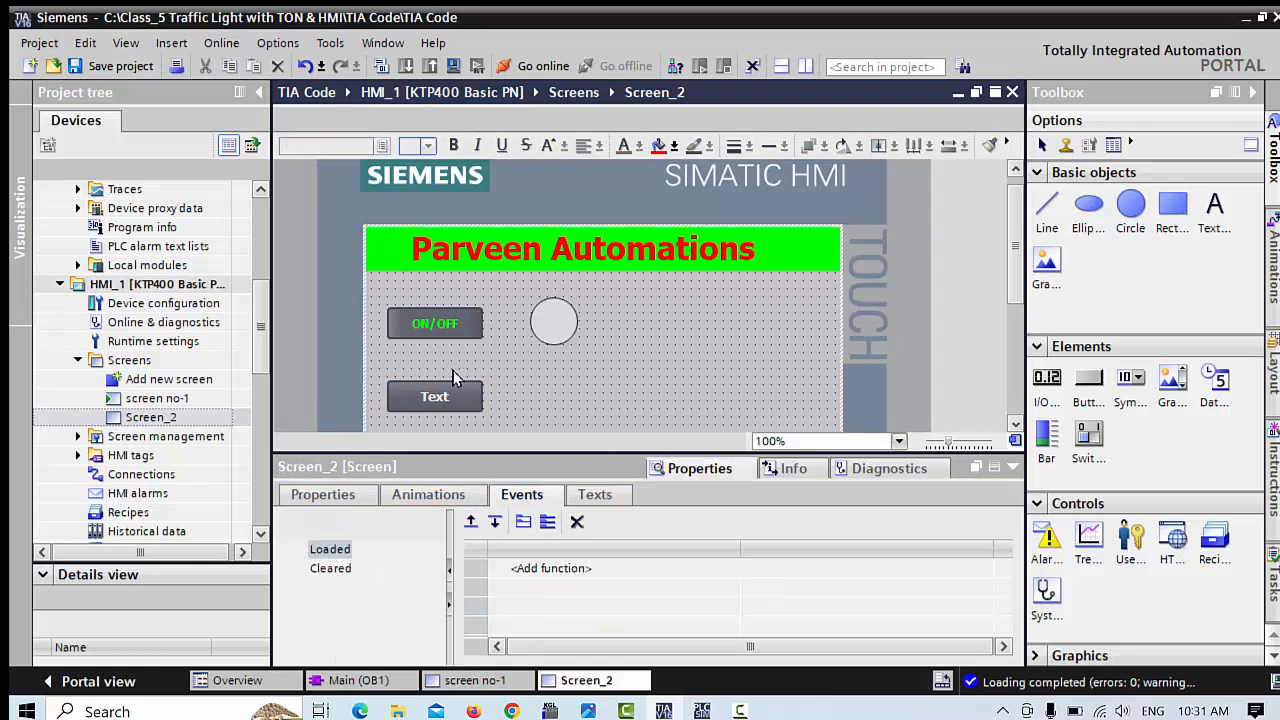
Step: Add a new button from the basic elements to the HMI screen "screen no-1"
click(472, 681)
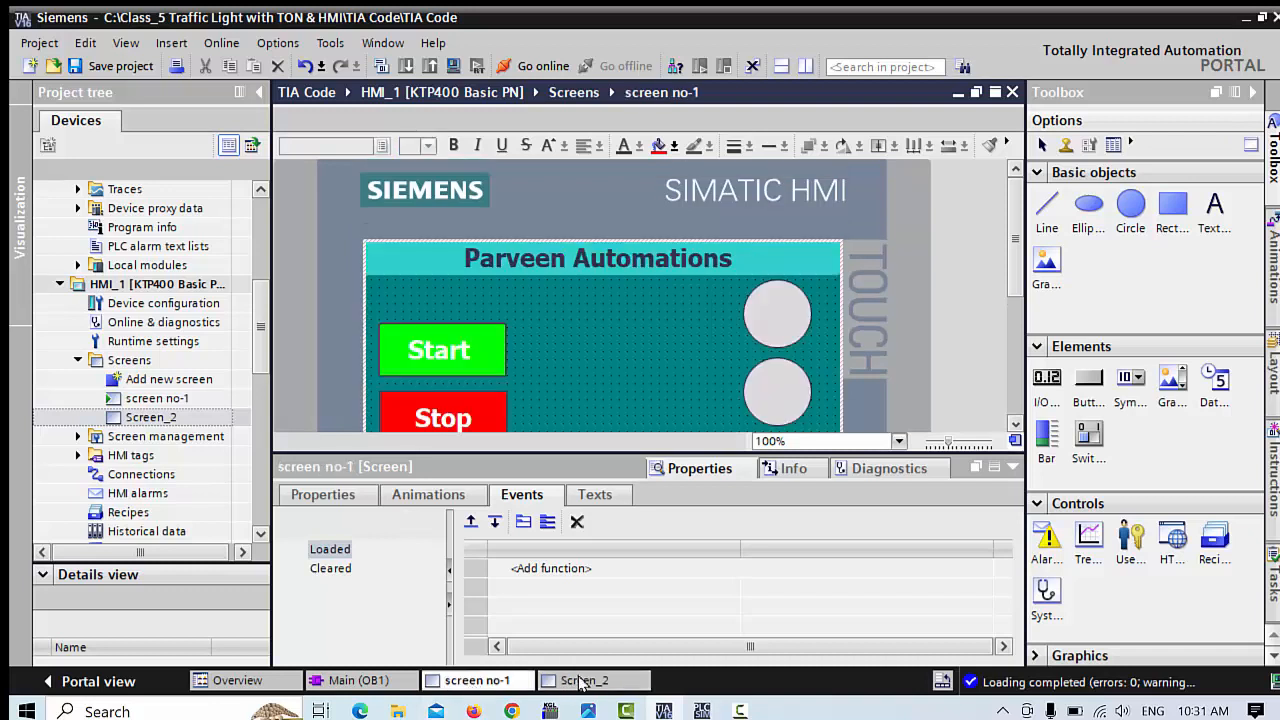
scroll(560, 375, down, 5)
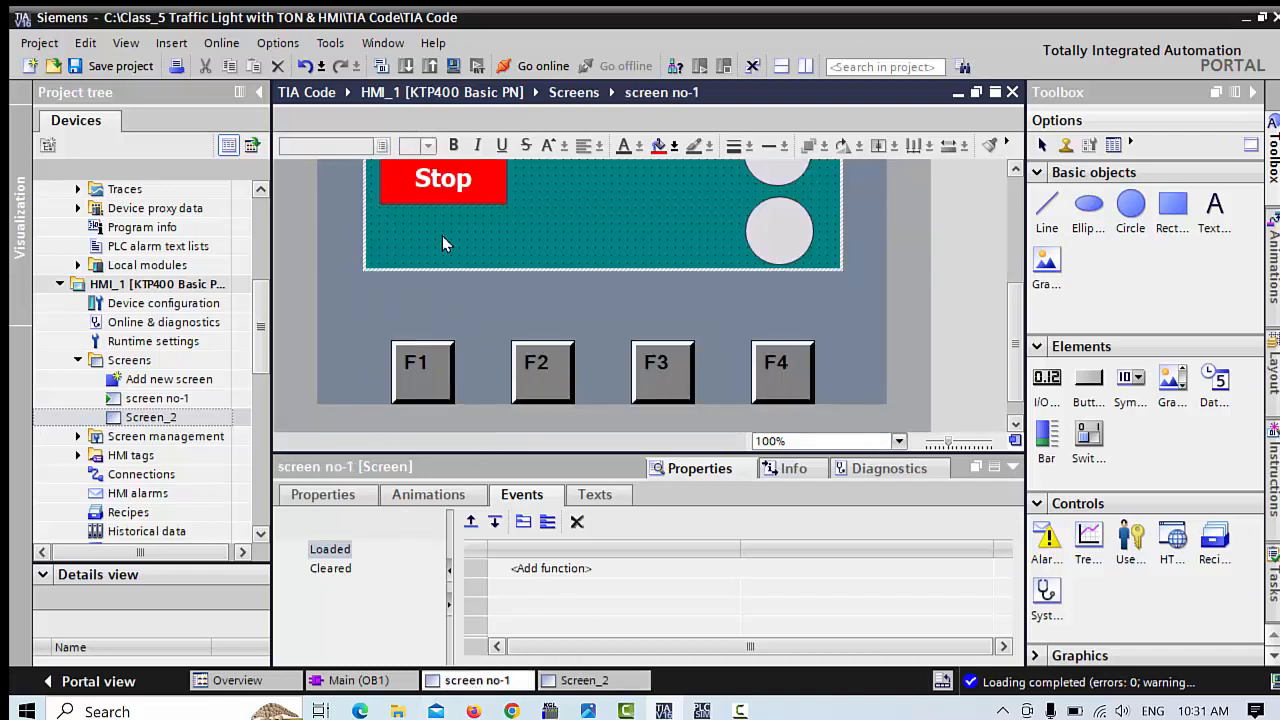
click(1088, 388)
click(486, 275)
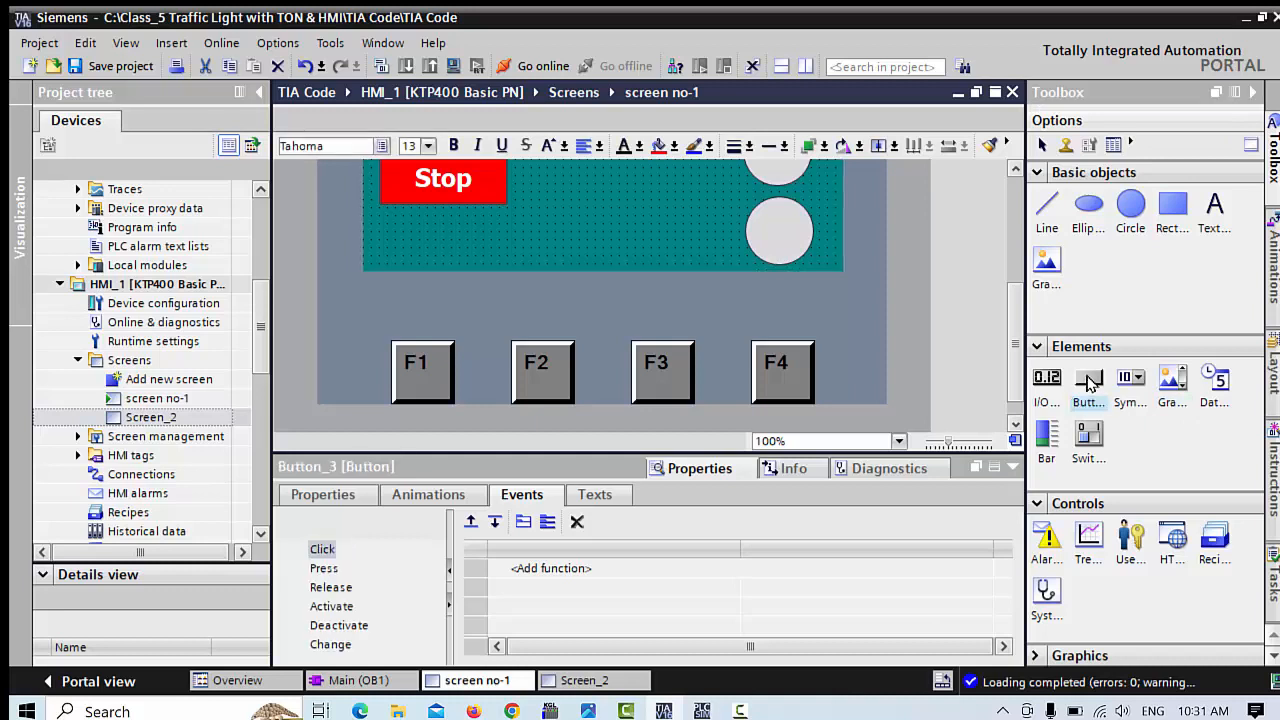
click(467, 284)
scroll(654, 262, up, 5)
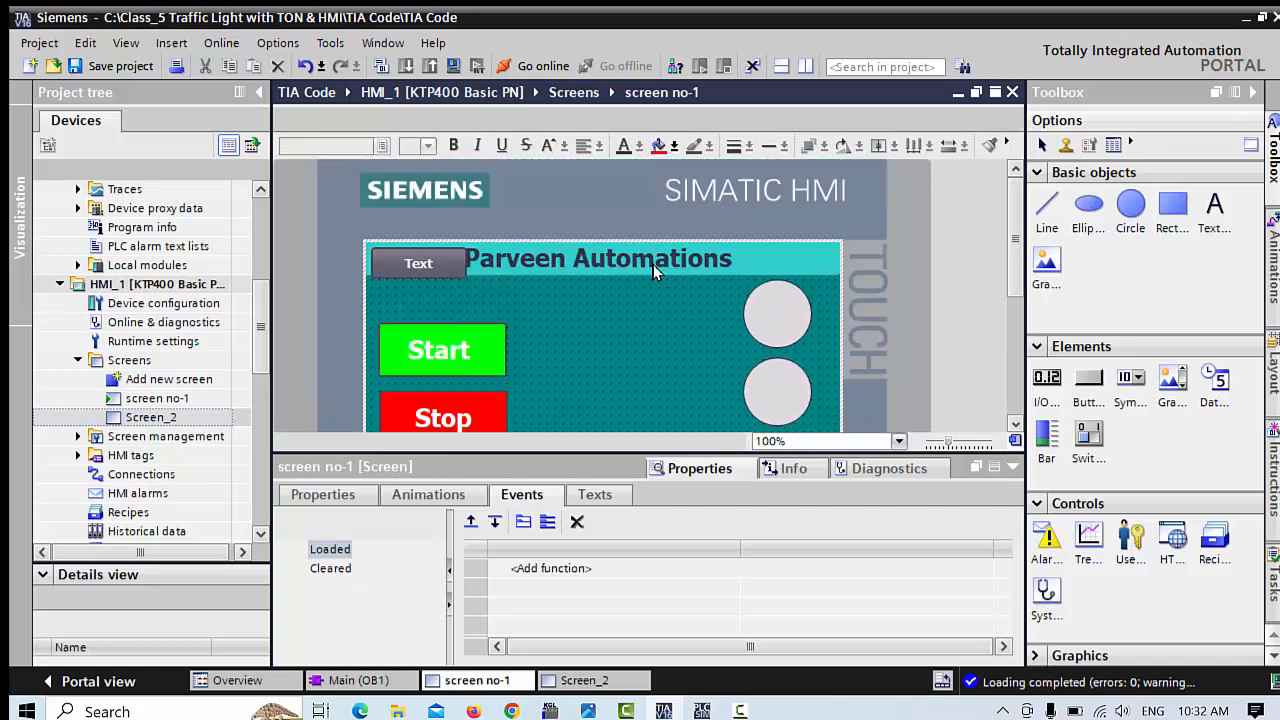
Step: Move the new button on screen no-1 into the free space directly below the Stop button
drag(415, 274, 637, 344)
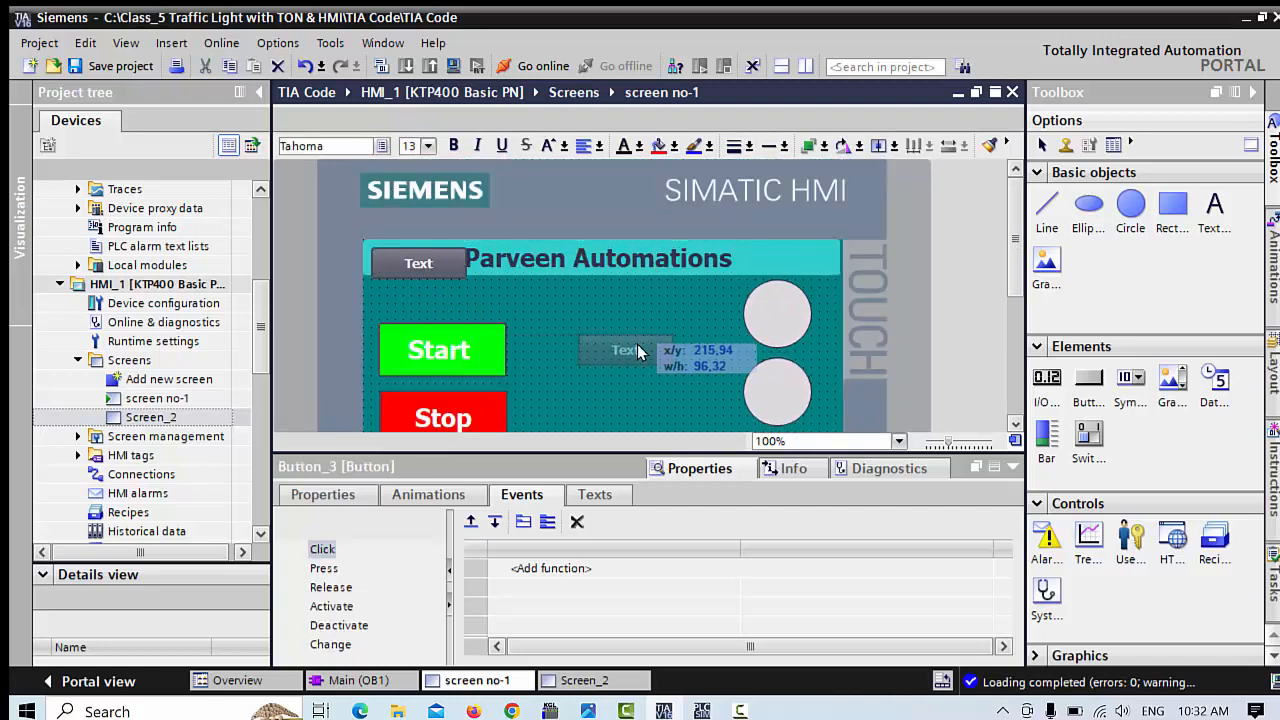
scroll(643, 373, down, 4)
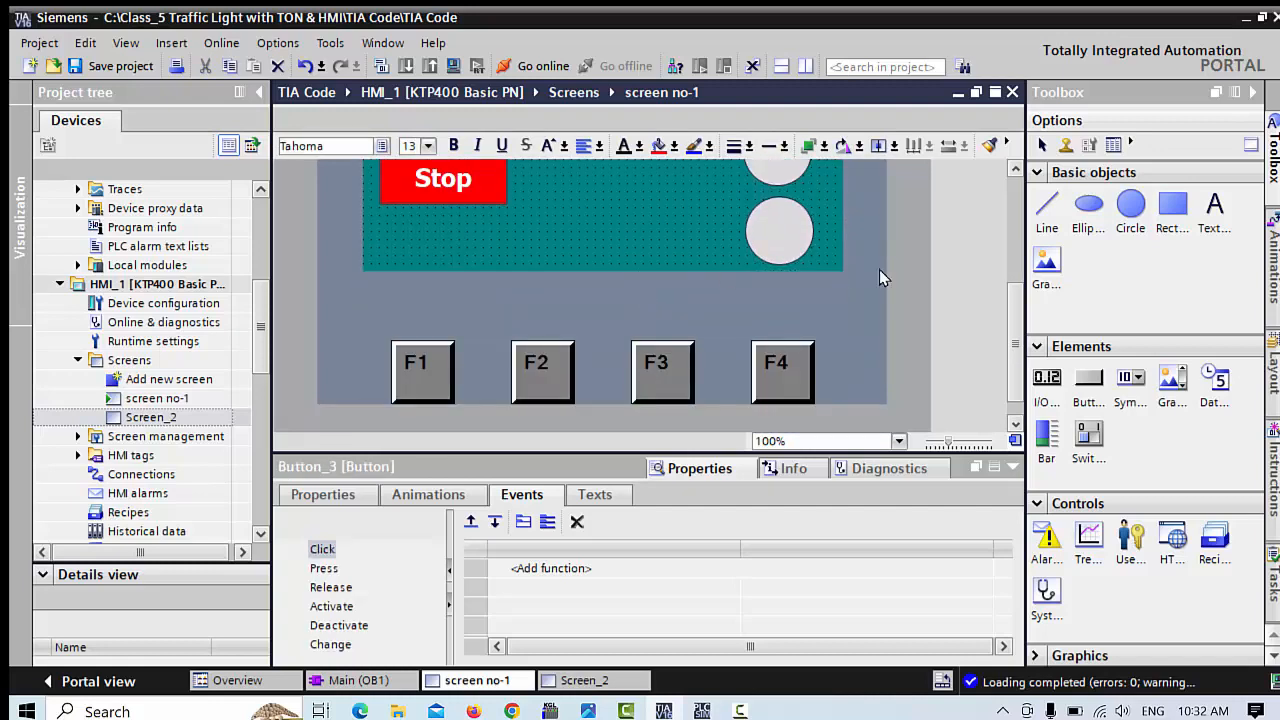
scroll(1020, 333, up, 4)
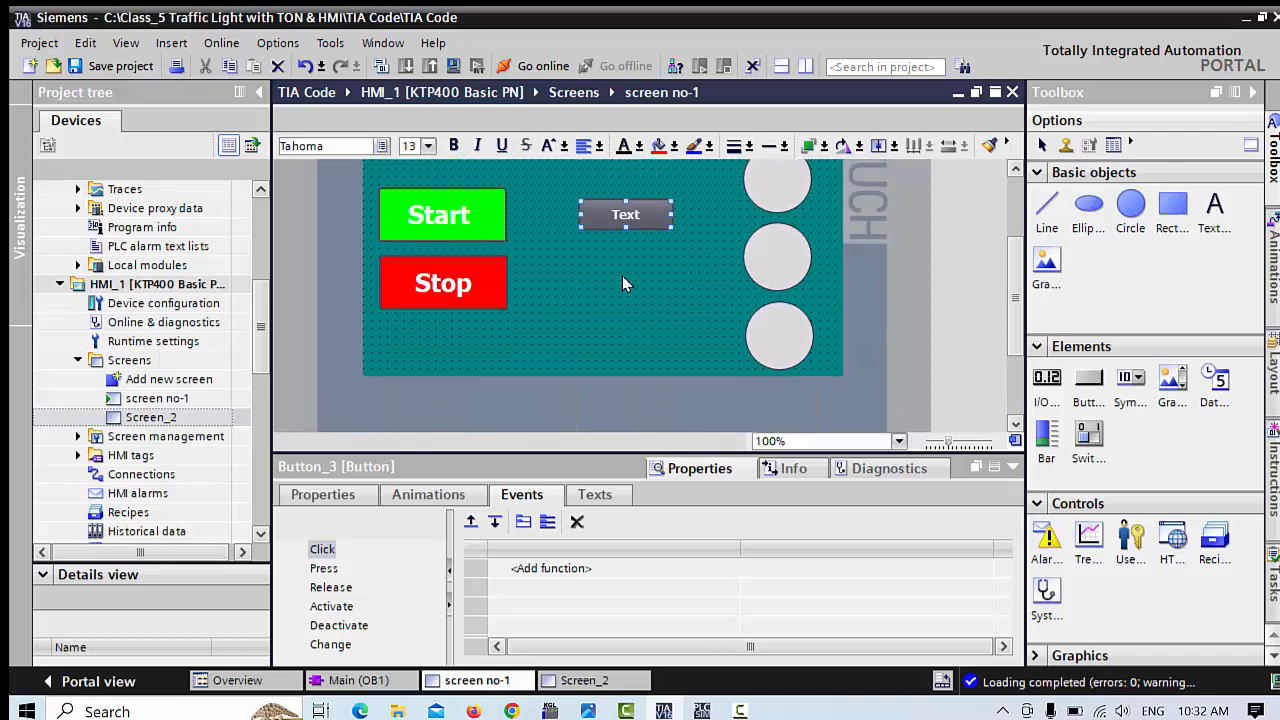
drag(620, 230, 434, 356)
click(561, 329)
click(446, 354)
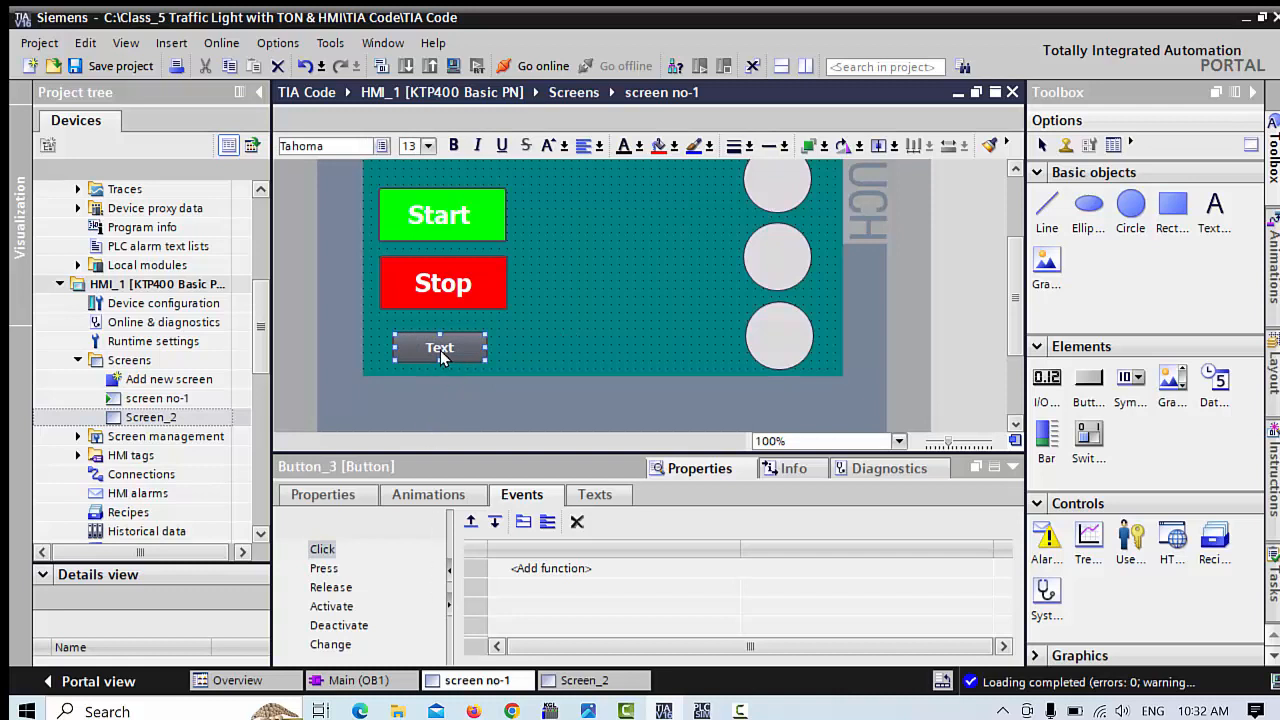
Step: Label the new button below Stop "NEXT"
double_click(440, 350)
text(NEXT)
click(603, 299)
Step: Assign the ActivateScreen function to the NEXT button's Click event
click(453, 347)
right_click(453, 346)
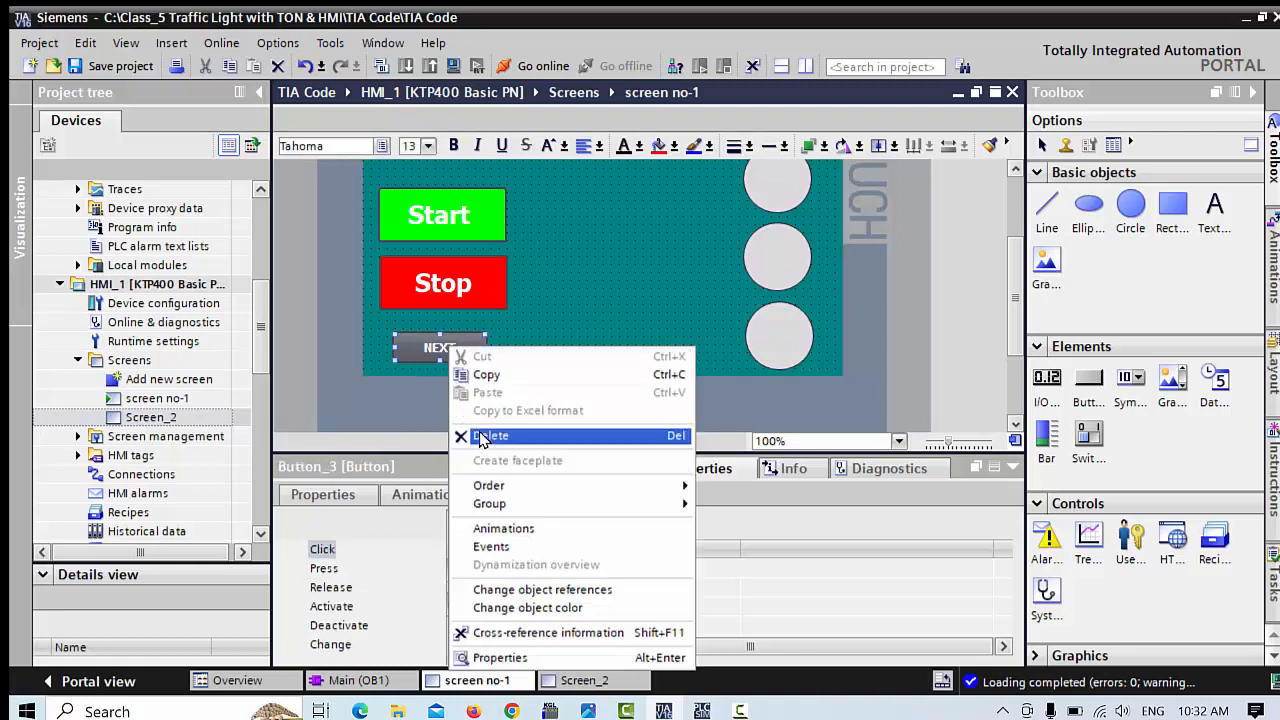
click(499, 658)
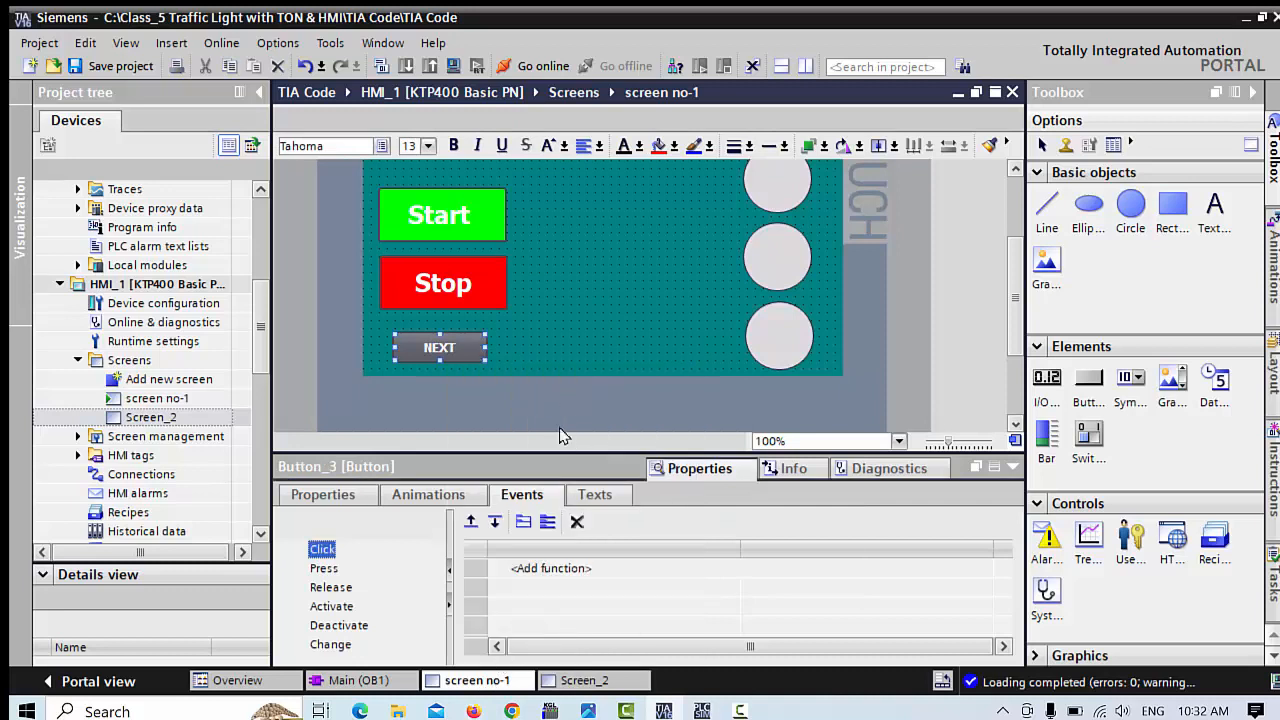
click(574, 572)
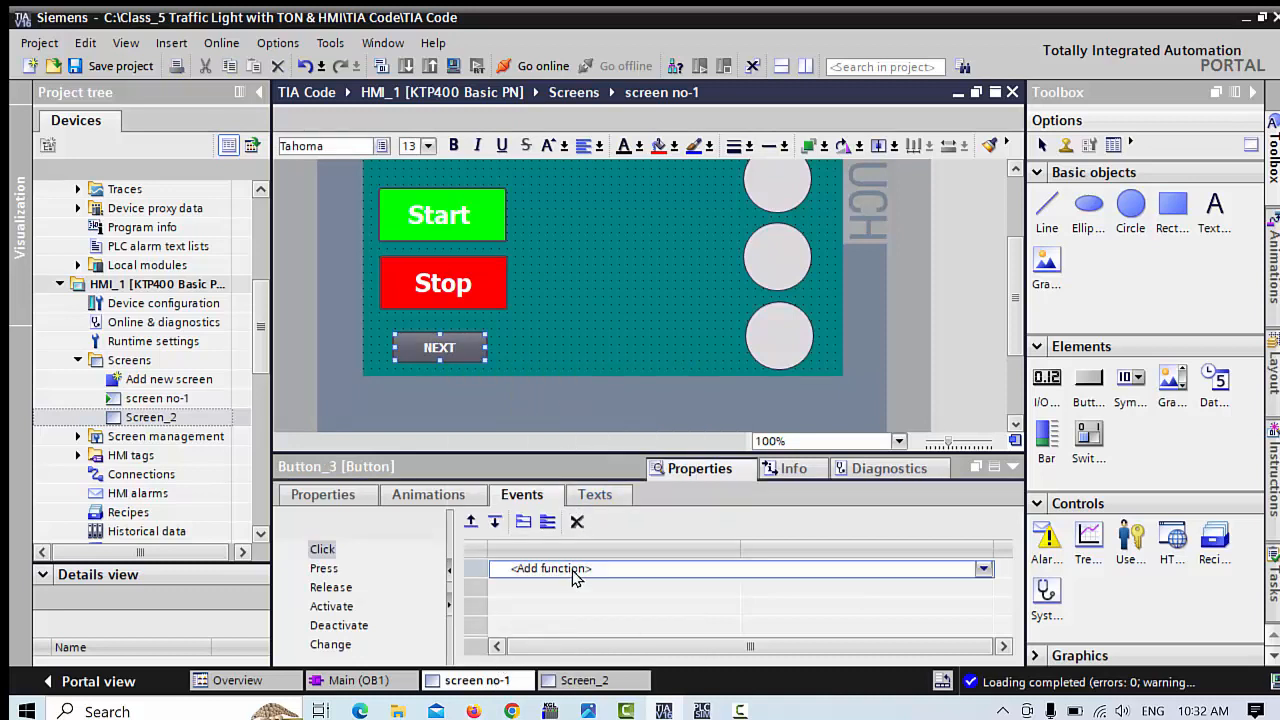
click(576, 576)
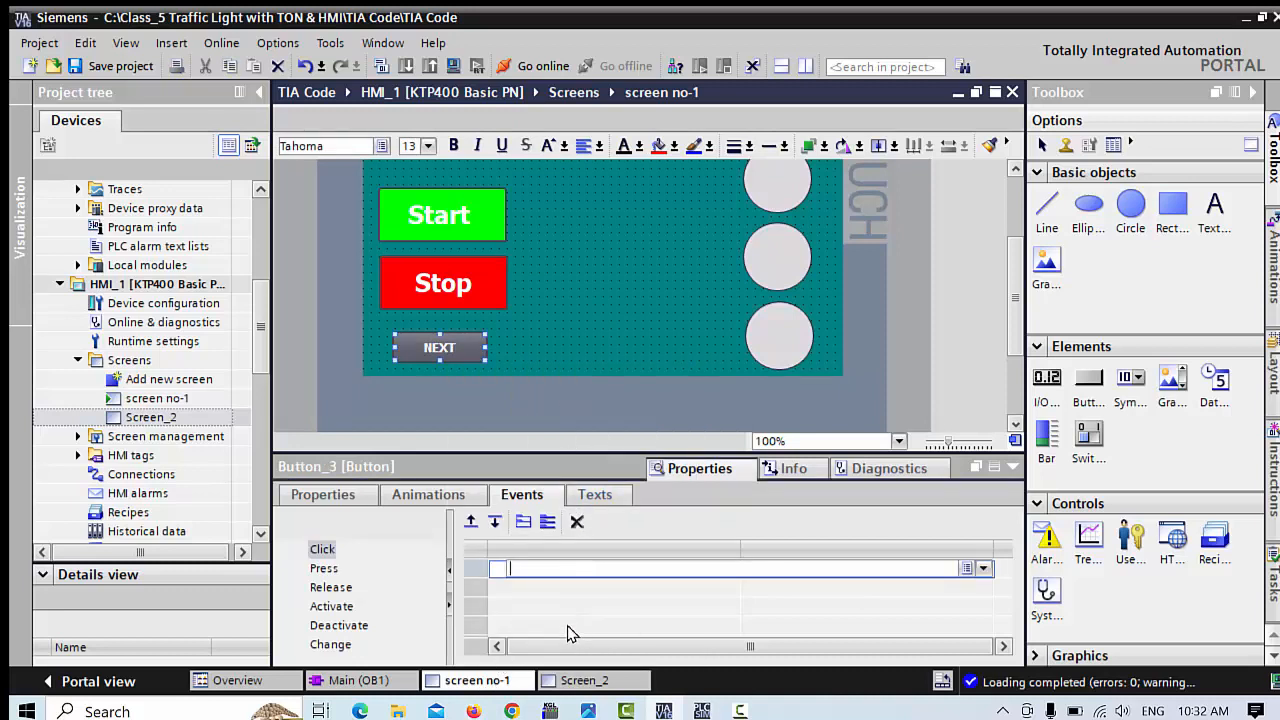
click(966, 570)
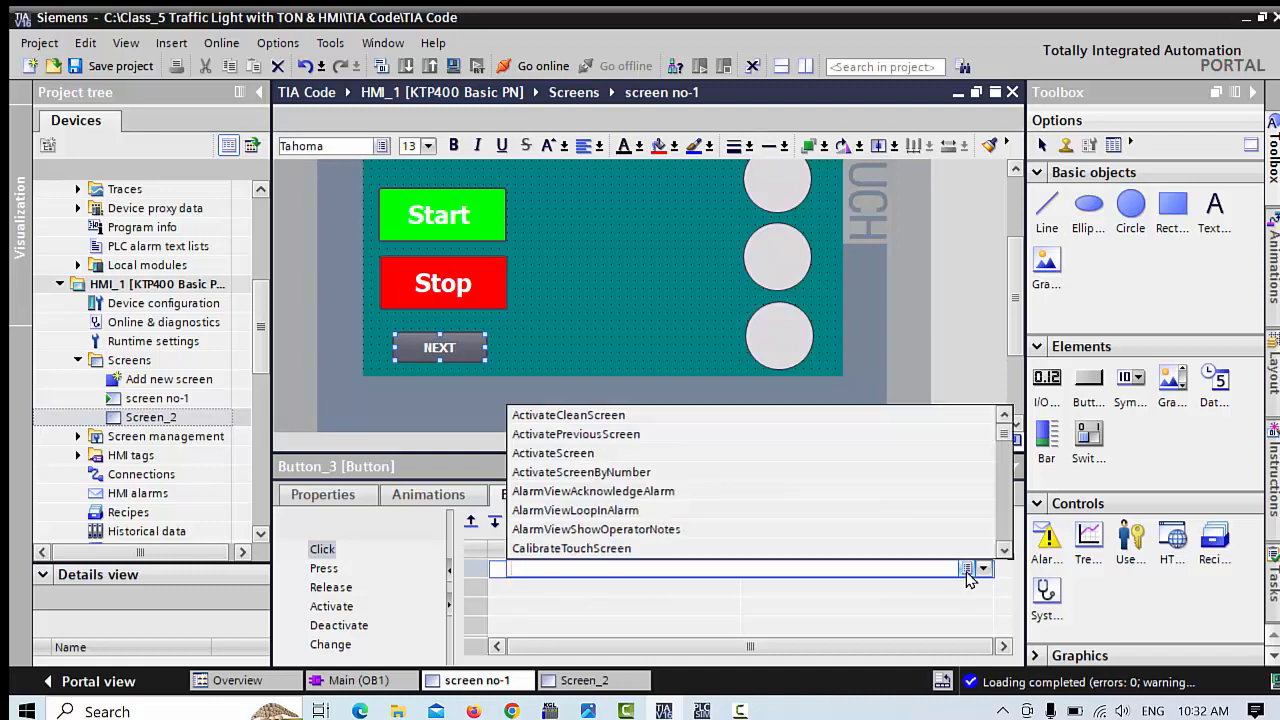
click(552, 453)
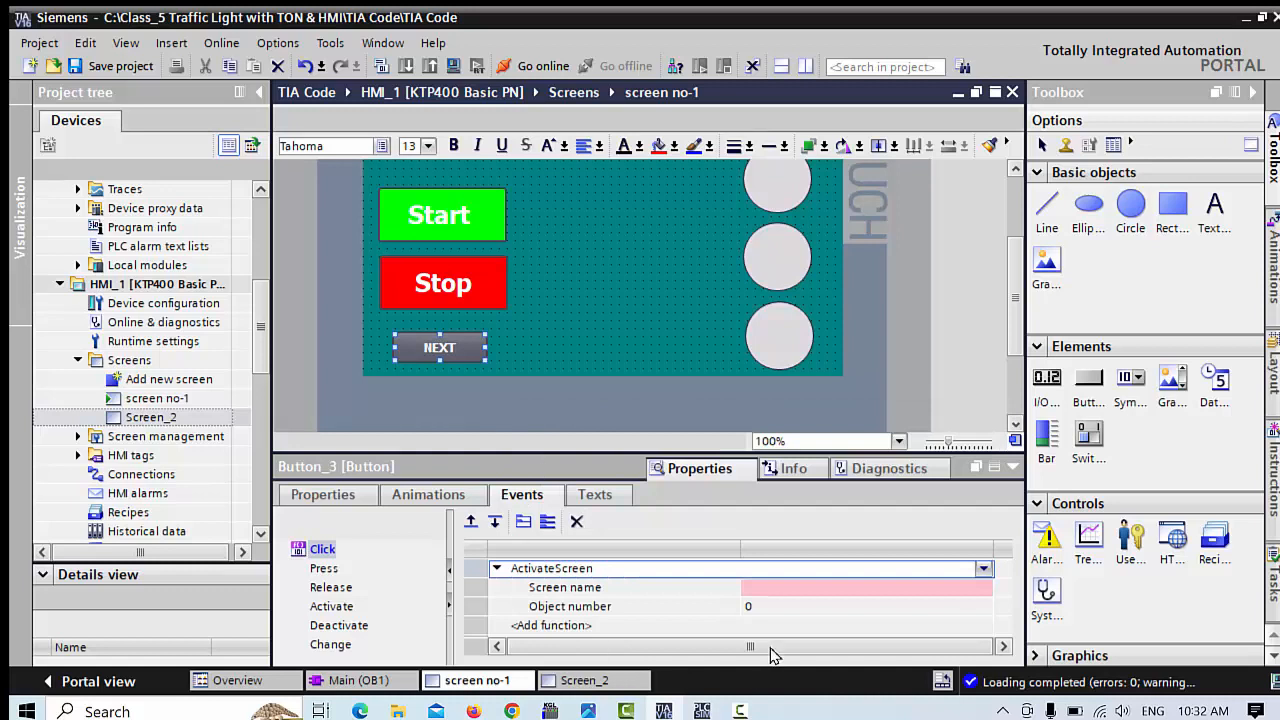
Step: Set Screen_2 as the screen name that the NEXT button's ActivateScreen function opens
click(796, 590)
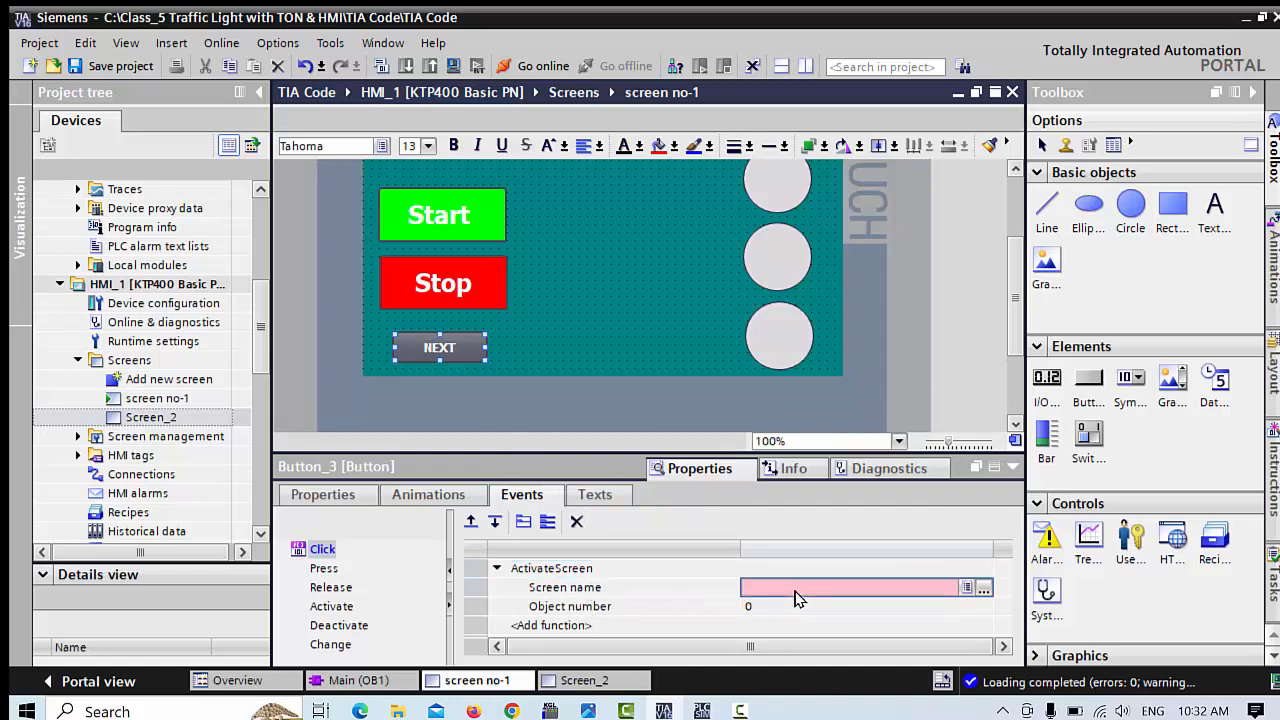
click(612, 596)
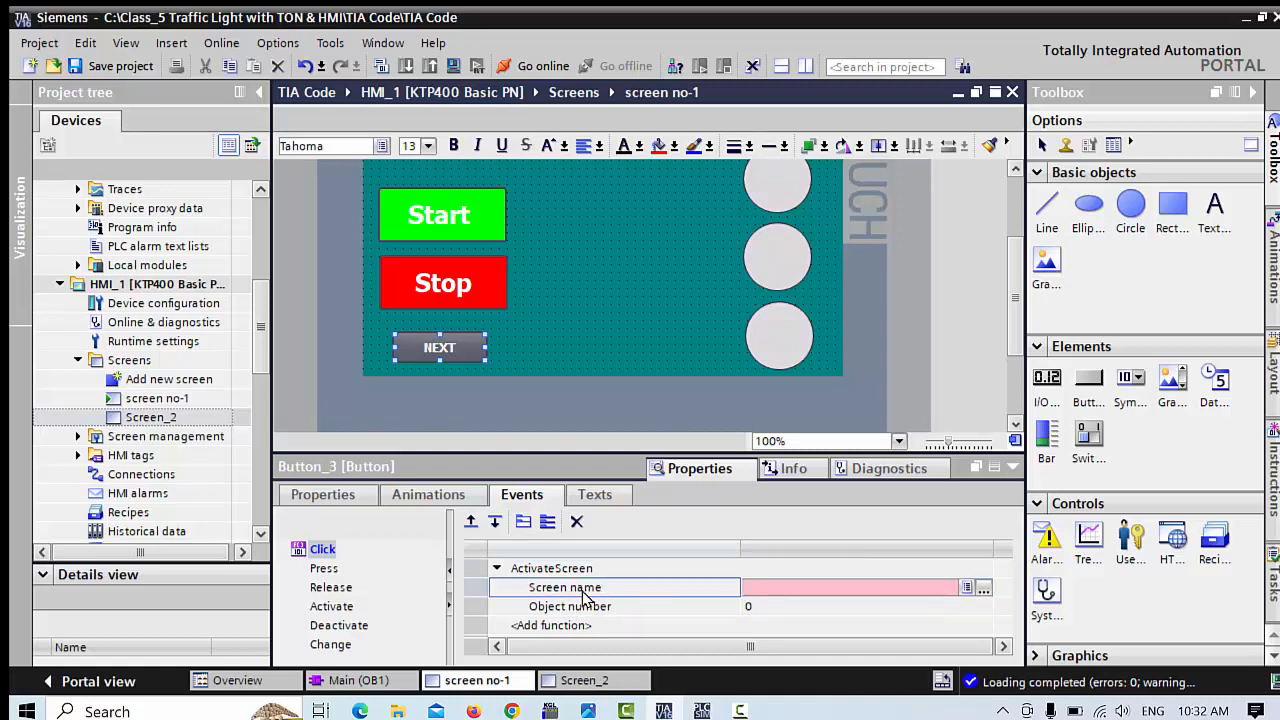
click(614, 570)
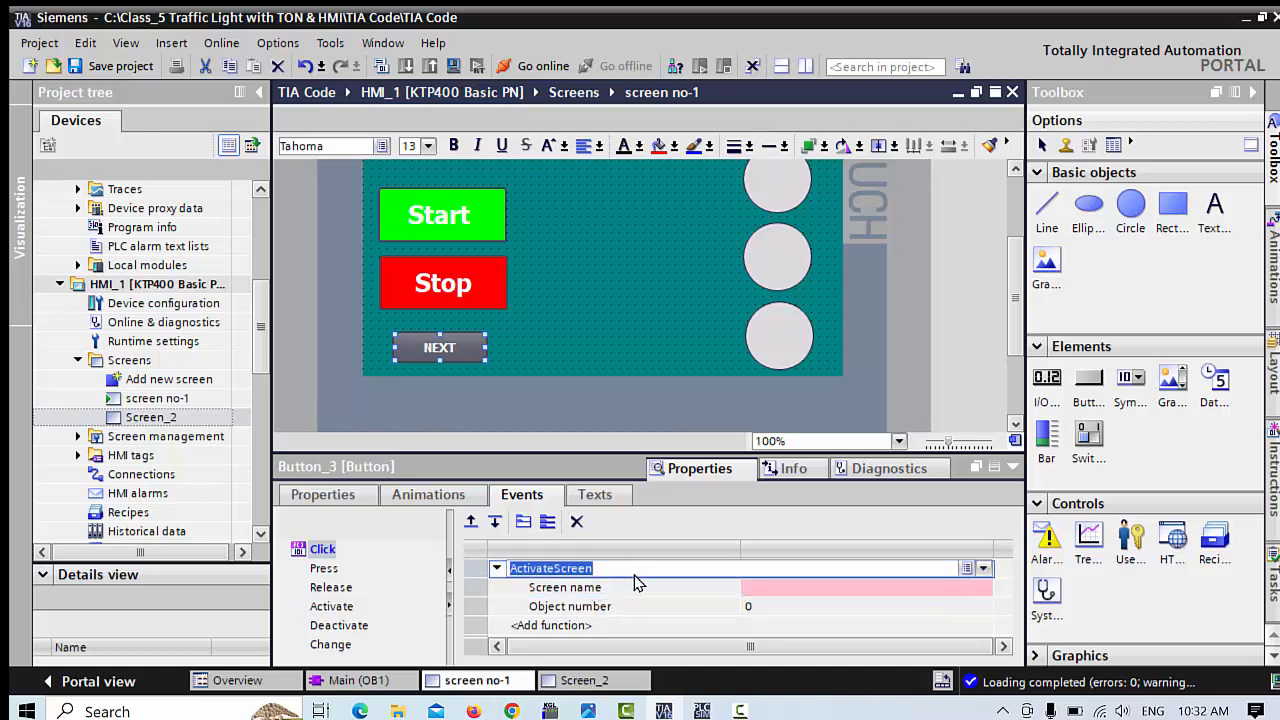
click(812, 590)
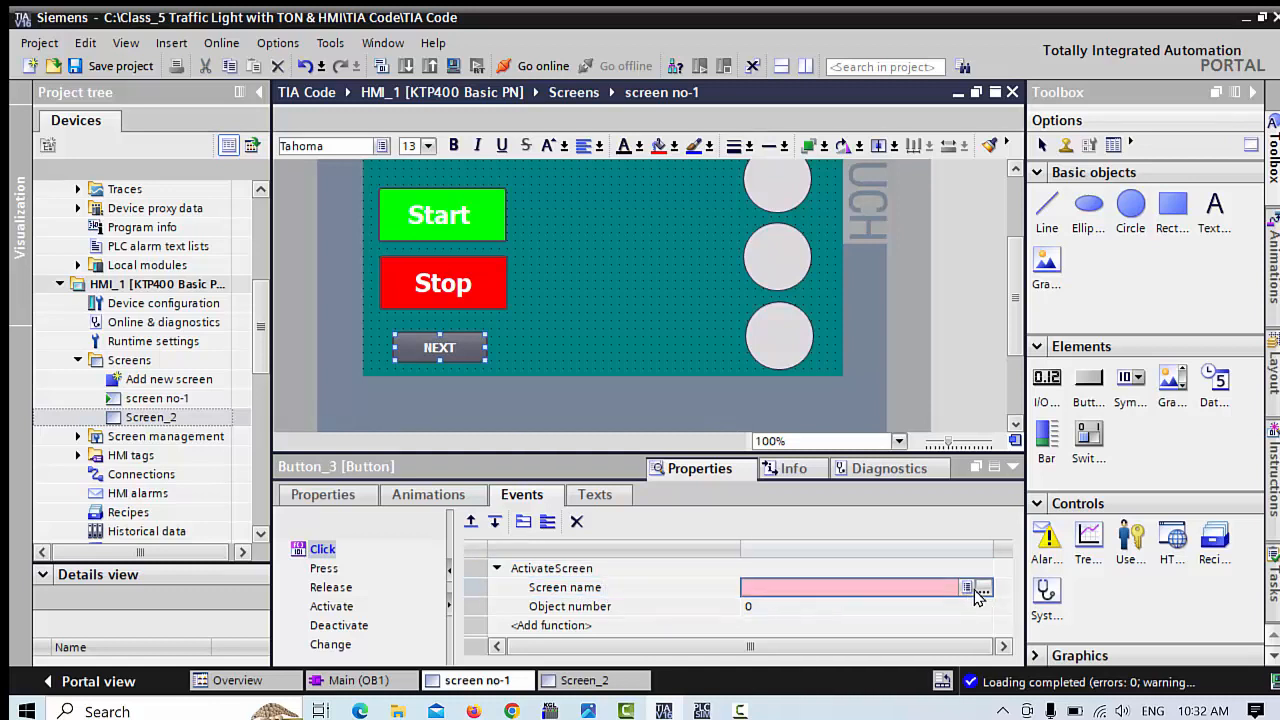
click(984, 592)
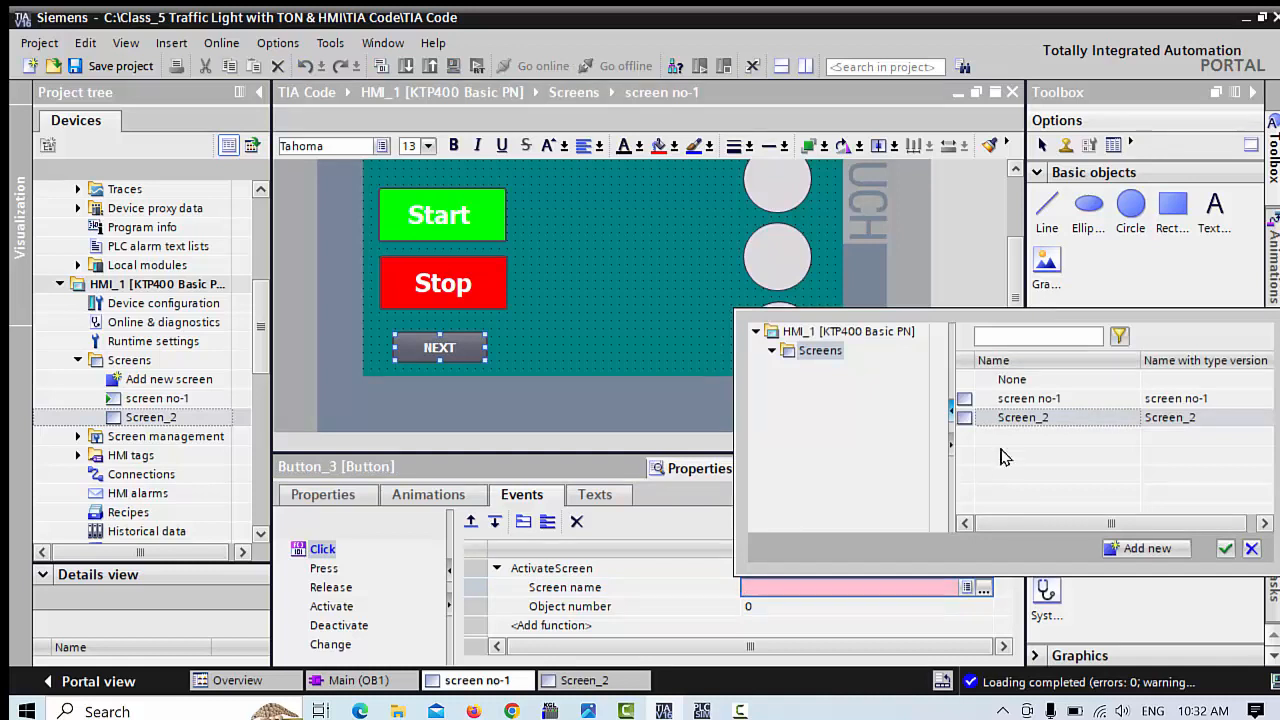
click(1020, 420)
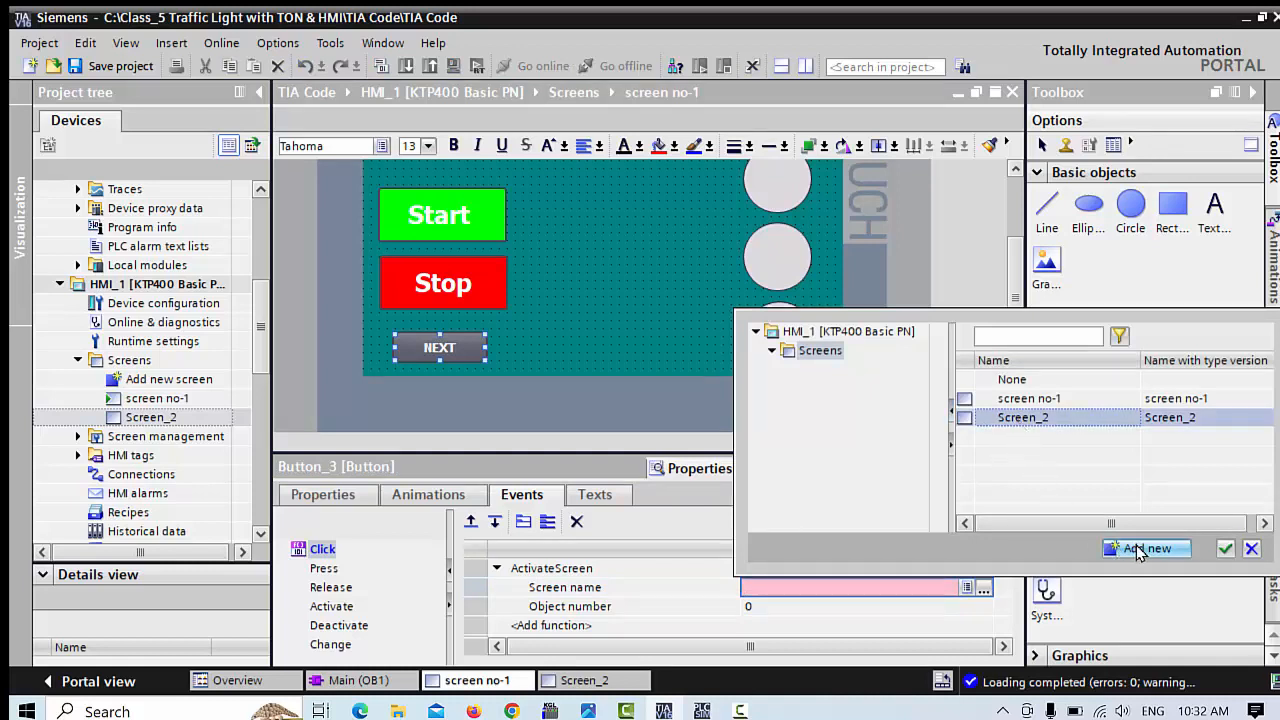
click(1225, 548)
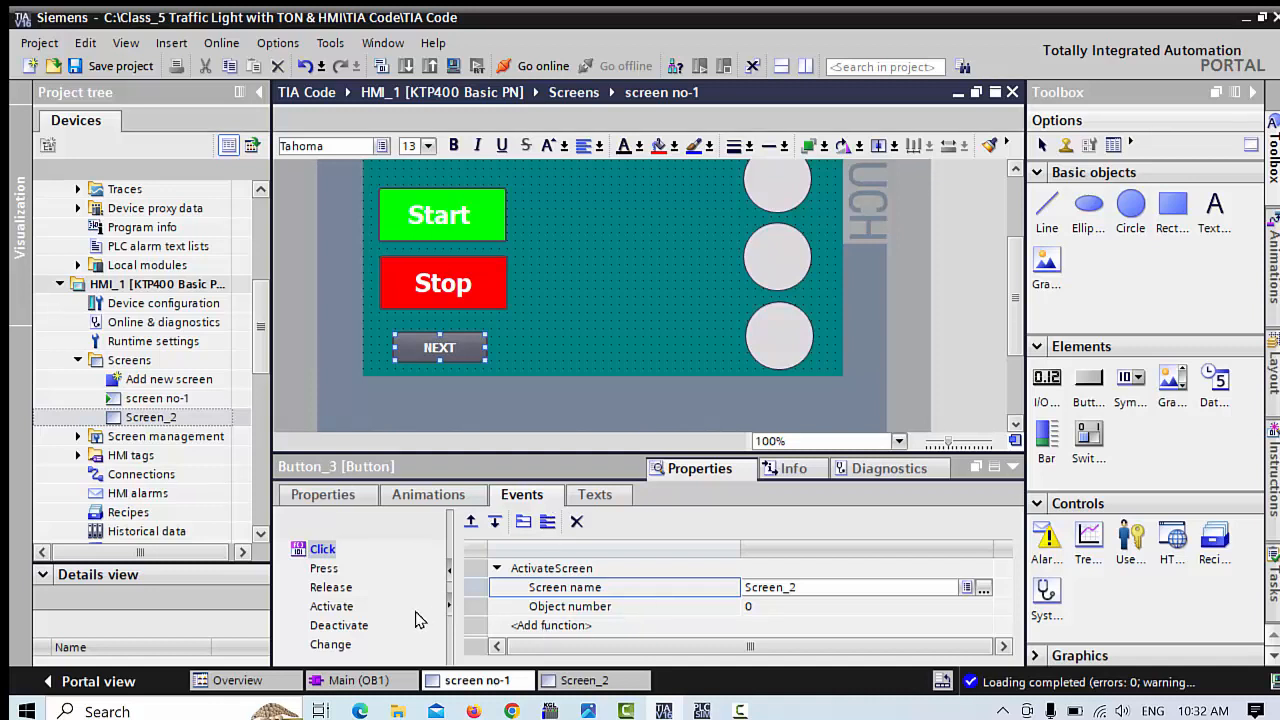
click(625, 299)
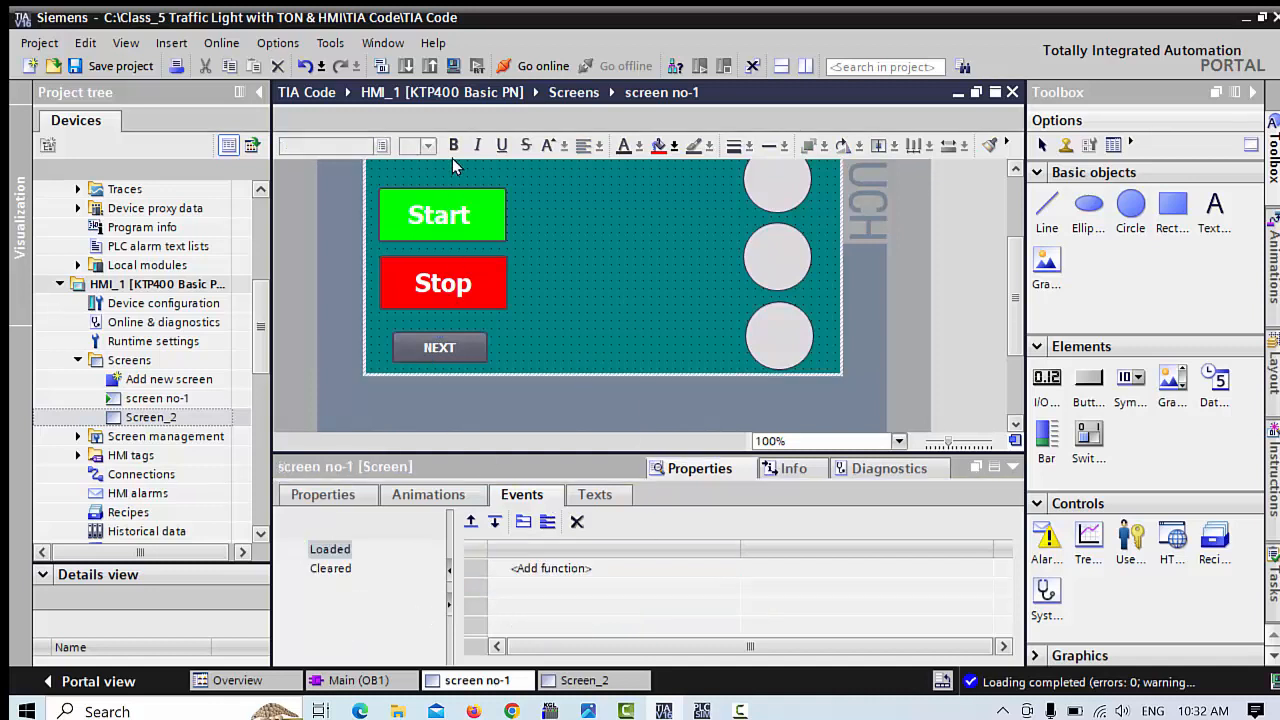
Step: Start the HMI runtime simulation and reposition the RT Simulator window over the editor
click(454, 68)
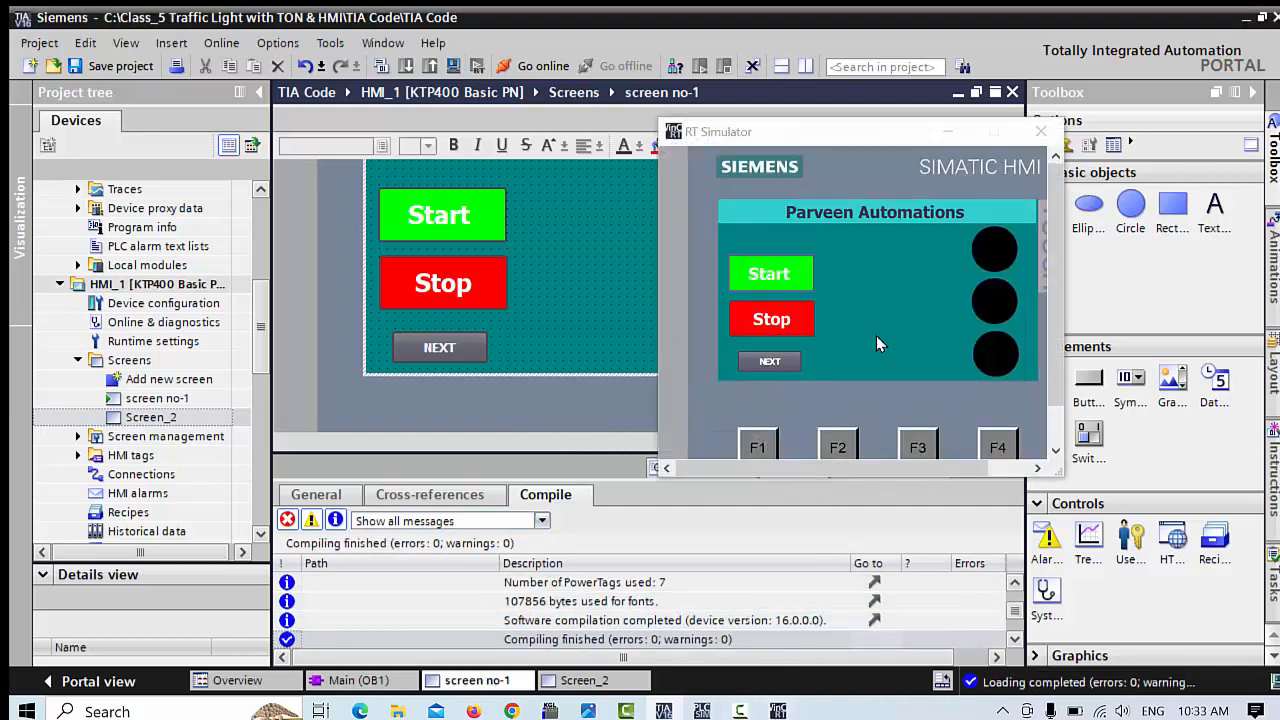
drag(870, 134, 793, 121)
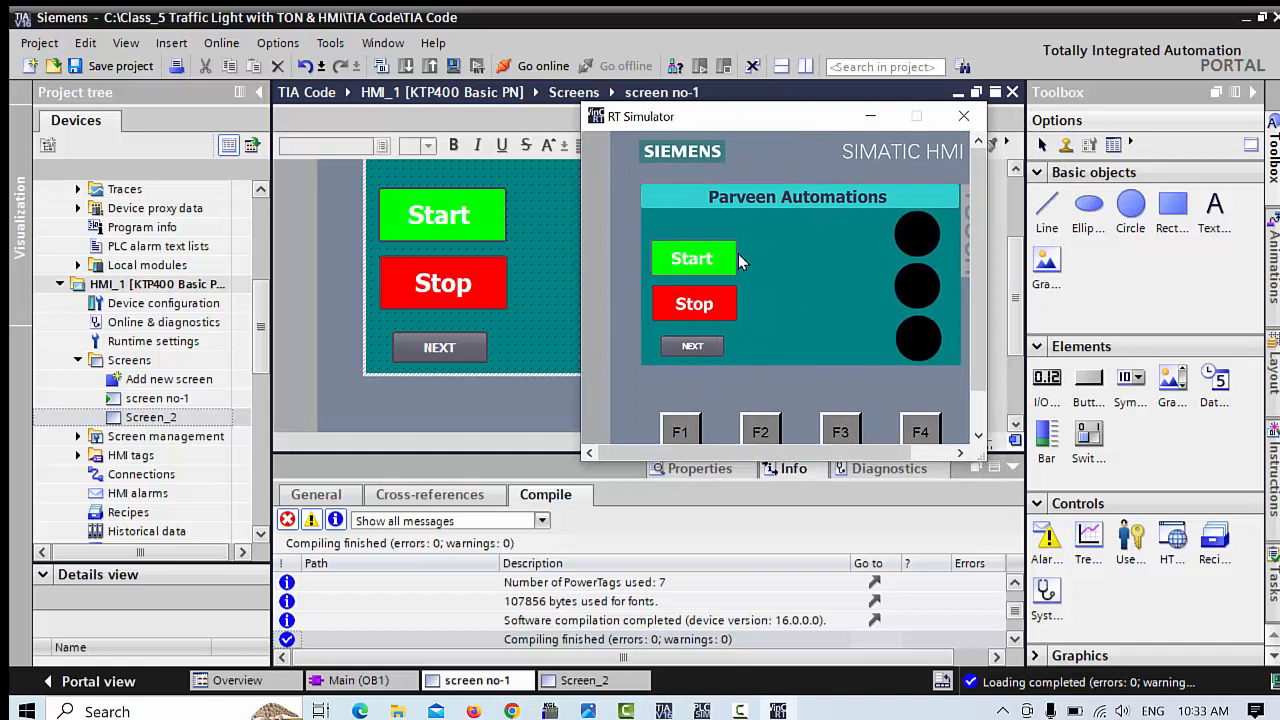
Step: Test switching to Screen_2 and back in the RT Simulator, and start and stop the traffic light sequence
click(704, 345)
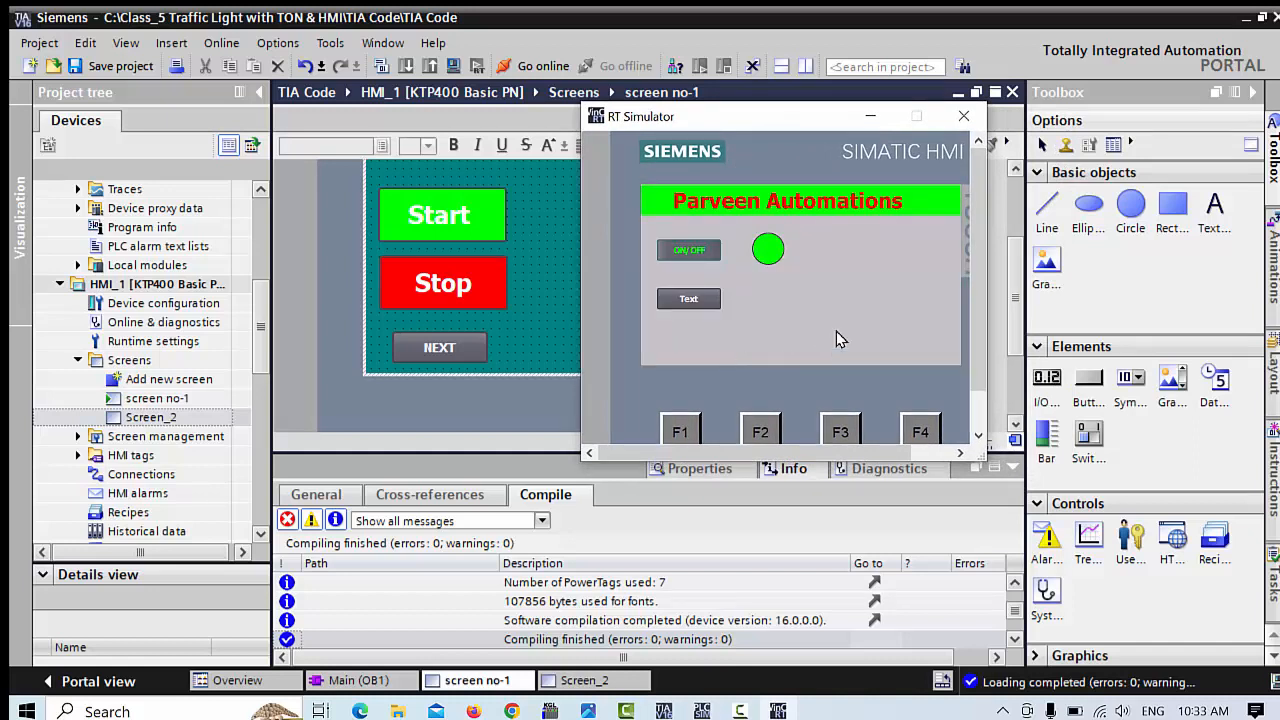
click(684, 300)
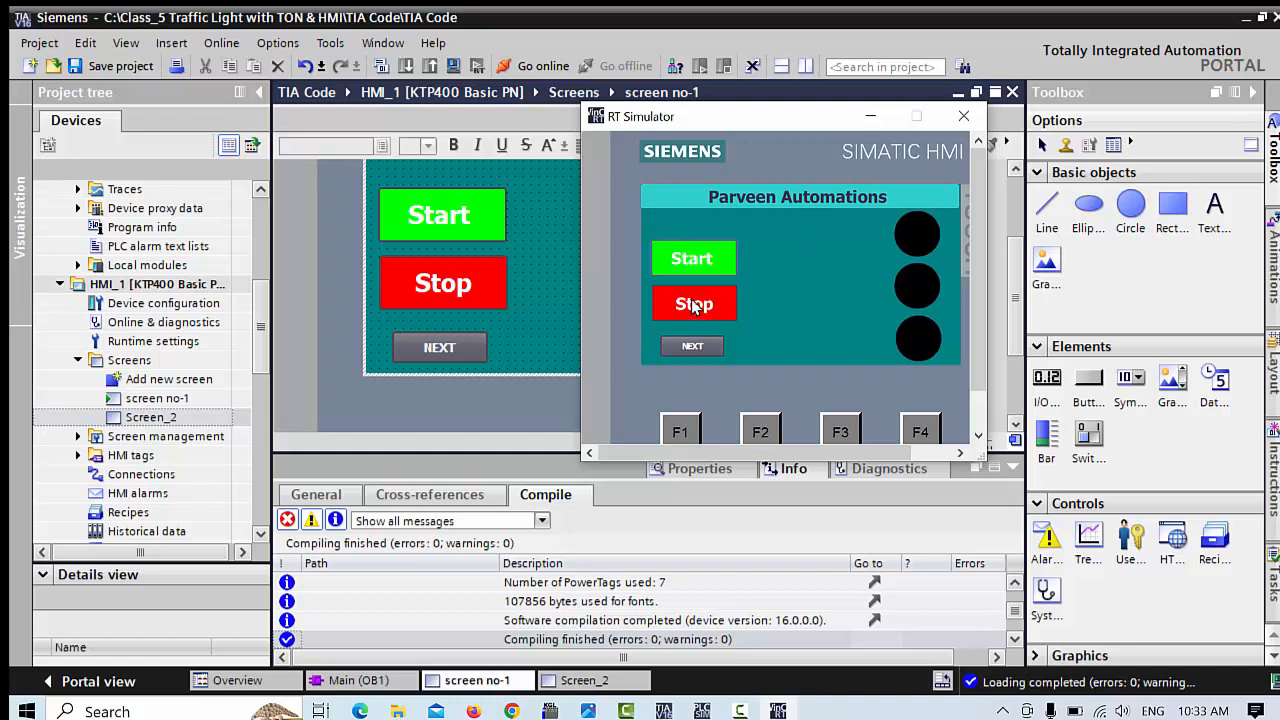
click(692, 260)
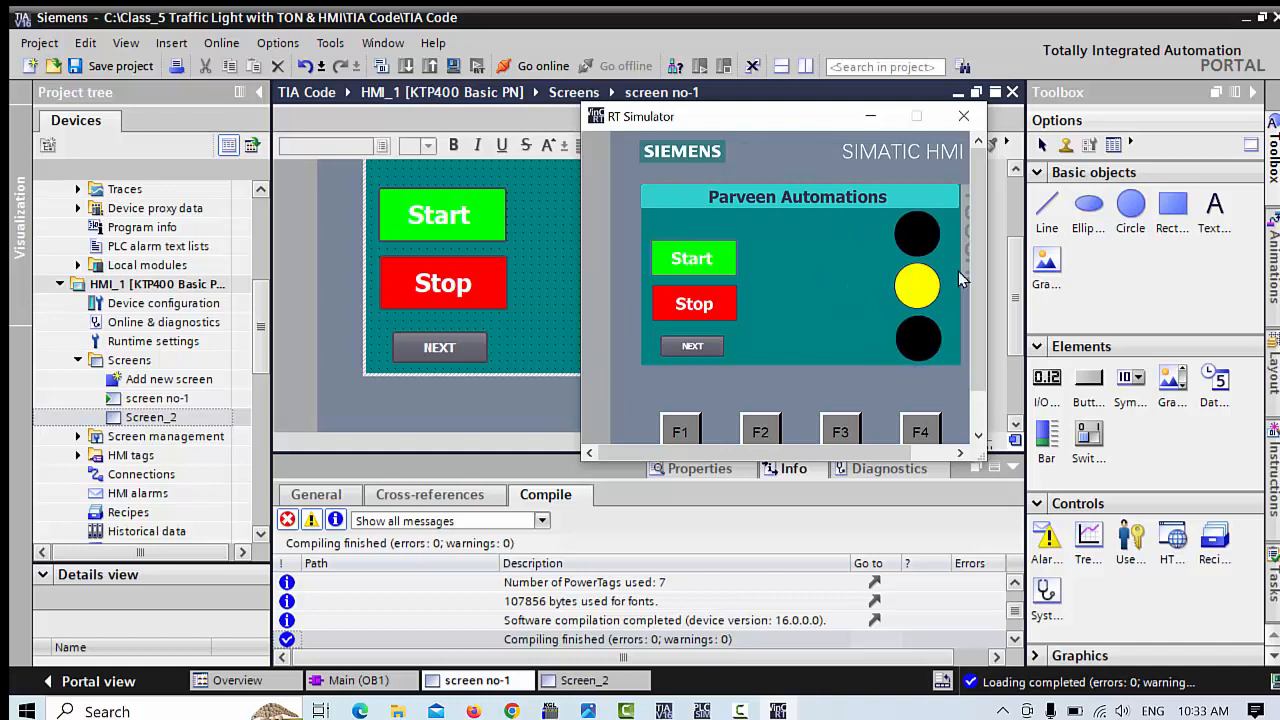
click(692, 304)
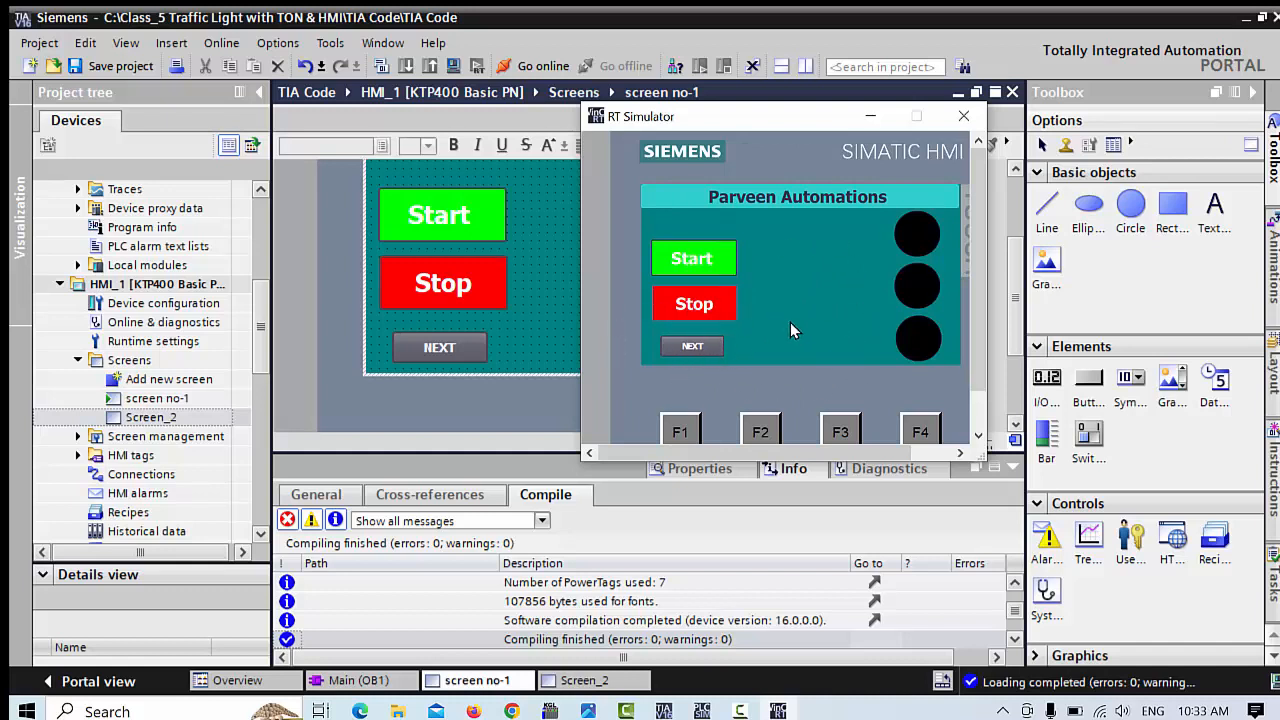
Step: Open Screen_2 in the RT Simulator, move the simulator window aside and operate the ON/OFF button
click(705, 348)
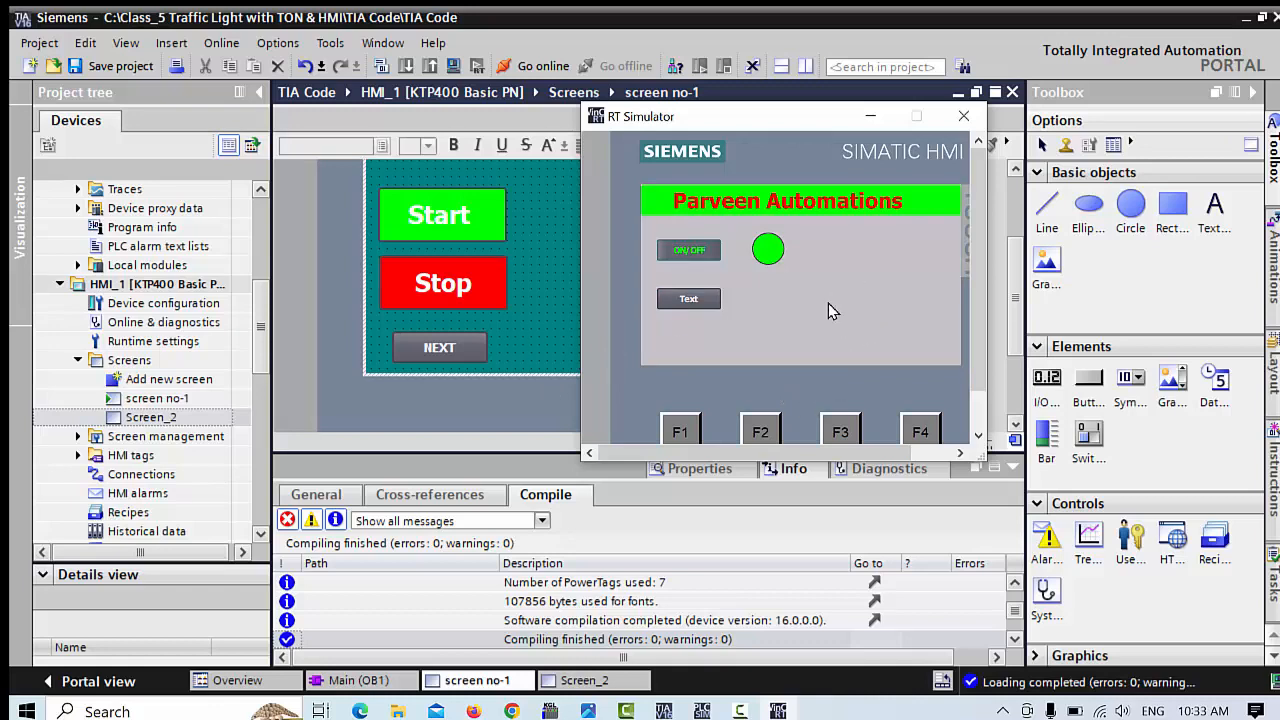
drag(779, 118, 957, 141)
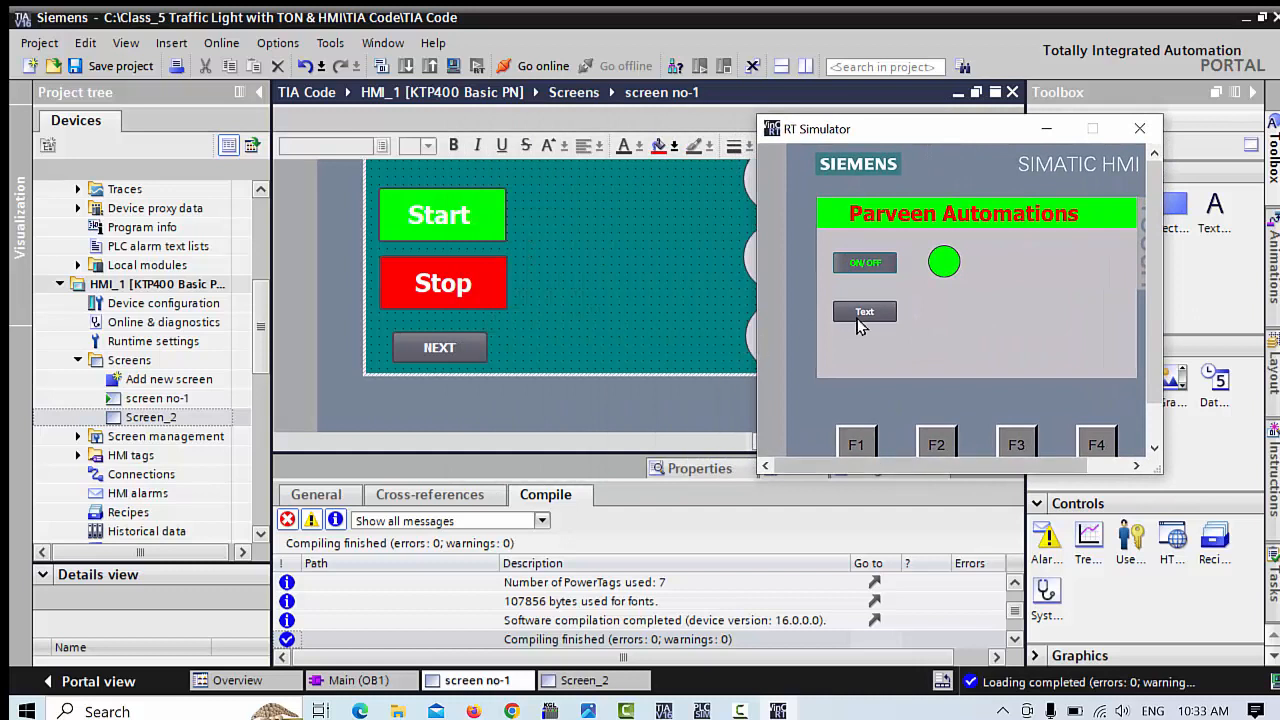
click(866, 263)
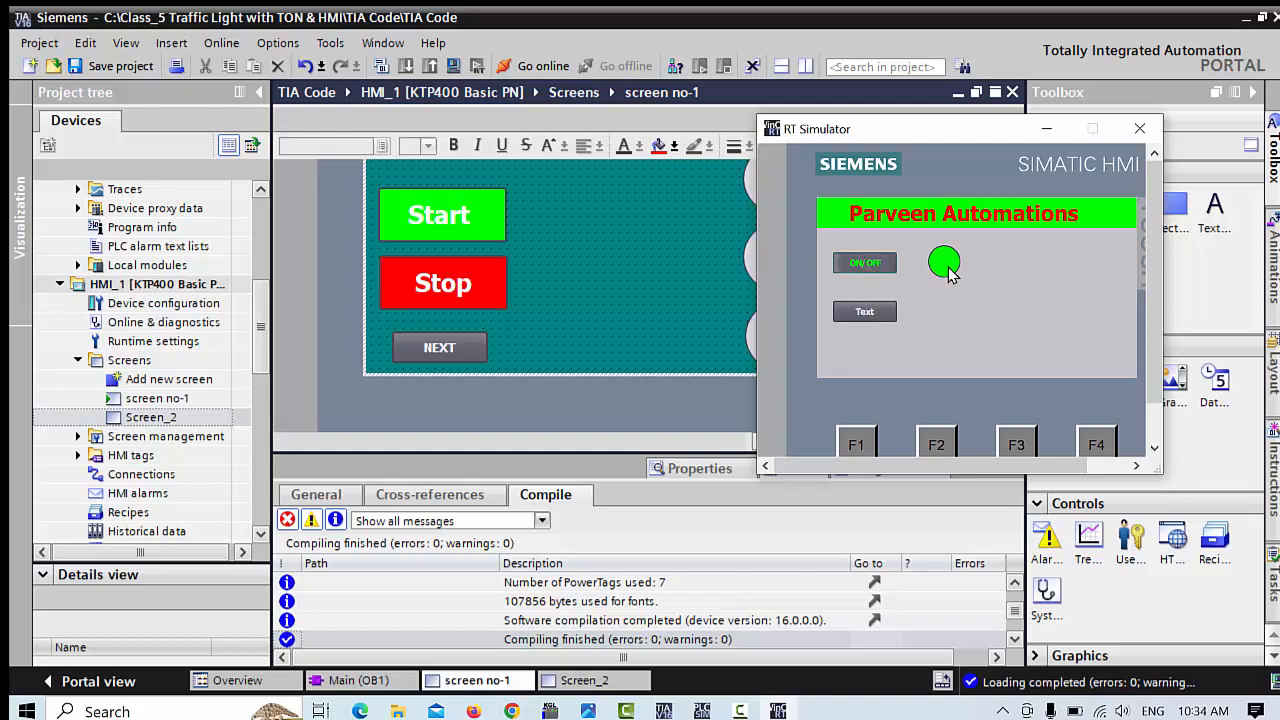
Step: Turn on online monitoring for Main (OB1) and enlarge the program editor area around Network 2
click(368, 680)
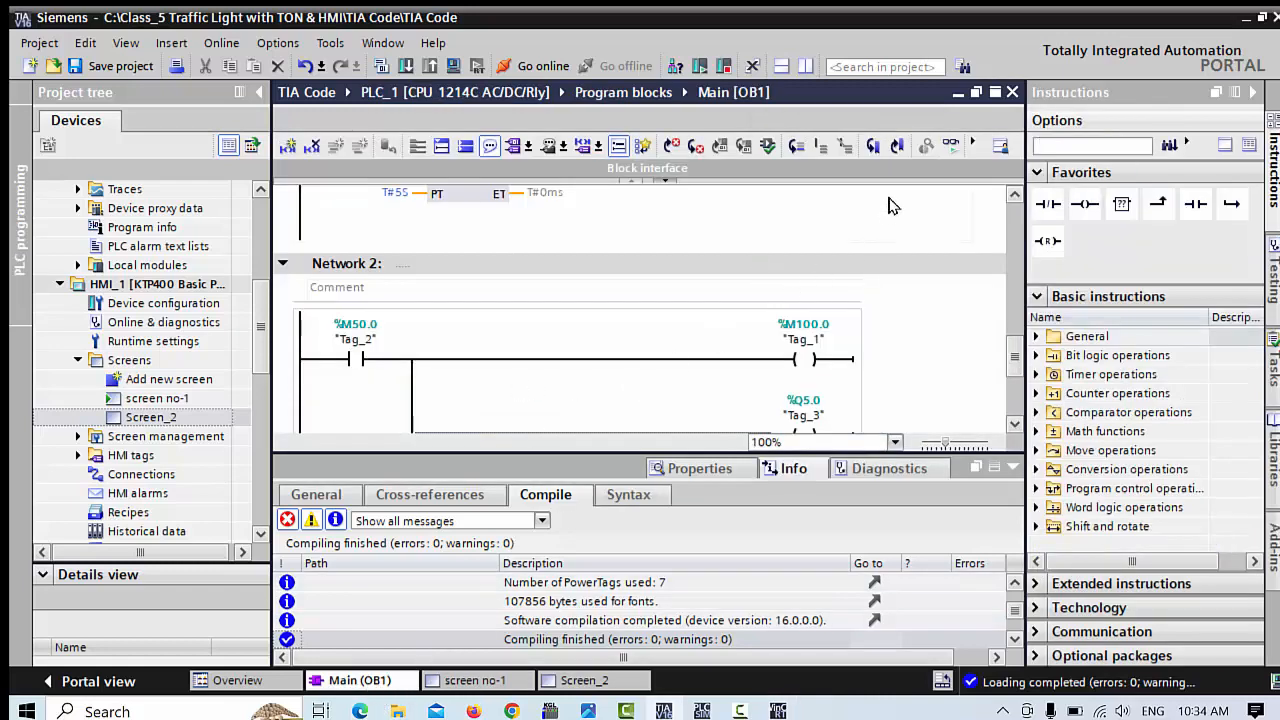
click(950, 145)
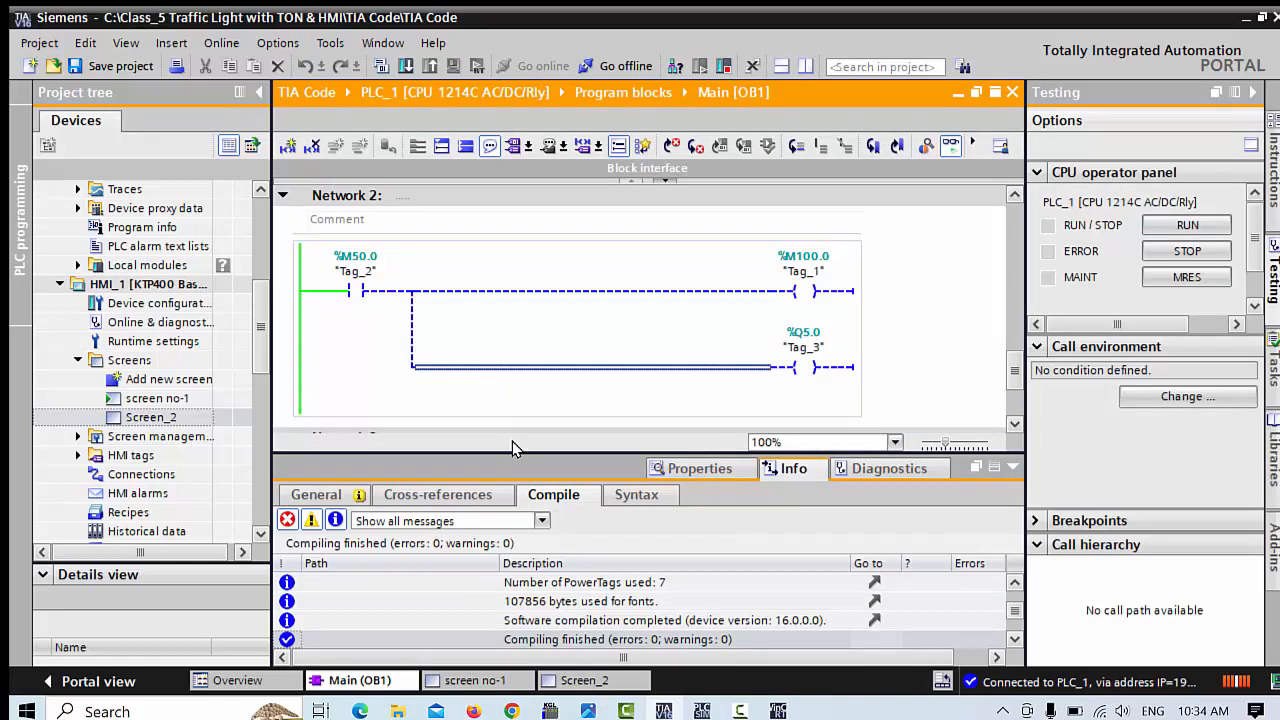
drag(520, 454, 520, 560)
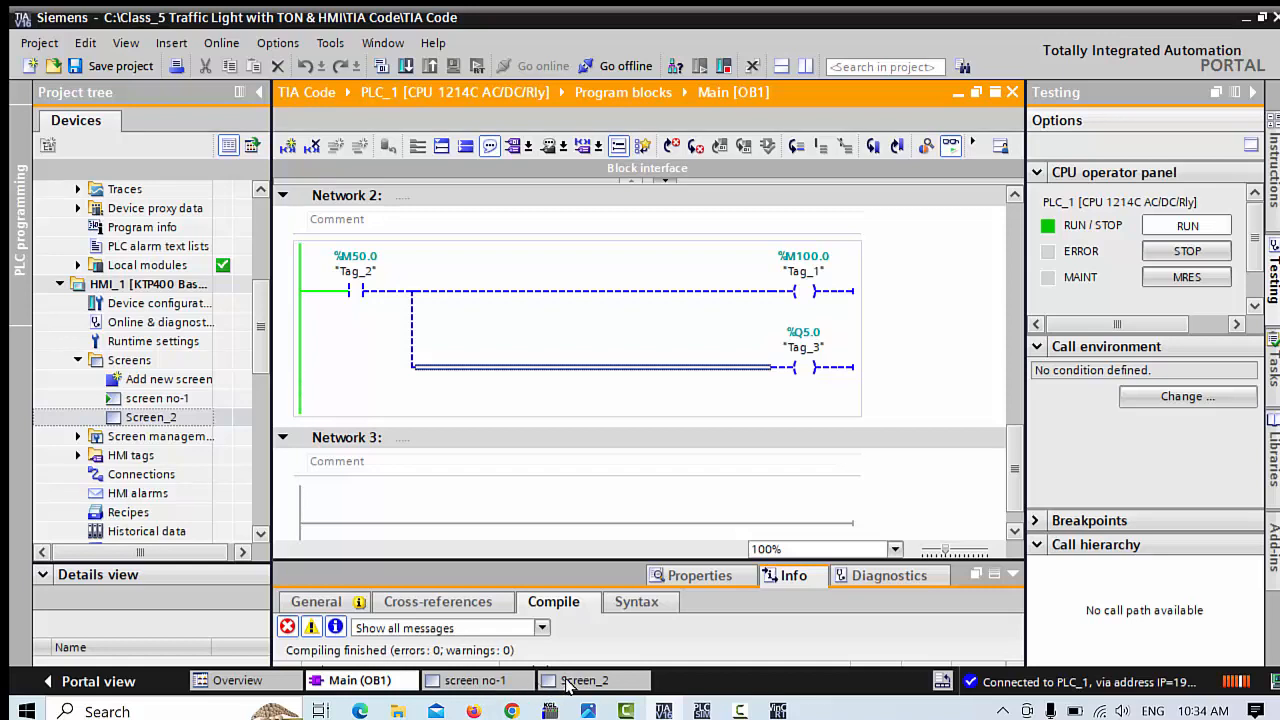
Step: Place the RT Simulator window beside the monitored Network 2 and switch the ON/OFF button on and off once
click(474, 682)
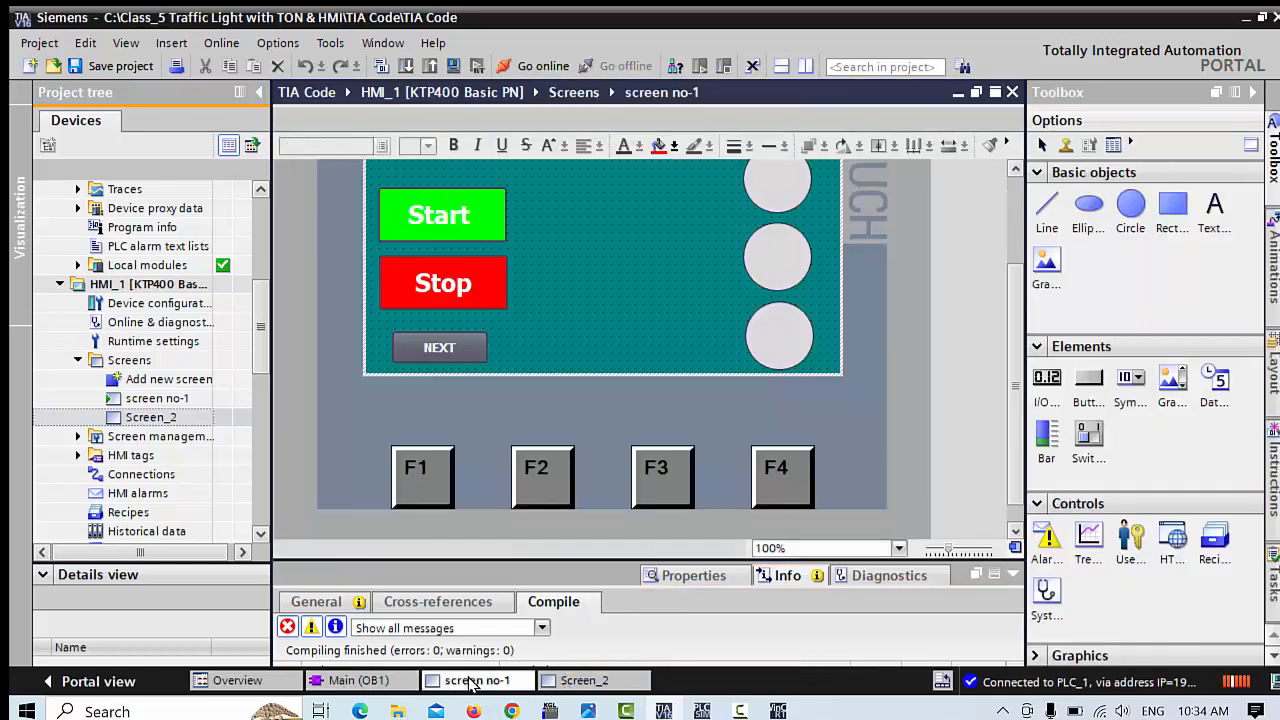
click(478, 688)
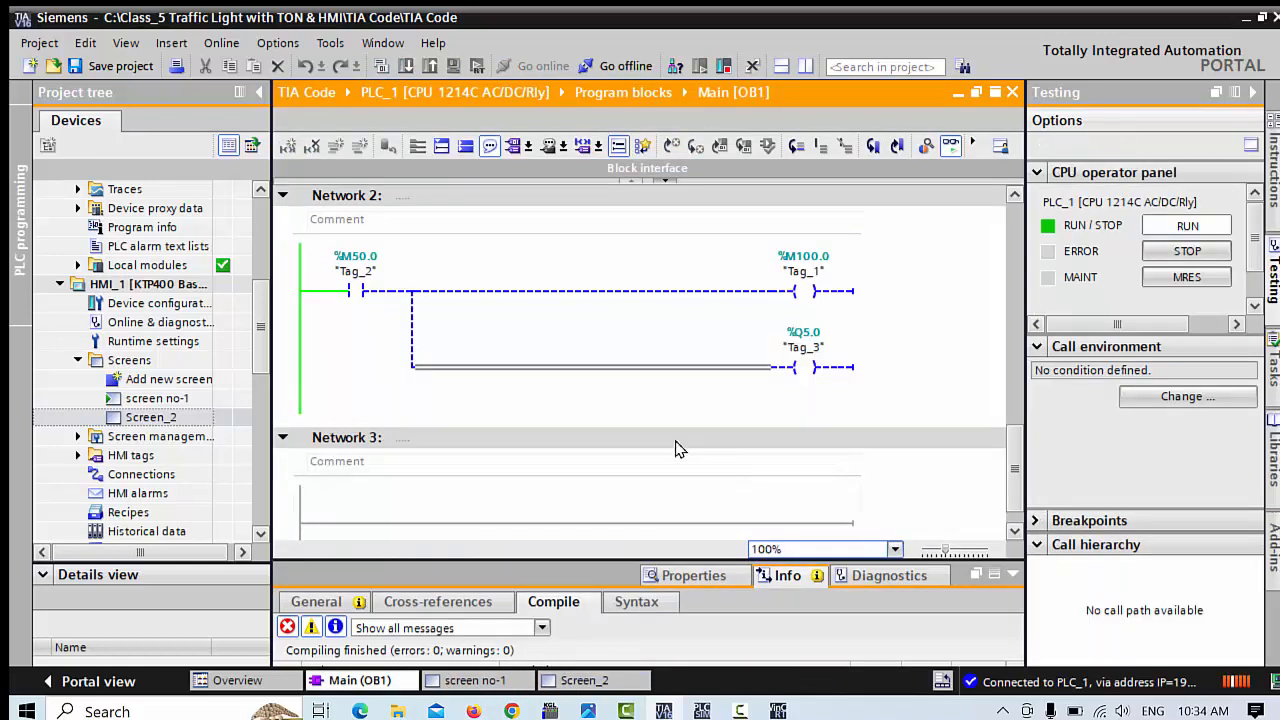
click(780, 615)
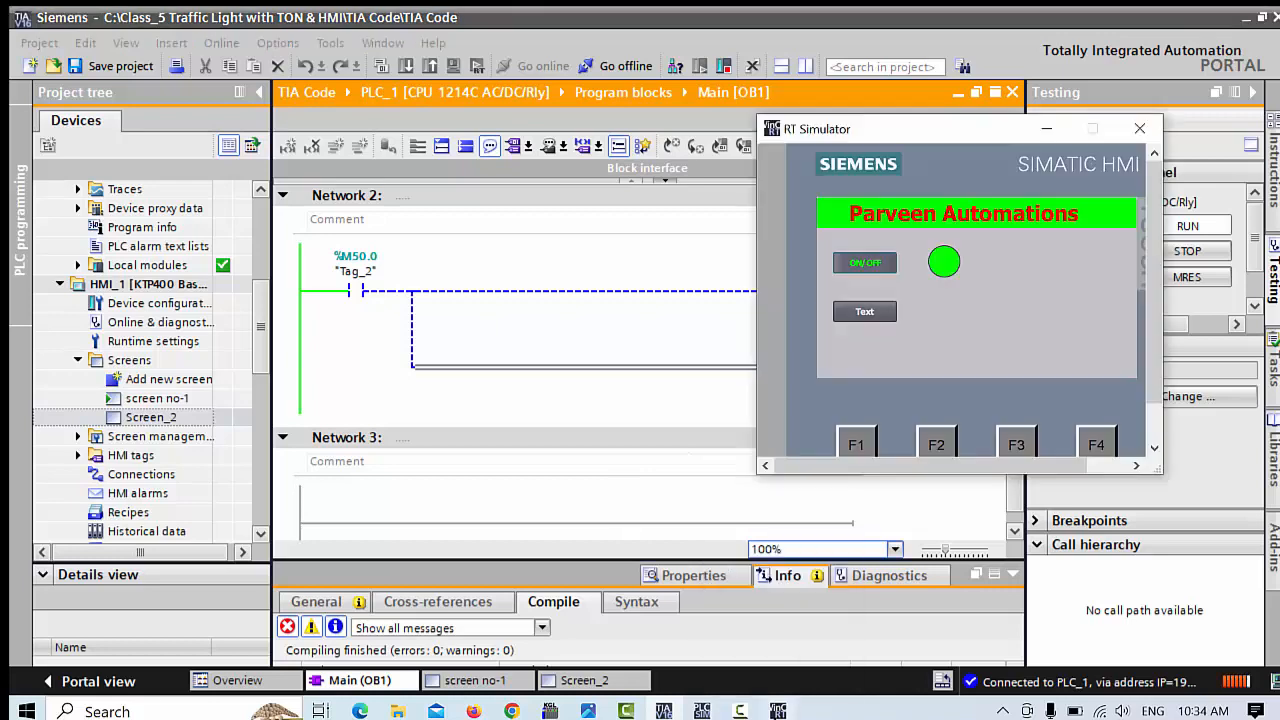
drag(932, 147, 1042, 232)
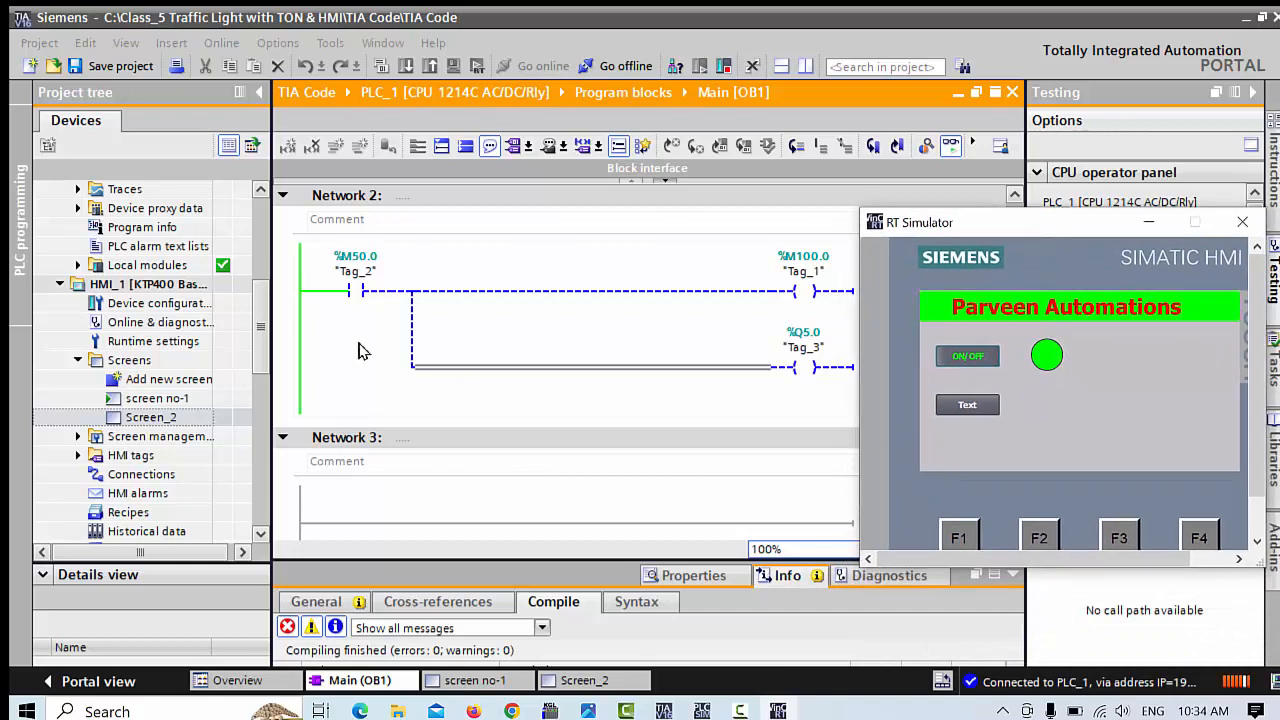
click(970, 362)
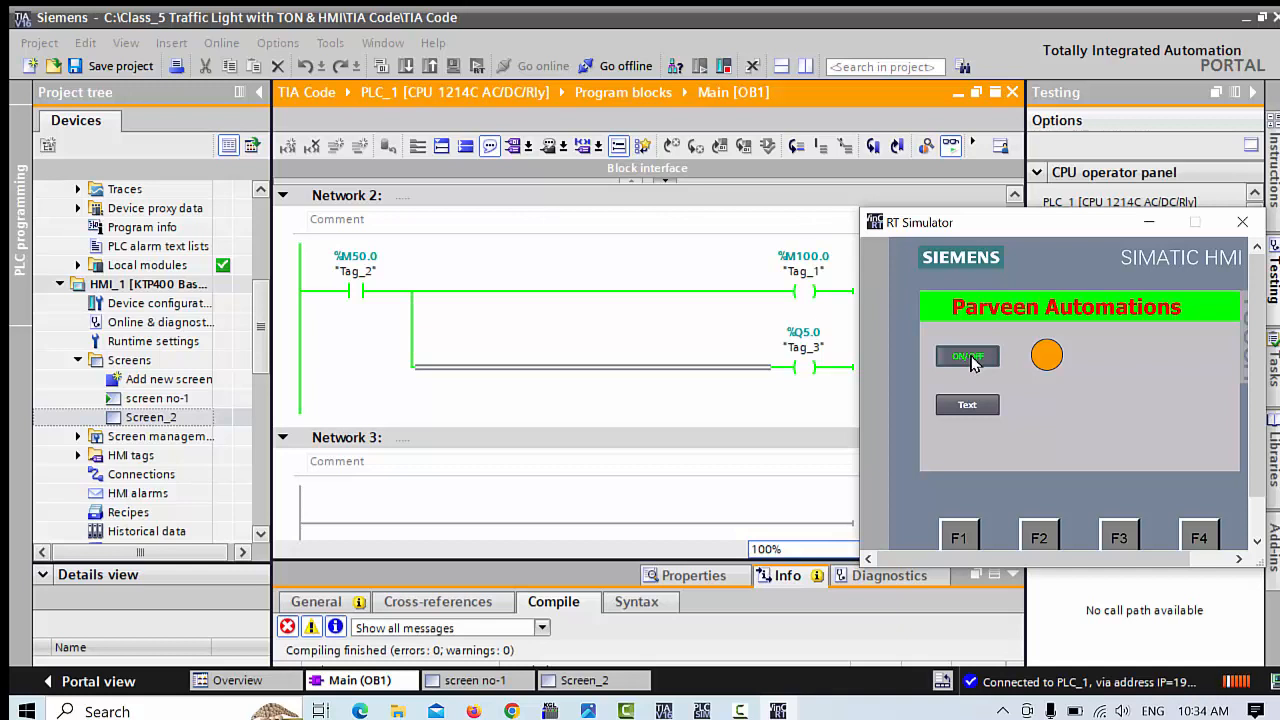
click(969, 360)
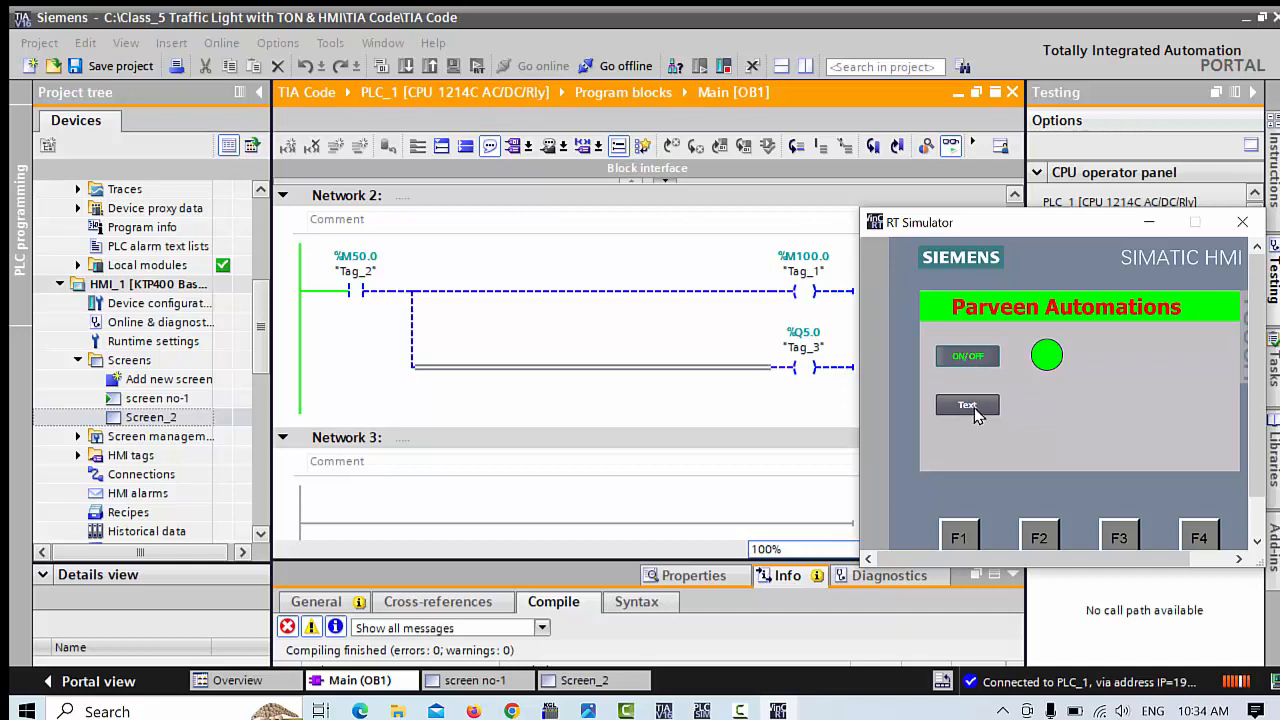
click(481, 392)
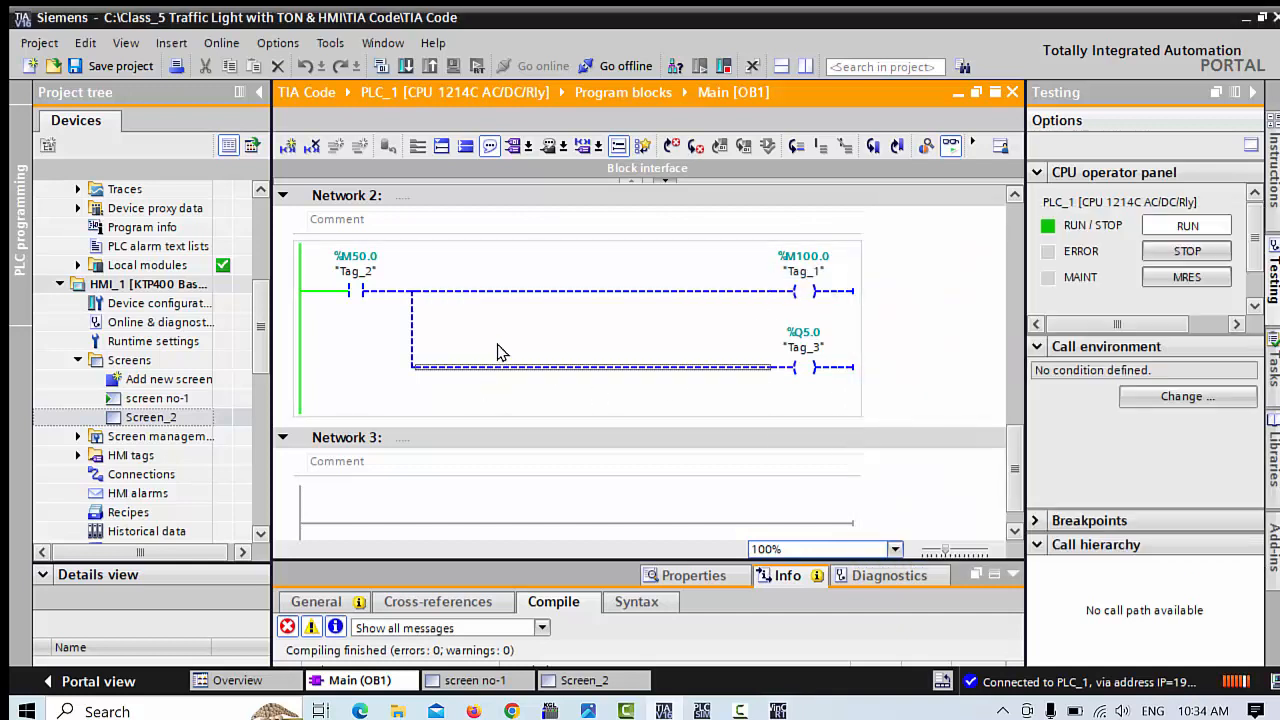
click(588, 290)
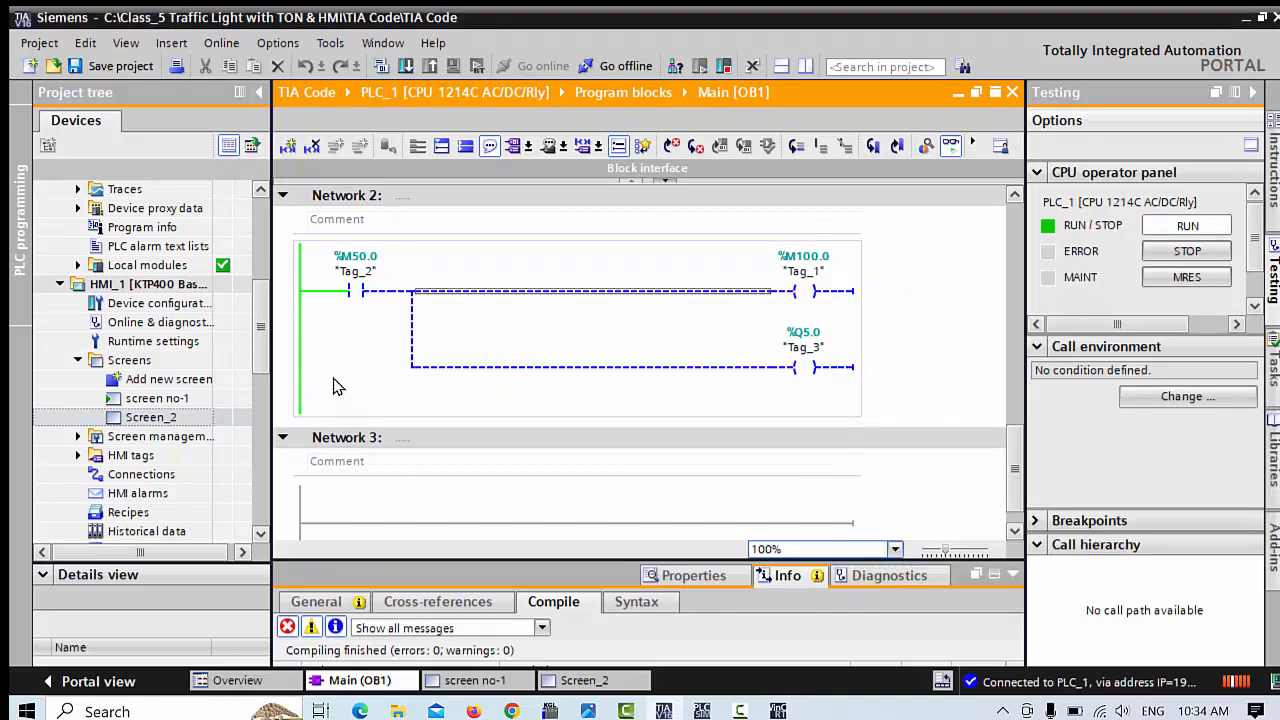
click(449, 239)
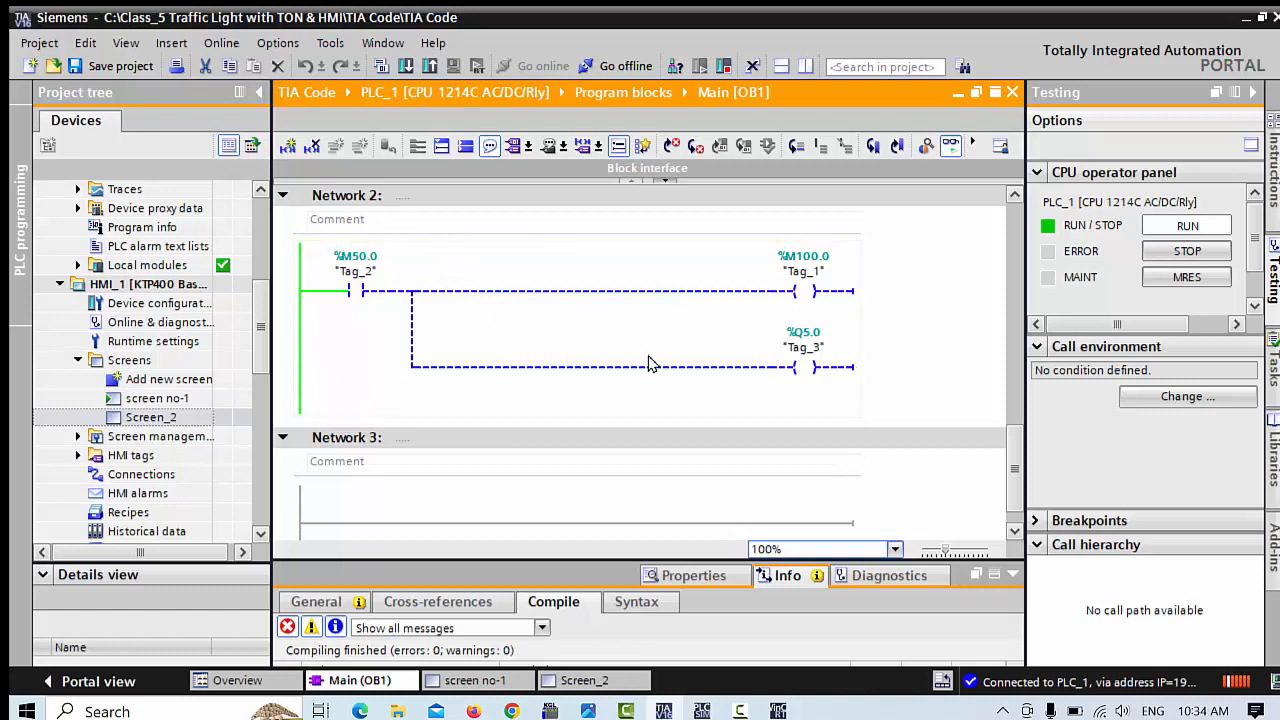
Step: Bring the RT Simulator back over the monitored program, toggle ON/OFF on and off, and return to the traffic light screen
click(778, 711)
click(967, 358)
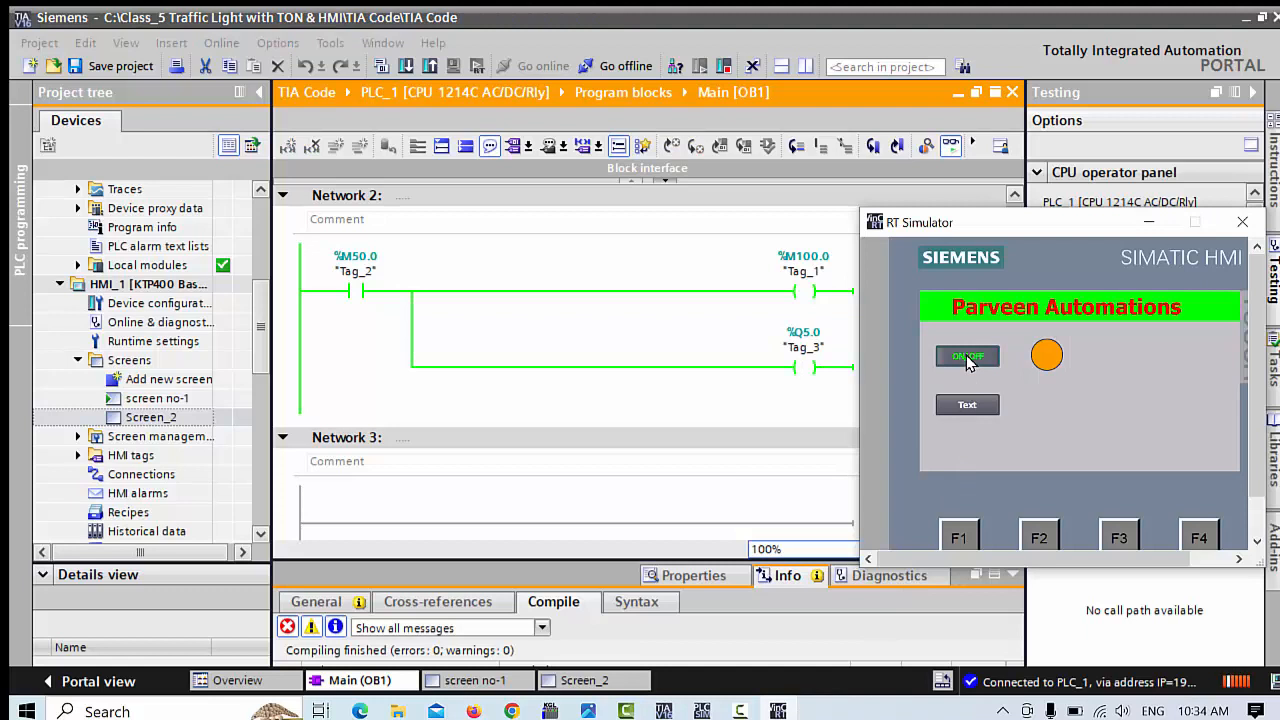
click(967, 358)
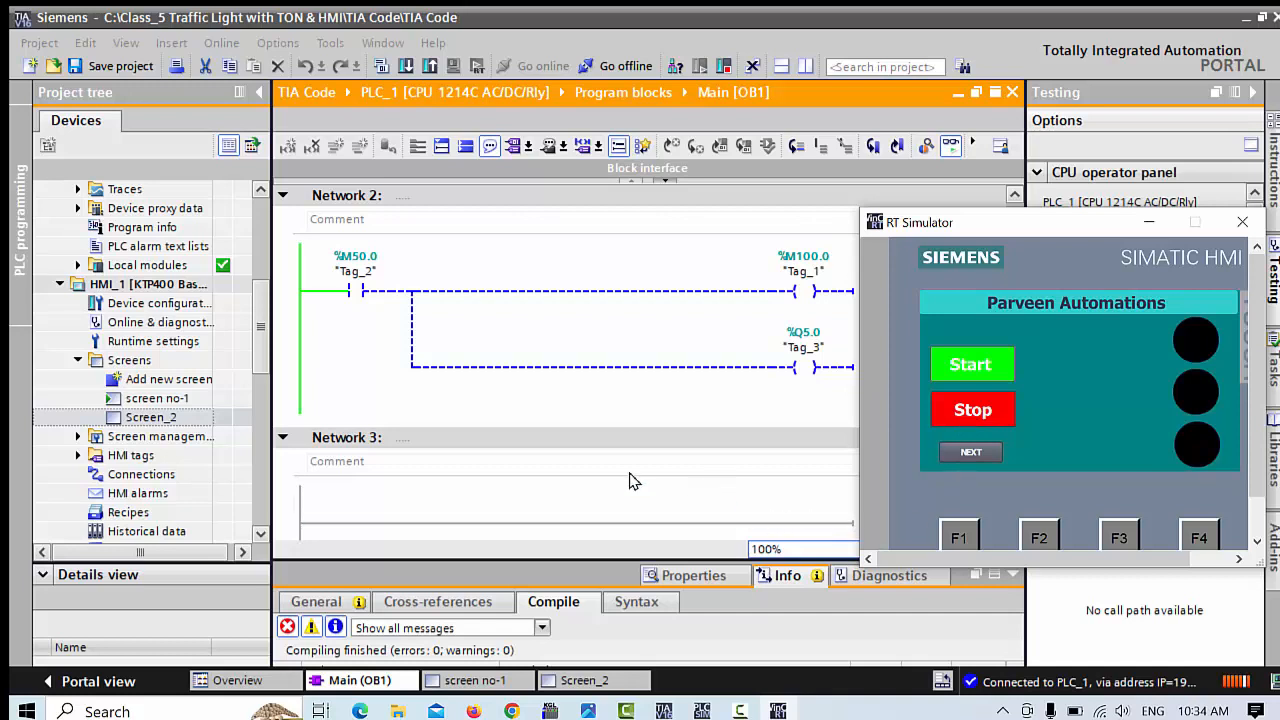
Step: Reopen Screen_2 with NEXT in the RT Simulator and toggle ON/OFF repeatedly while monitoring Tag_1 and Tag_3 in Network 2
click(577, 367)
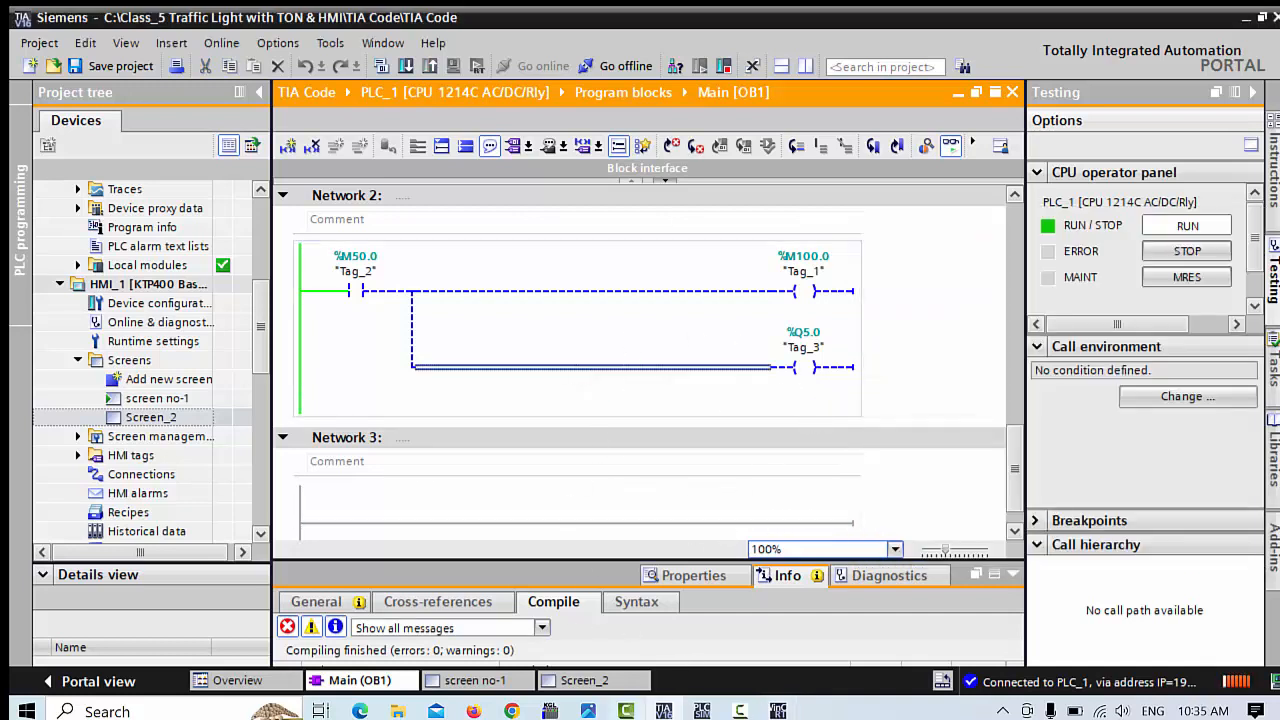
click(778, 711)
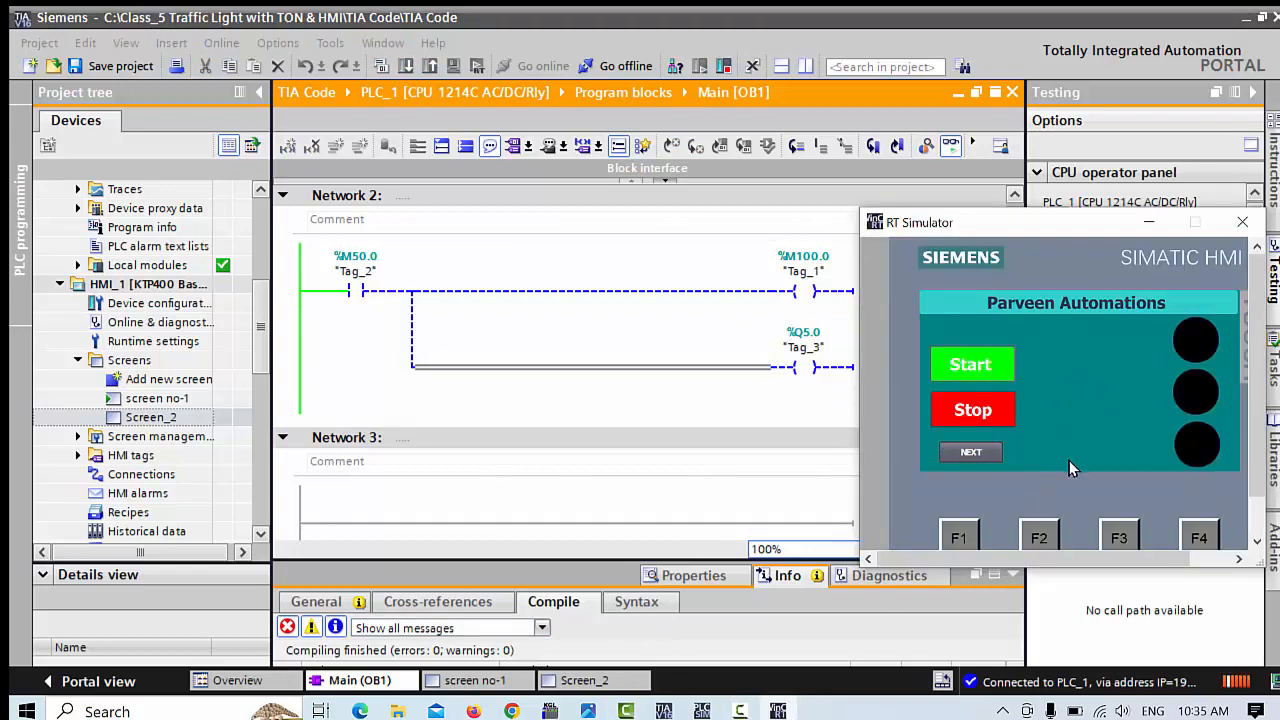
click(969, 452)
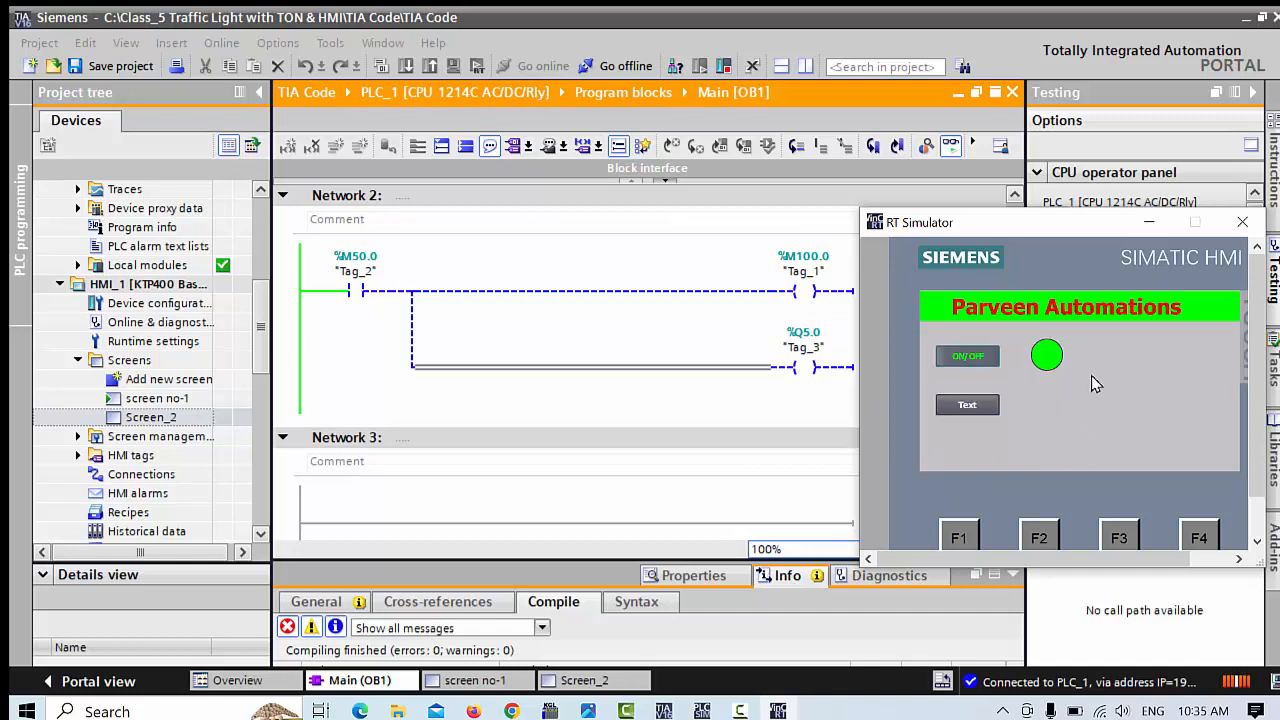
click(968, 357)
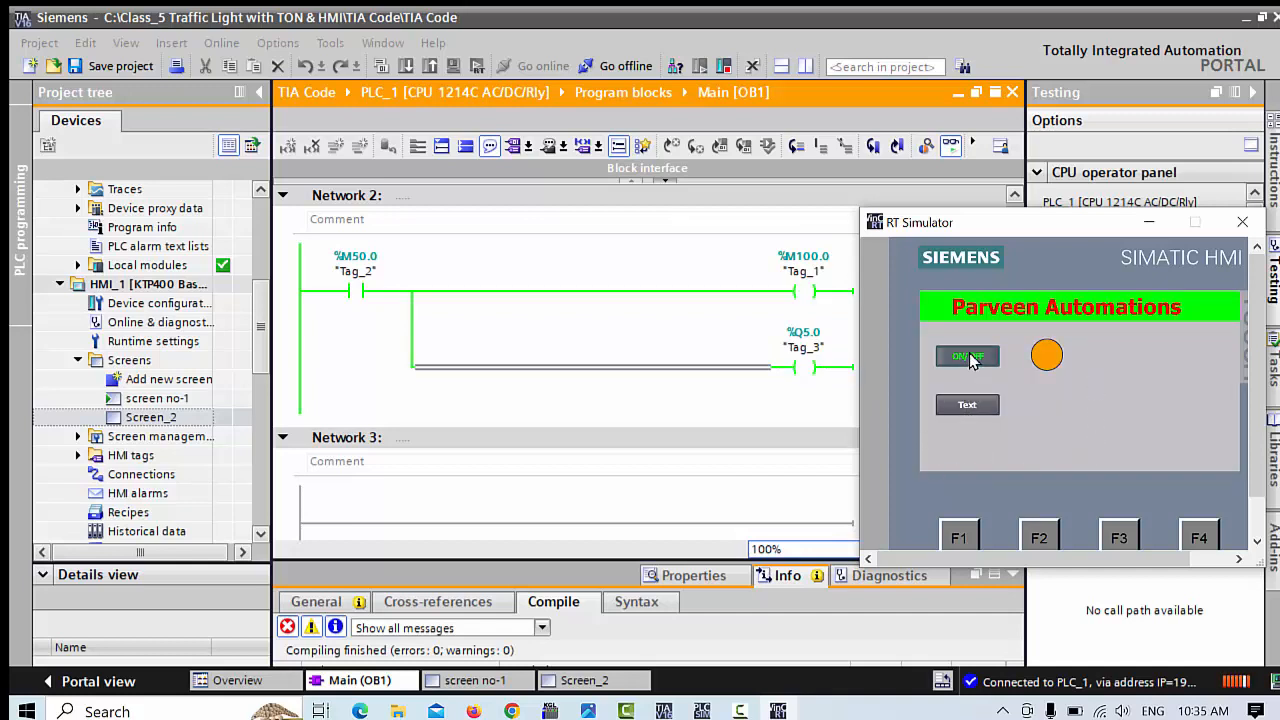
click(968, 358)
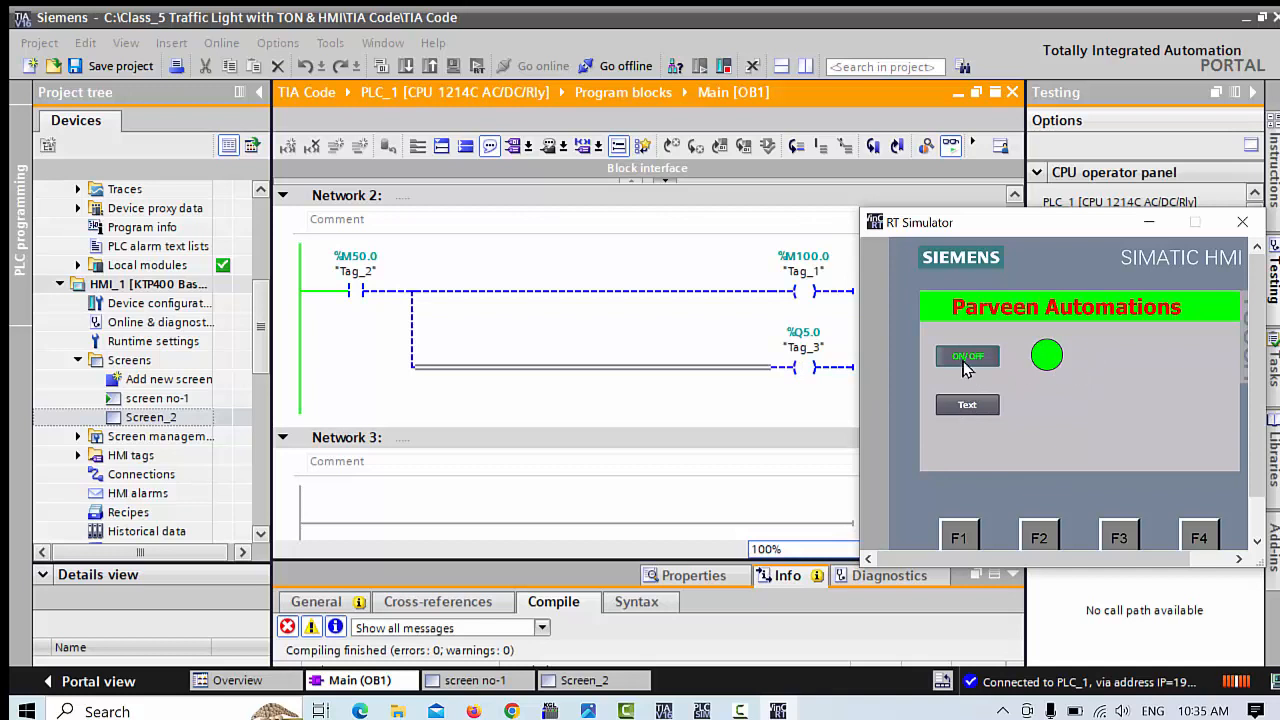
click(966, 360)
click(967, 360)
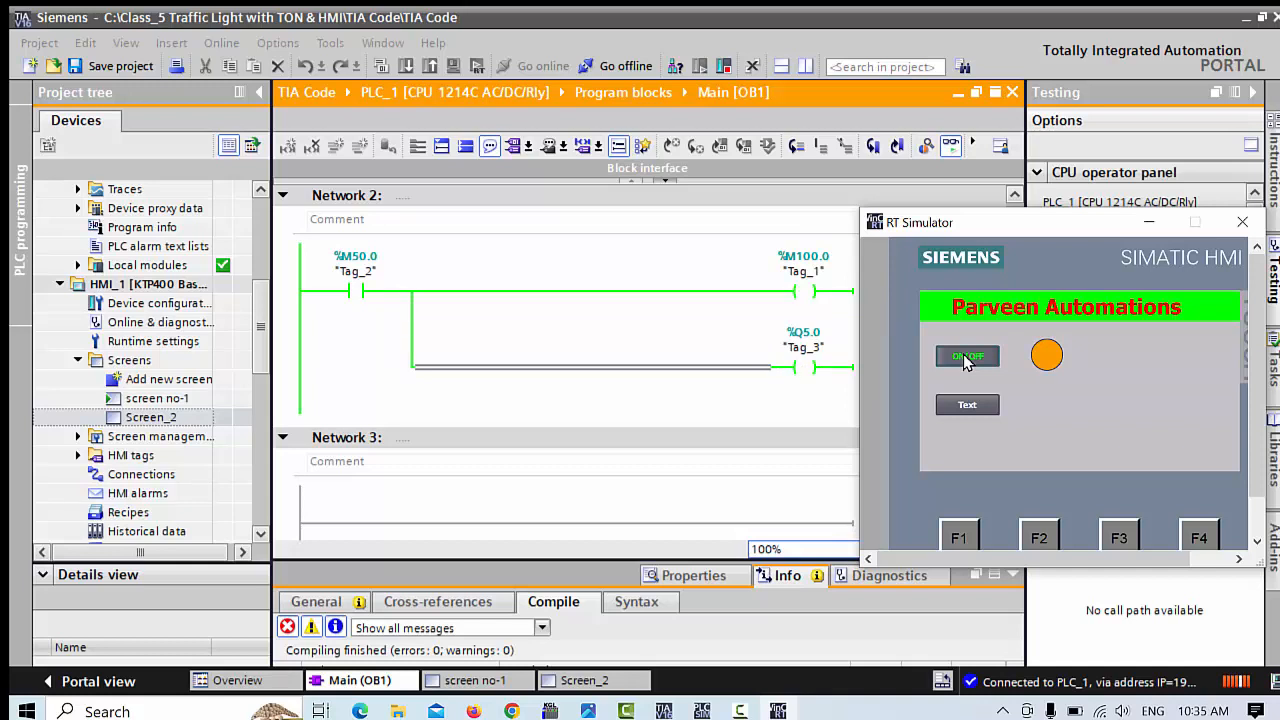
click(967, 360)
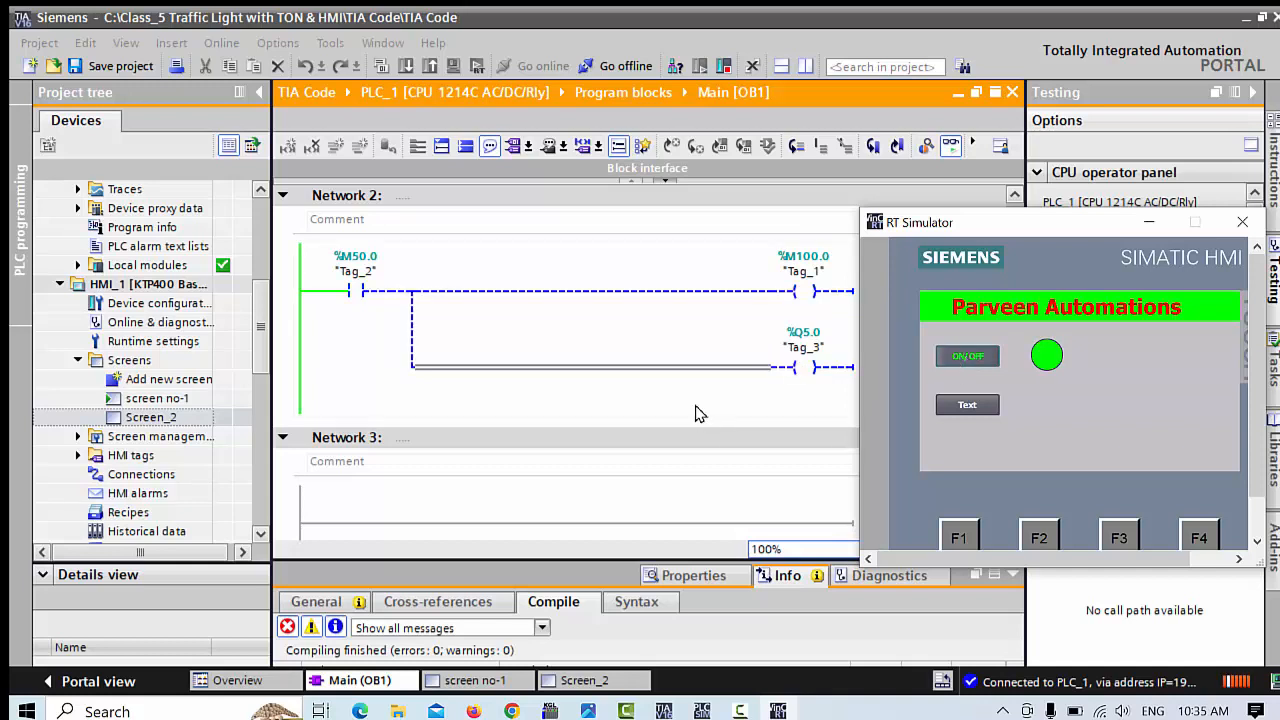